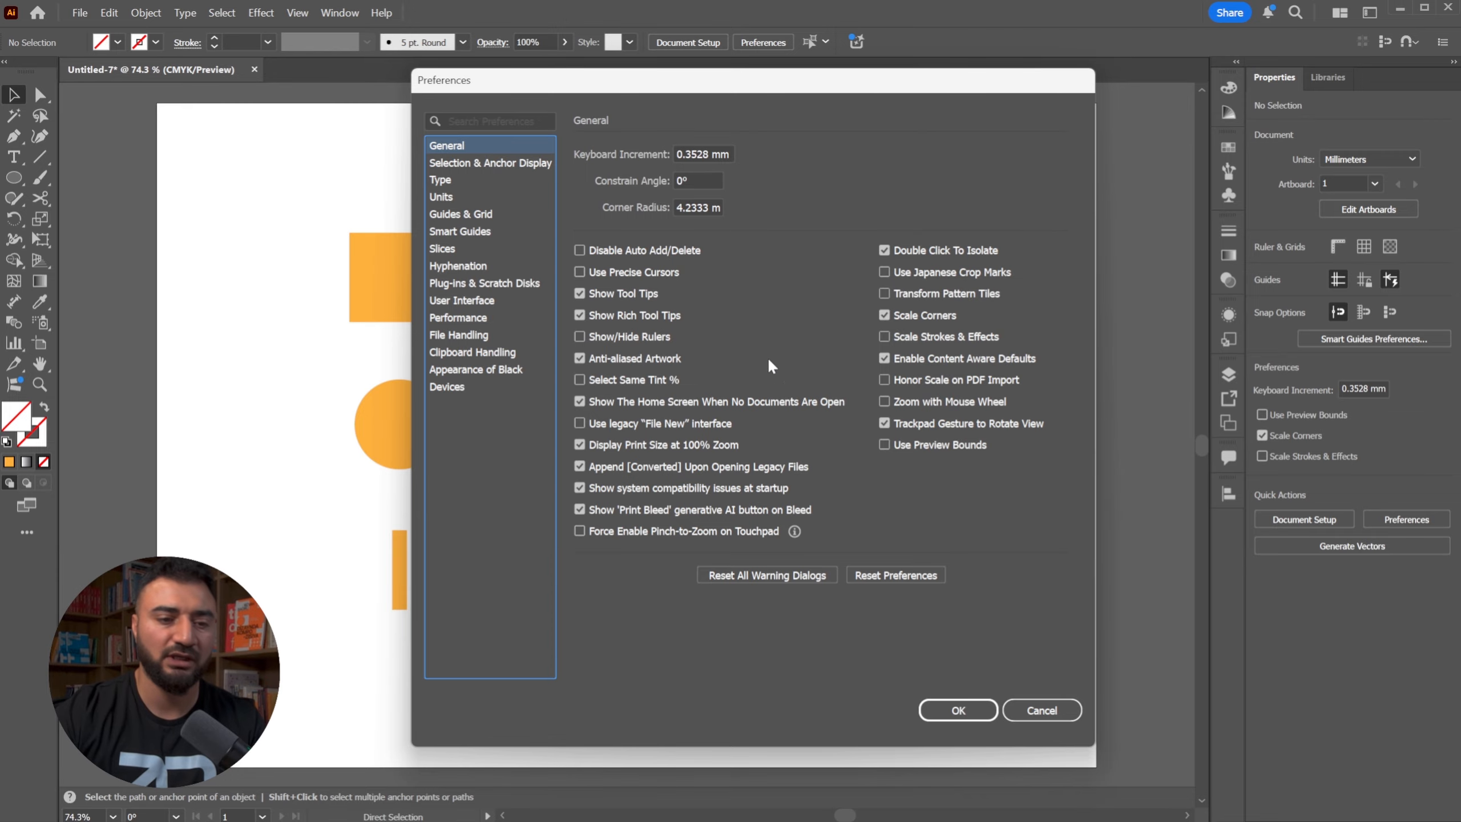
- Turn off Show Rich Tool Tips in the general preferences and apply the change
click(580, 315)
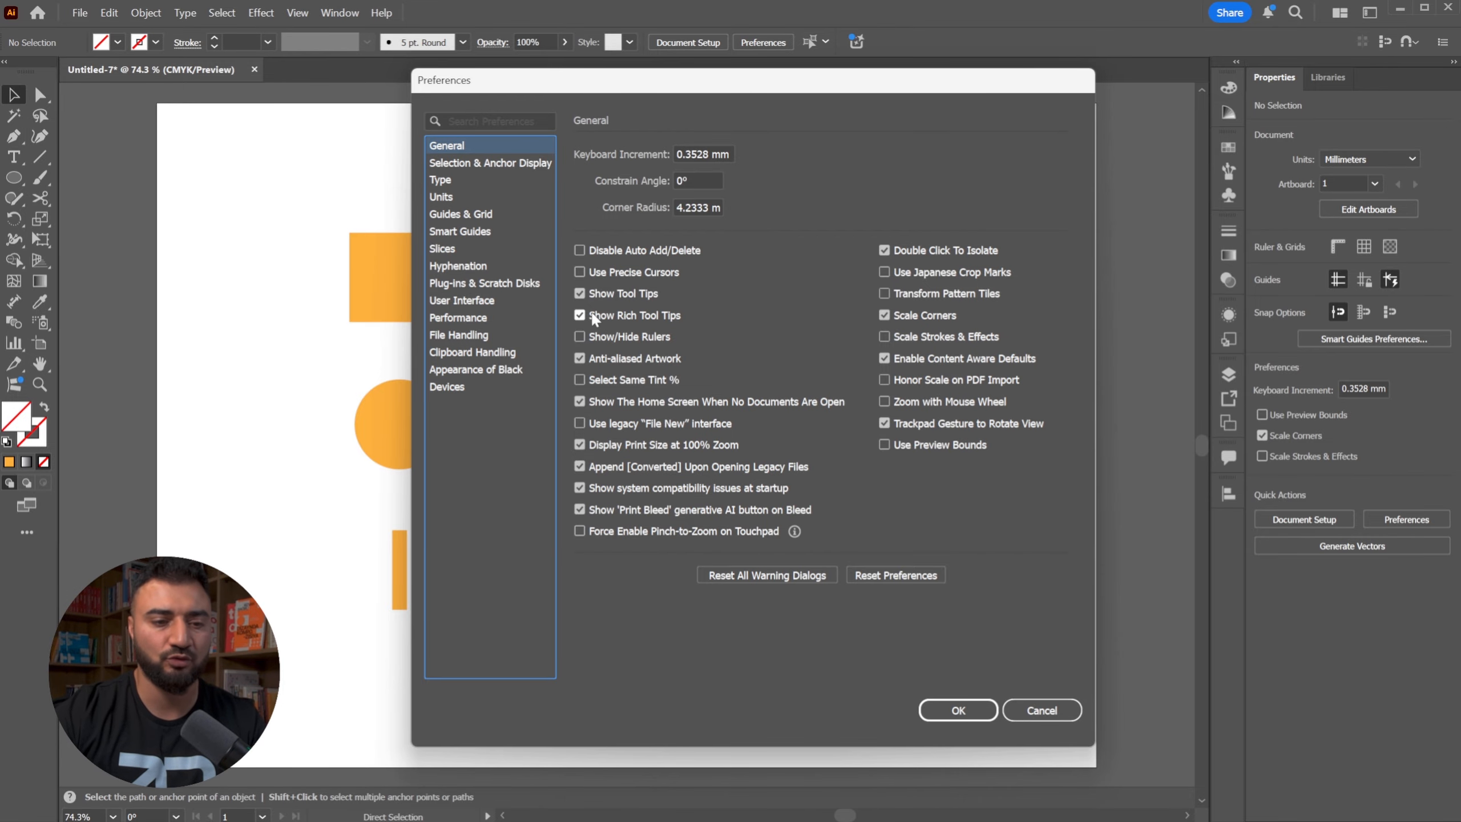
click(579, 316)
click(941, 706)
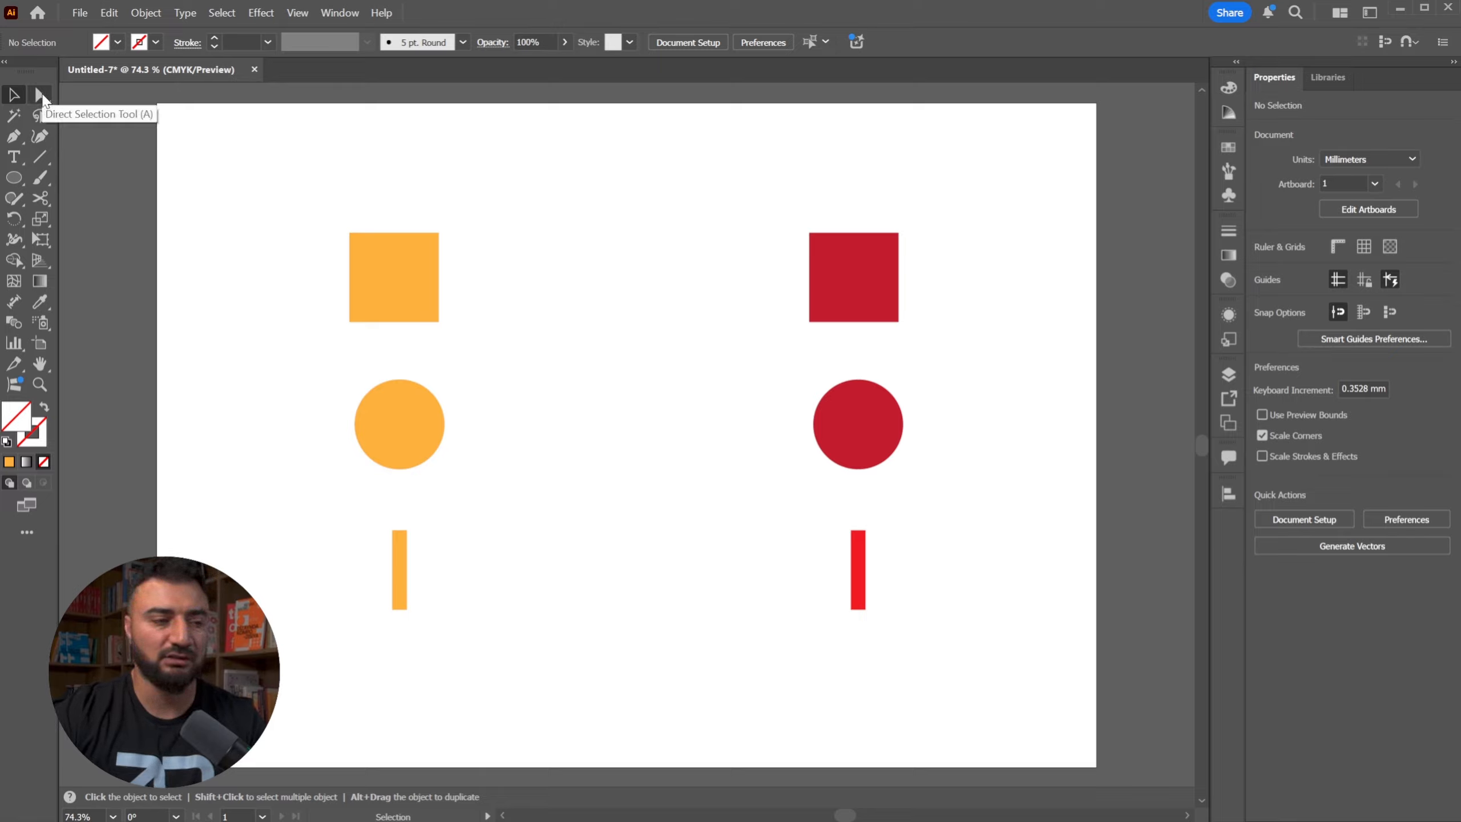
- Try blending the orange square into the red square with the Blend tool, and undo that blend
click(14, 323)
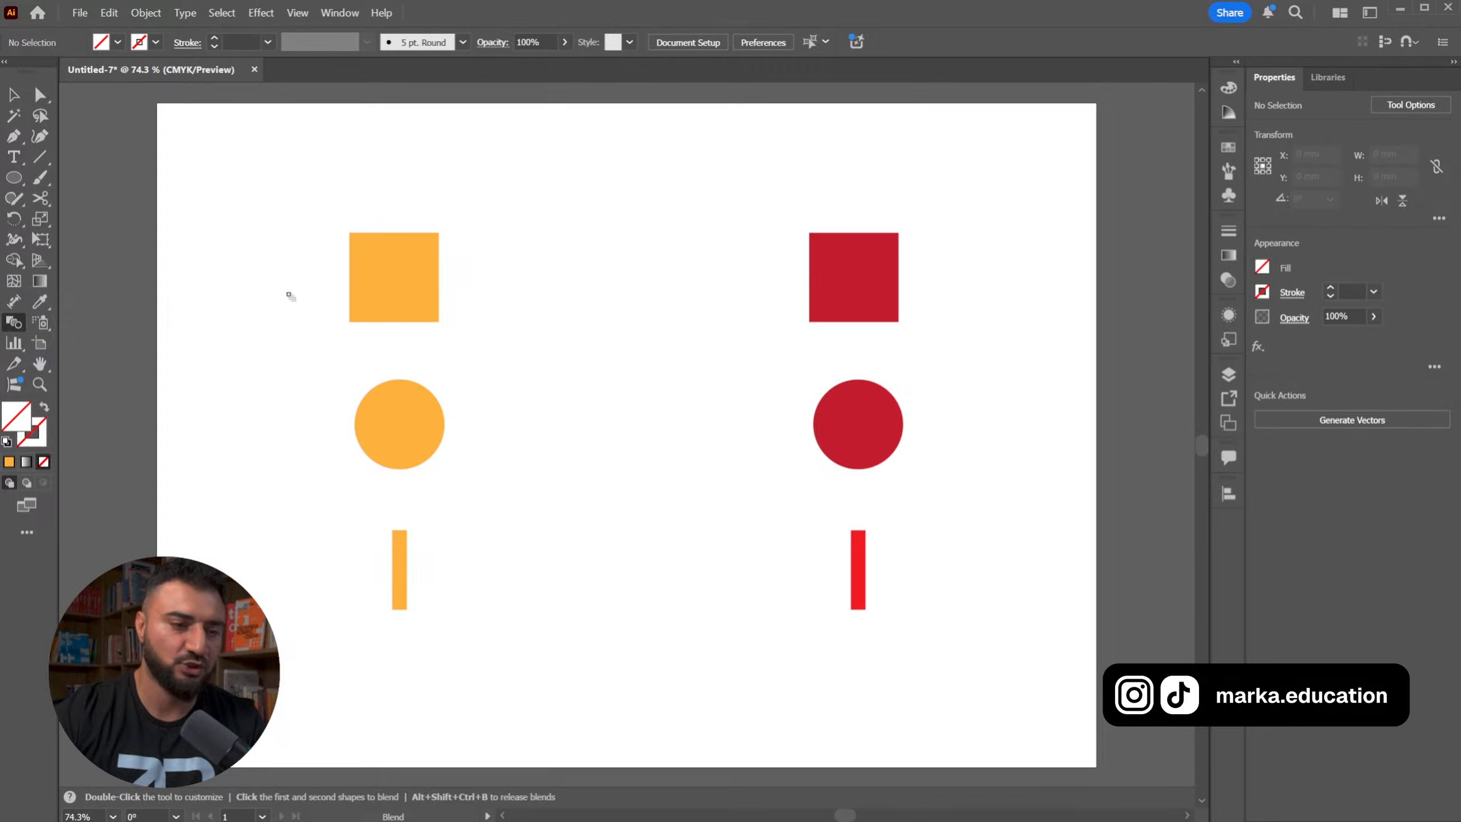
click(388, 271)
click(849, 281)
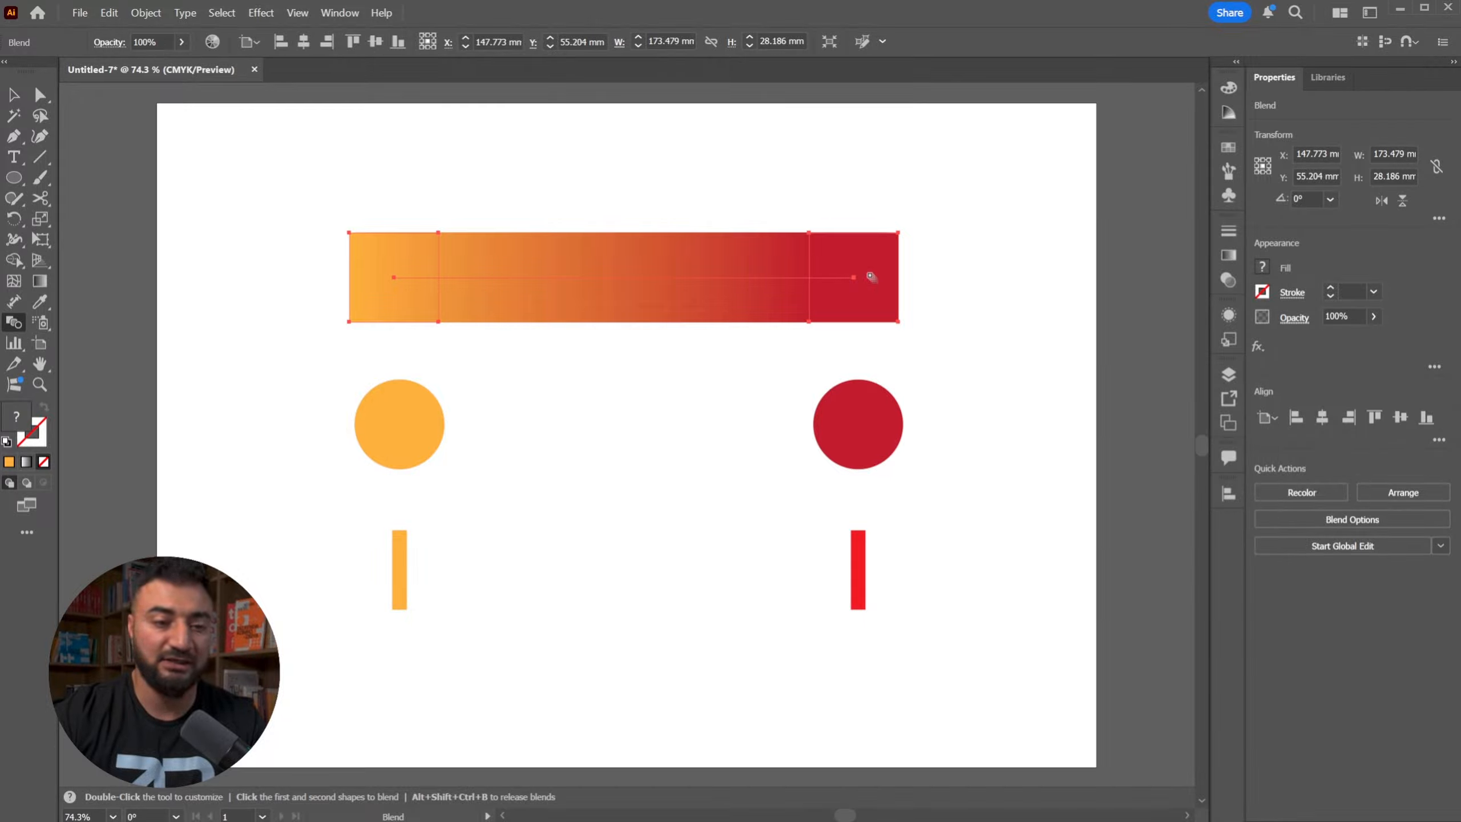
key(ctrl+z)
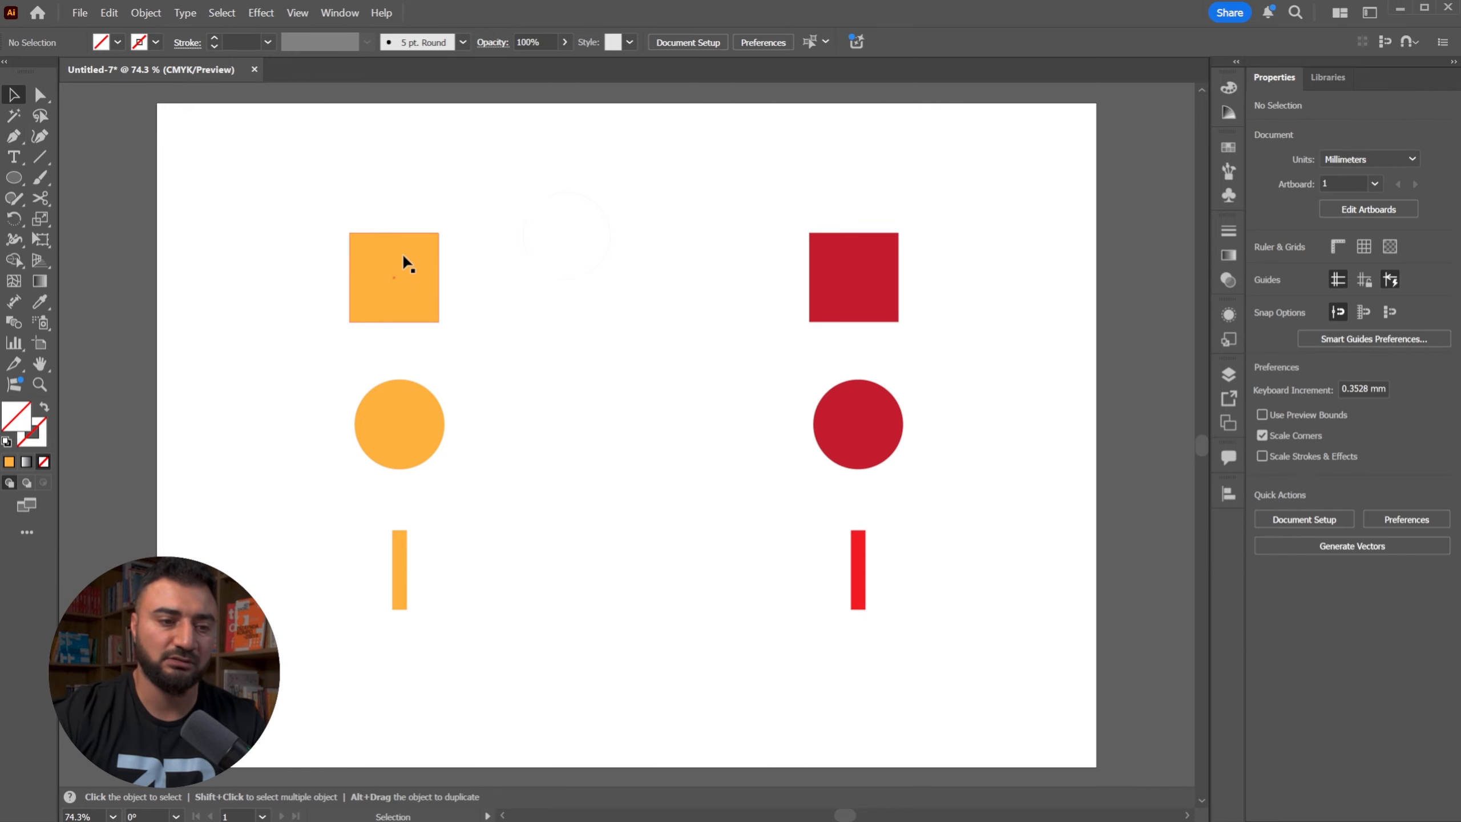
- Duplicate the orange square horizontally to midway between the two squares and fill the copy with green
drag(405, 262, 621, 270)
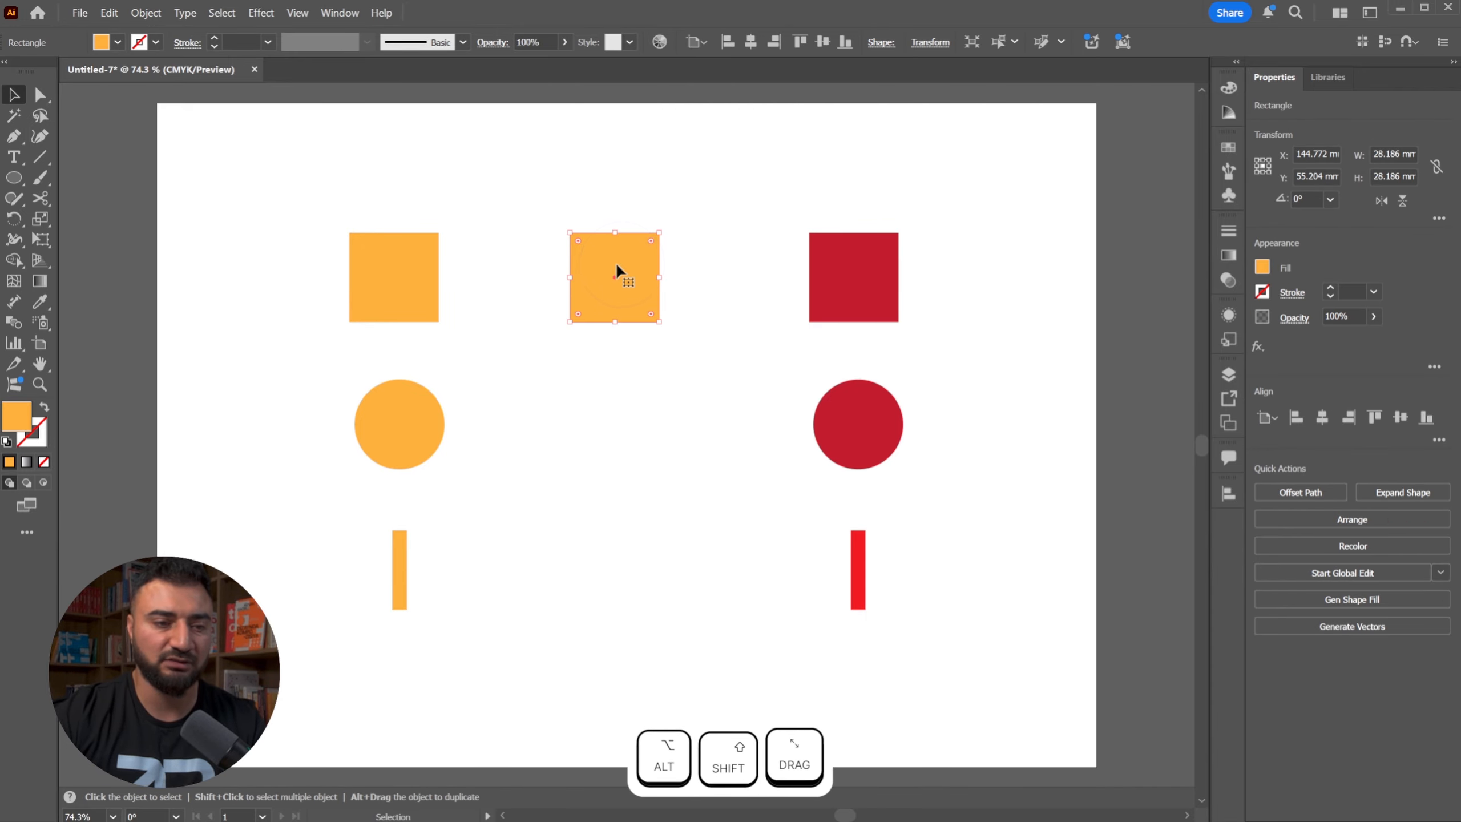
click(119, 43)
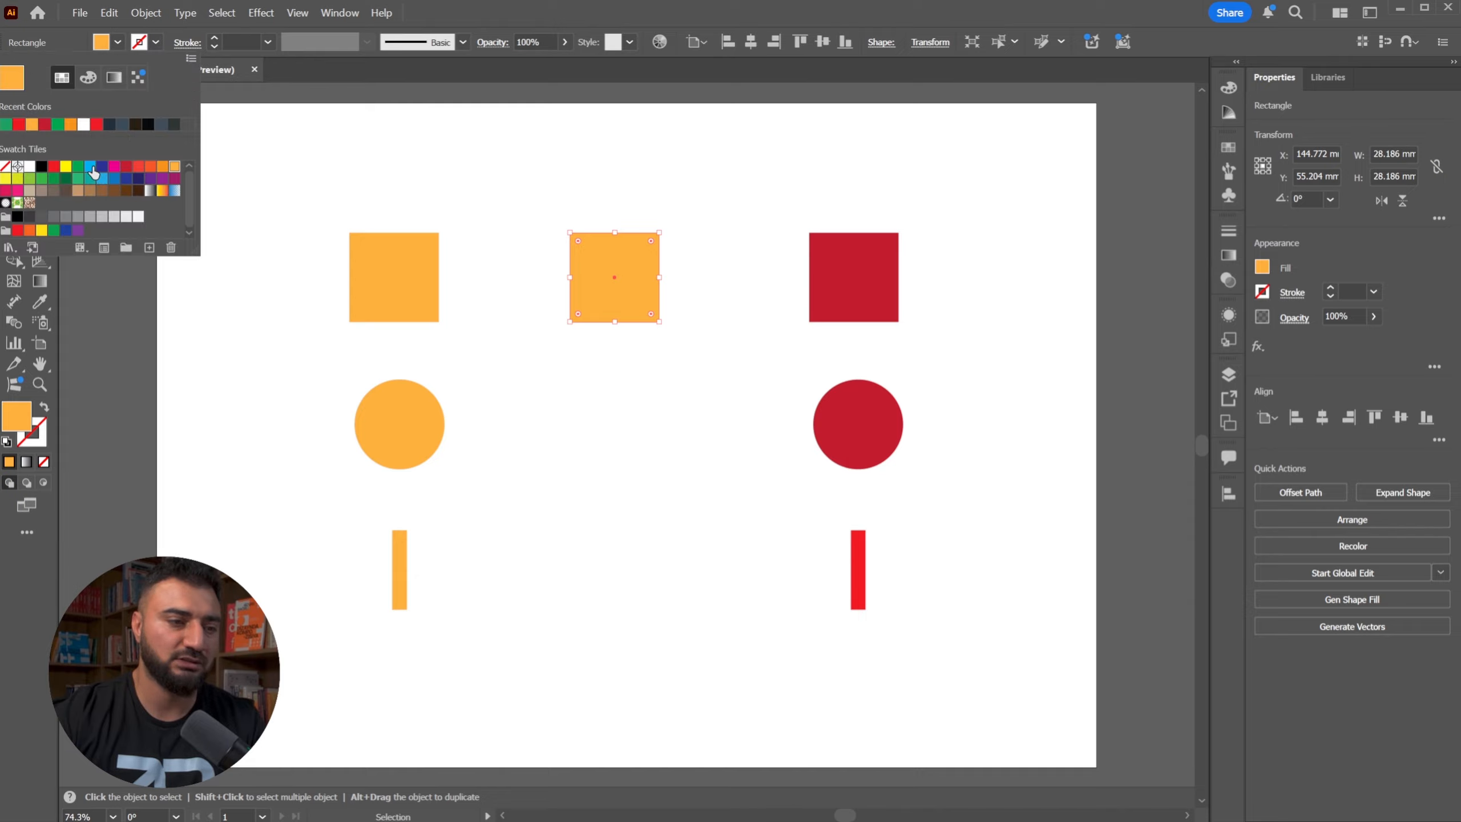
click(78, 166)
click(391, 186)
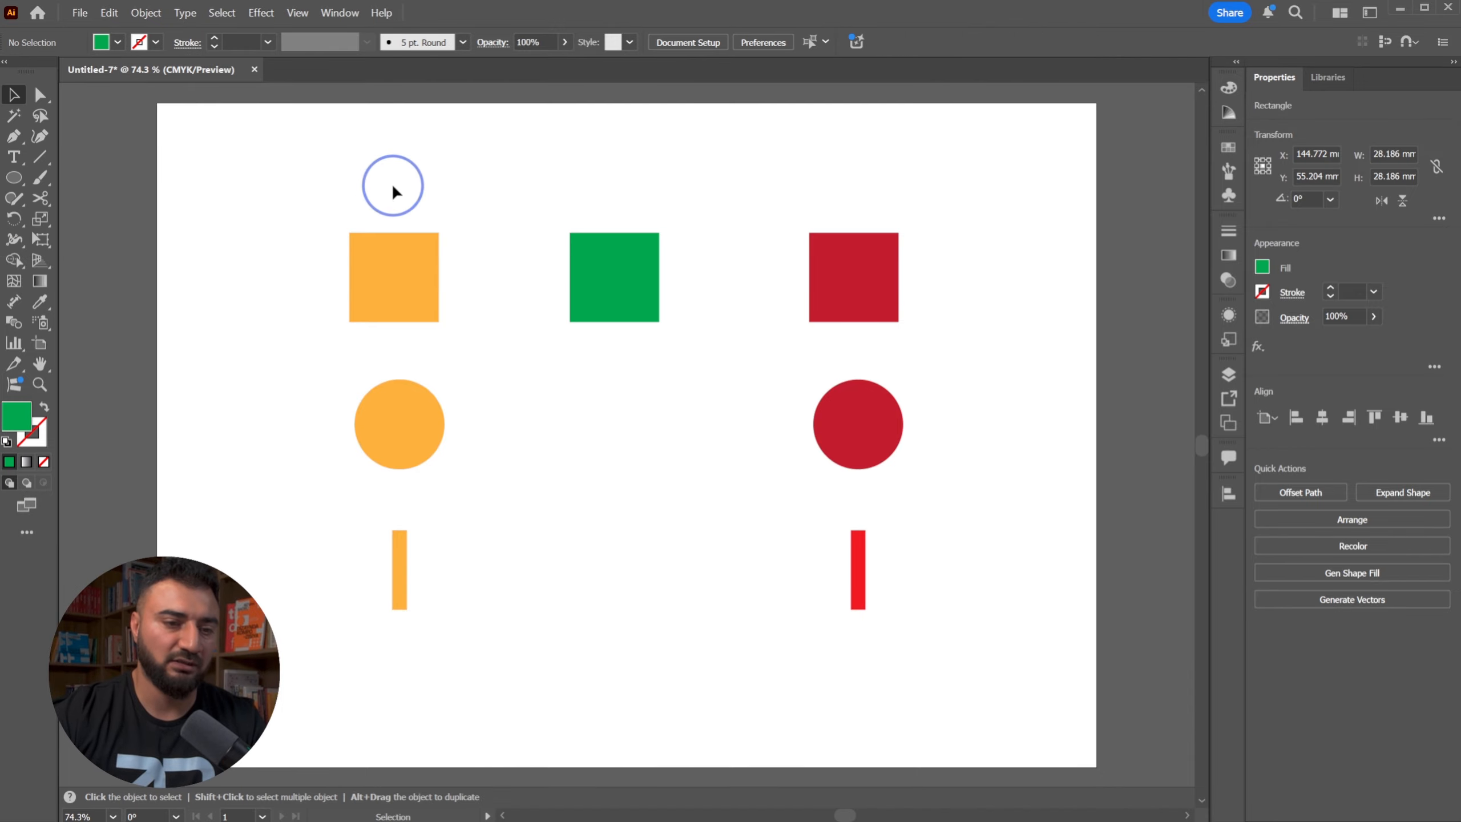
- Blend the orange, green and red squares in sequence with the Blend tool
click(13, 324)
click(393, 278)
click(596, 277)
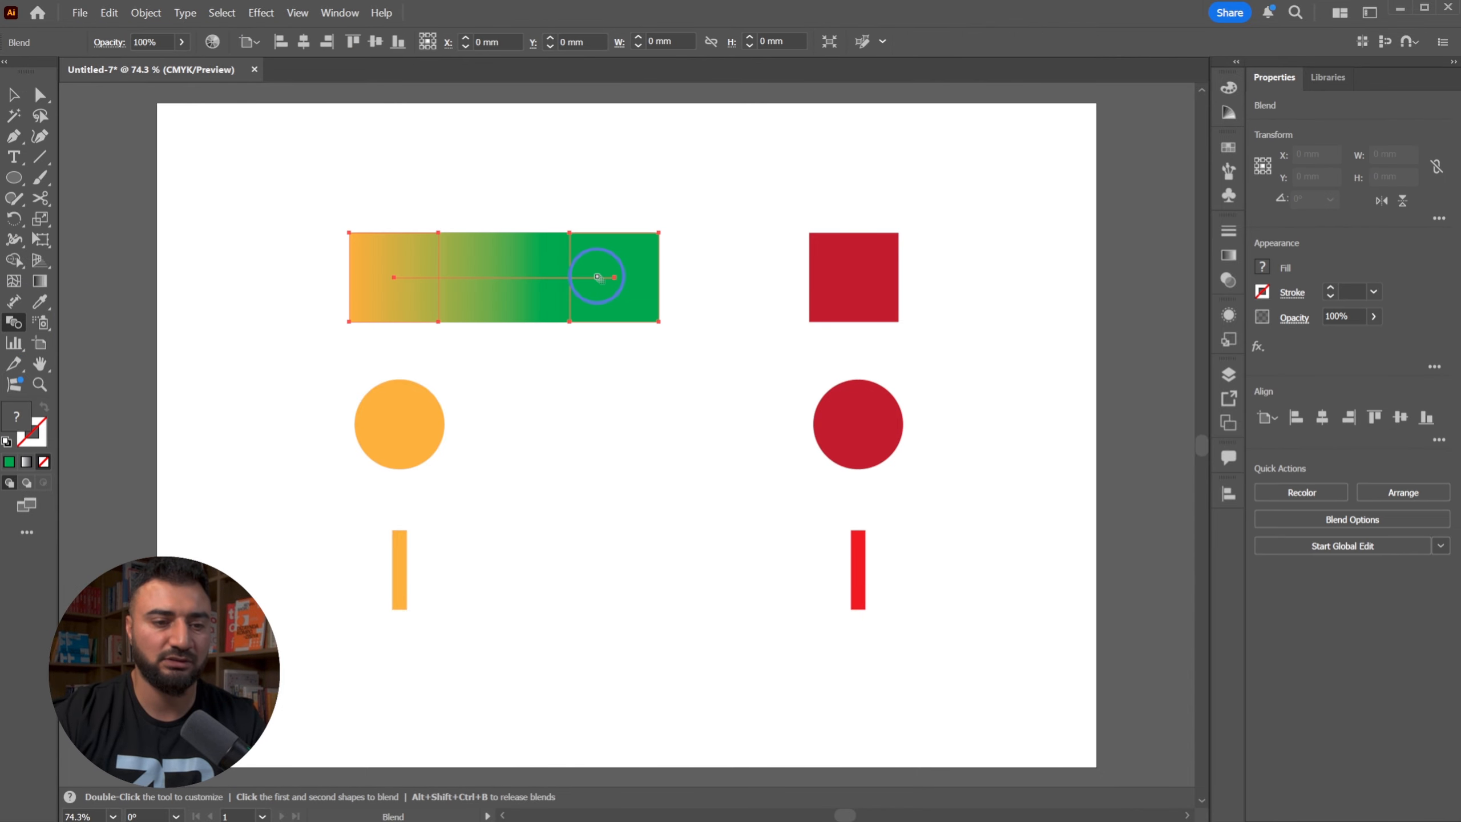
click(853, 279)
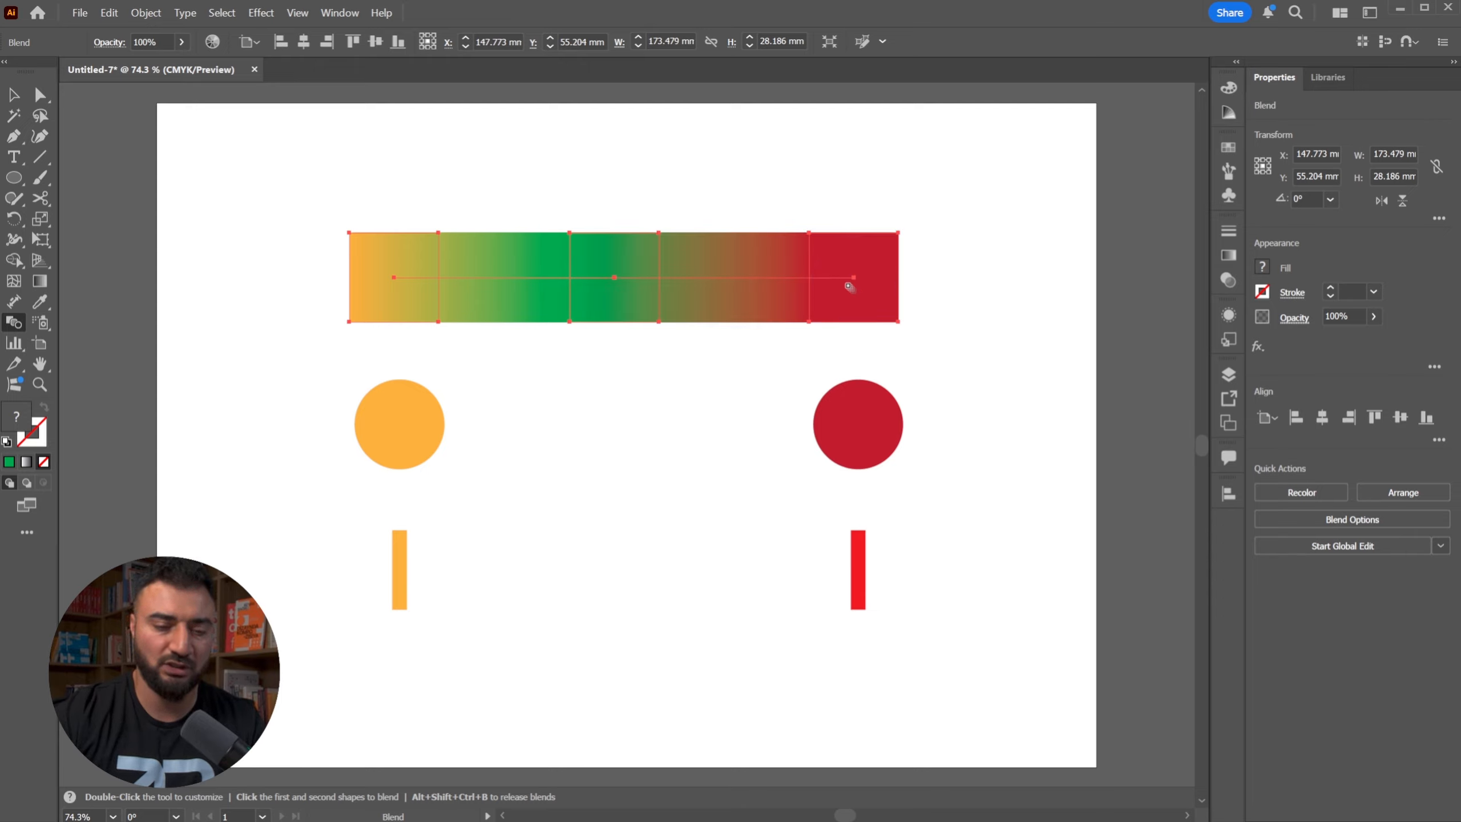
- Move the blended squares slightly up and to the right on the artboard
key(v)
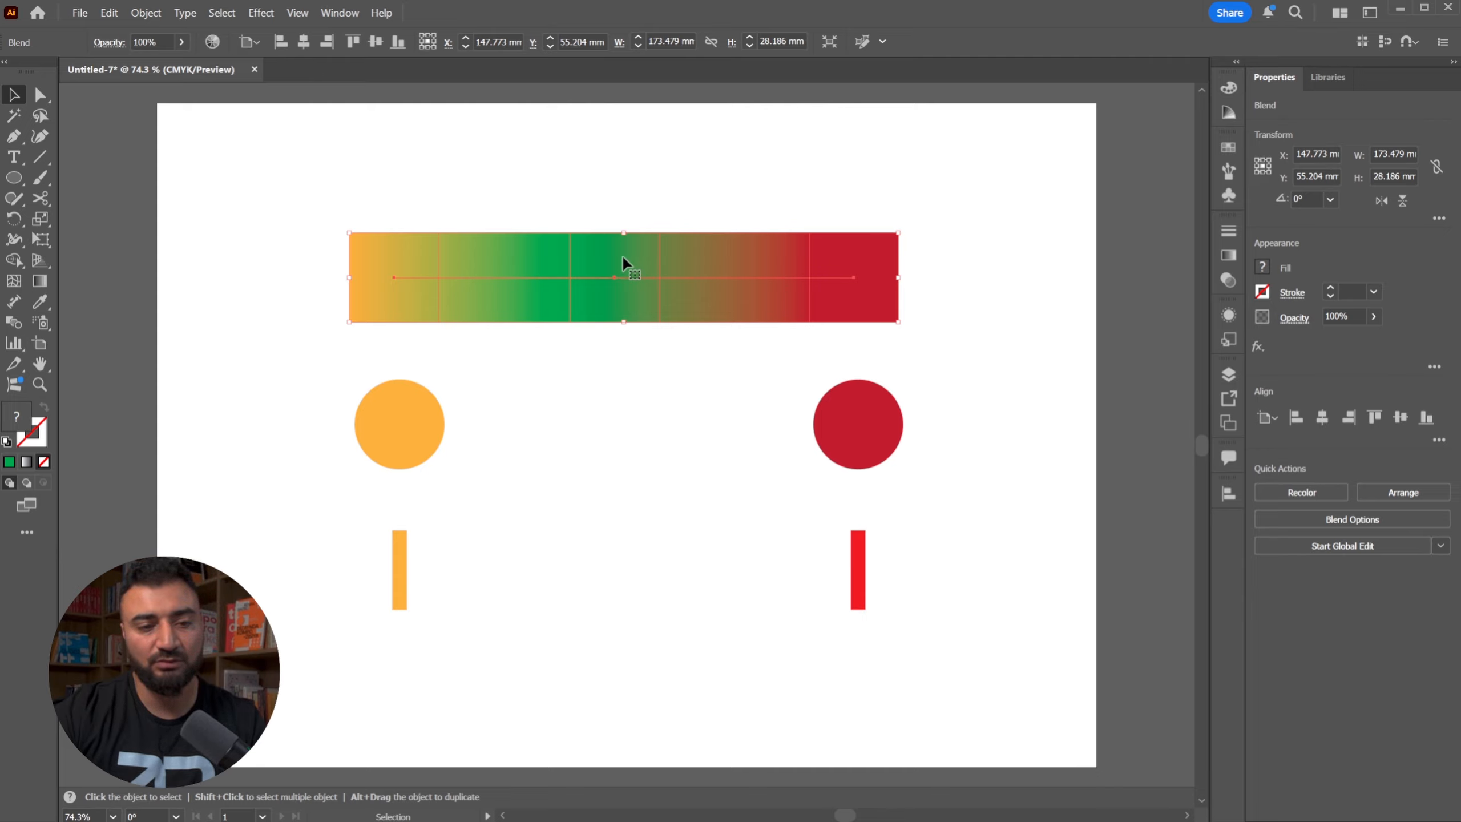
key(ctrl+shift+a)
click(613, 276)
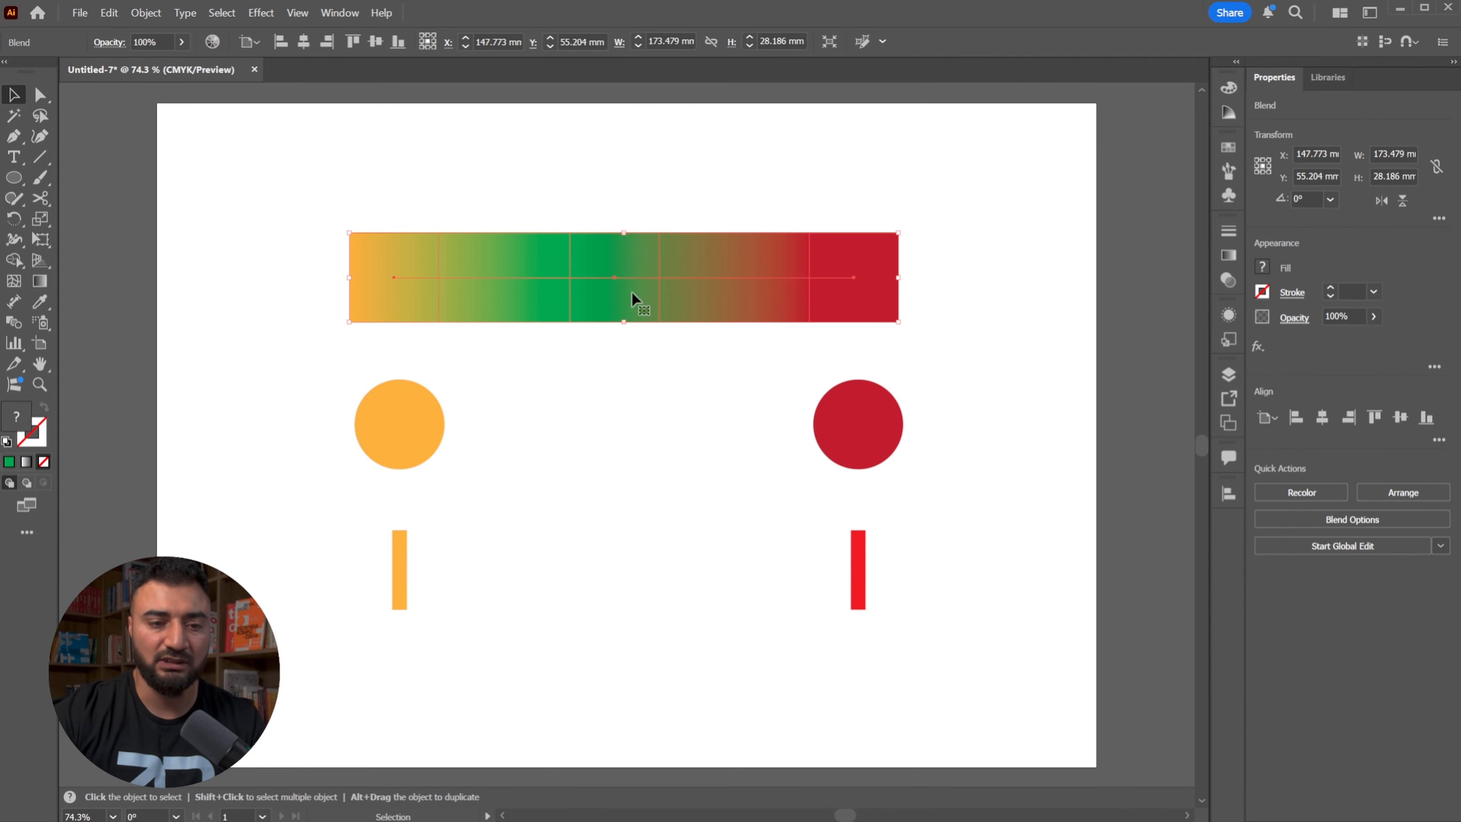
drag(696, 278, 711, 248)
- Isolate the squares' blend and select its green, red and orange squares individually, ending with the middle green square
double_click(637, 232)
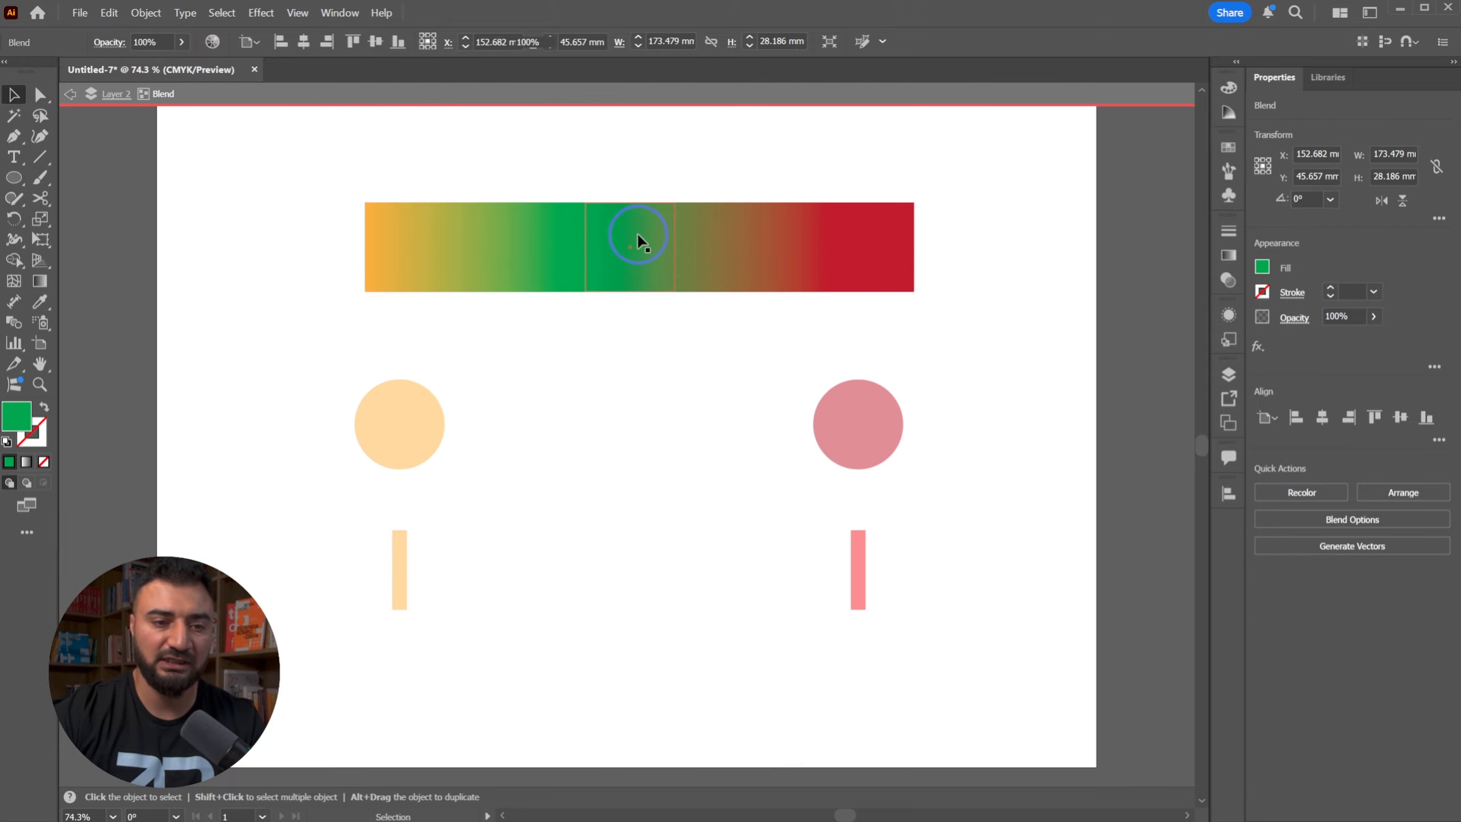
click(665, 261)
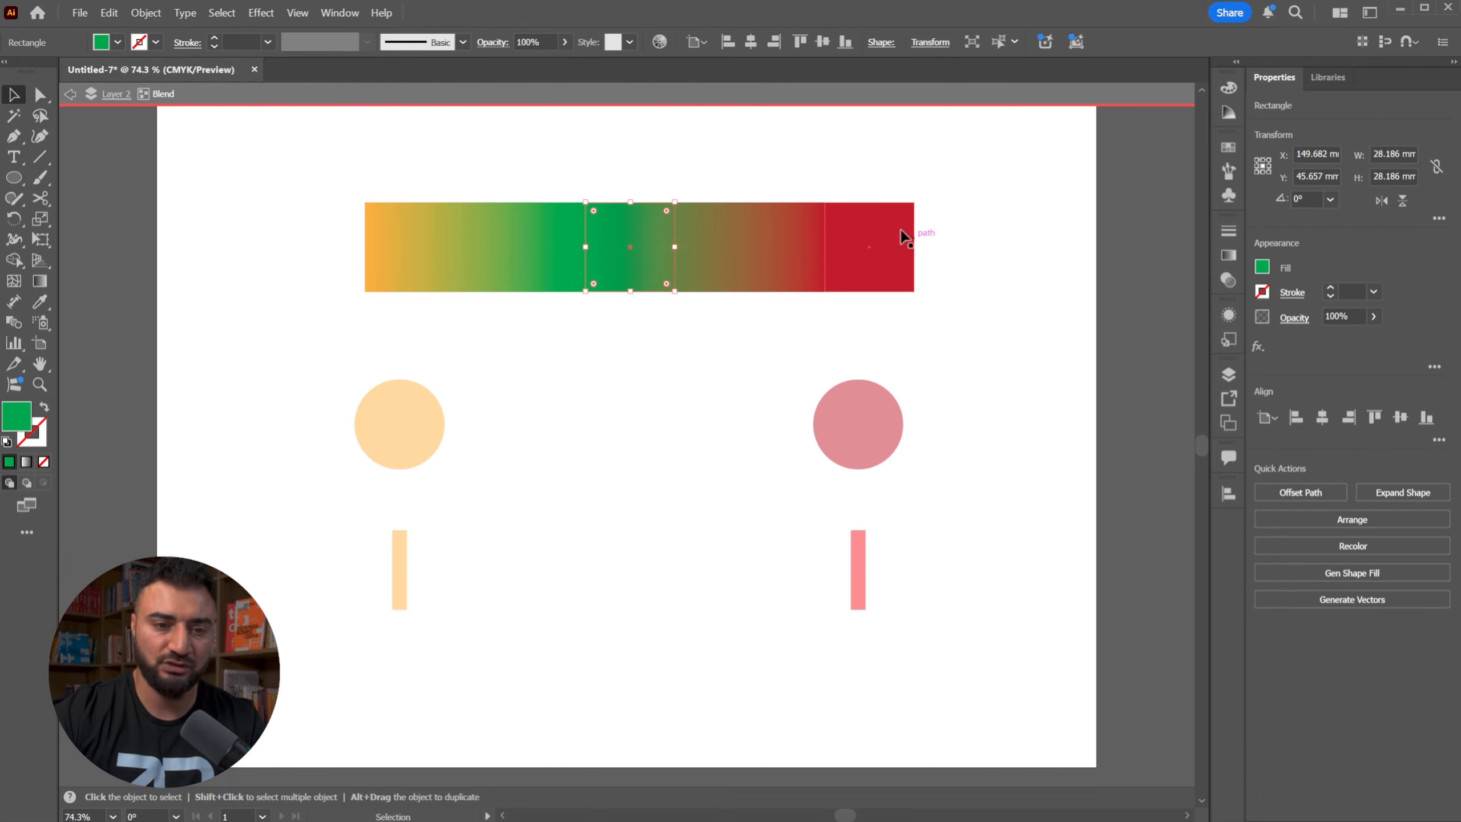
click(874, 214)
click(636, 226)
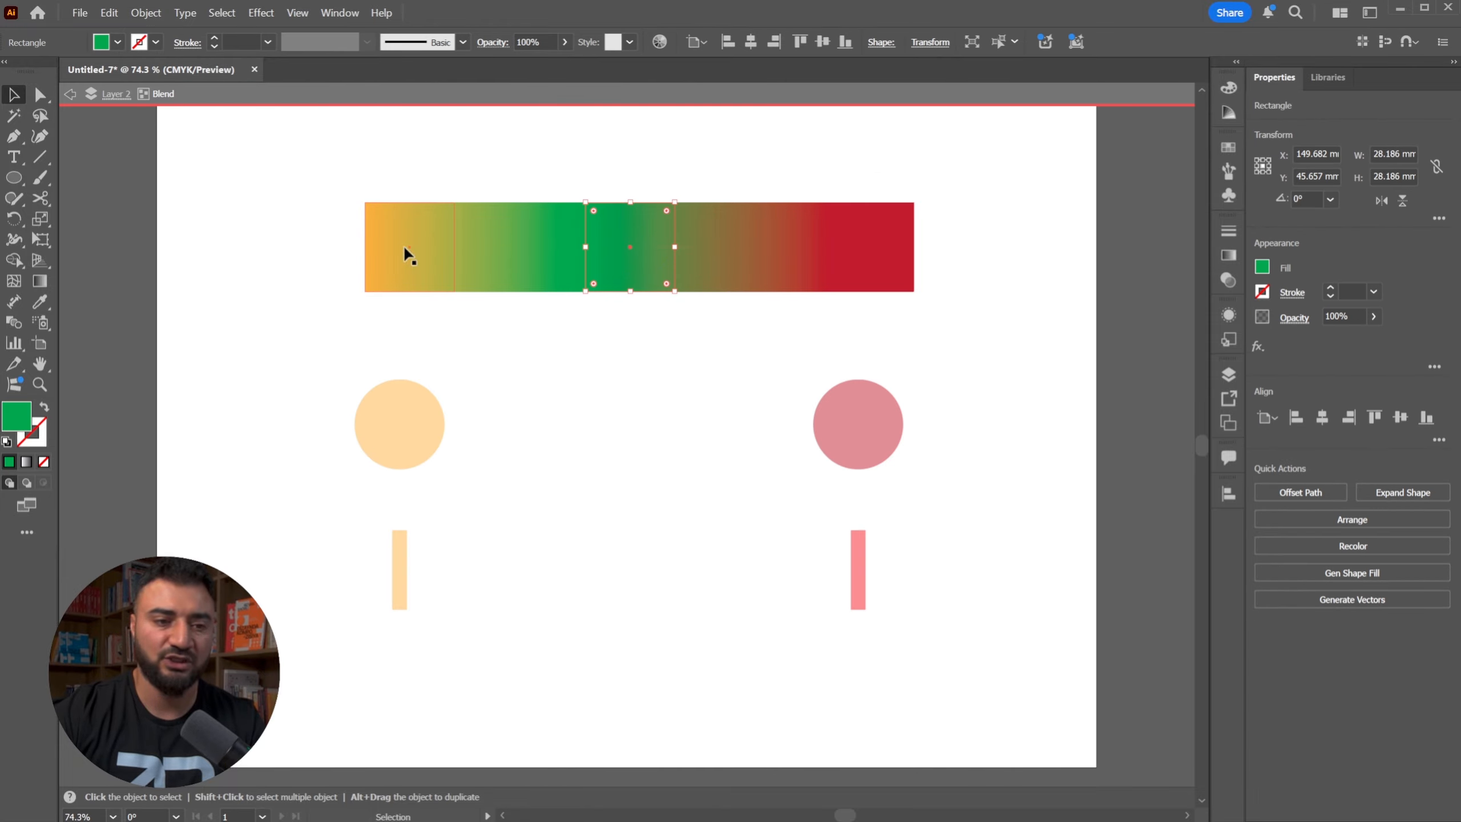
click(391, 242)
click(633, 233)
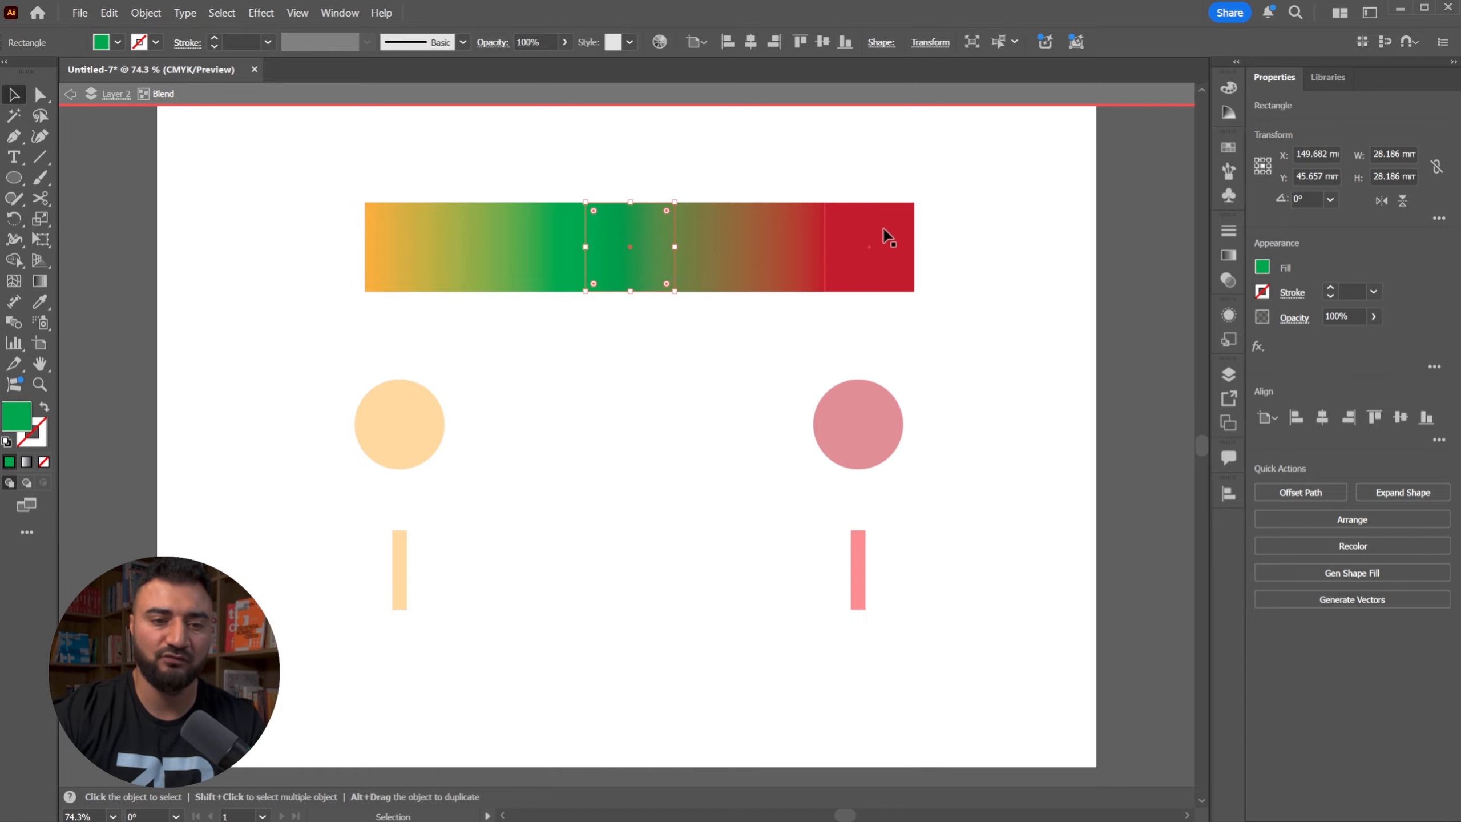
click(883, 228)
click(635, 233)
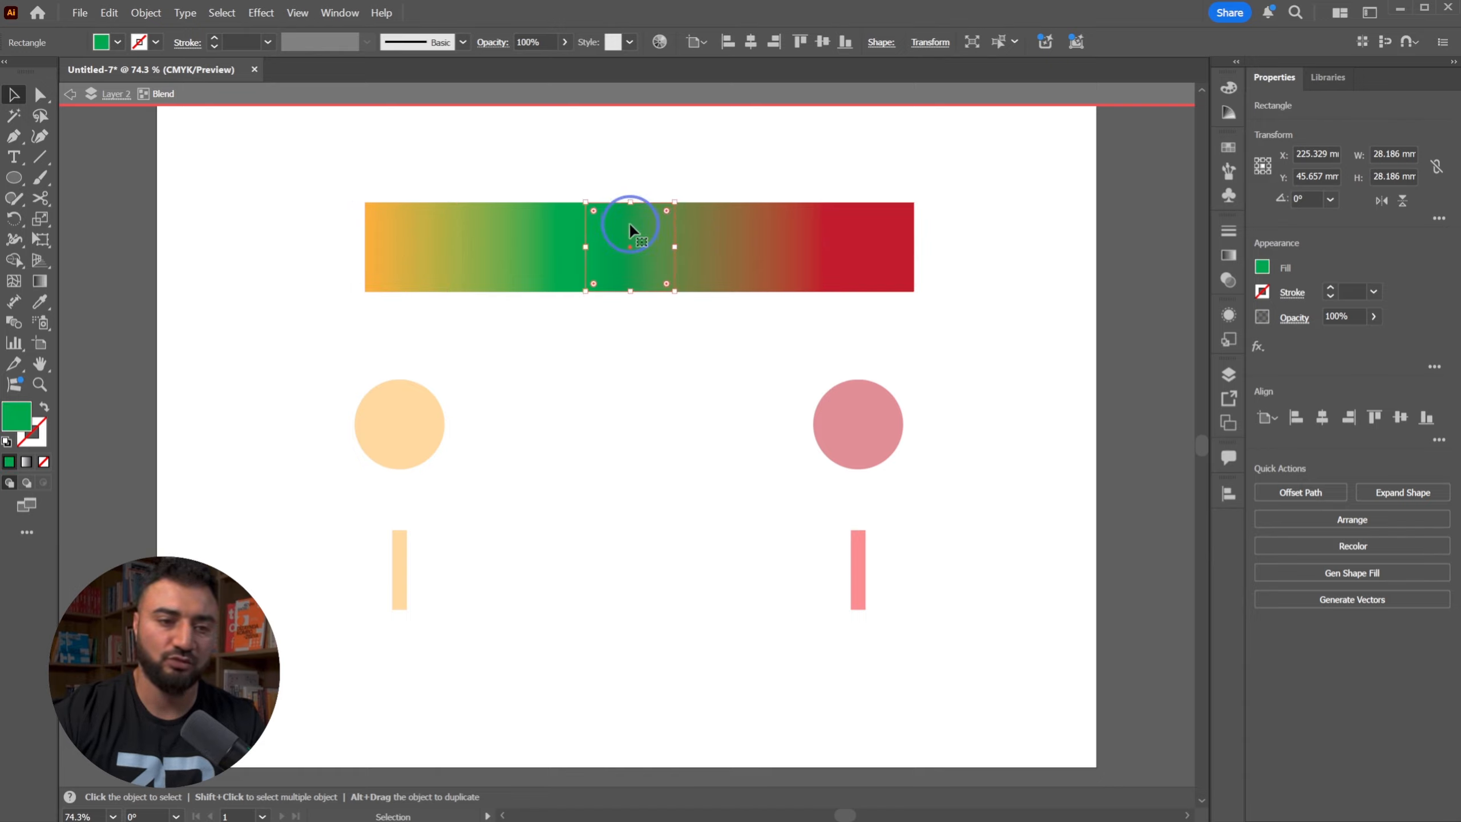
- Rotate the middle green square 45° clockwise and scale it down proportionally about its centre, leaving isolation mode
drag(678, 202, 716, 262)
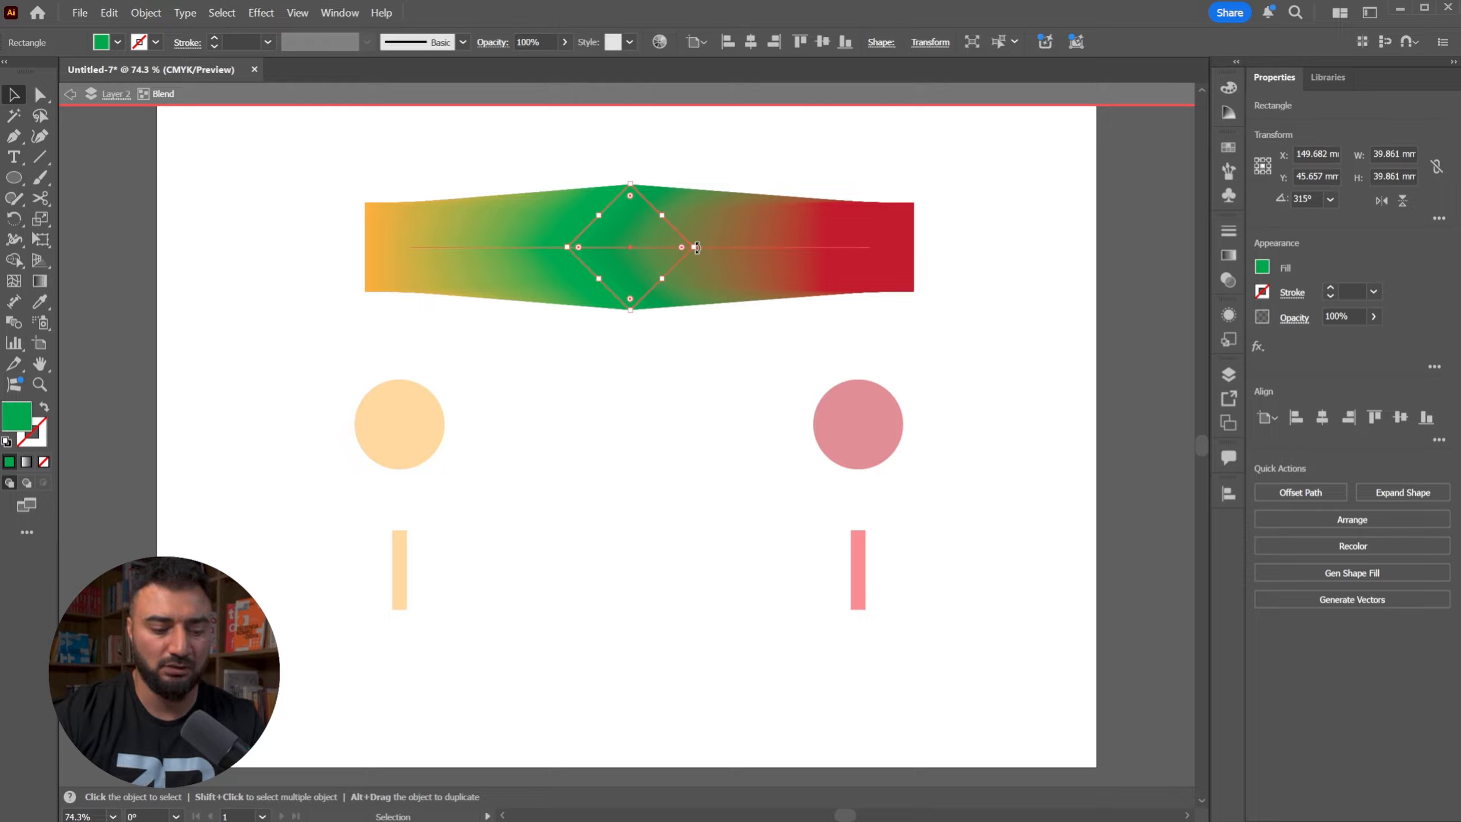
mouse_move(693, 247)
mouse_down()
mouse_move(790, 249)
mouse_move(630, 252)
mouse_move(666, 255)
mouse_up()
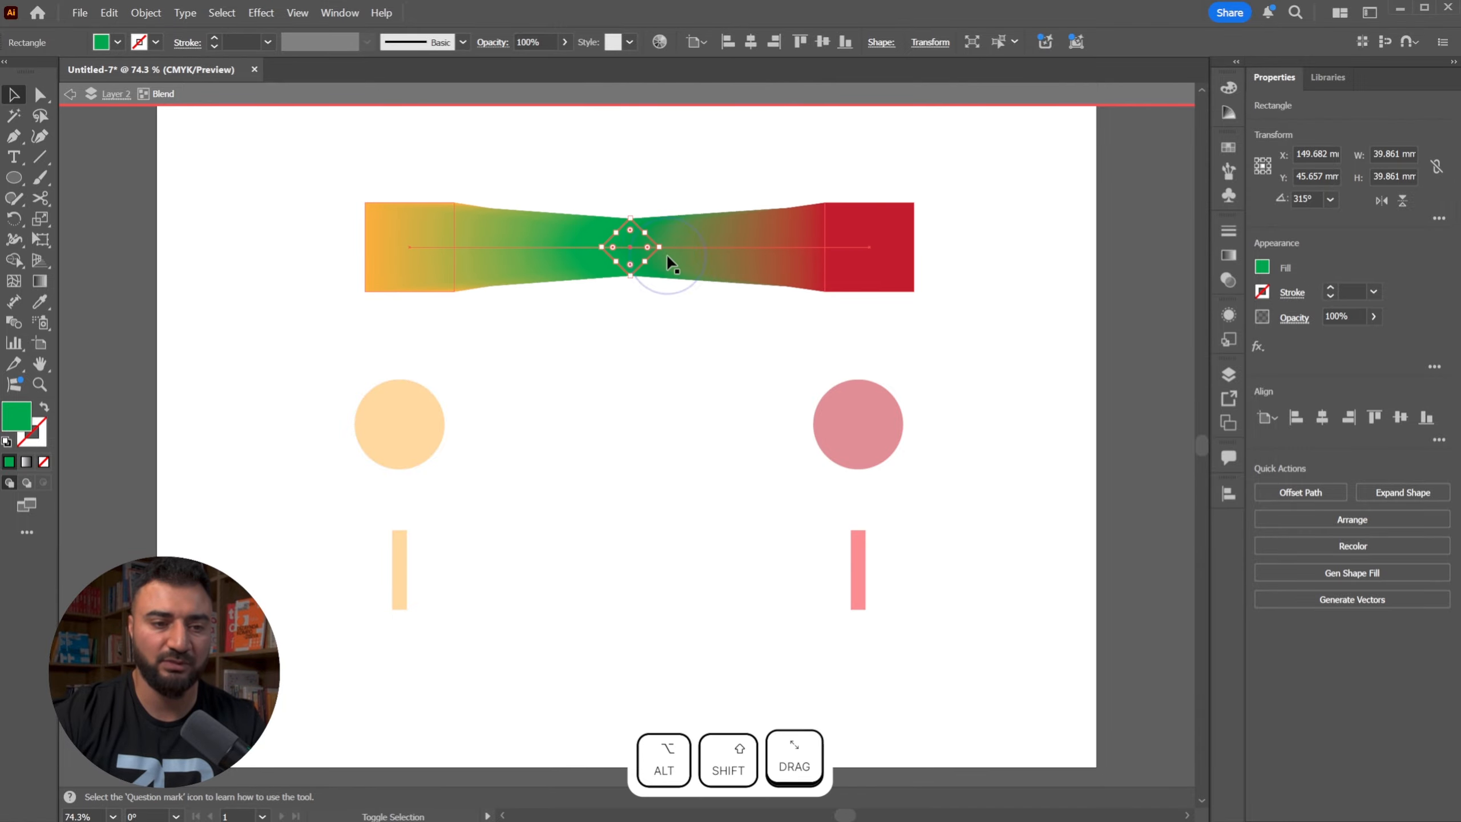
double_click(645, 335)
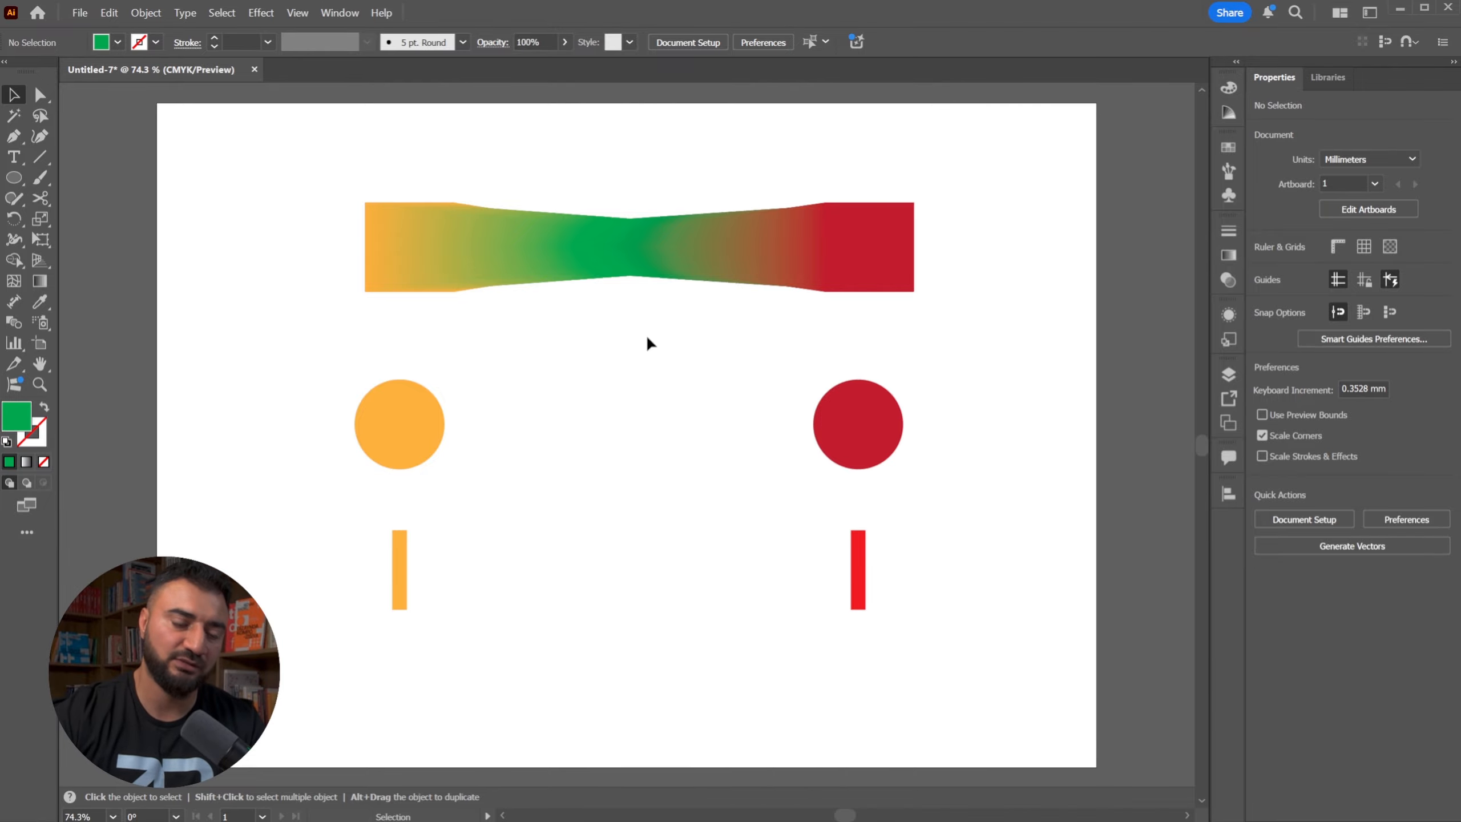
- Select the orange and red circles and make a blend between them
drag(278, 361, 839, 426)
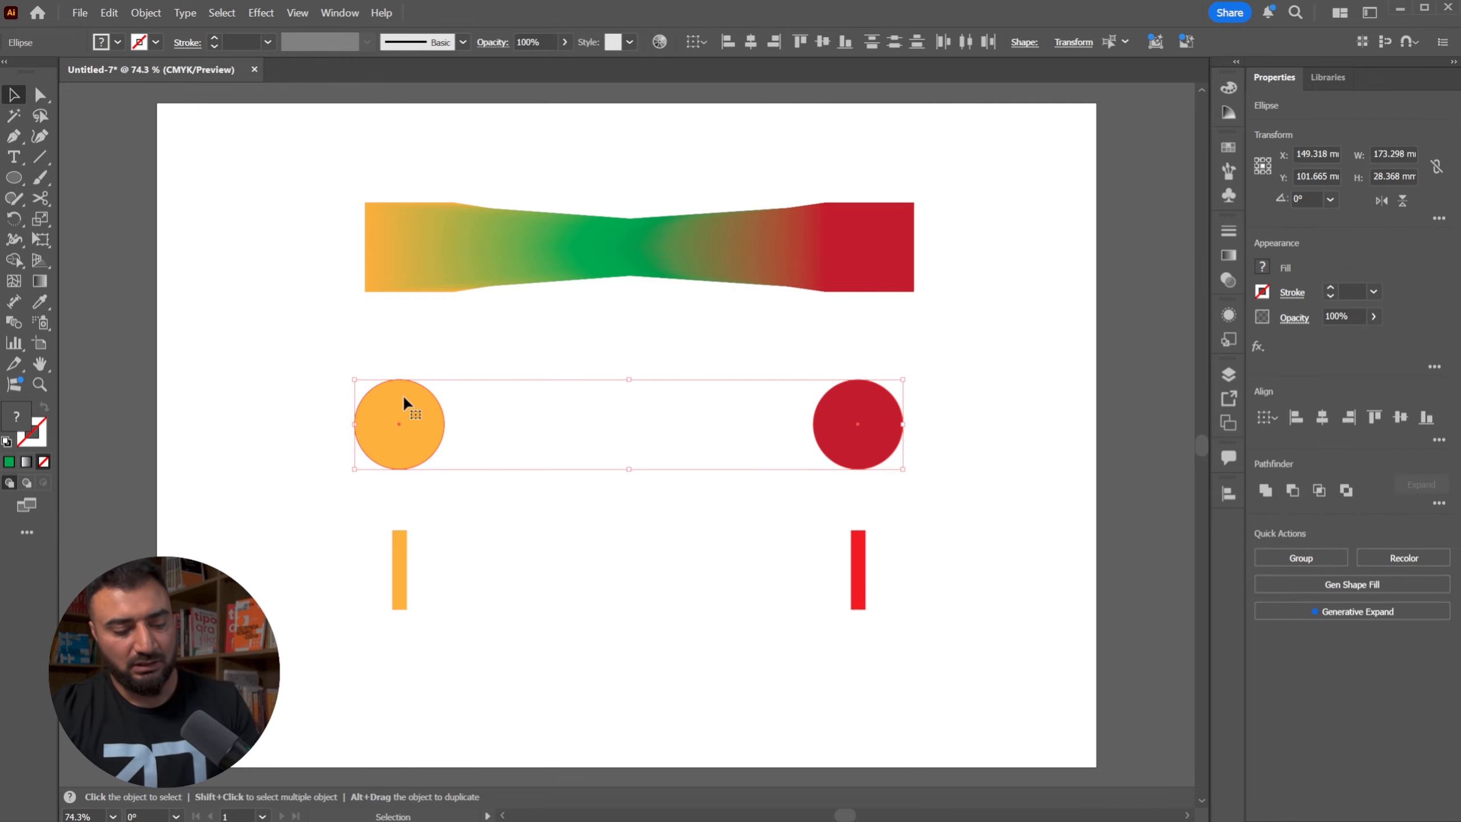
key(alt)
key(ctrl)
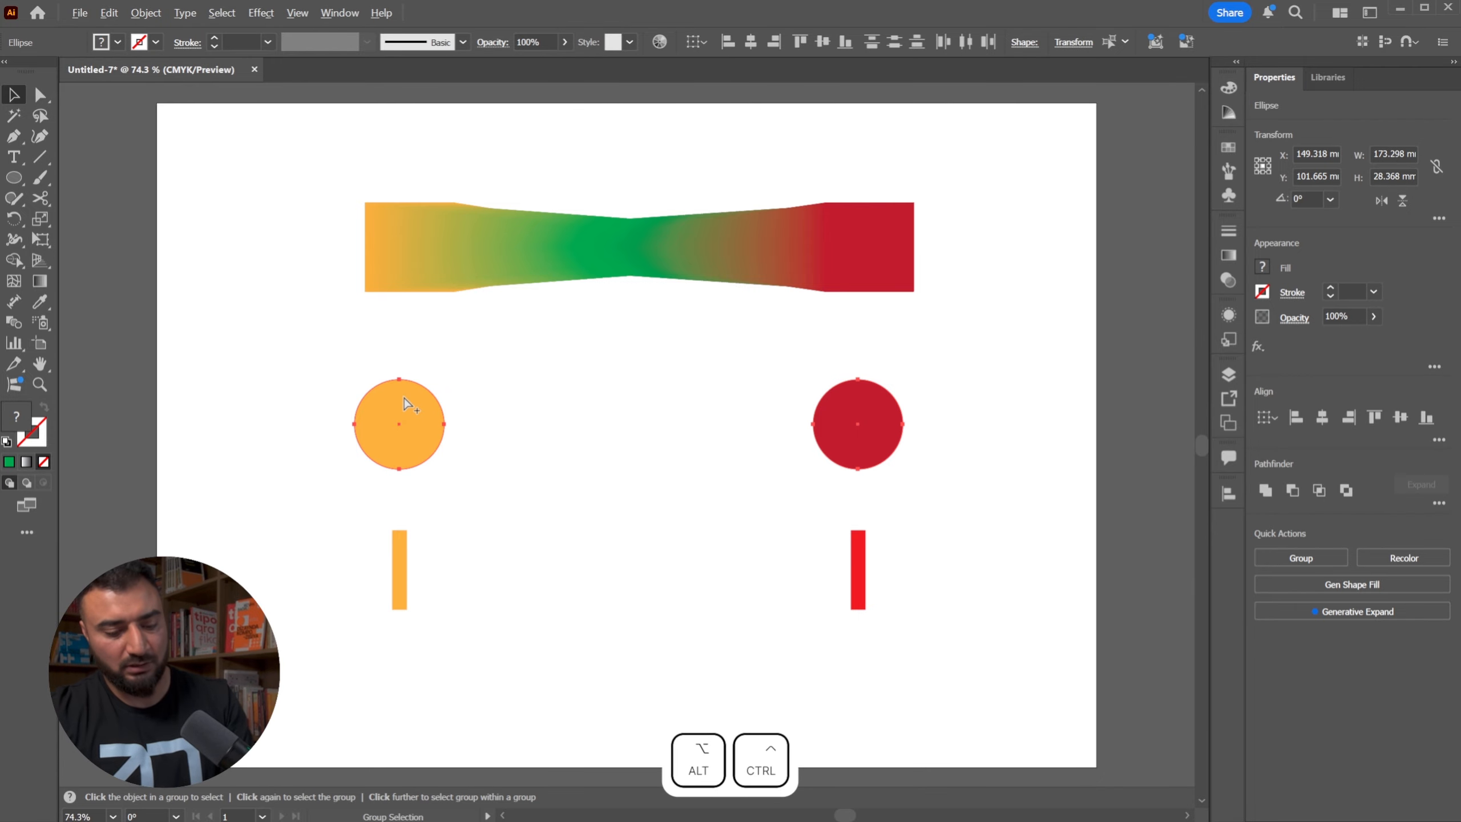
key(ctrl+alt+b)
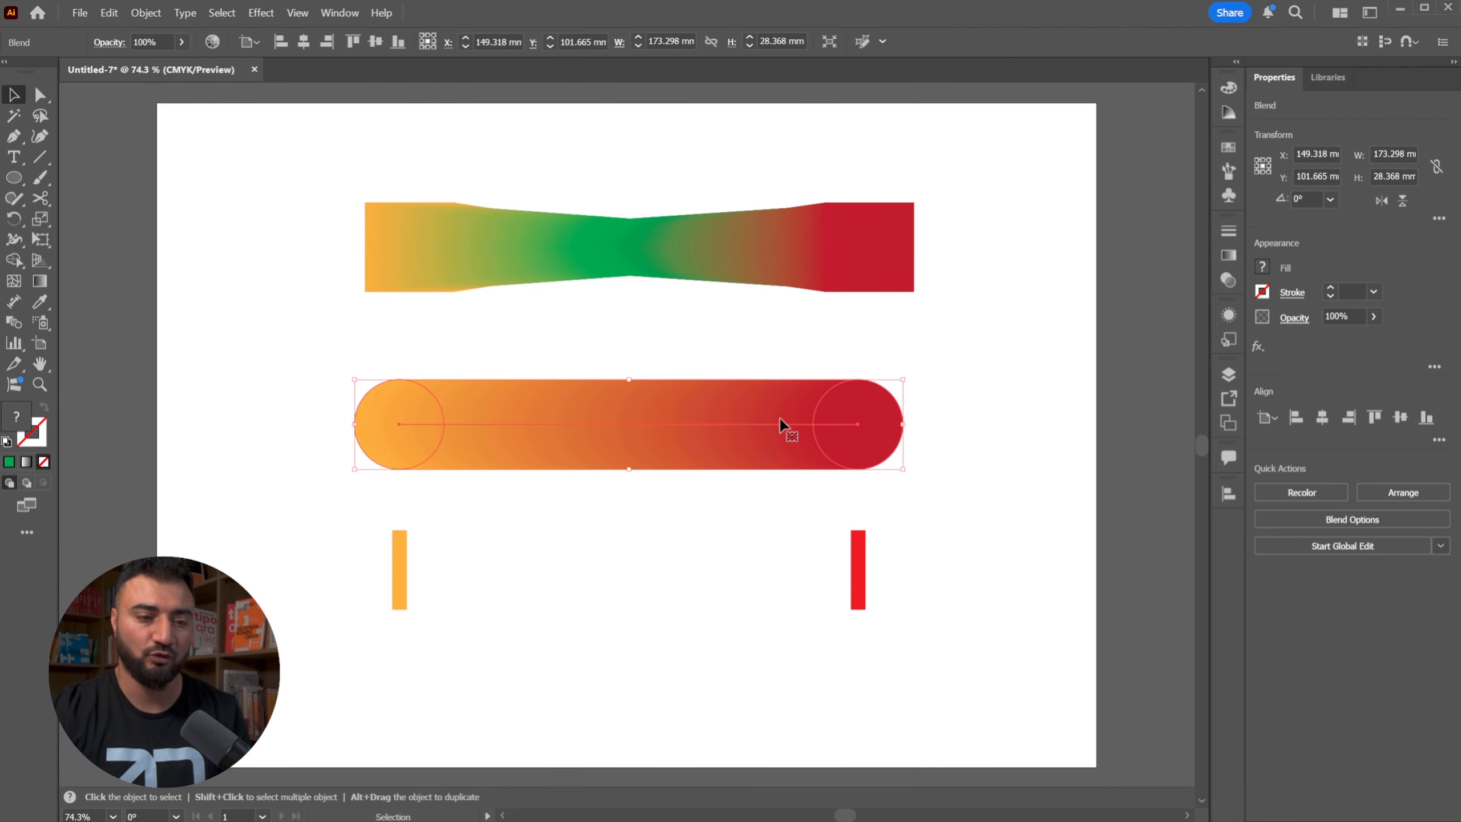
click(619, 334)
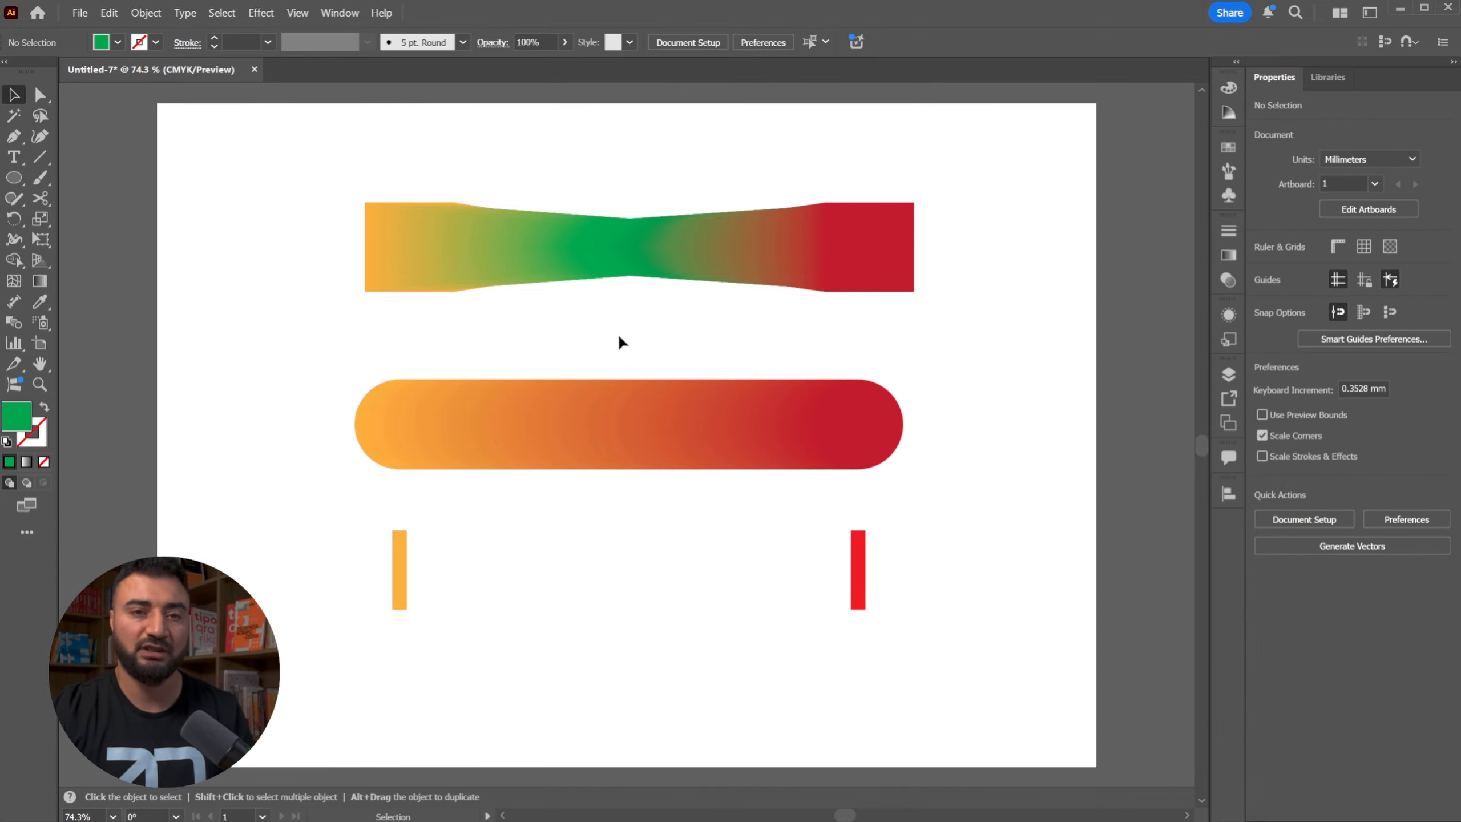
- Shrink the red circle inside the circles' blend to about 19.3 mm in diameter, undo accidental shape changes, and leave isolation mode
double_click(890, 413)
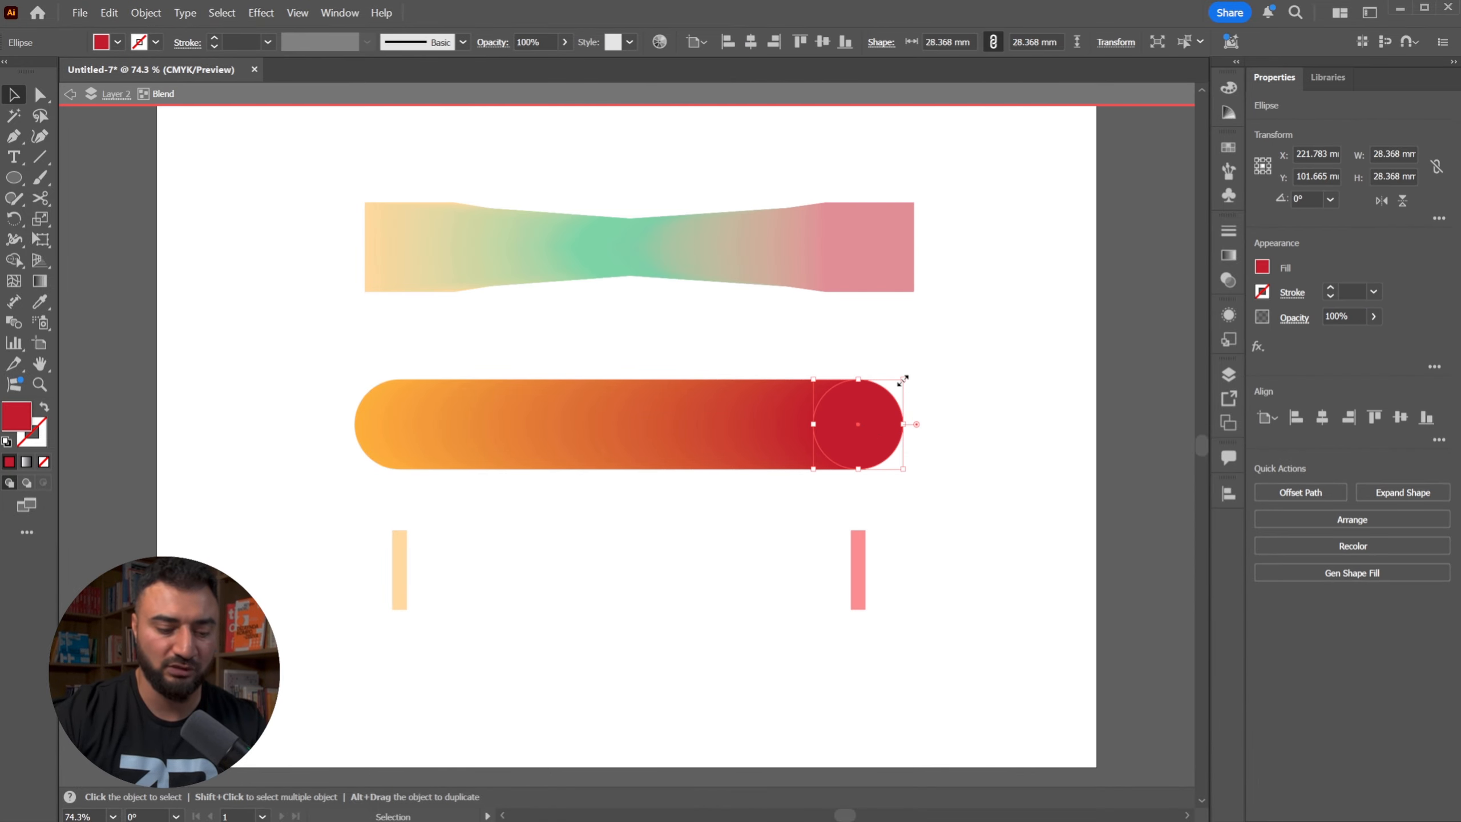
drag(902, 378, 871, 454)
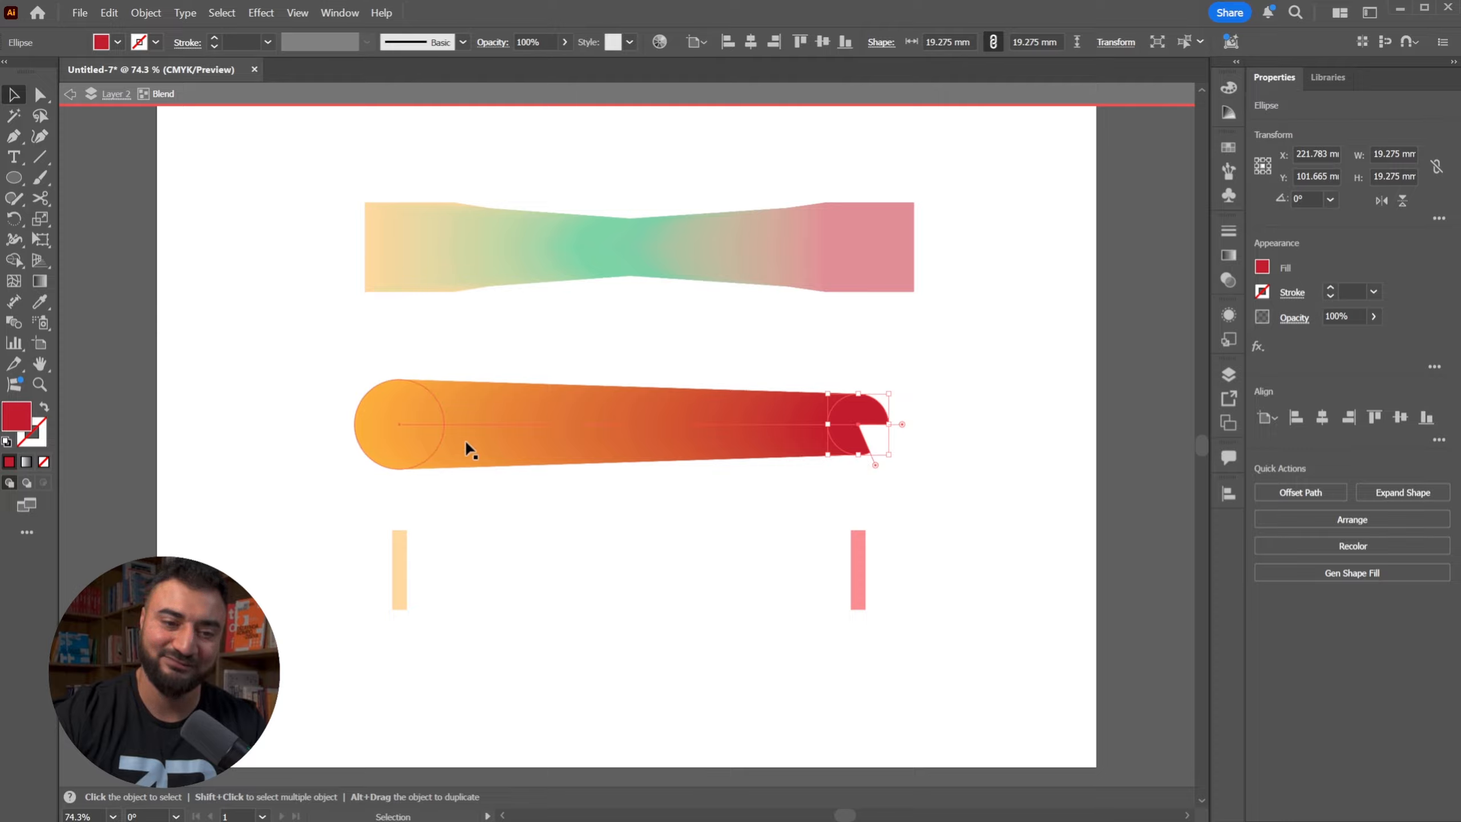
key(ctrl+z)
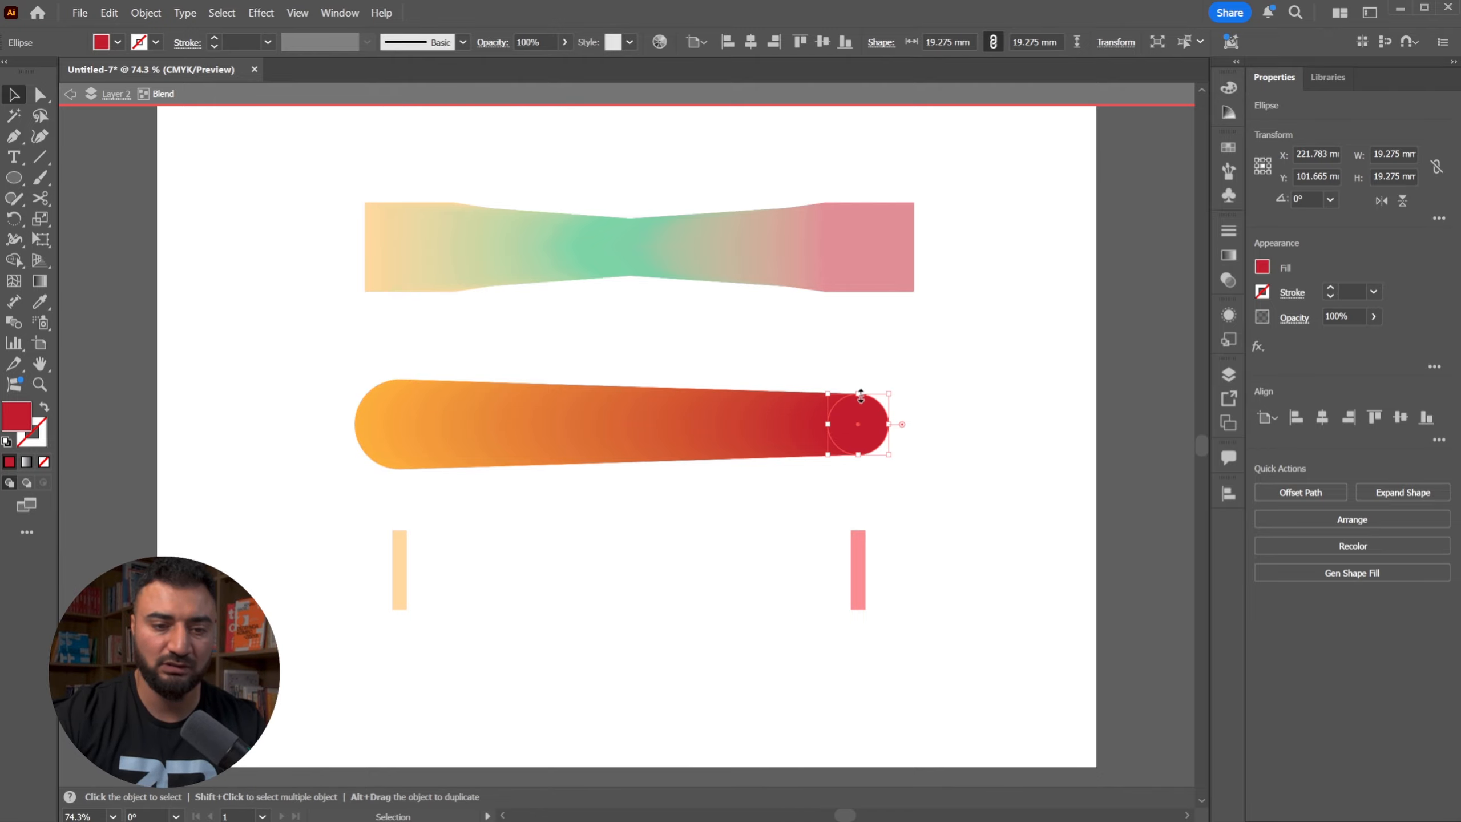
drag(860, 396, 862, 352)
key(ctrl+z)
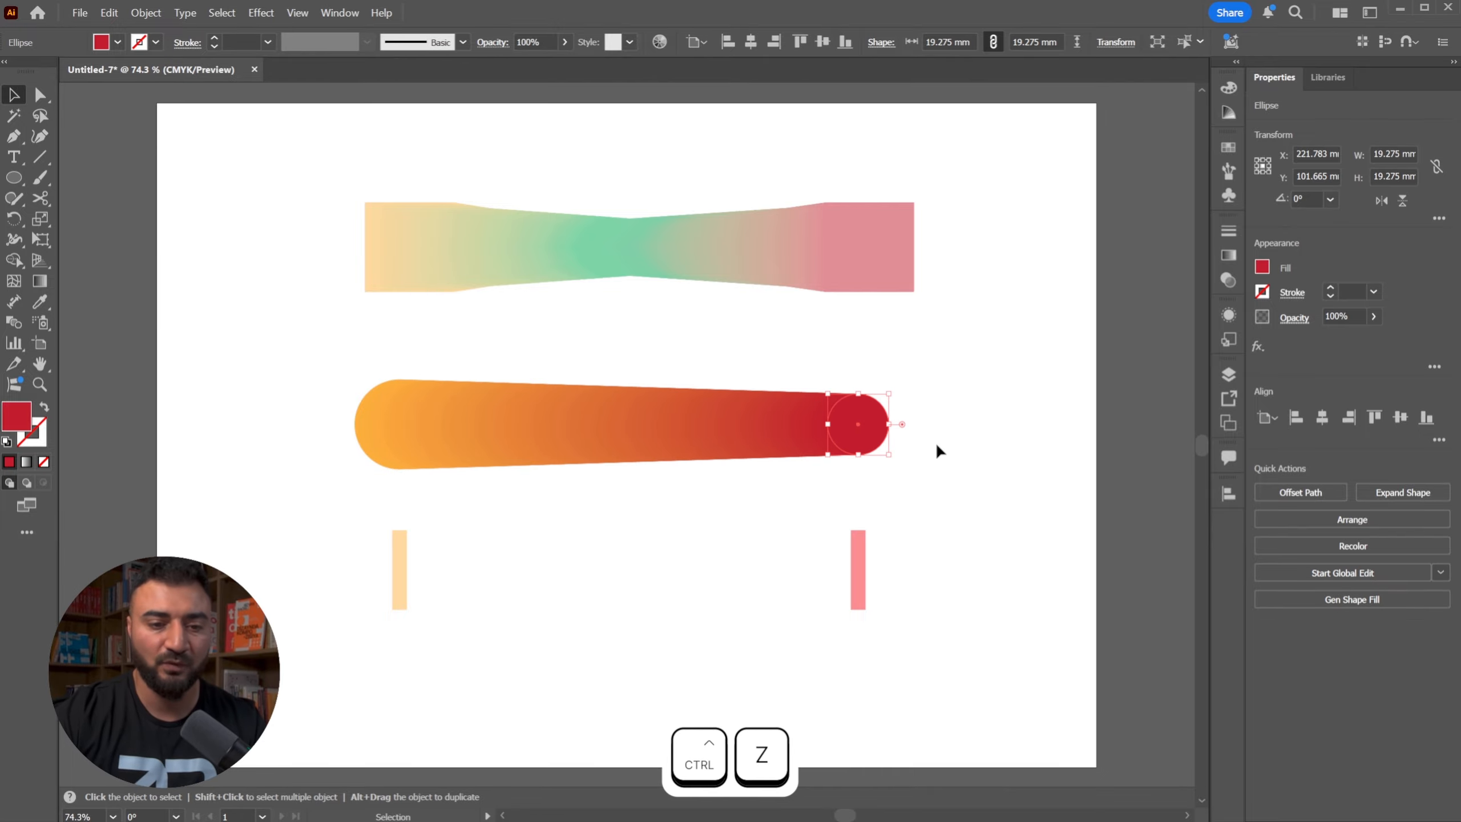
click(967, 508)
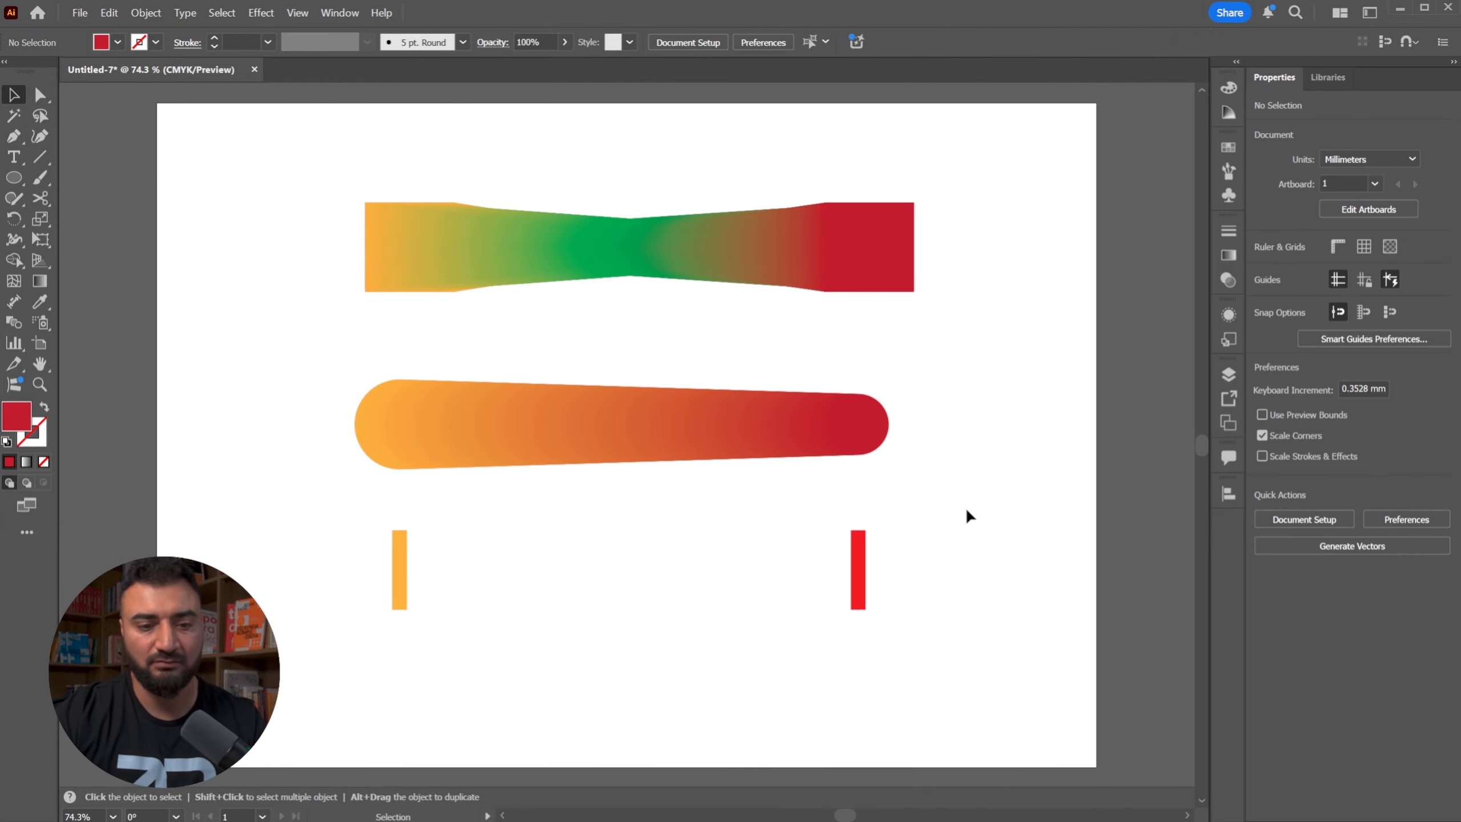
- Select the orange and red vertical lines and make a blend between them
drag(289, 511, 988, 623)
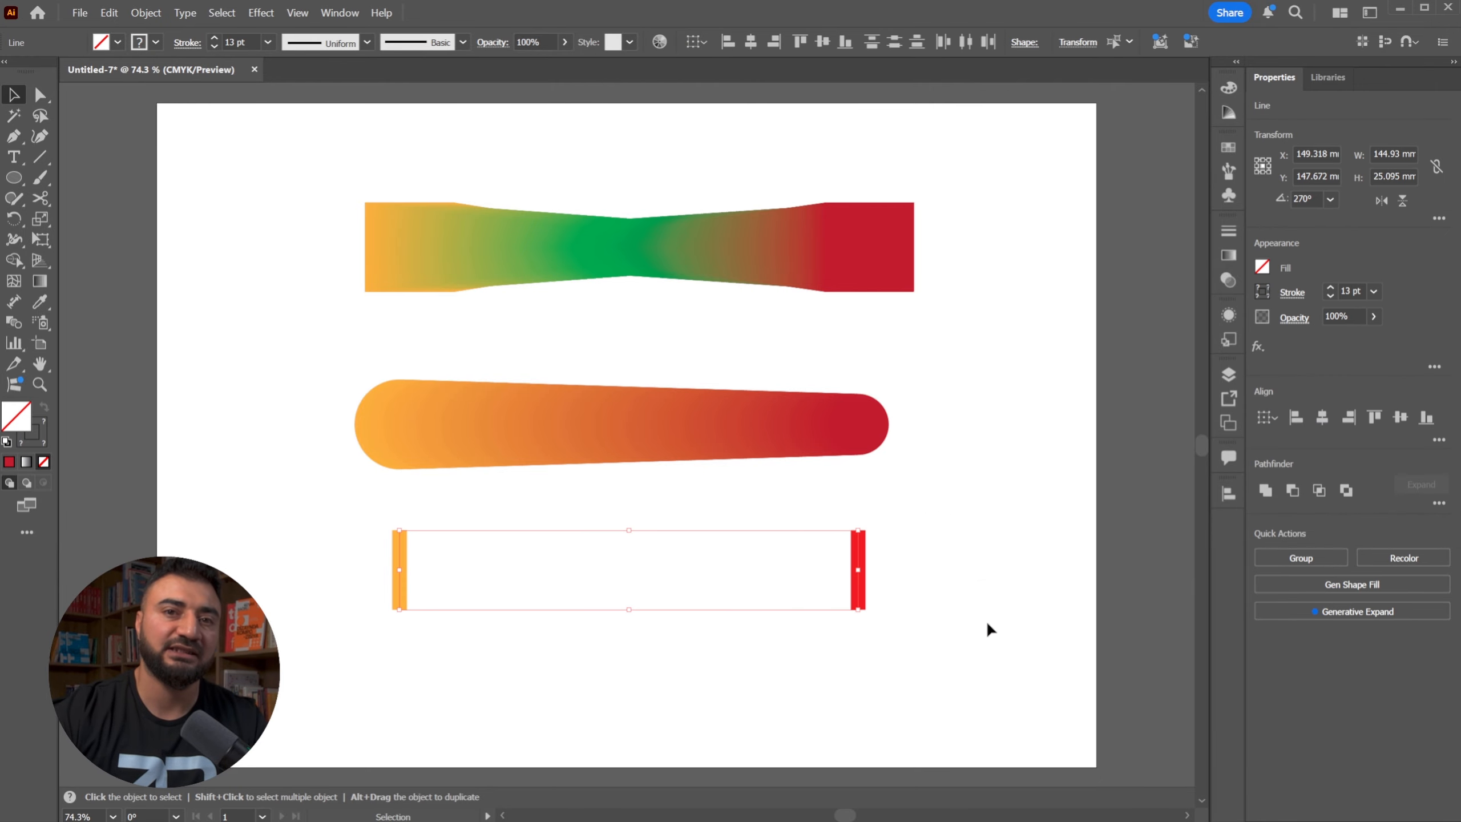
click(145, 13)
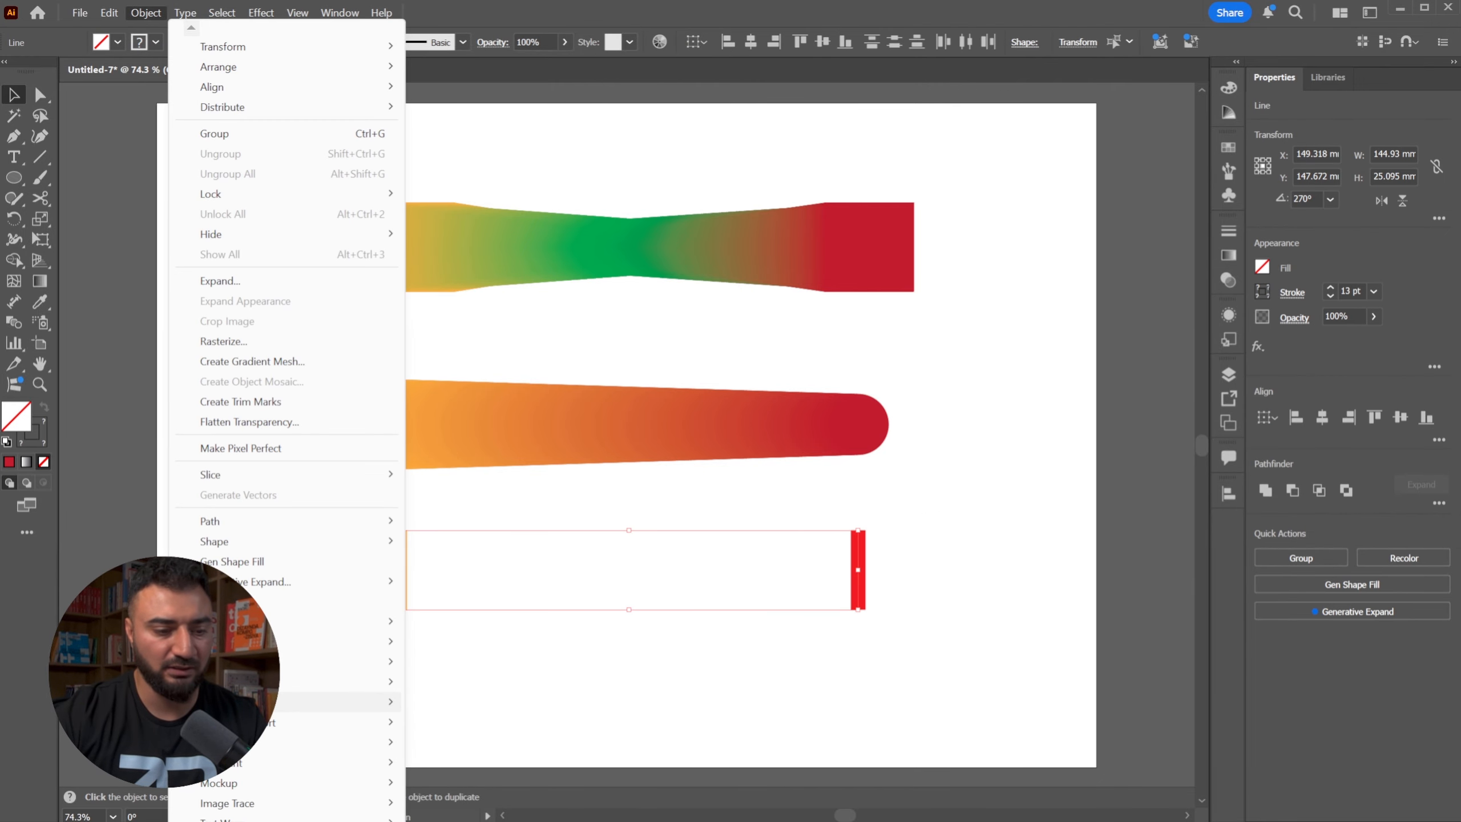
mouse_move(296, 703)
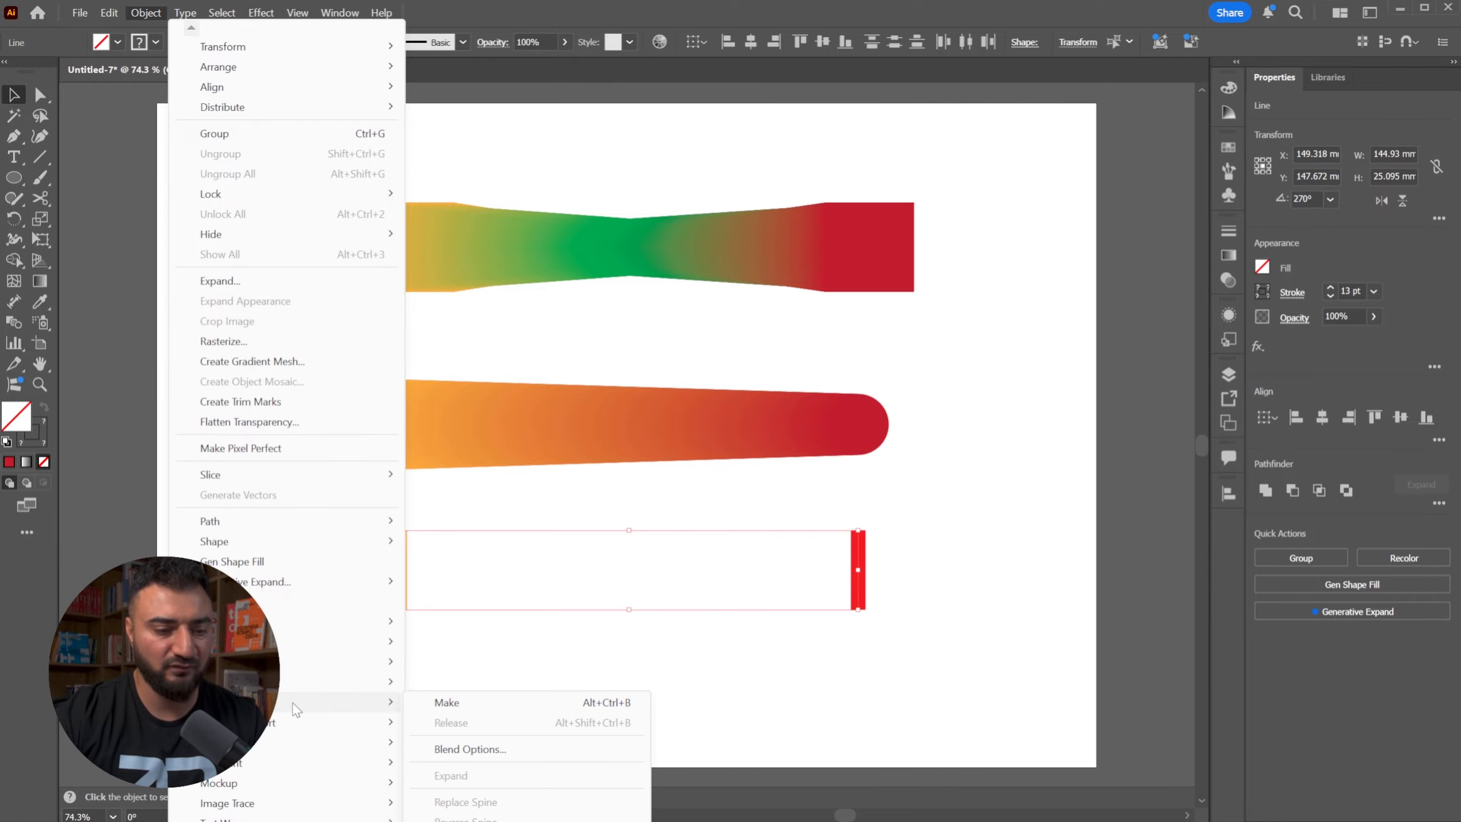
click(443, 703)
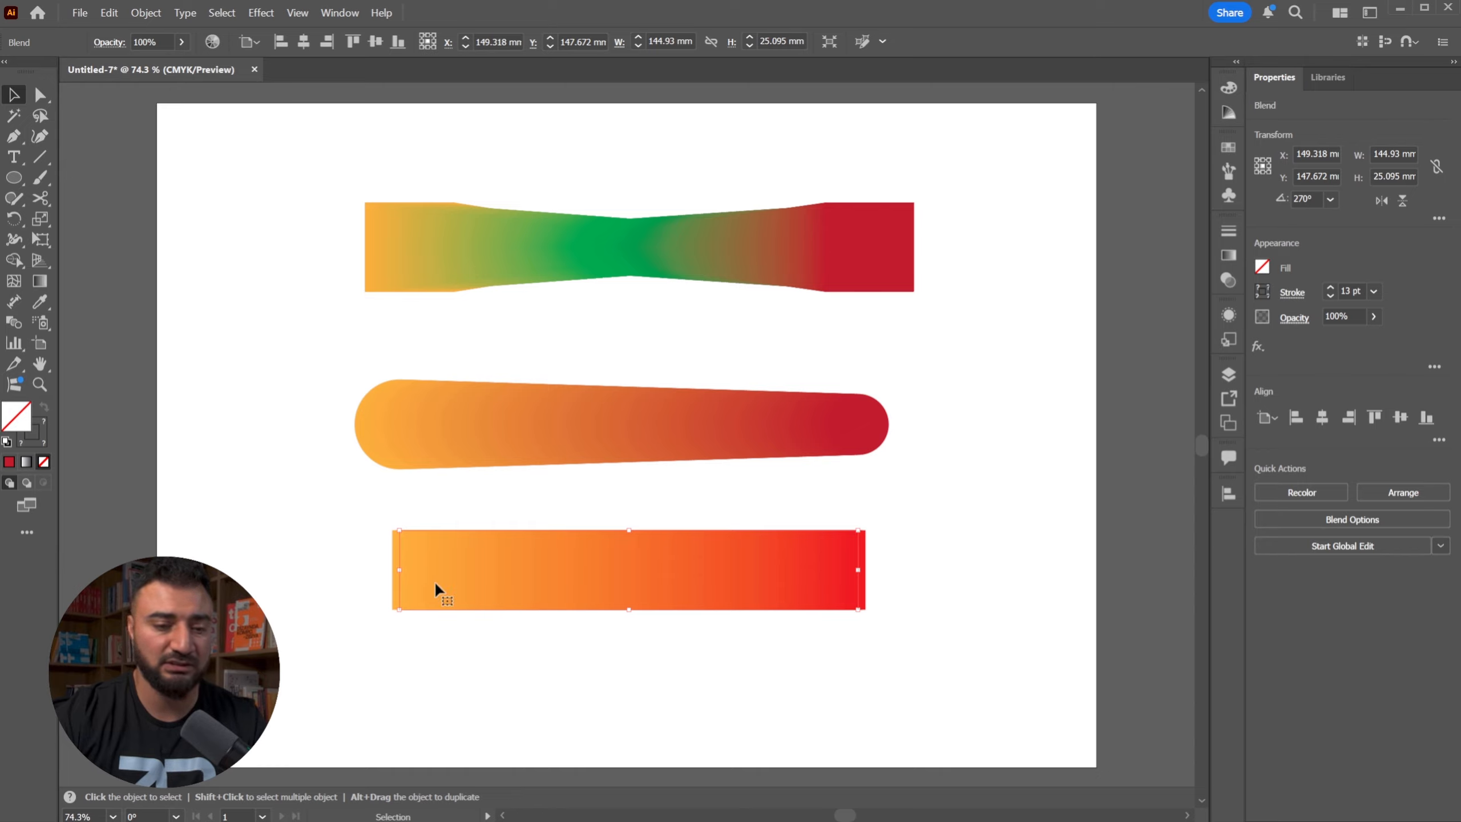
click(584, 158)
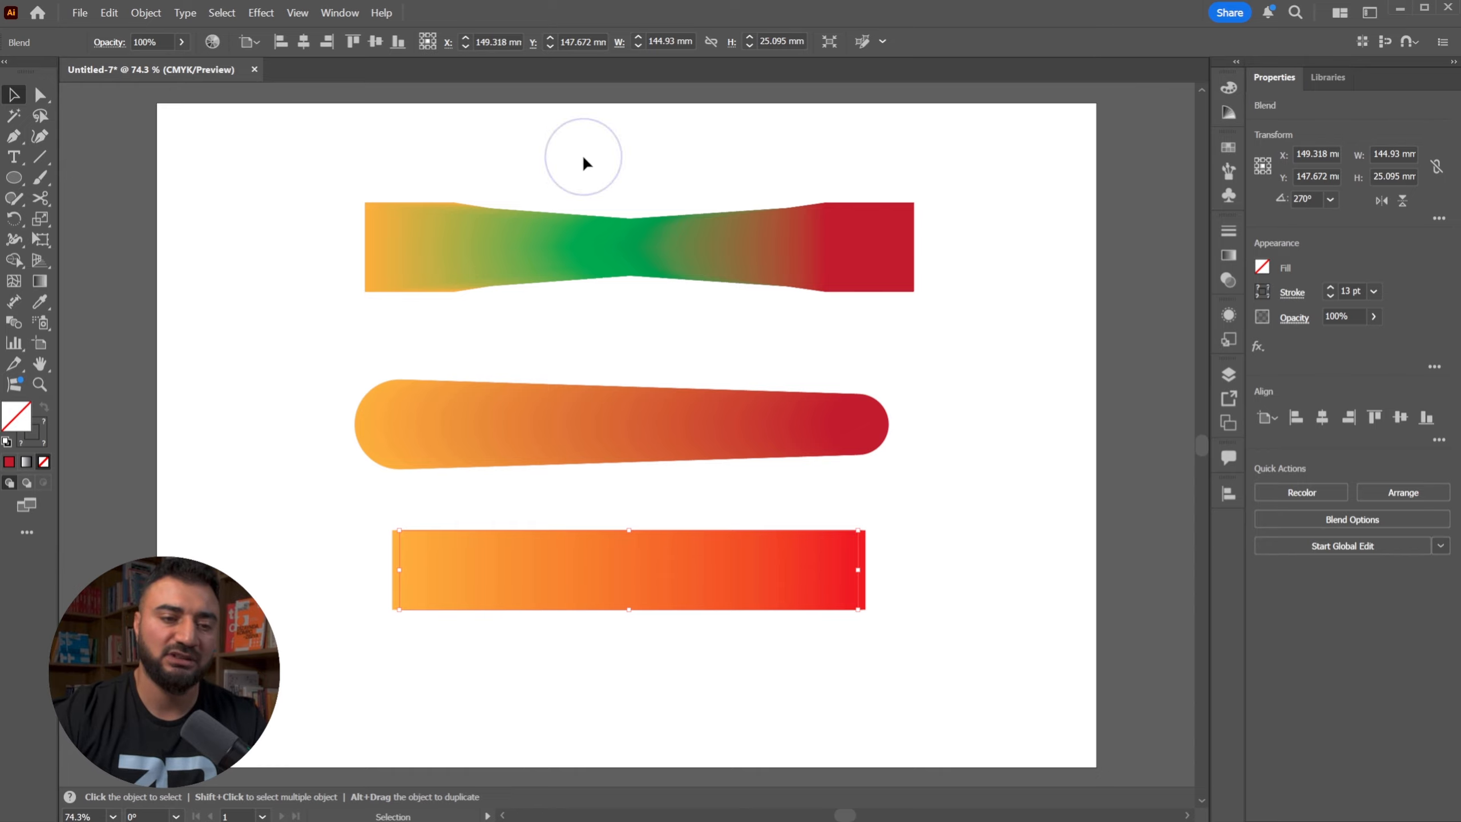
drag(626, 442, 918, 651)
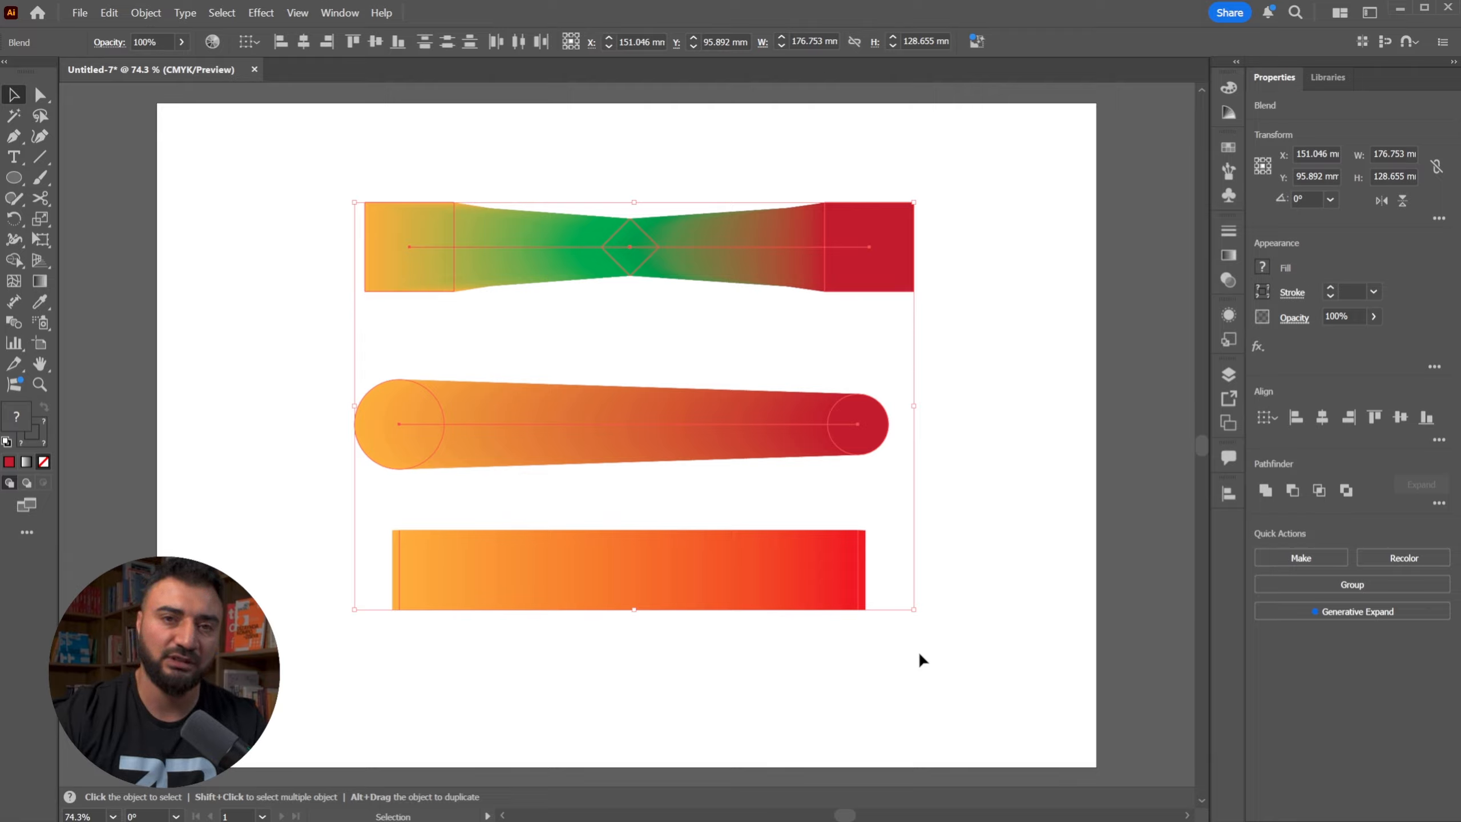
click(917, 651)
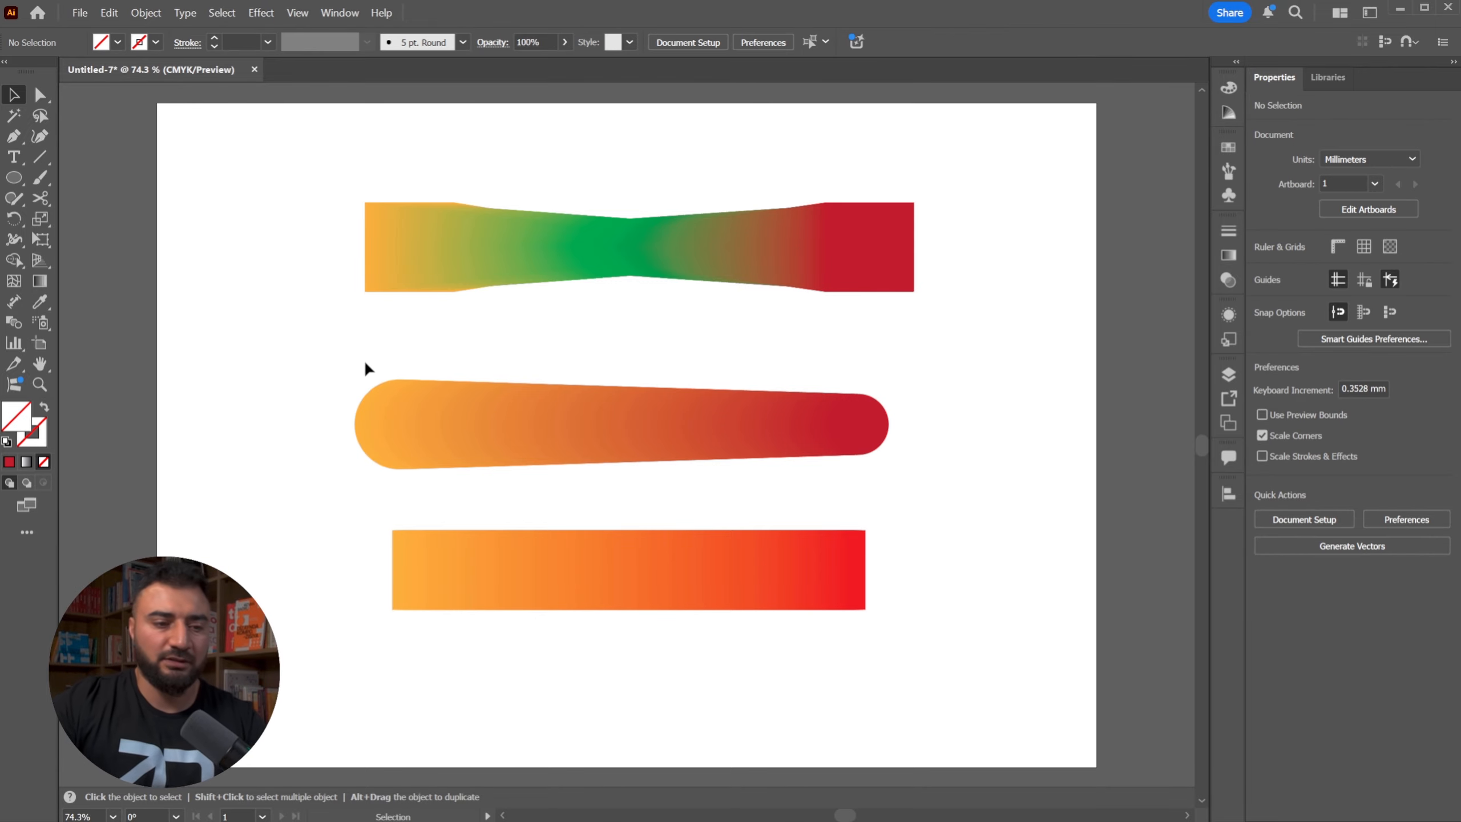
- Select the circles' blend and set its blend spacing to Specified Steps with 10 steps, refreshing the preview
drag(803, 491, 917, 489)
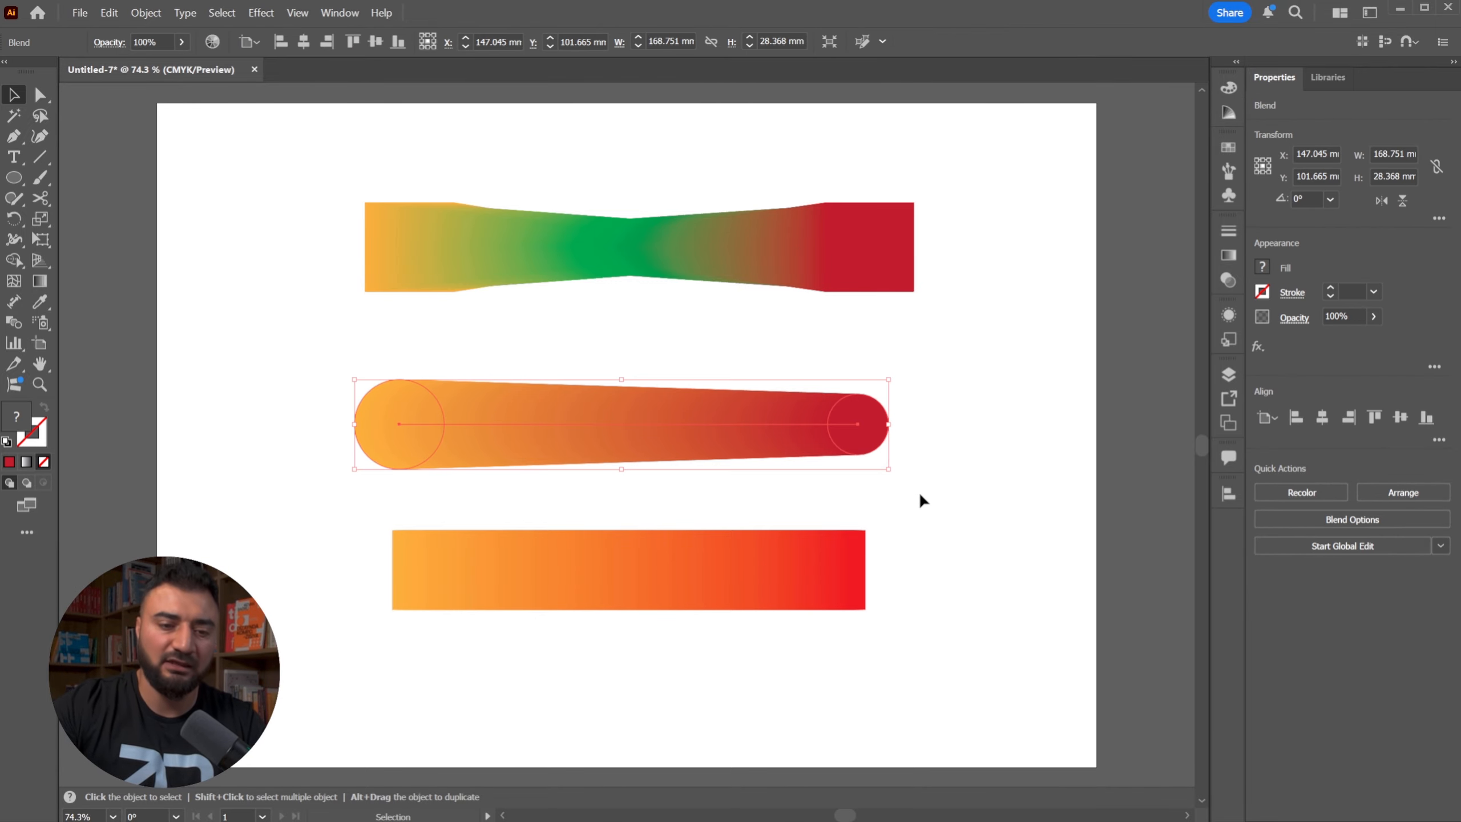
click(145, 13)
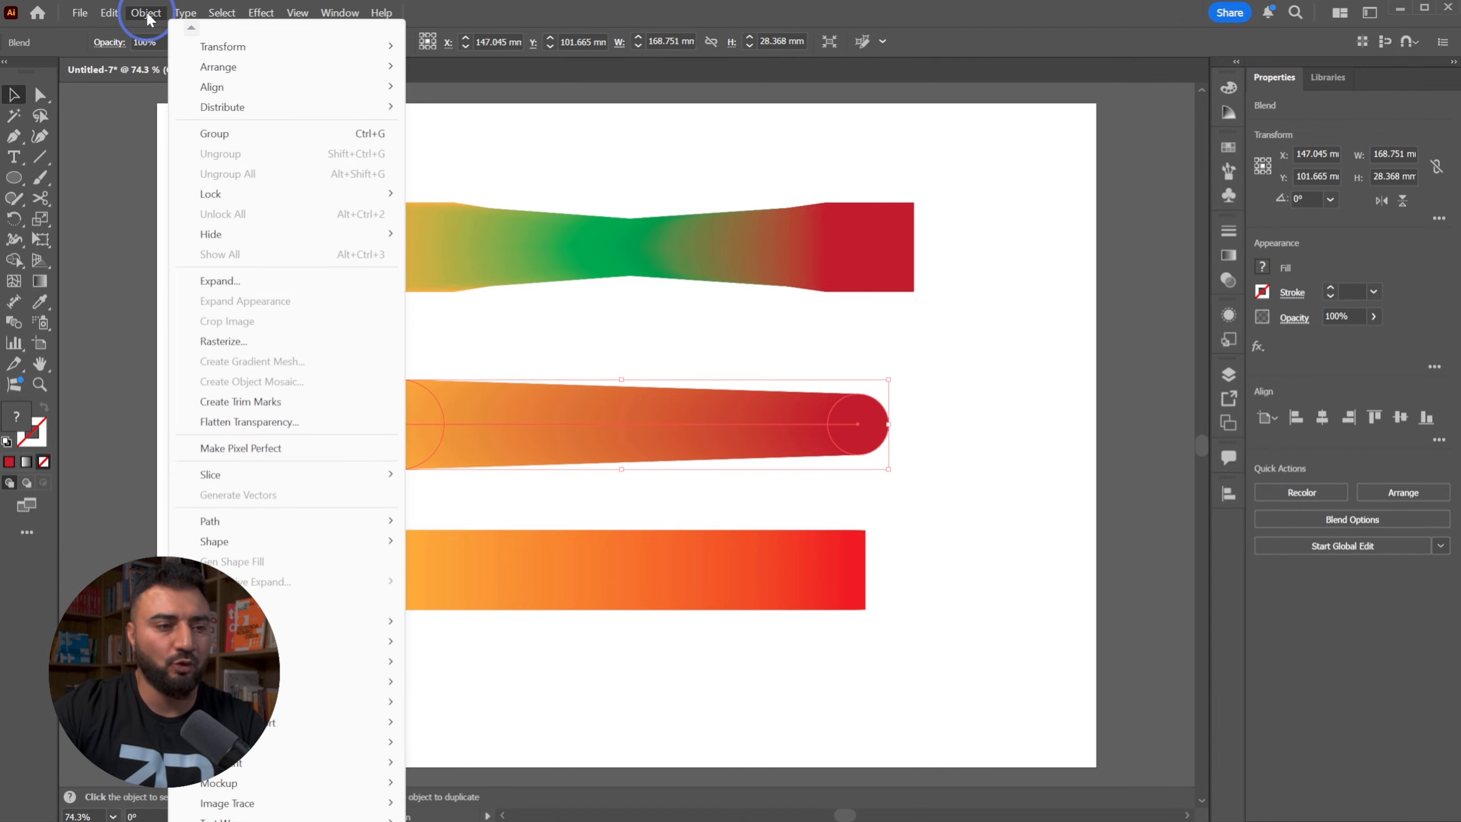
mouse_move(379, 701)
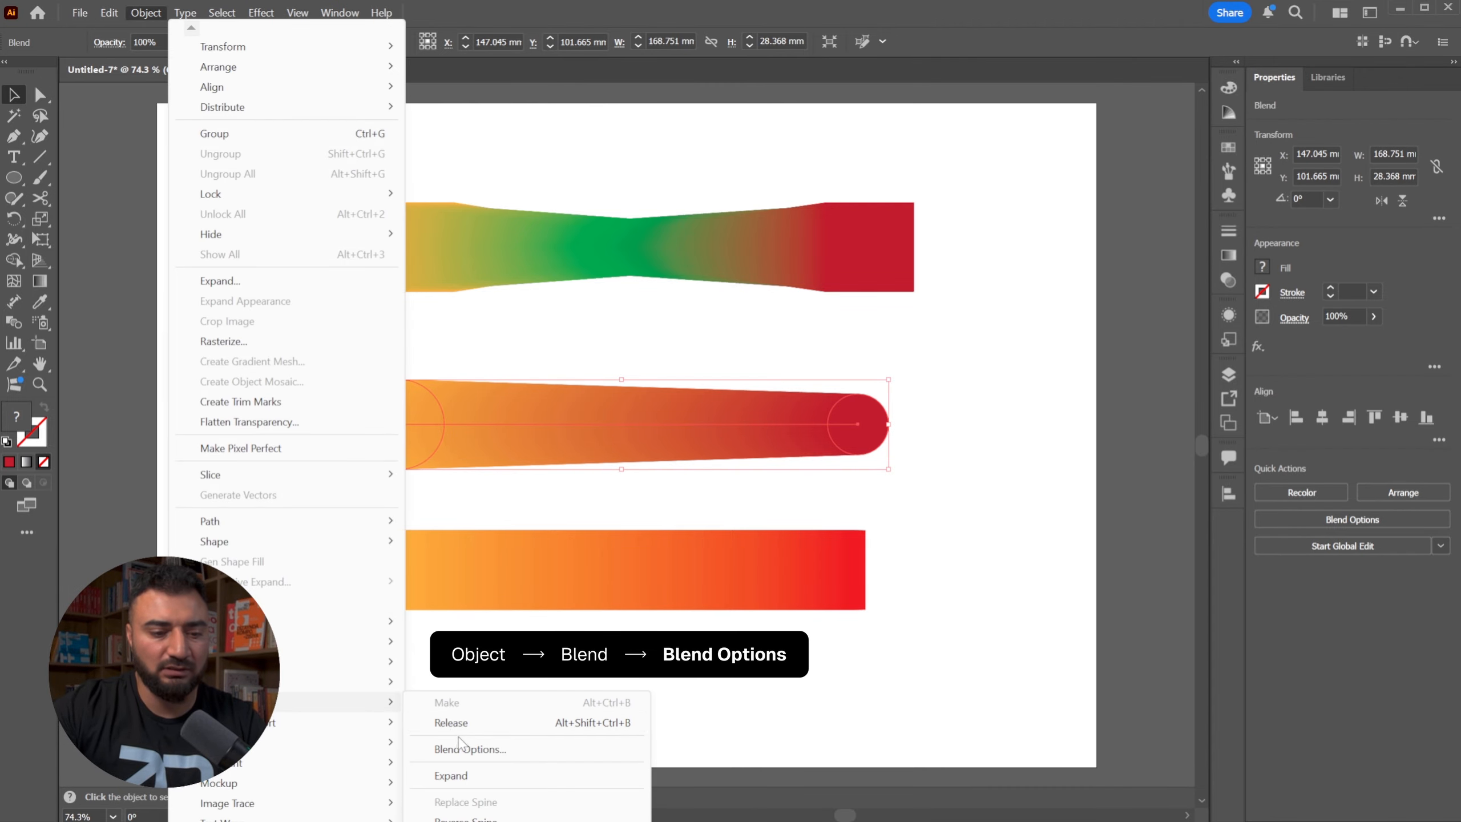
click(469, 750)
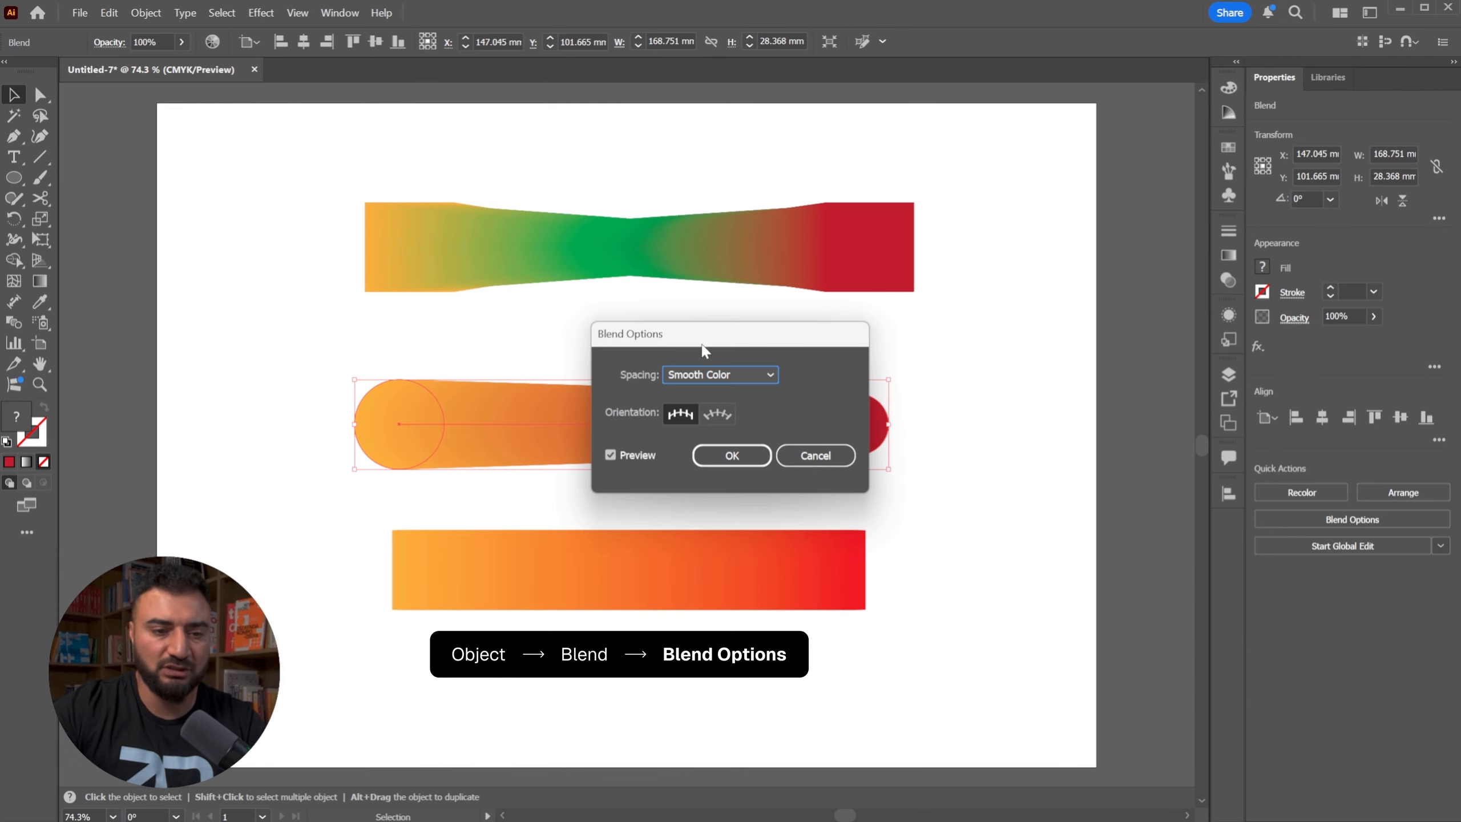
drag(689, 334, 1017, 190)
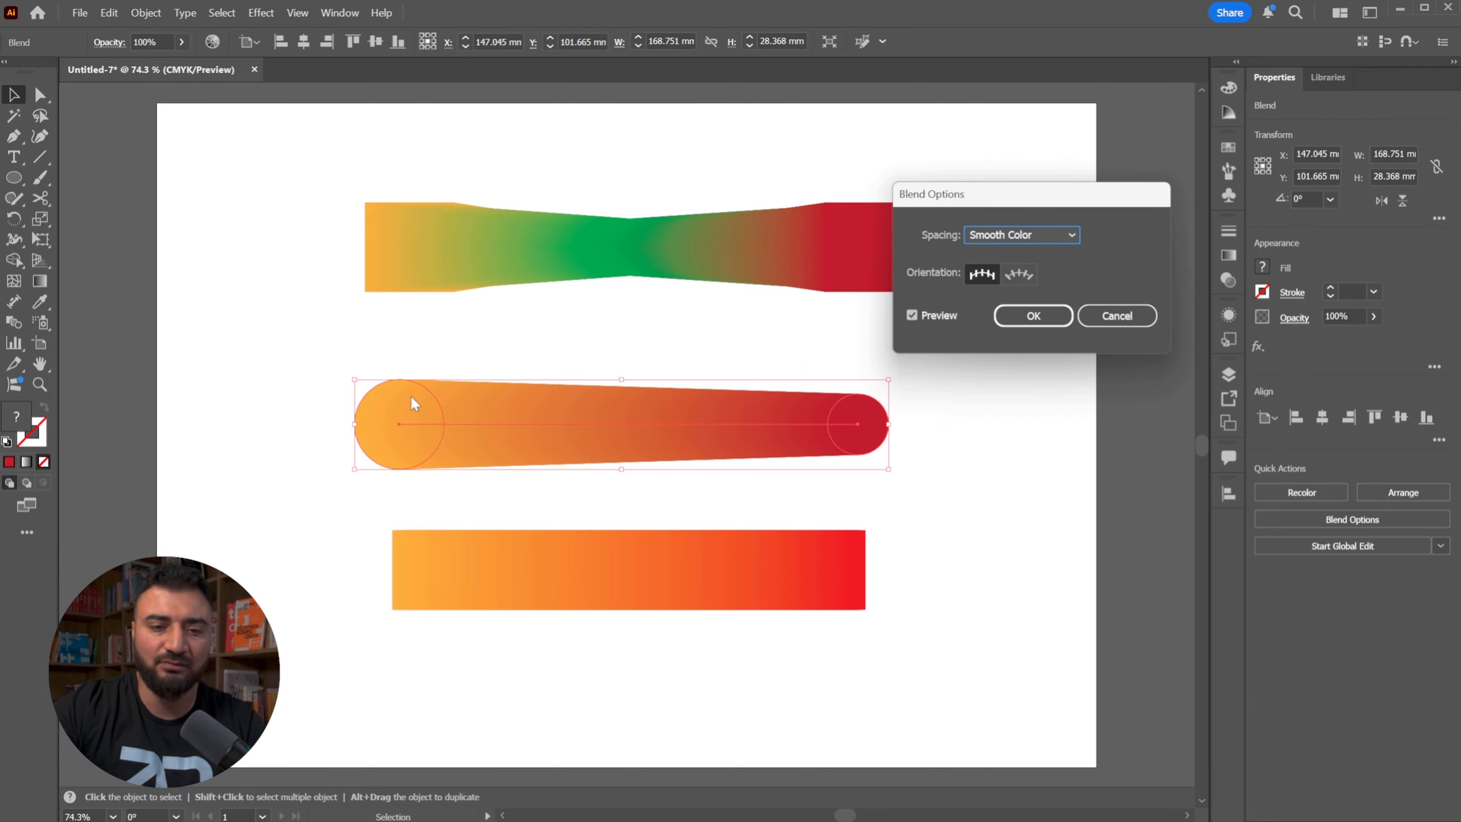
click(1064, 233)
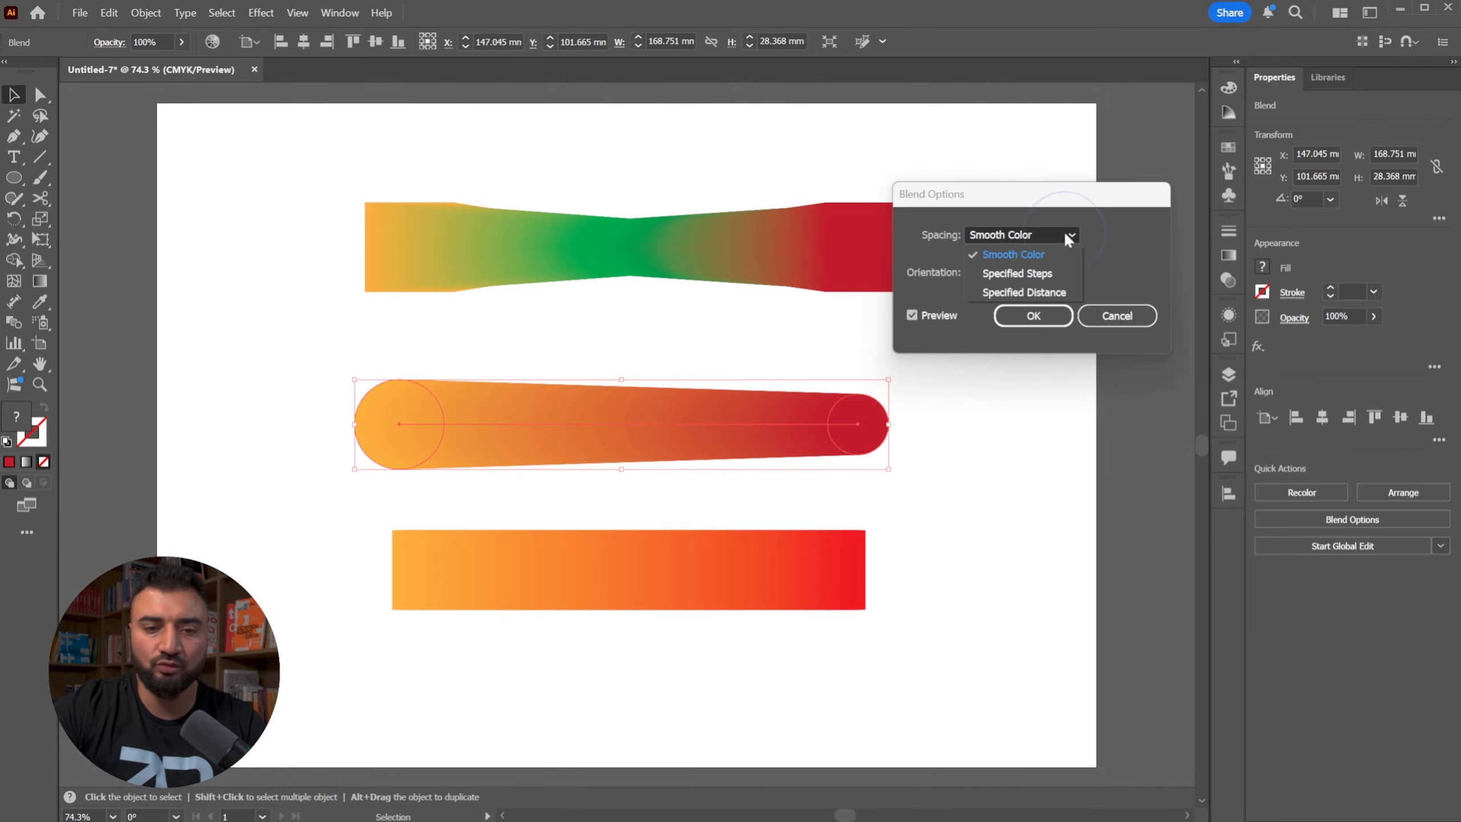
click(1035, 274)
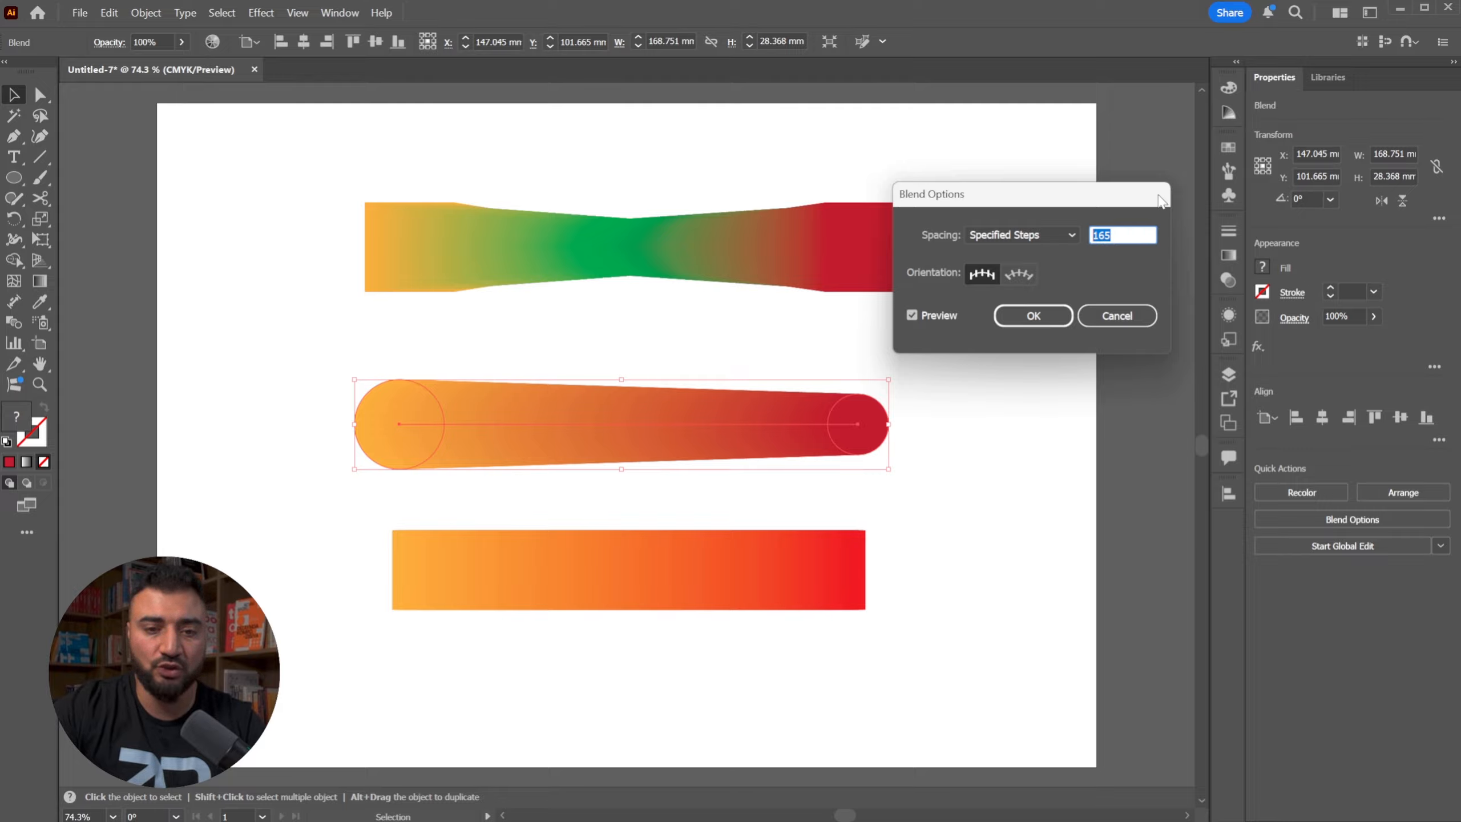
text(10)
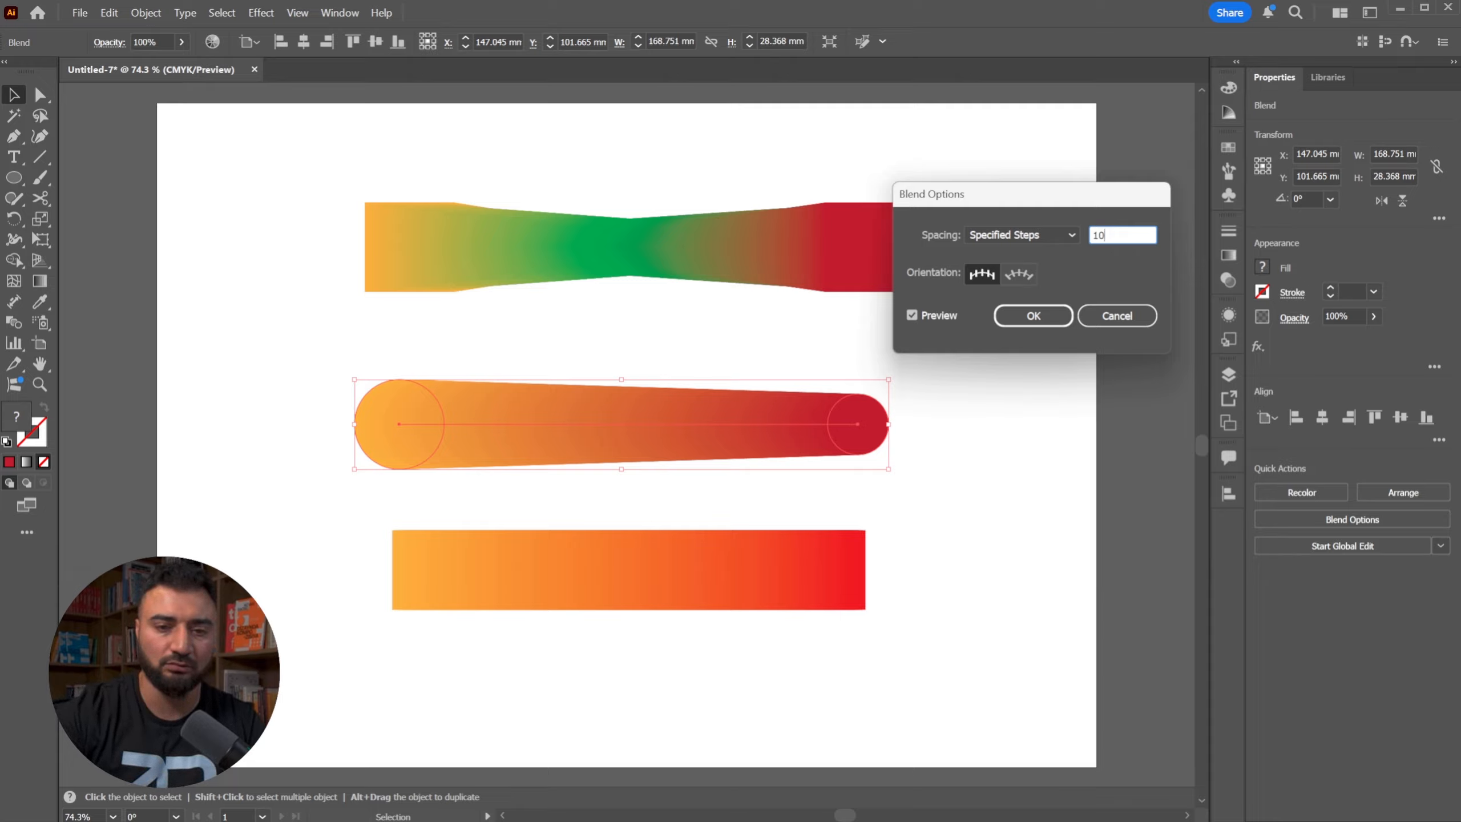
click(934, 316)
click(918, 315)
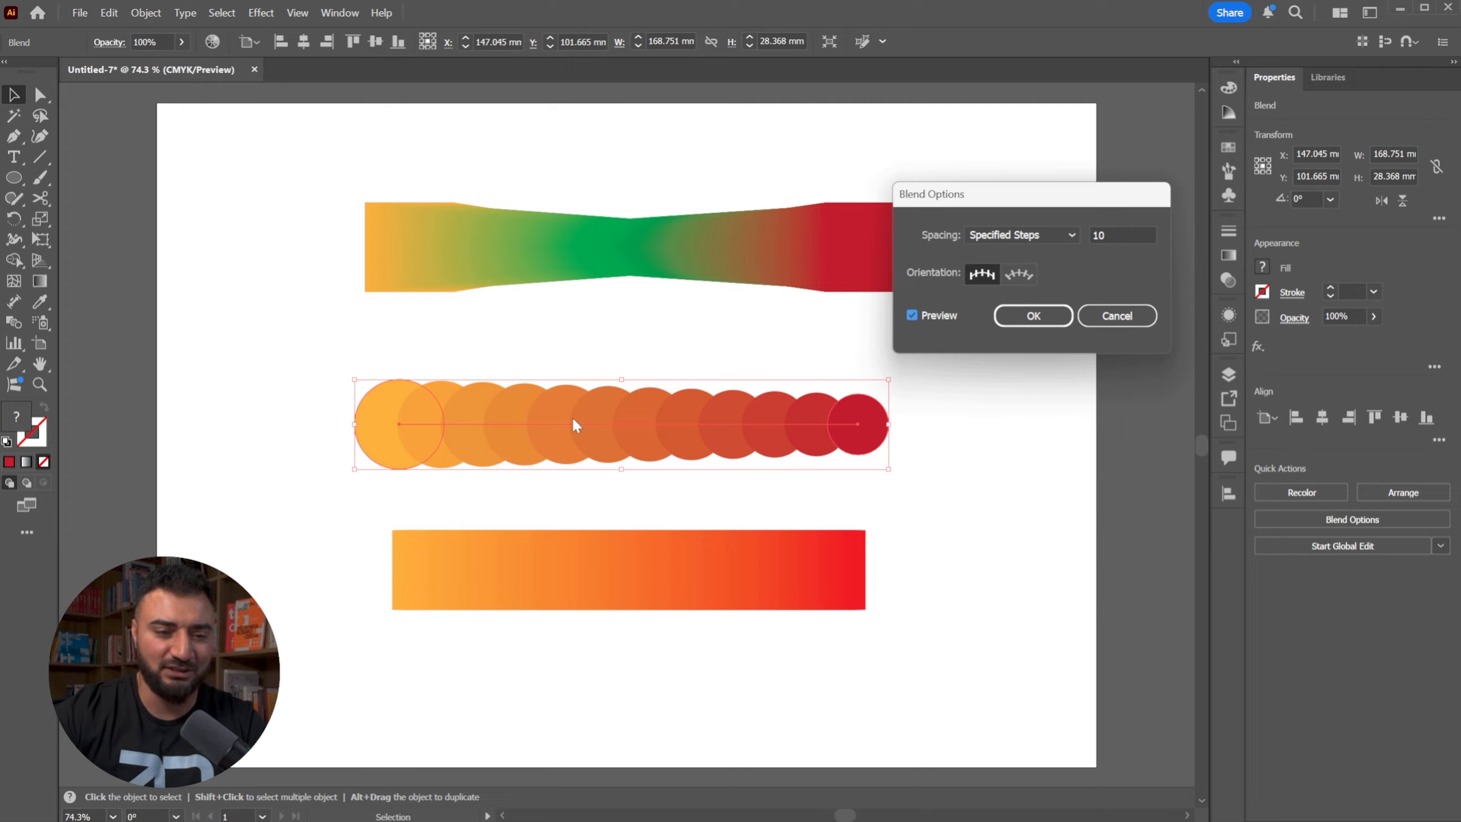
- Reduce the circles' blend to 5 specified steps and refresh the preview
double_click(1124, 234)
text(5)
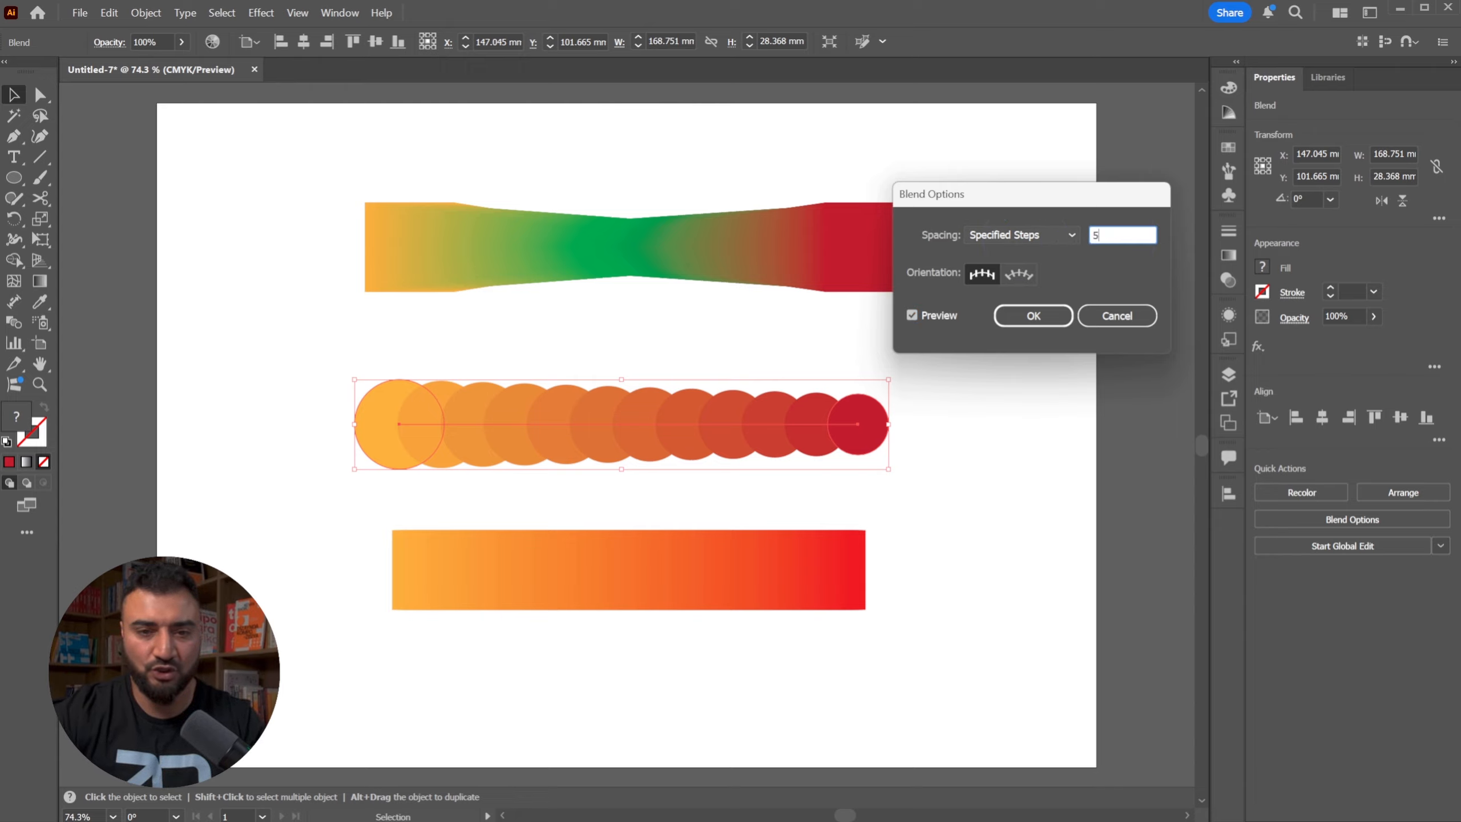
click(927, 317)
click(926, 316)
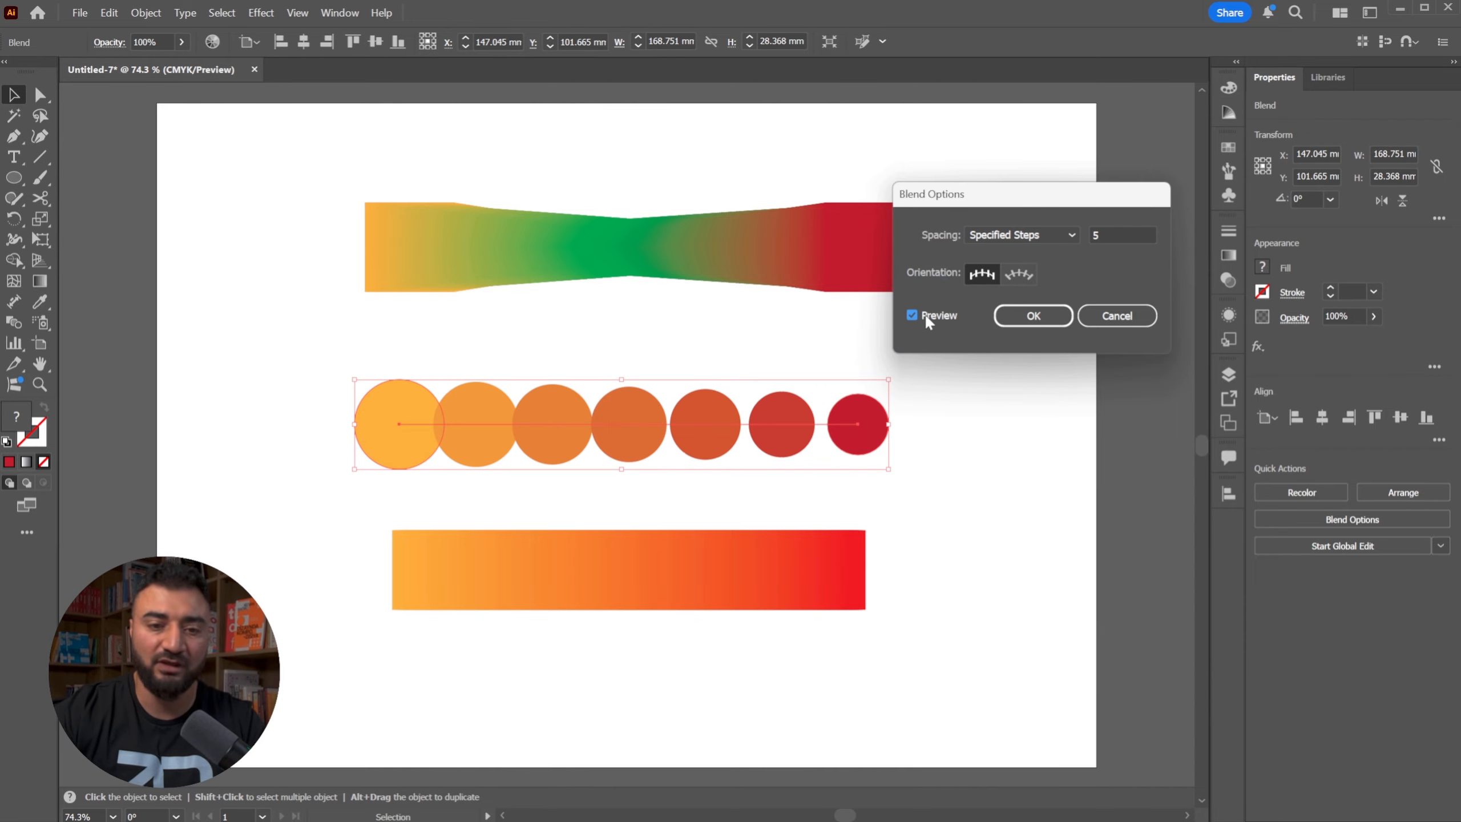
- Switch the circles' blend spacing to Specified Distance with a value of 5 mm and refresh the preview
click(1036, 235)
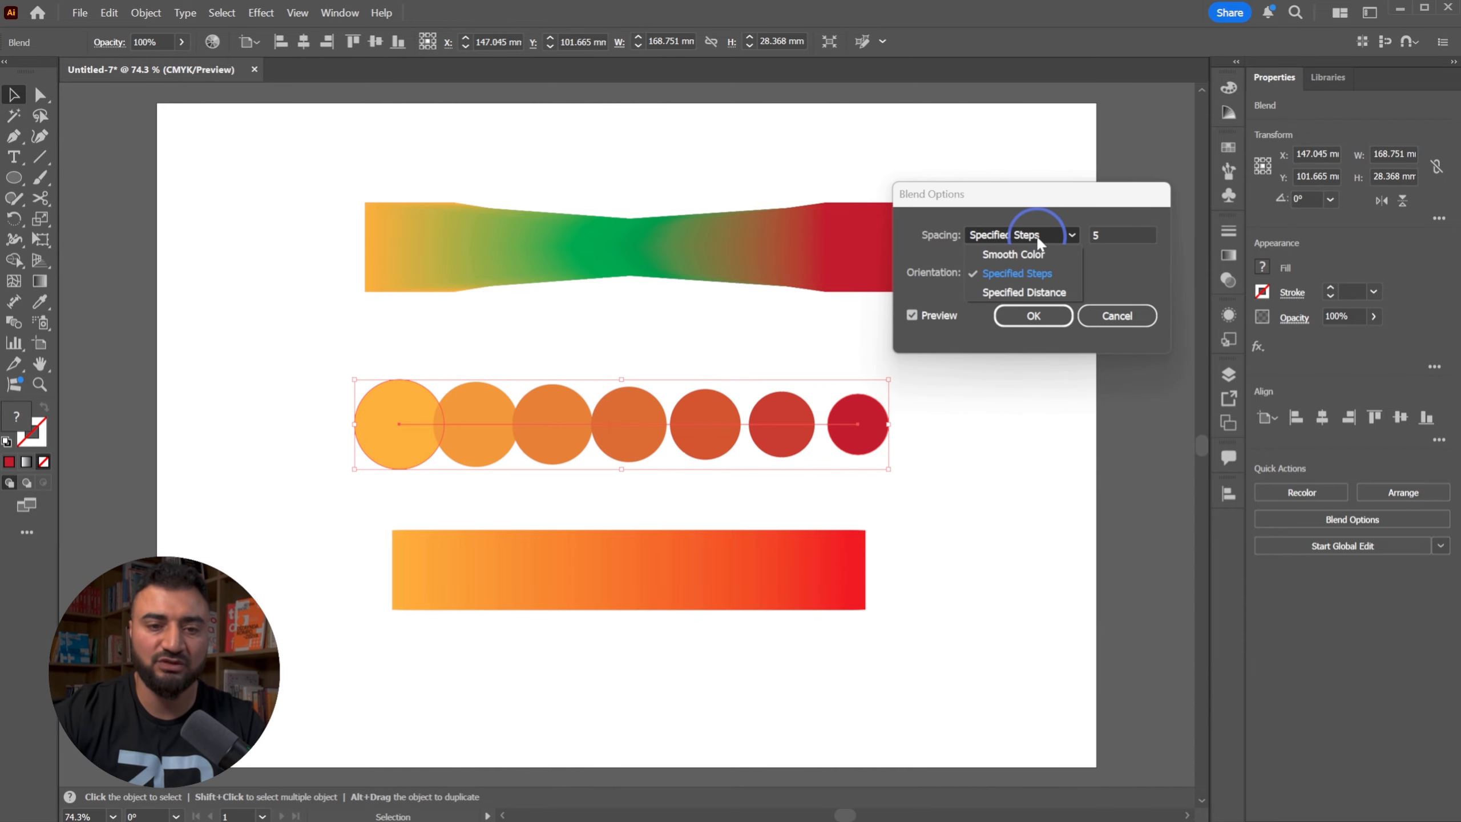
click(1056, 294)
click(1120, 235)
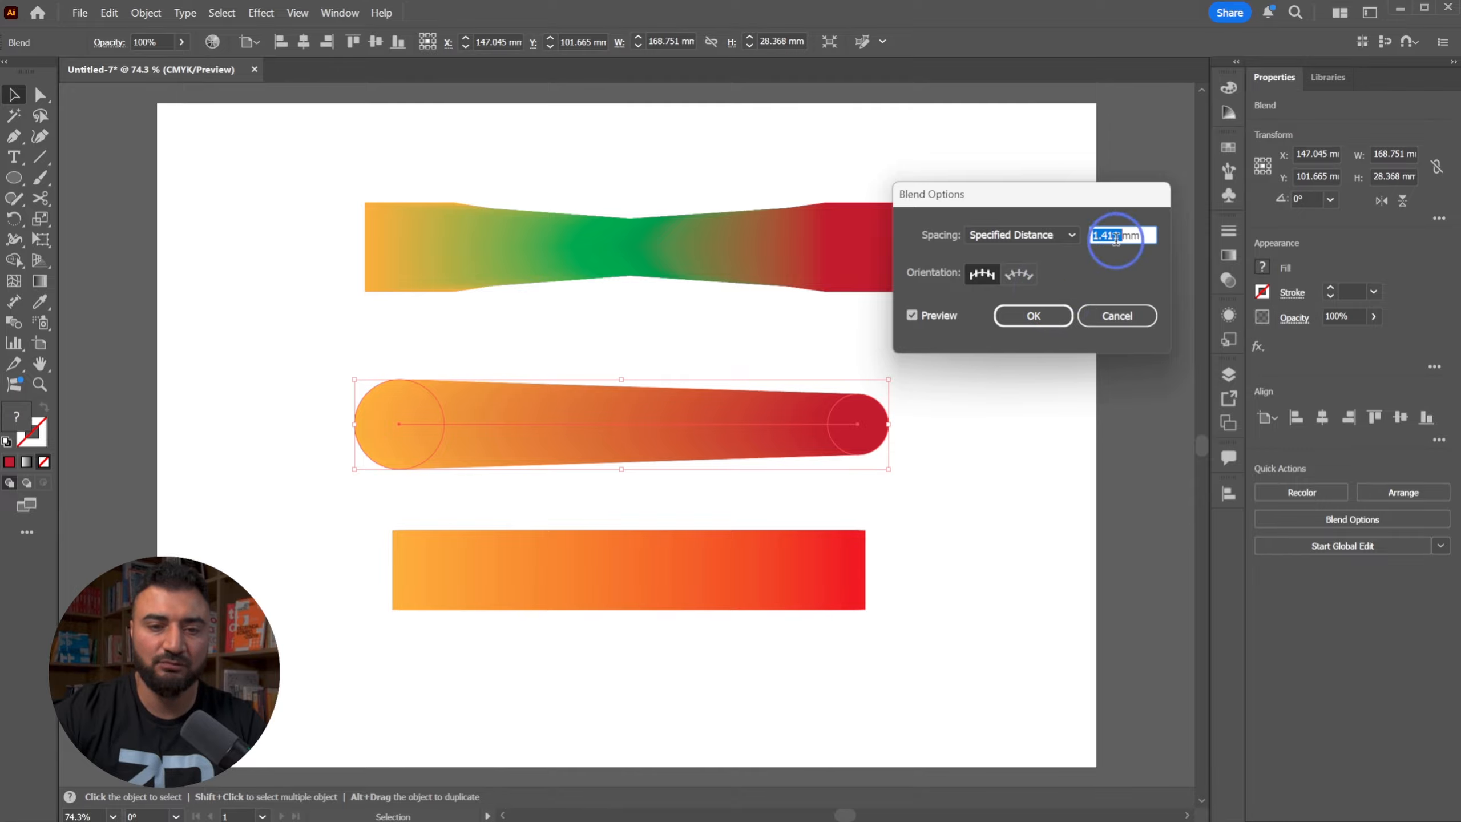
double_click(1118, 235)
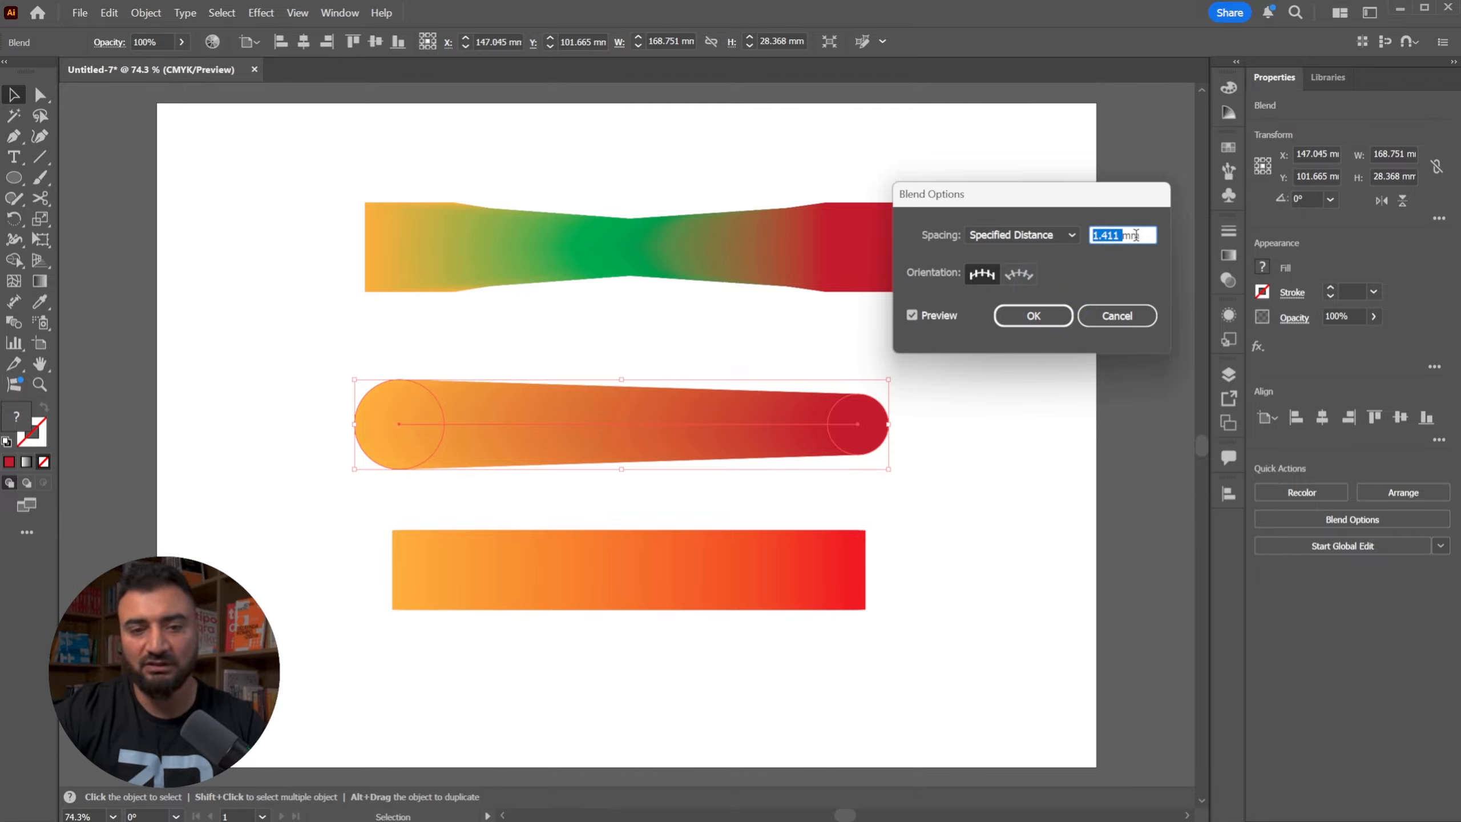
text(5)
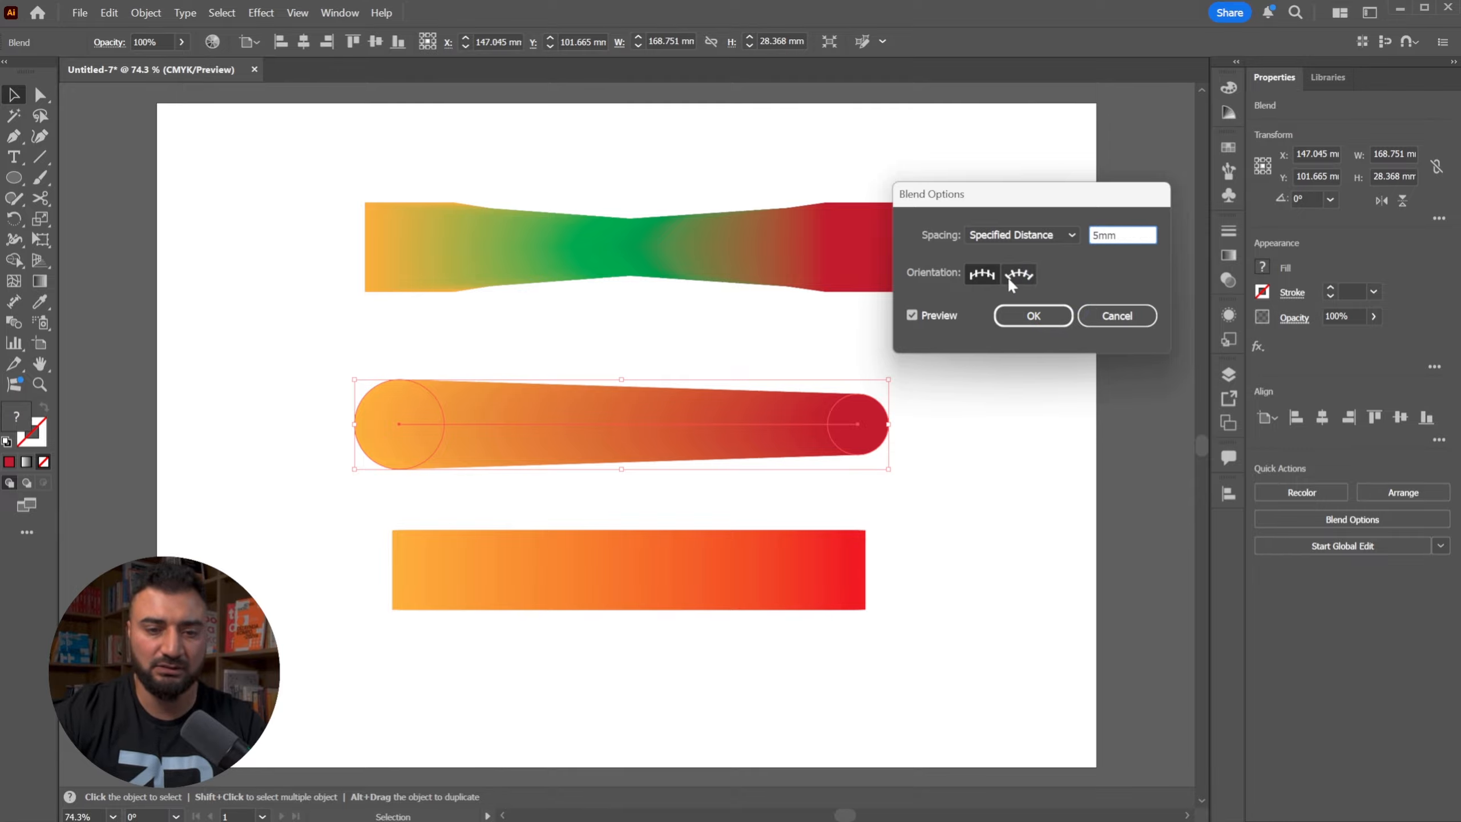
click(924, 317)
click(924, 316)
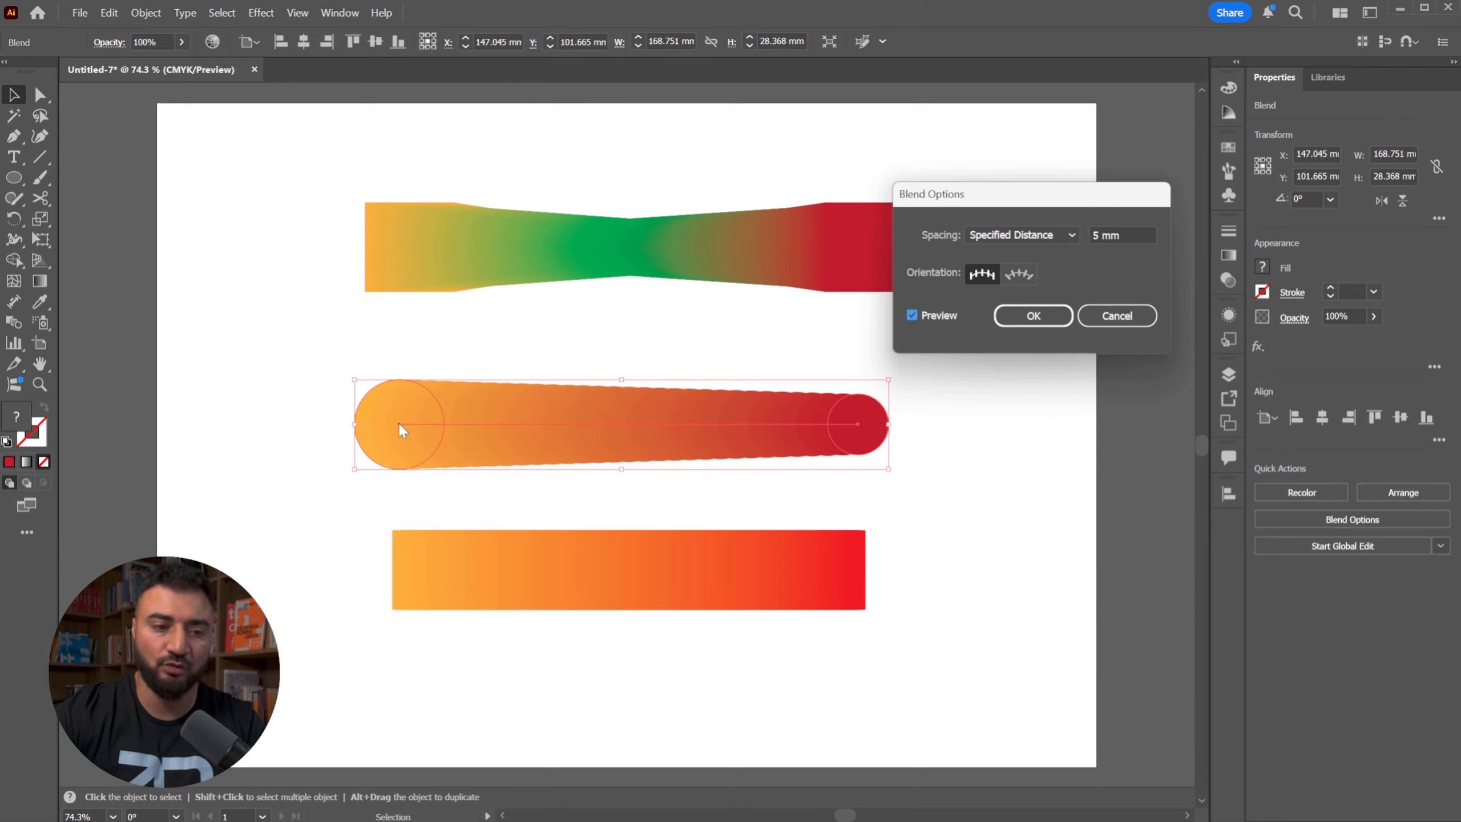
- Set the specified distance of the circles' blend to 50 mm and apply the blend options
drag(1153, 235, 1047, 236)
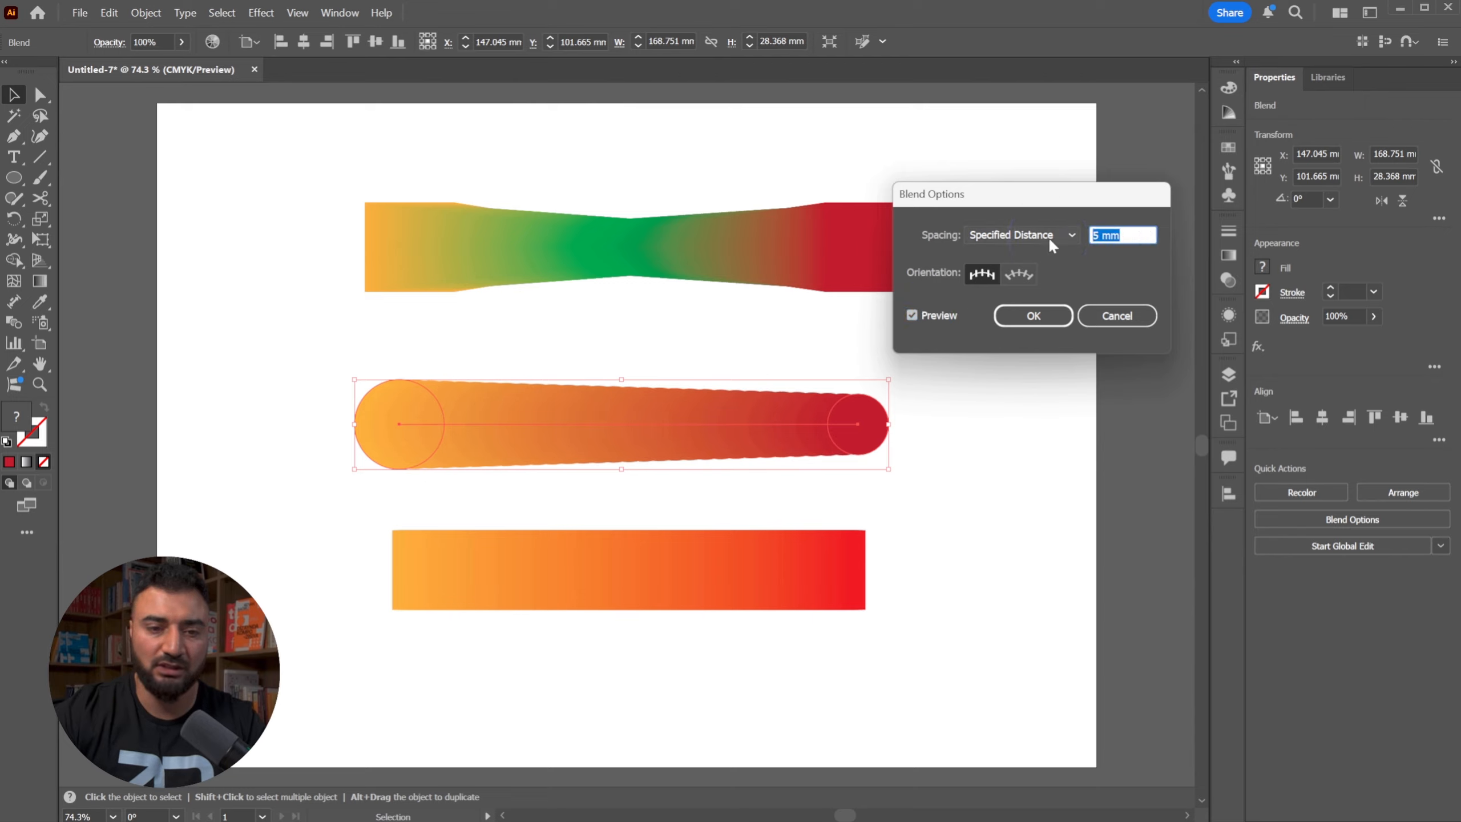
text(50)
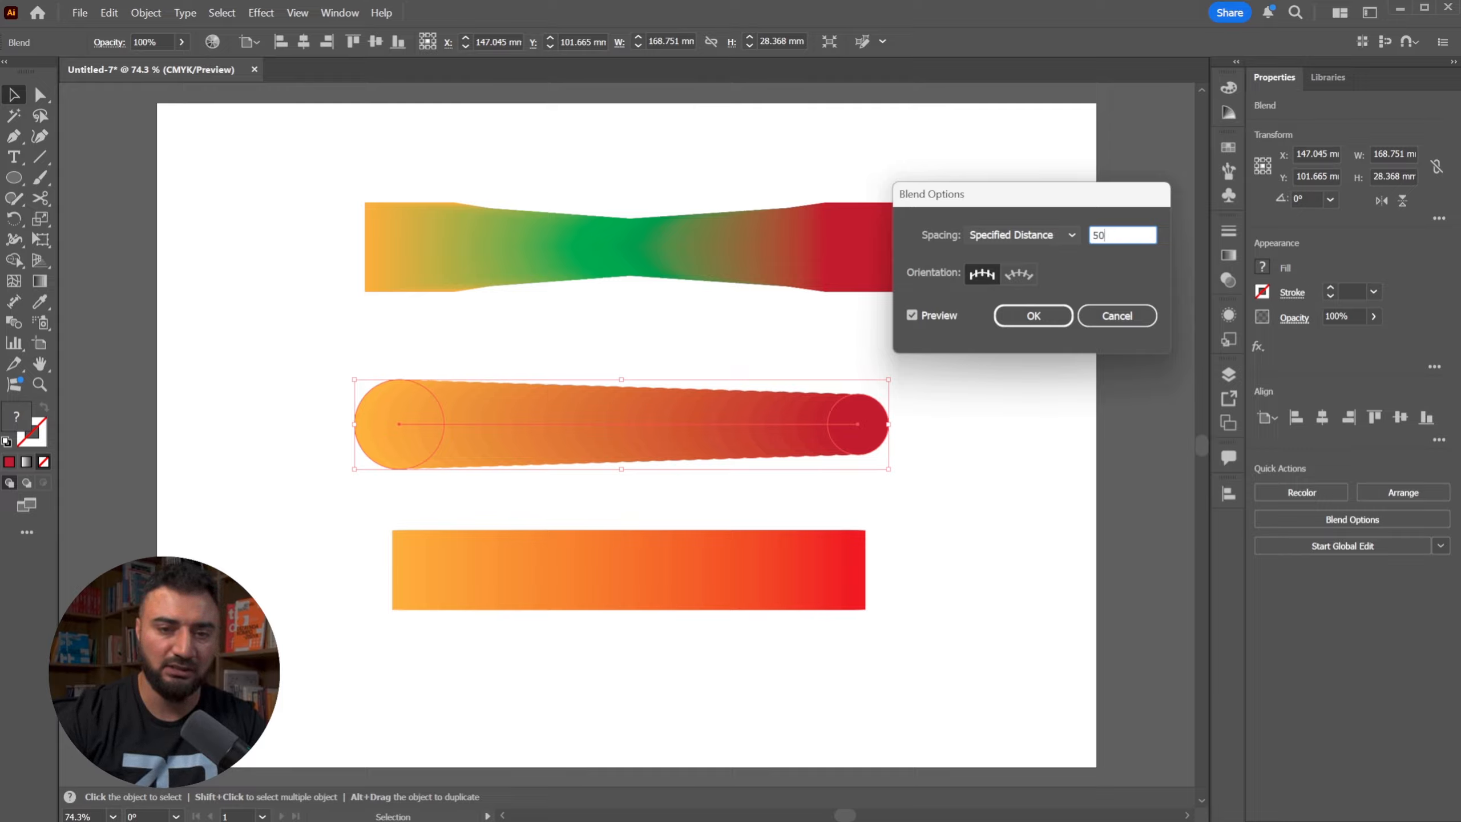
click(938, 318)
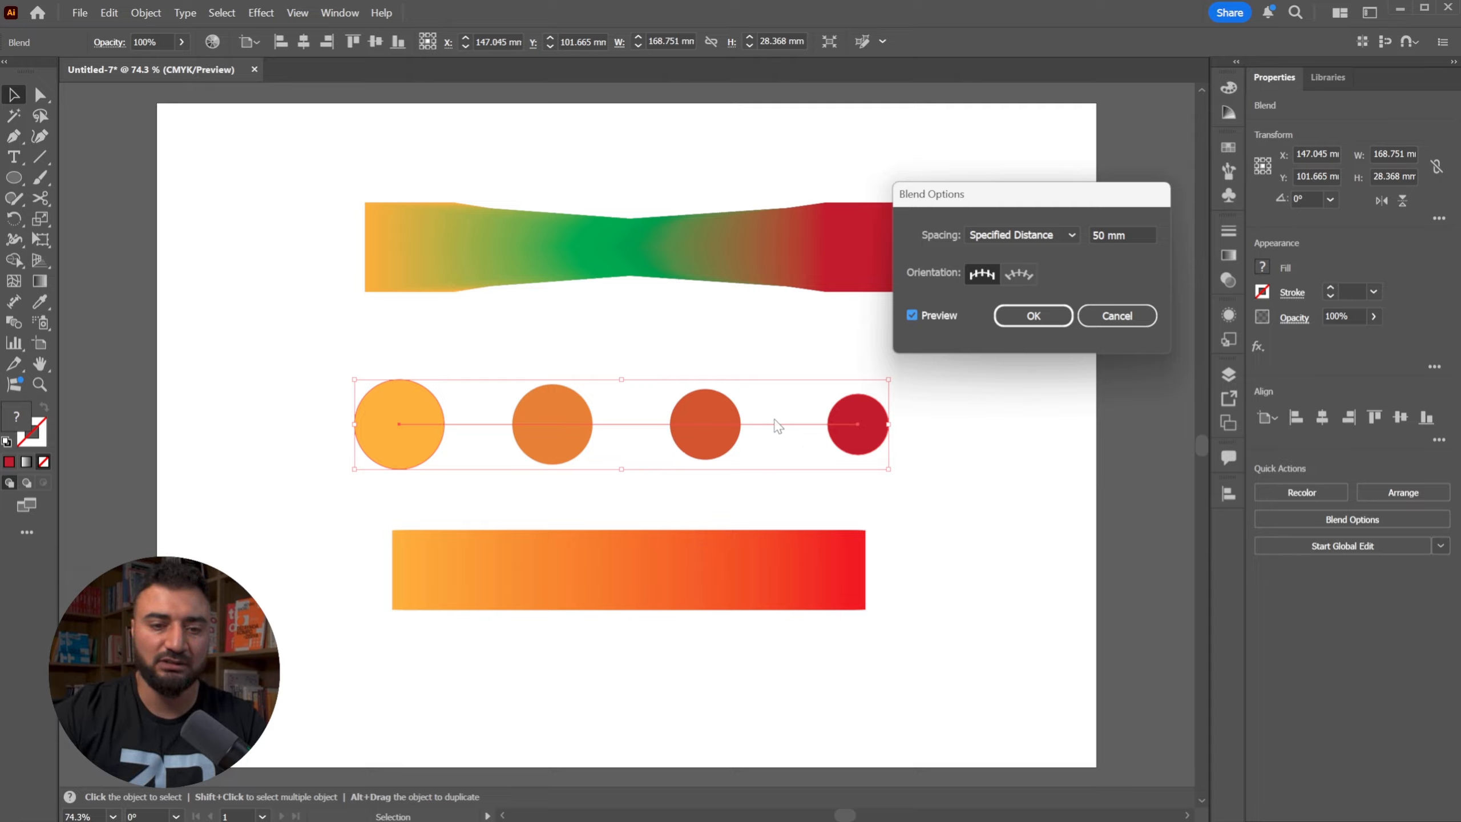
click(1046, 236)
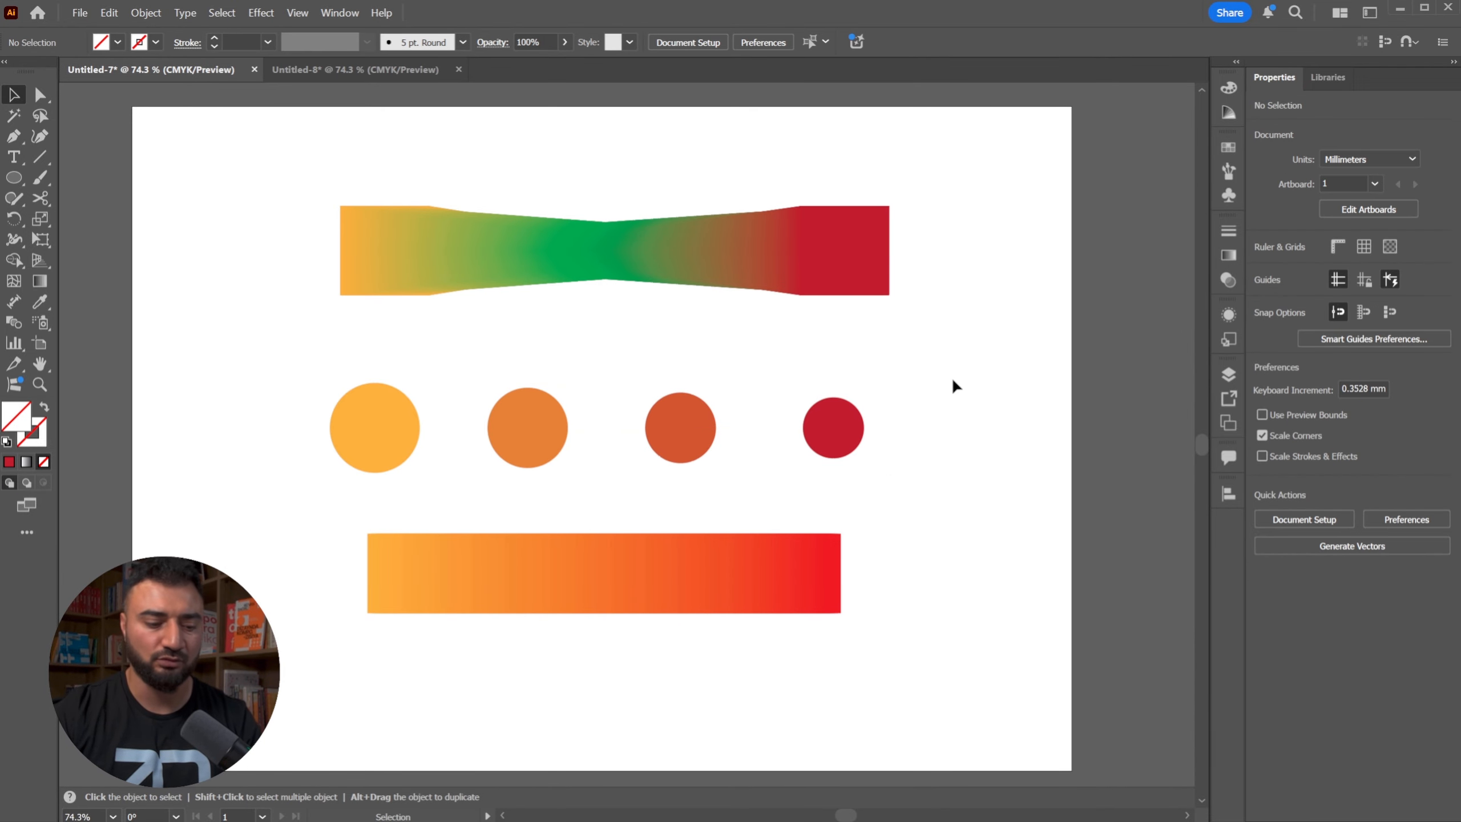
- Reopen the options of the circles' blend with the Blend tool, set the spacing to Smooth Color, and return to the Selection tool
key(w)
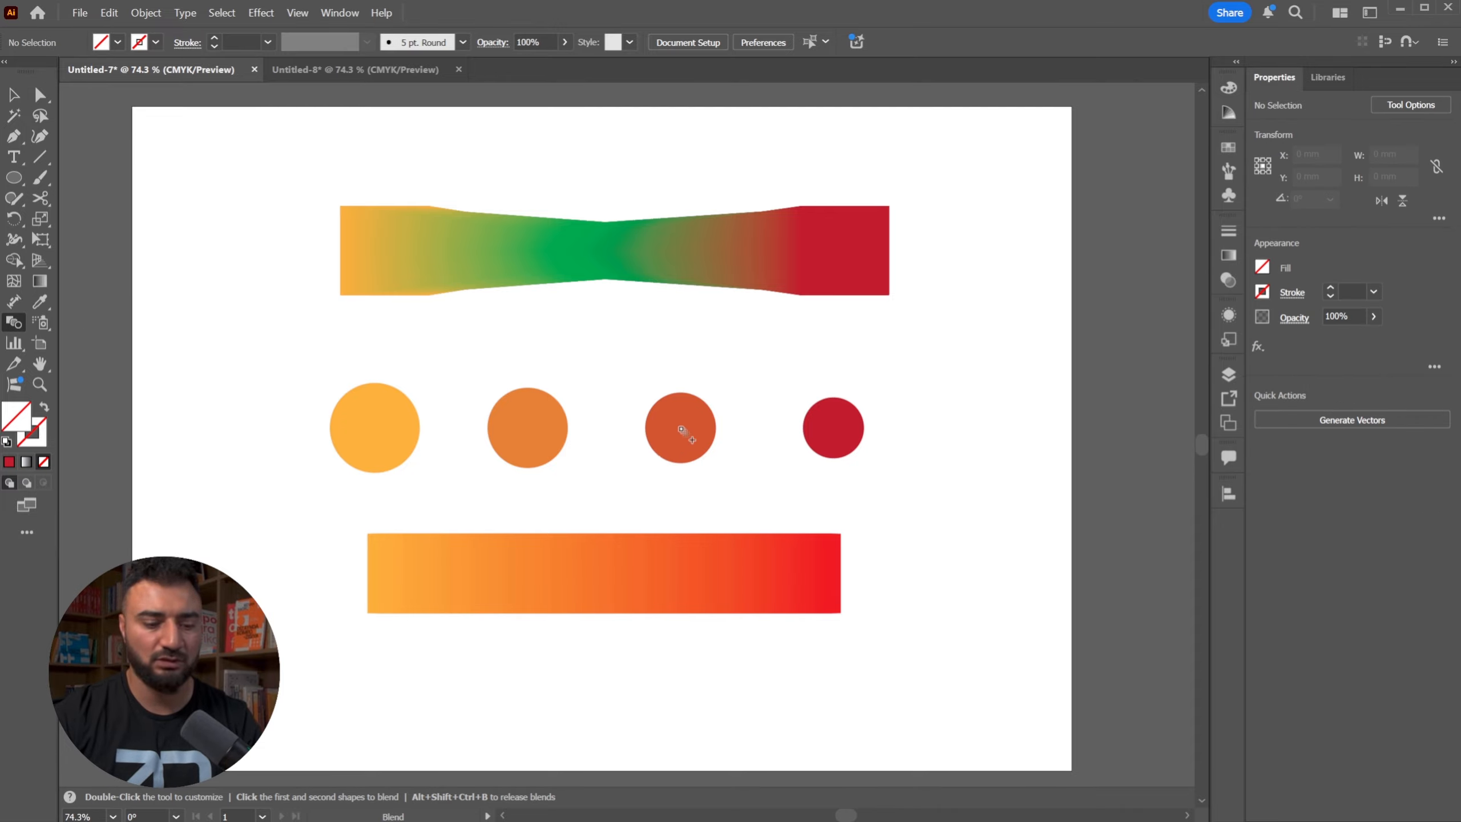
key(alt)
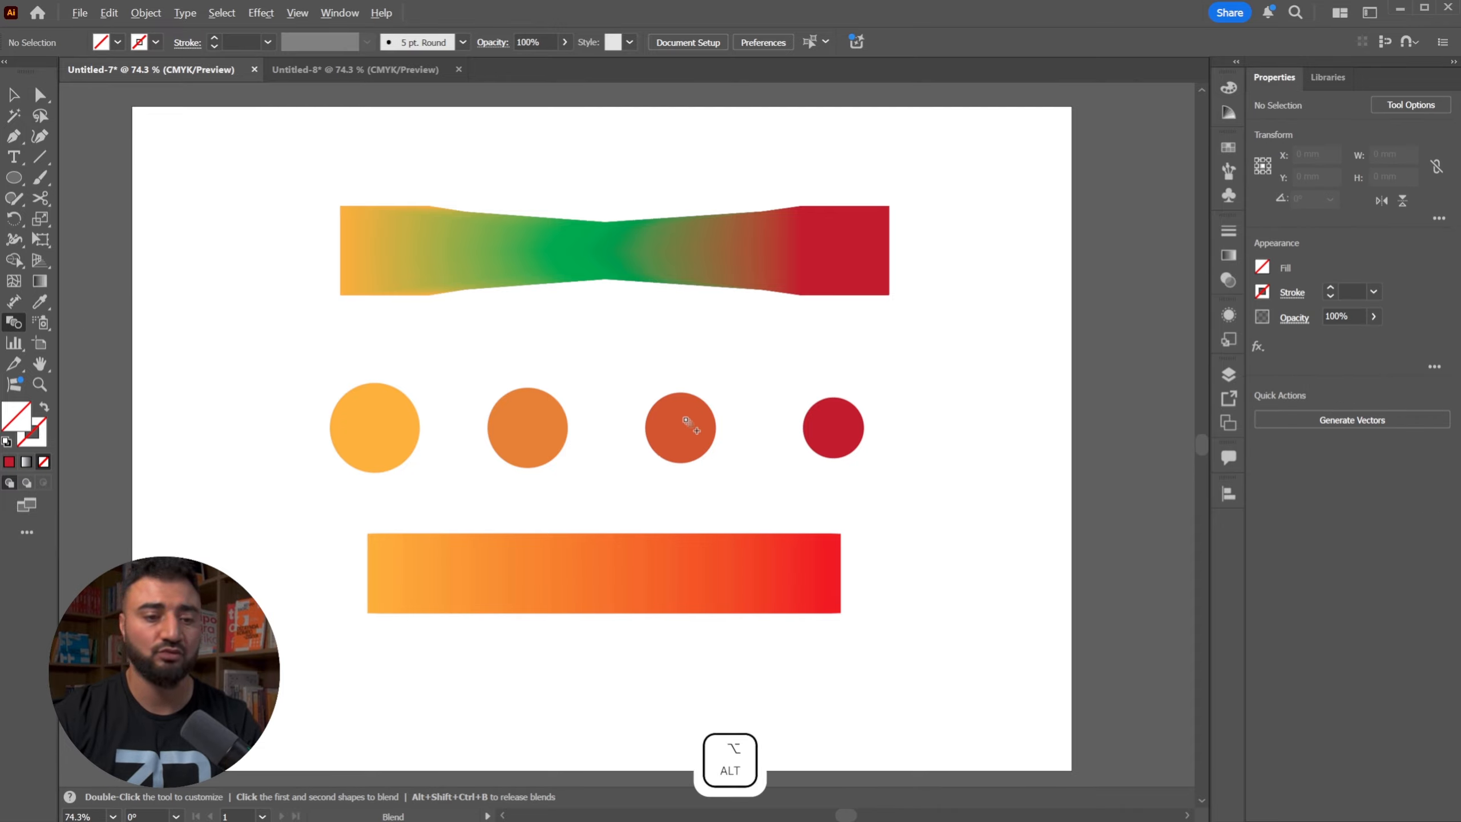
alt+click(686, 420)
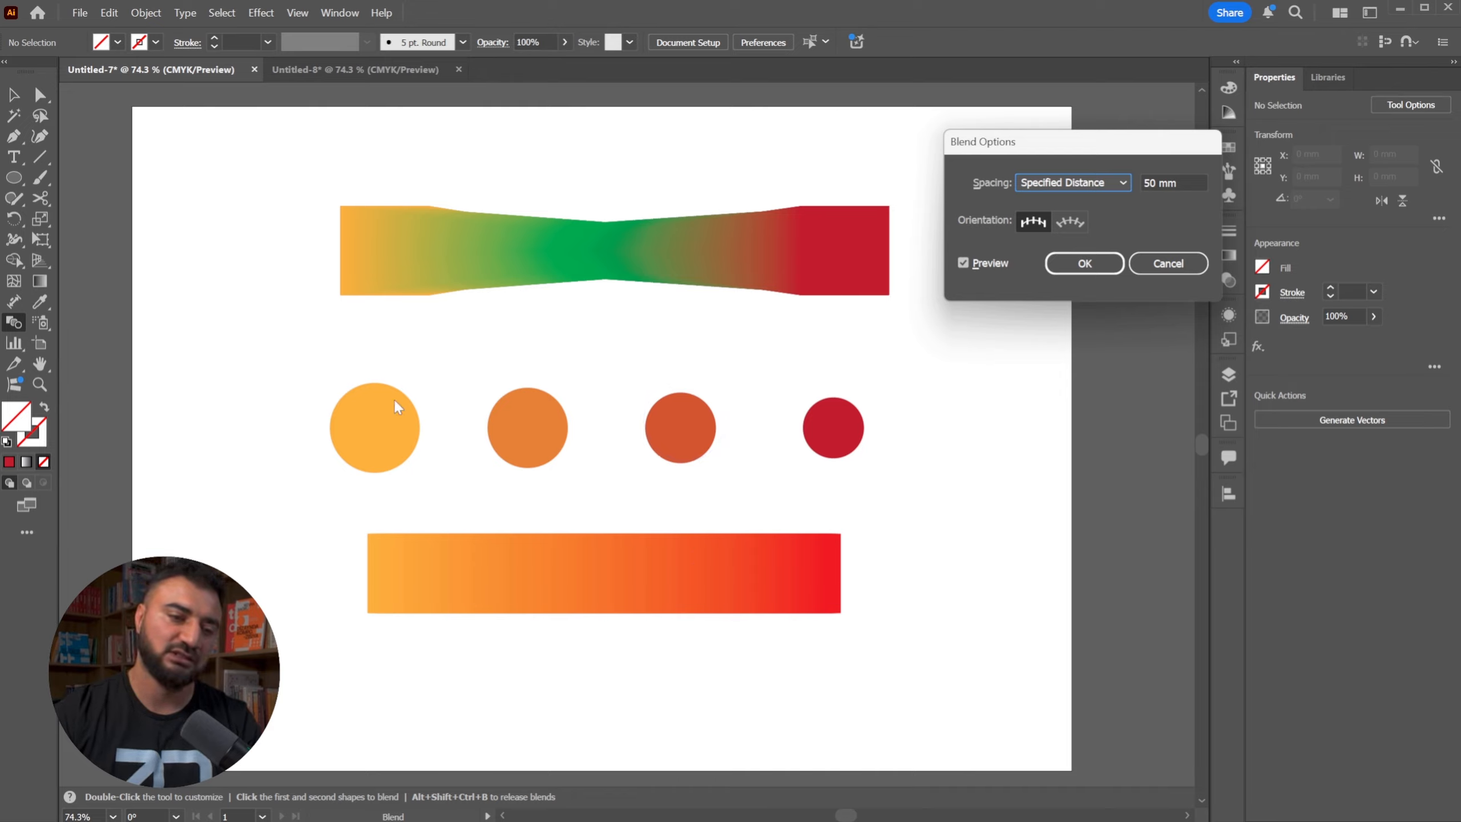
click(1074, 184)
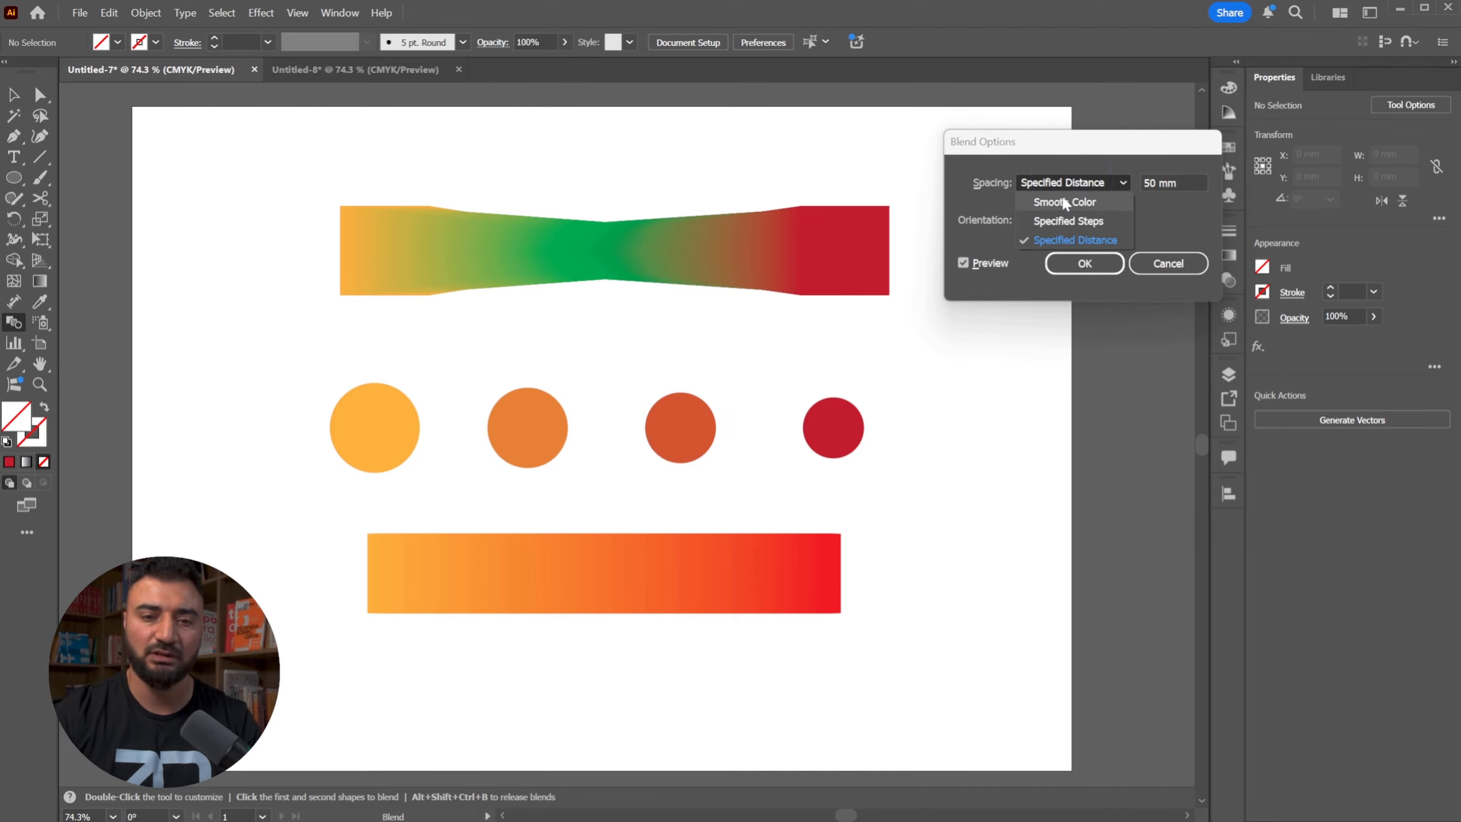
click(1064, 201)
click(1085, 263)
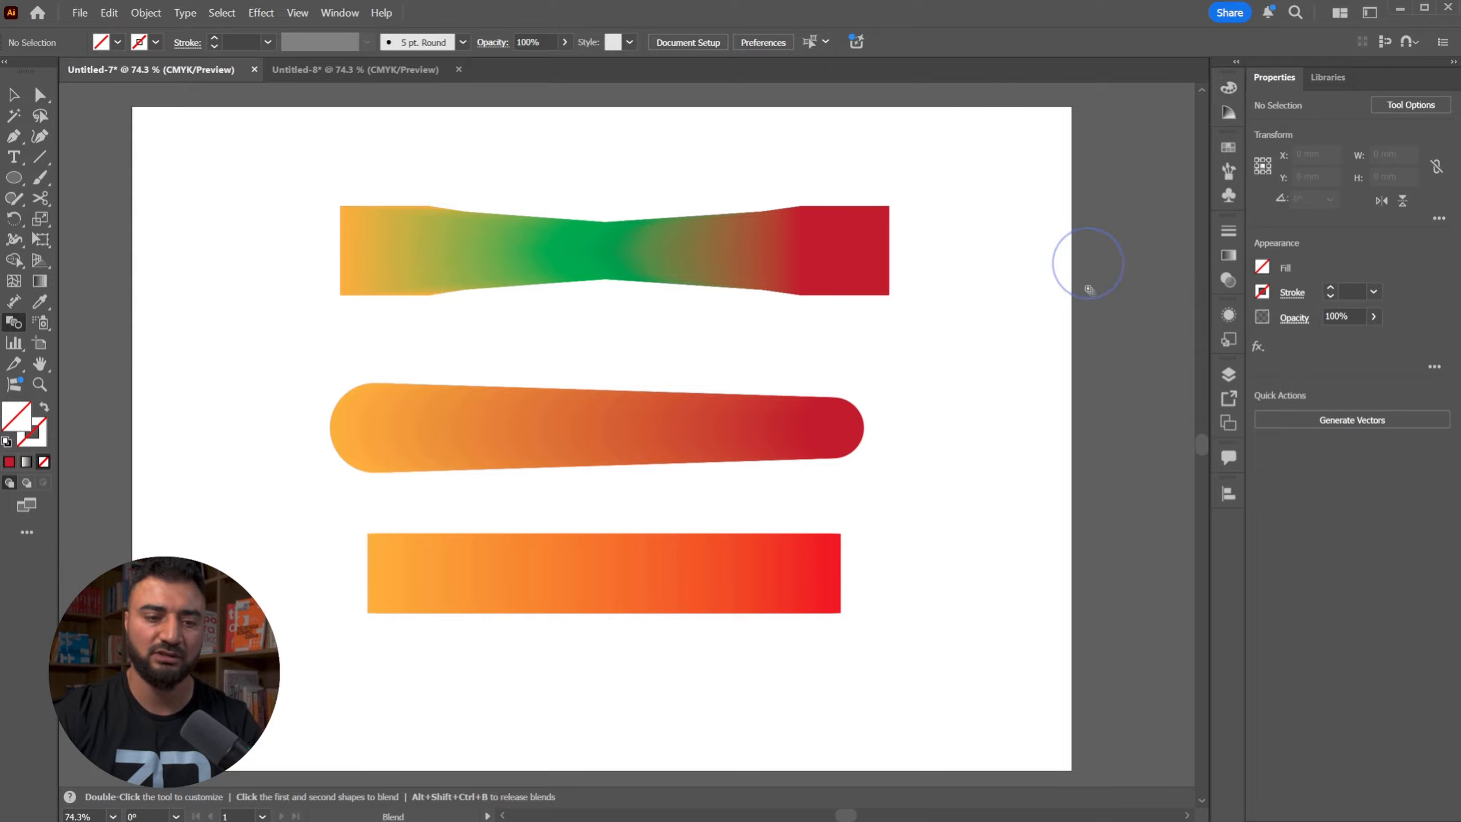
key(v)
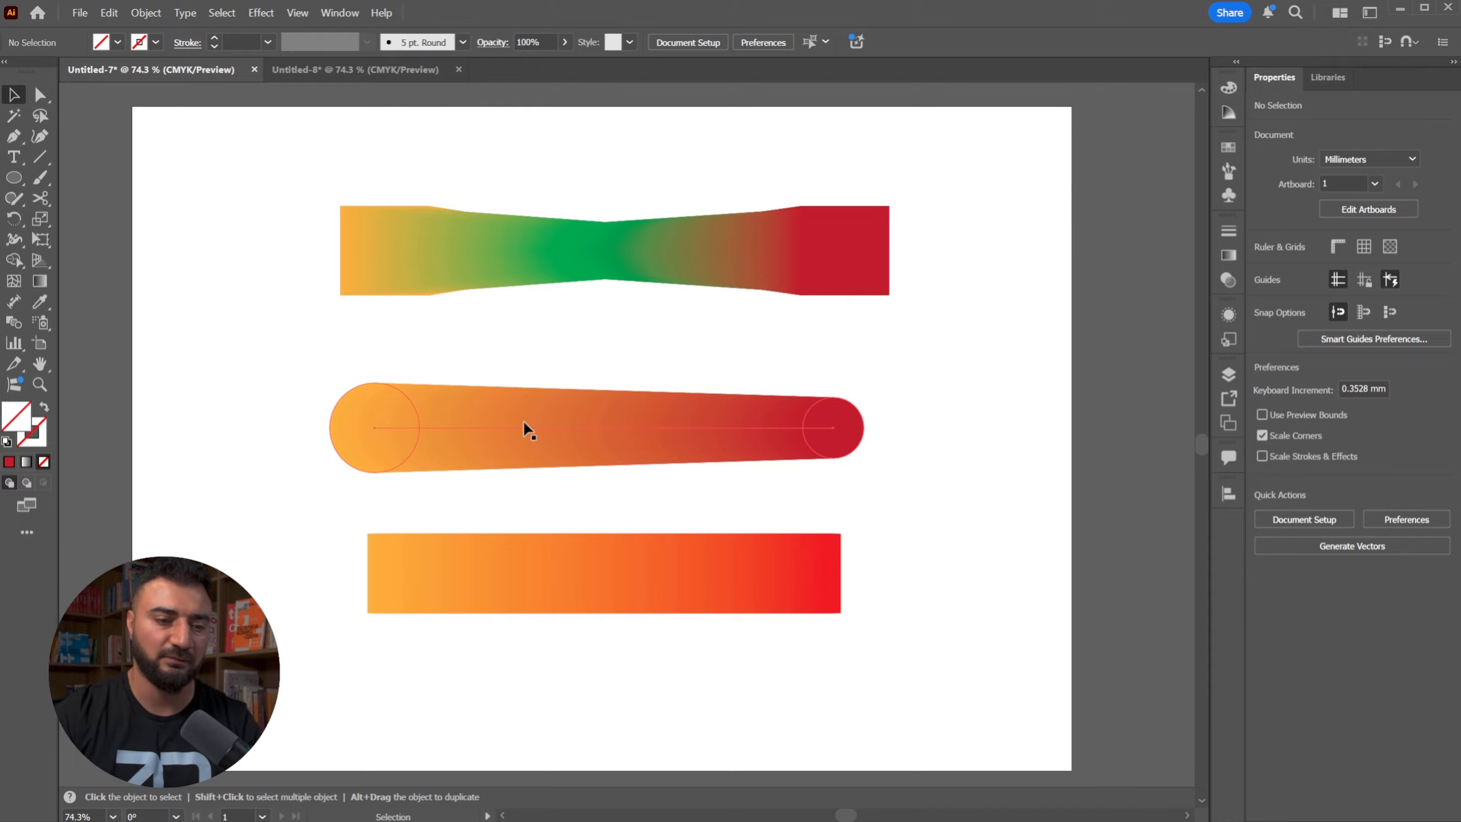
click(479, 258)
click(422, 427)
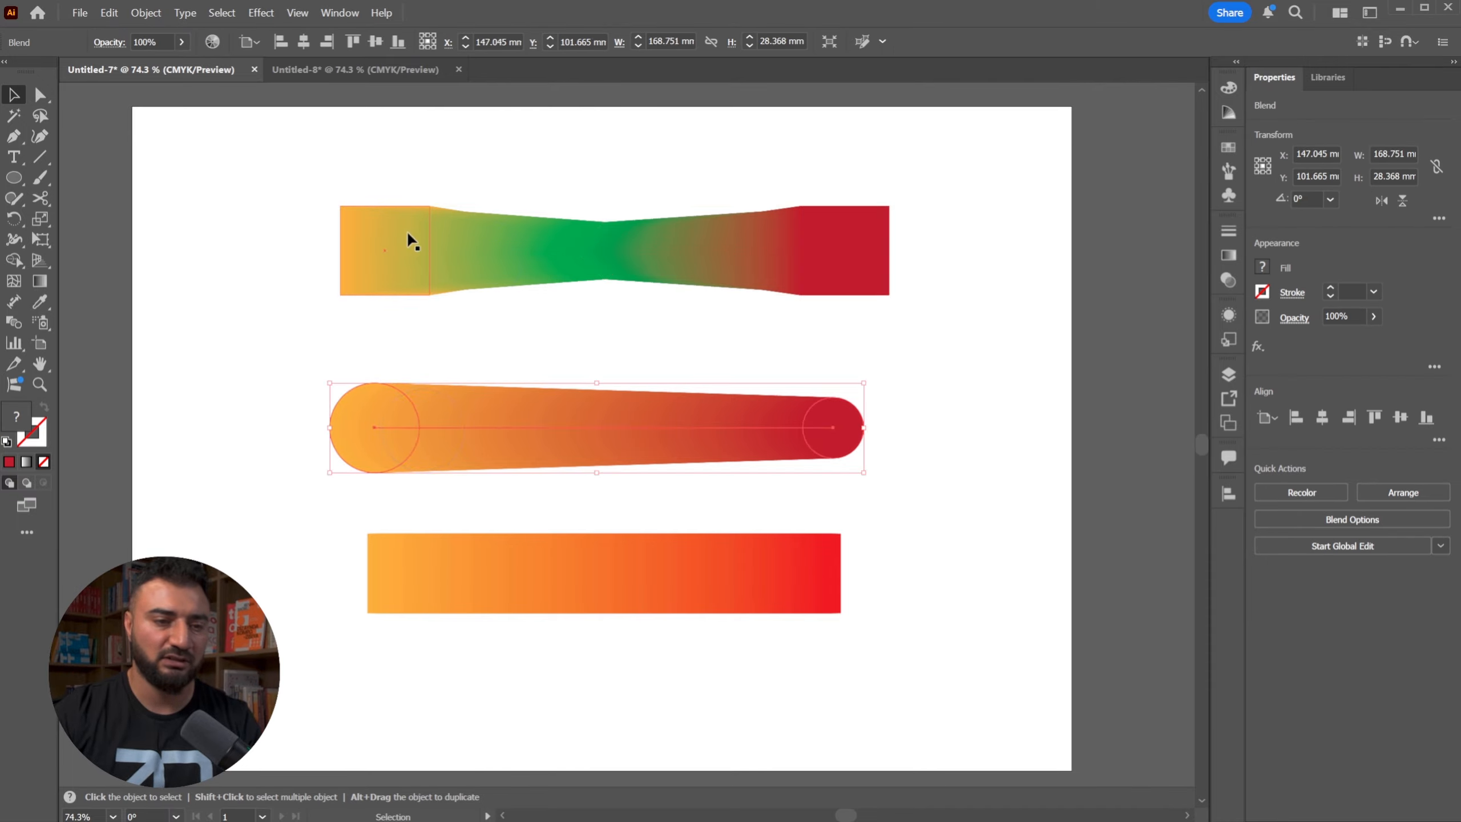
click(381, 249)
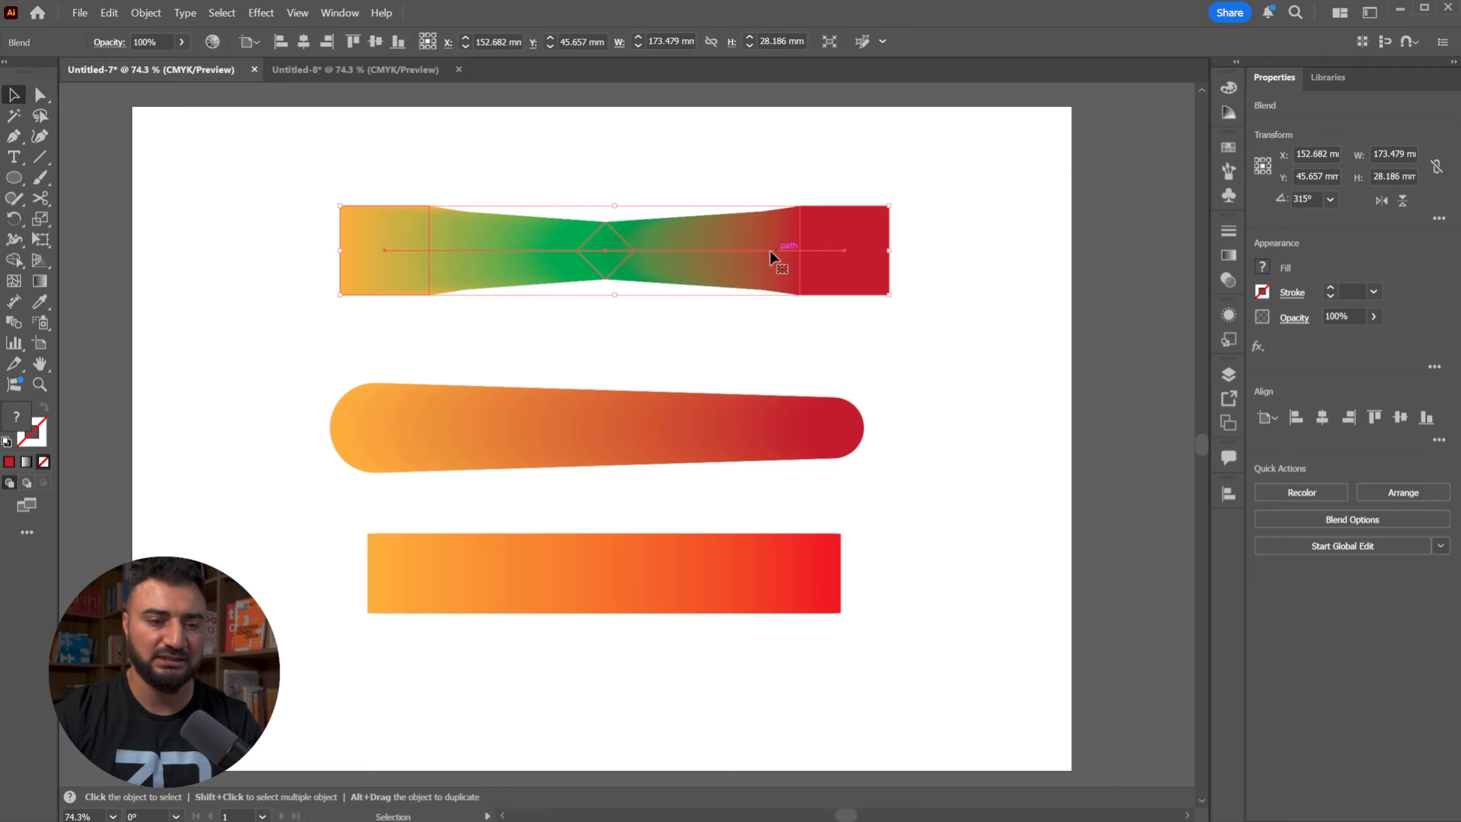
click(1228, 374)
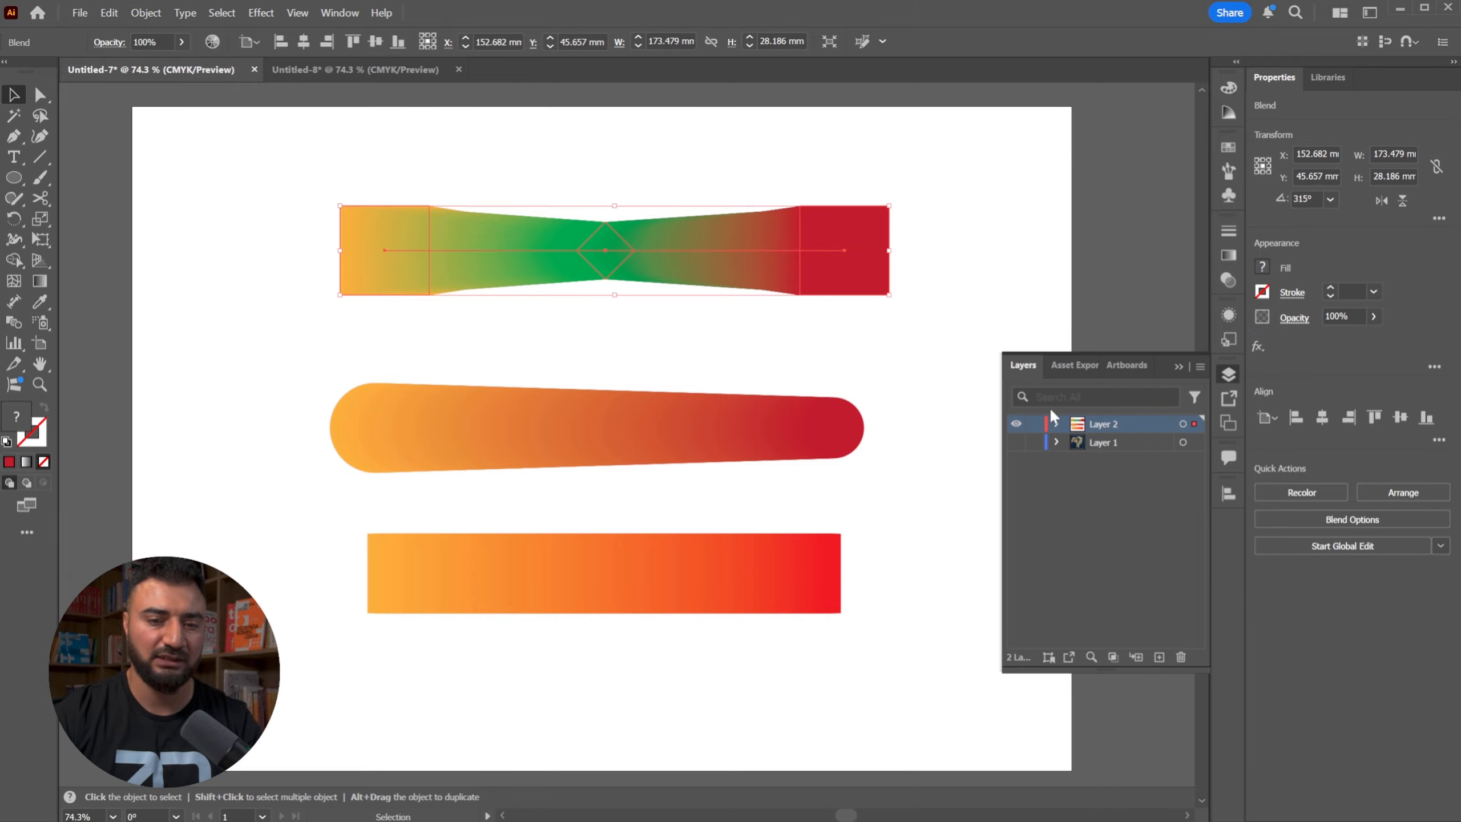
click(1177, 371)
click(655, 301)
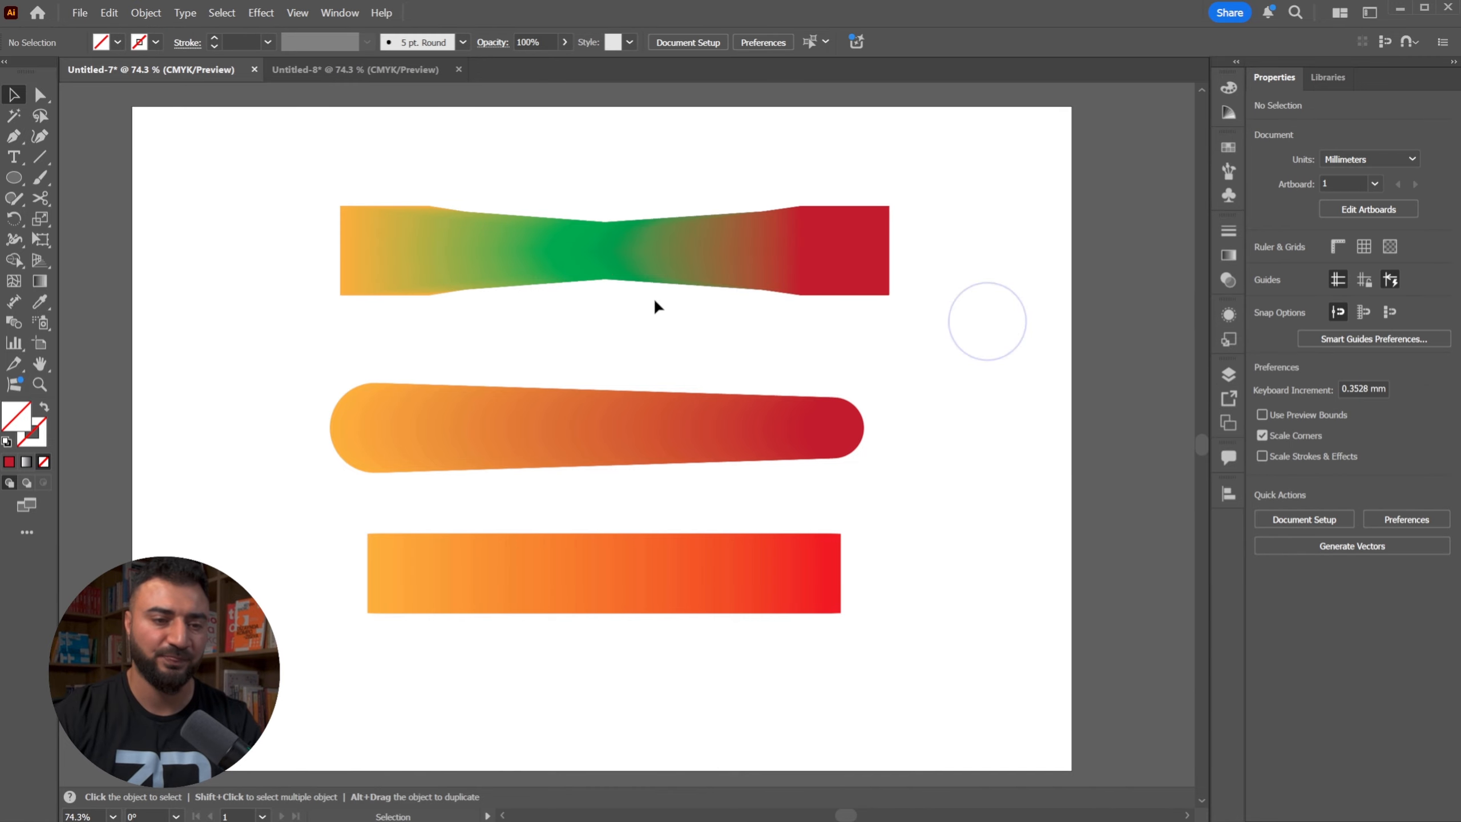
- Isolate the squares' blend, move its green middle square downward so the blend forms a V, and exit isolation
click(413, 258)
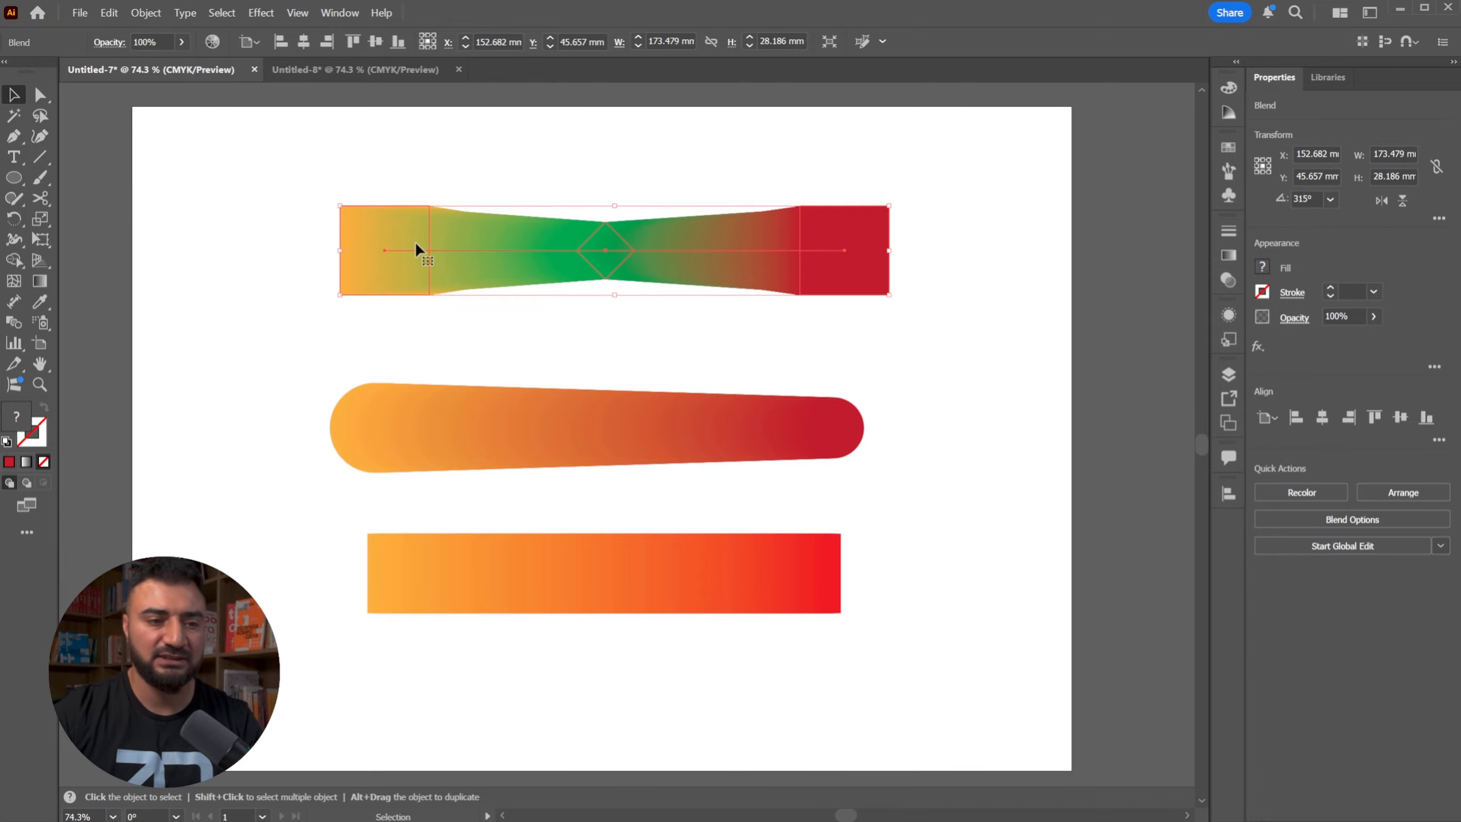
double_click(606, 245)
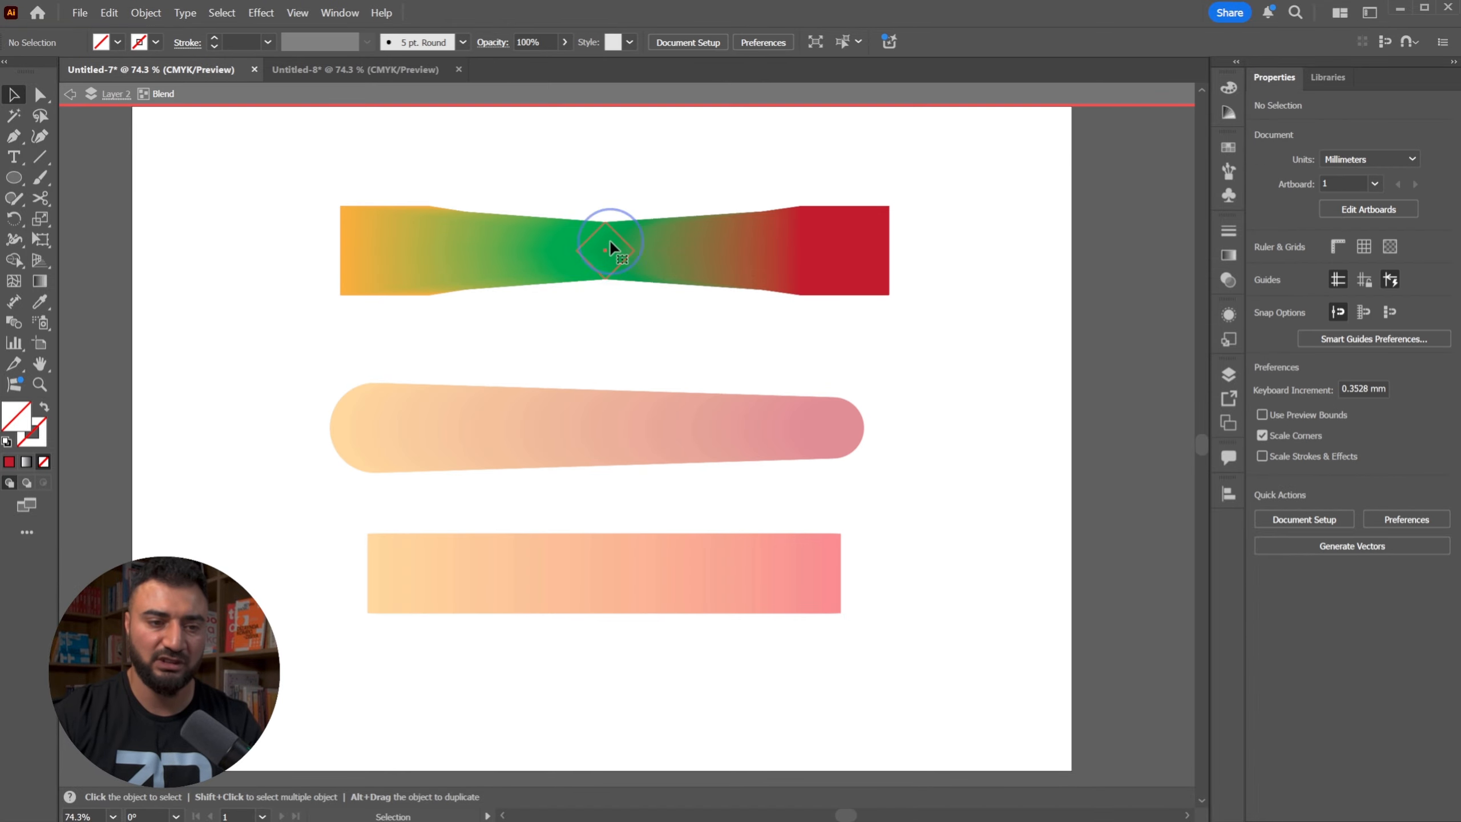
click(609, 240)
mouse_move(608, 255)
mouse_down()
mouse_move(628, 205)
mouse_move(622, 380)
mouse_move(631, 268)
mouse_up()
double_click(802, 327)
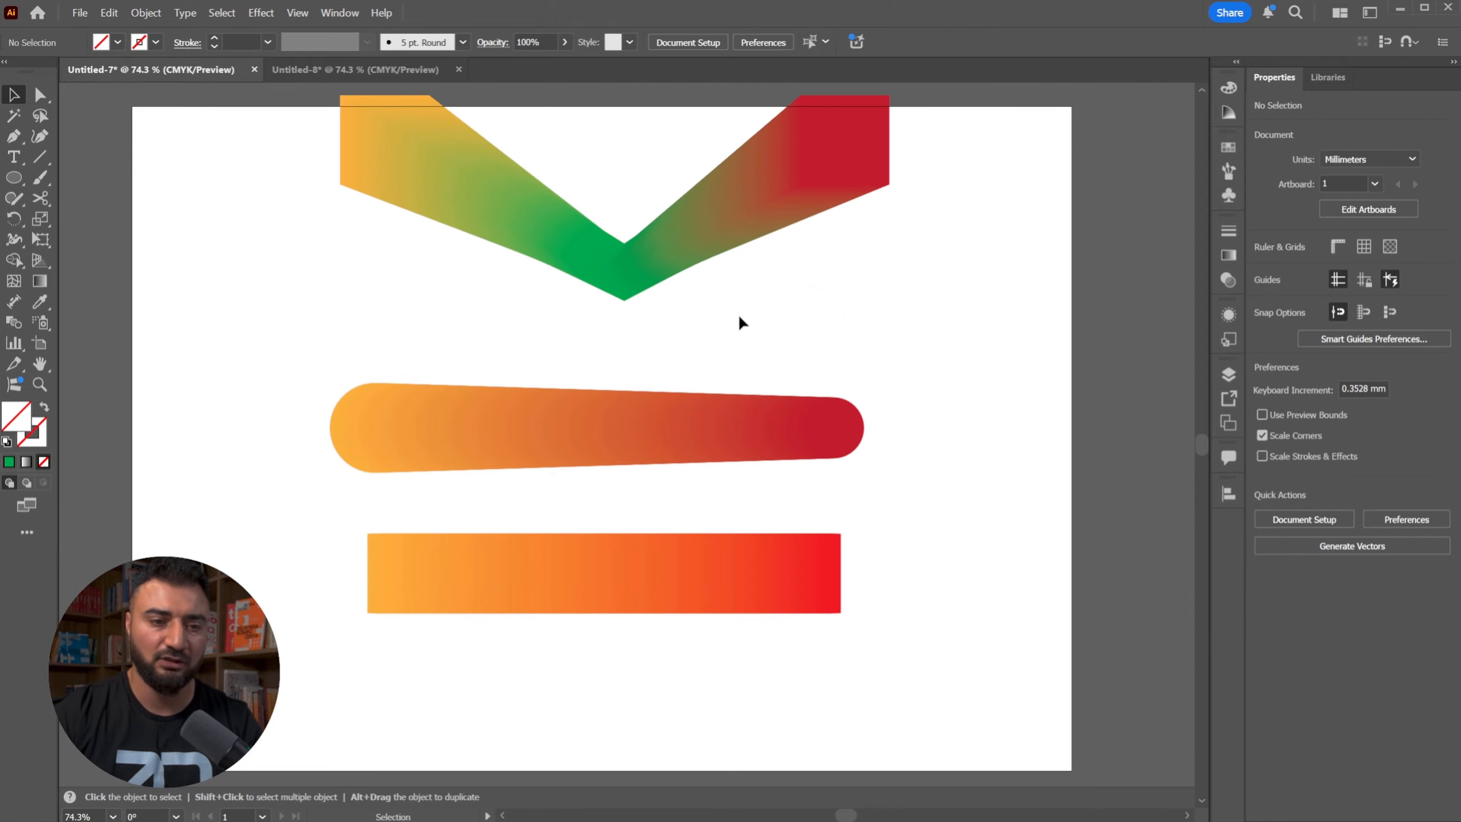
key(space)
drag(695, 215, 682, 306)
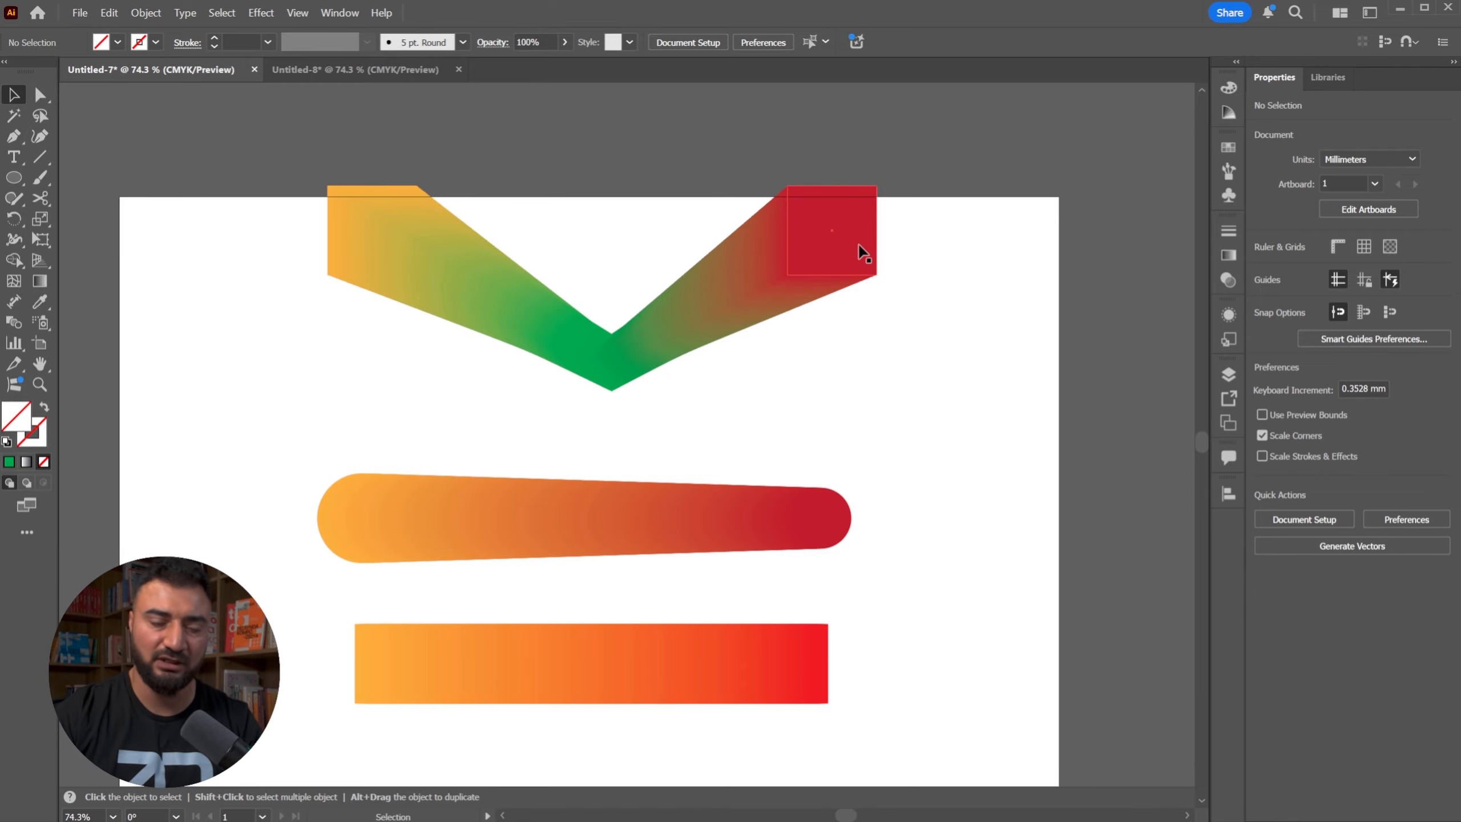
click(642, 337)
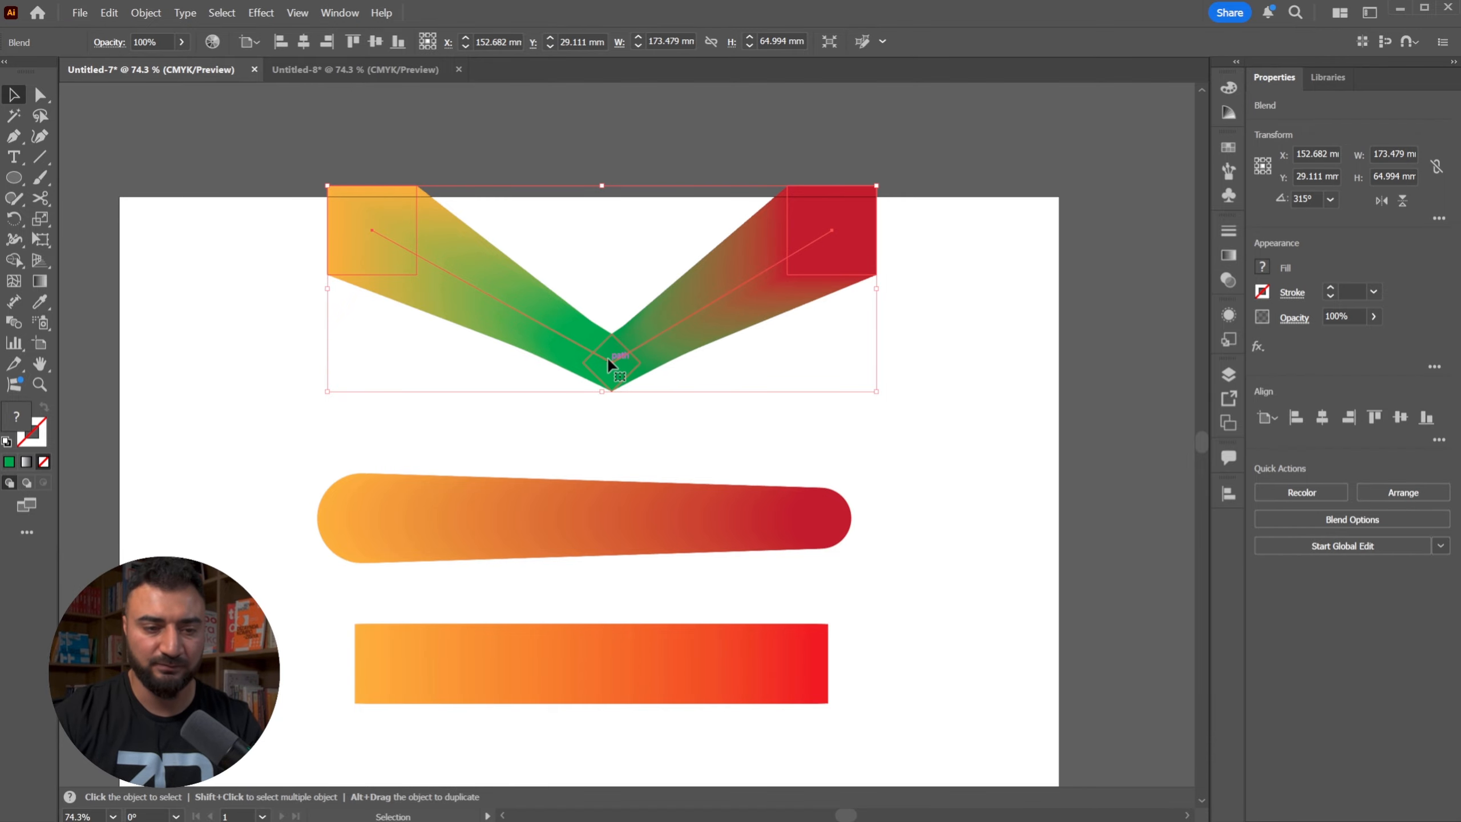
- Add an anchor point midway along the circles' blend spine with the Pen tool and move it about 30 mm upward
click(550, 521)
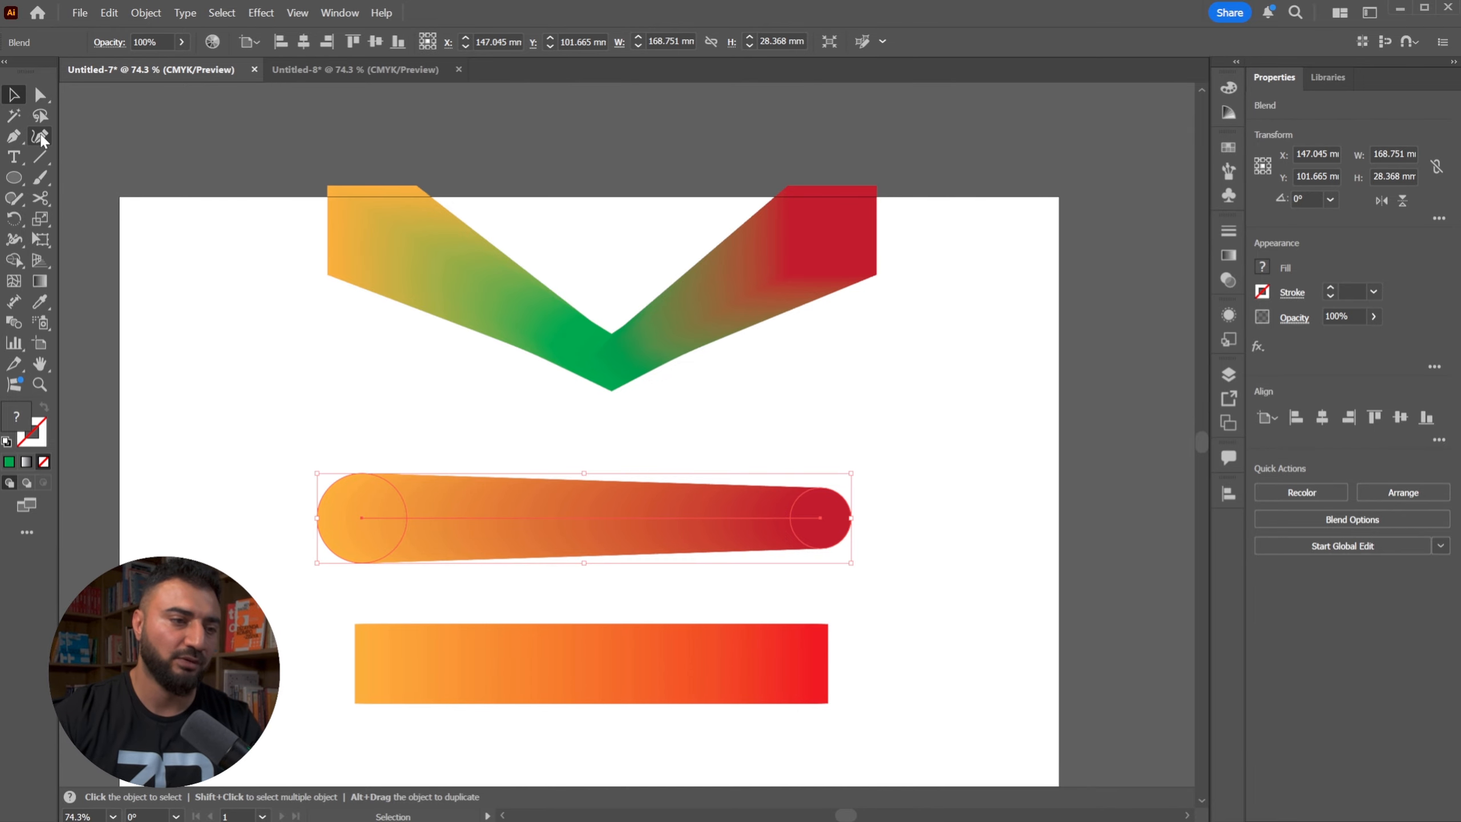
click(13, 136)
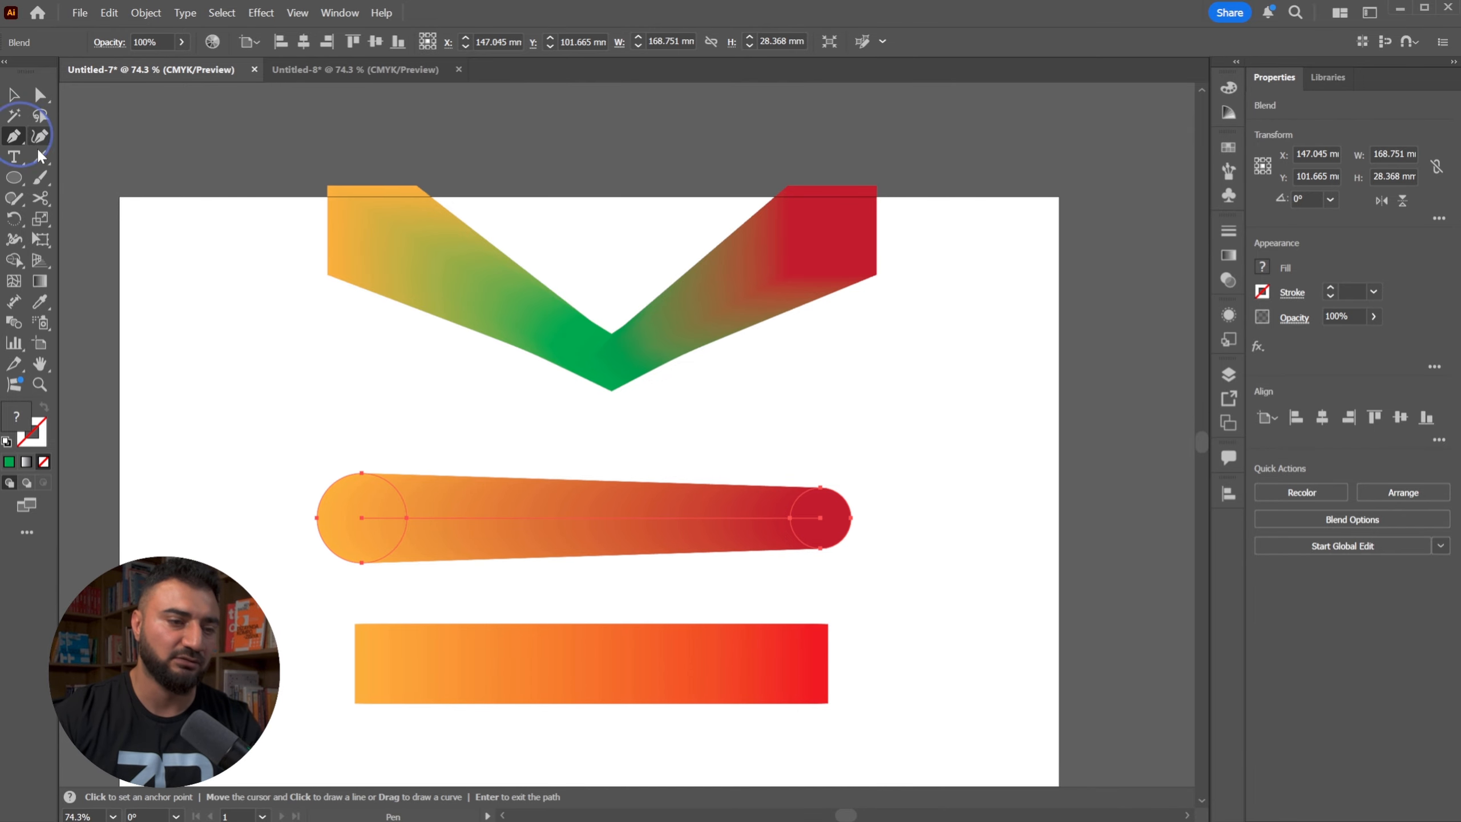
click(569, 519)
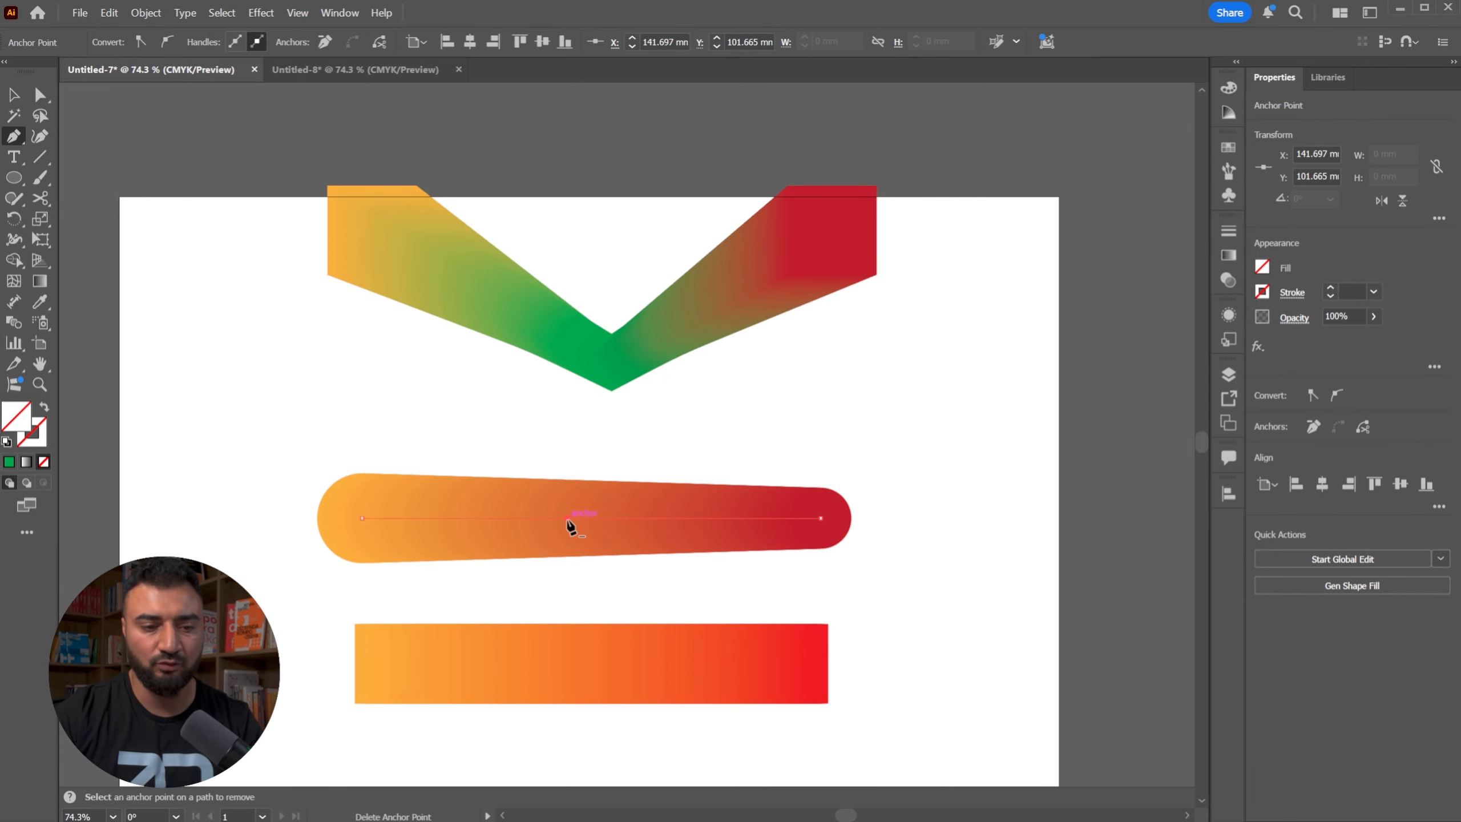
key(a)
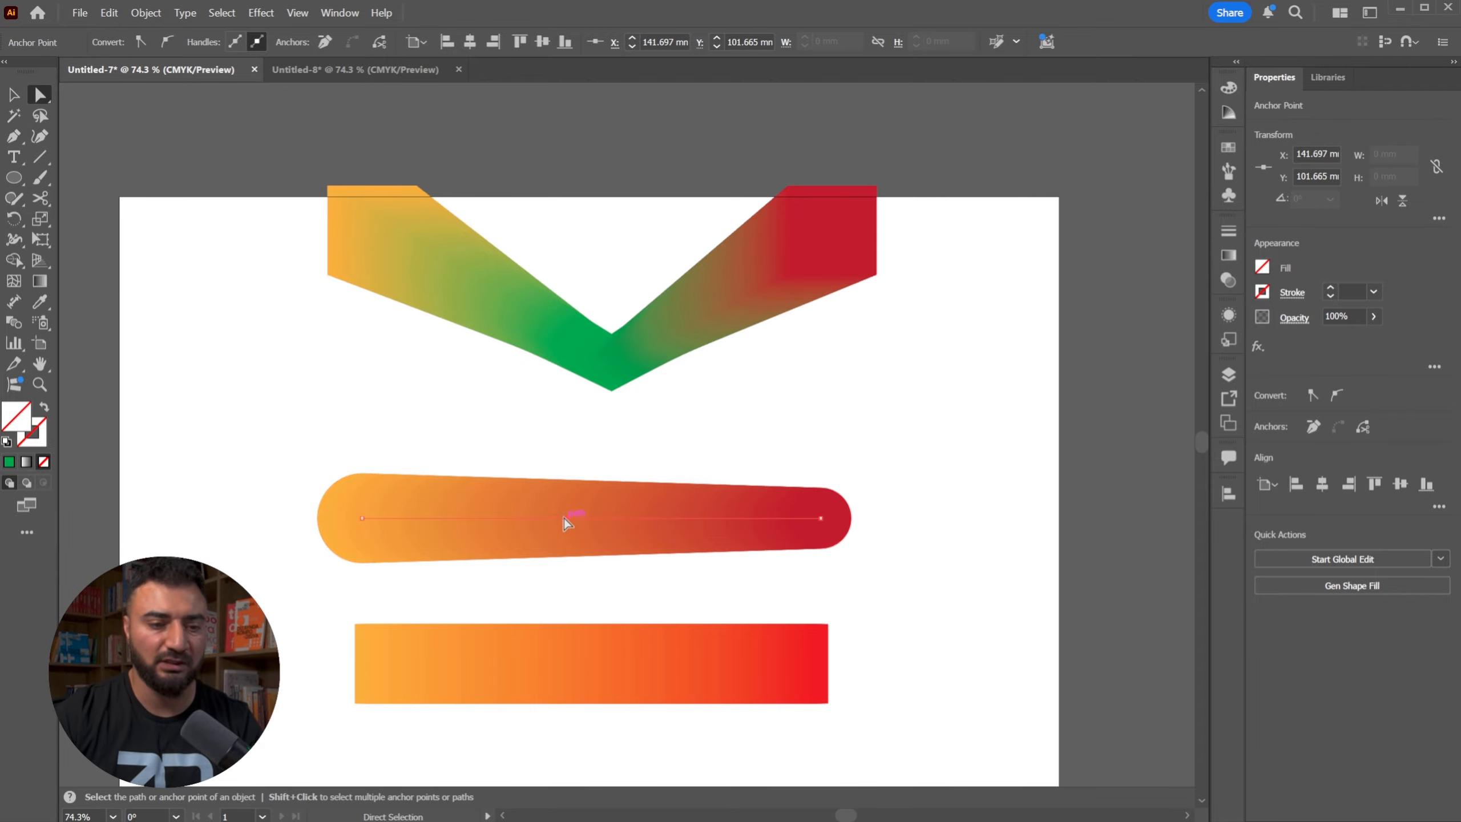
drag(564, 518, 567, 424)
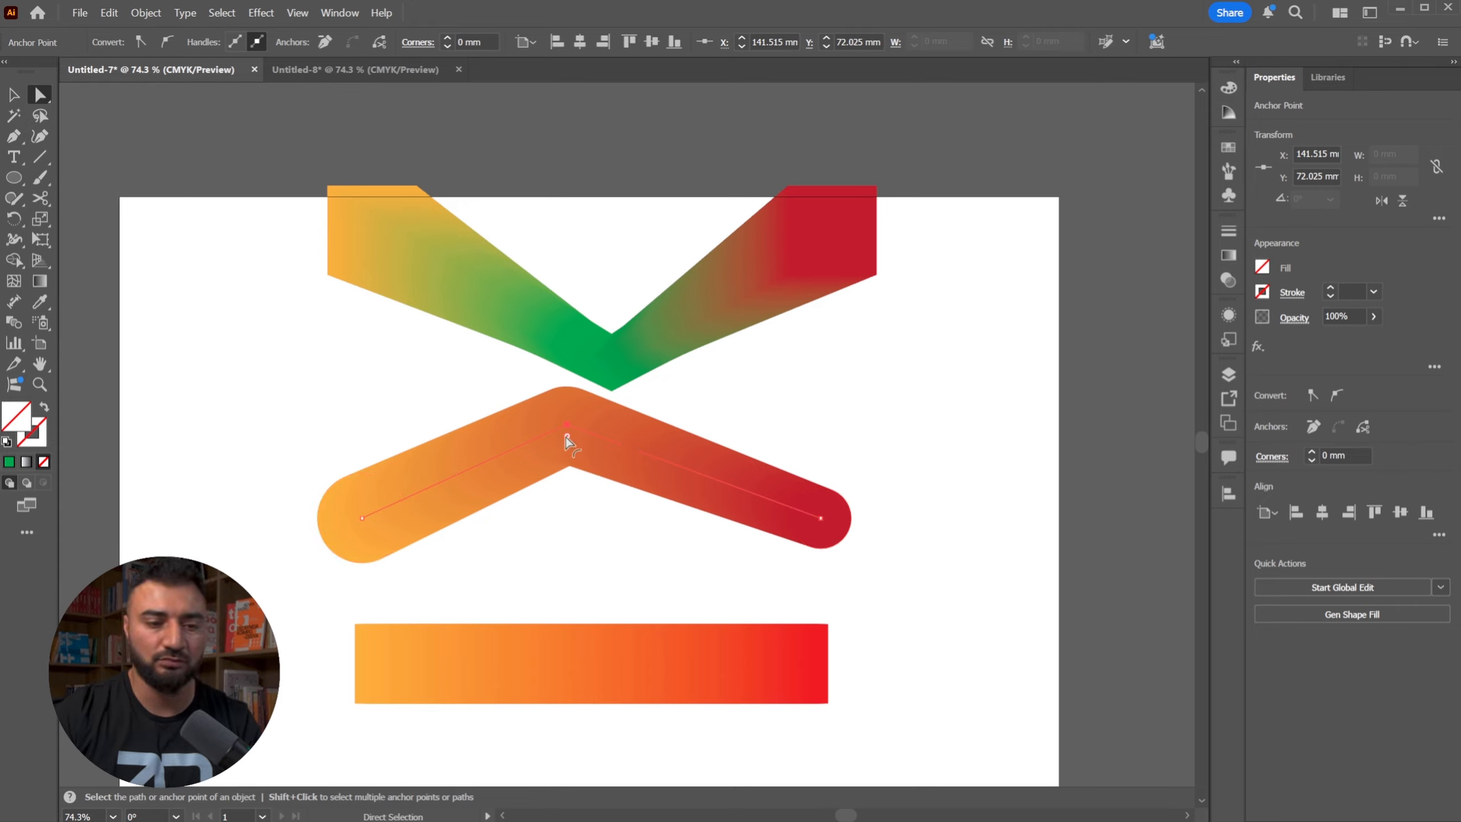
- Round the spine's middle corner to a radius of about 72 mm and deselect the circles' blend
drag(565, 437, 531, 675)
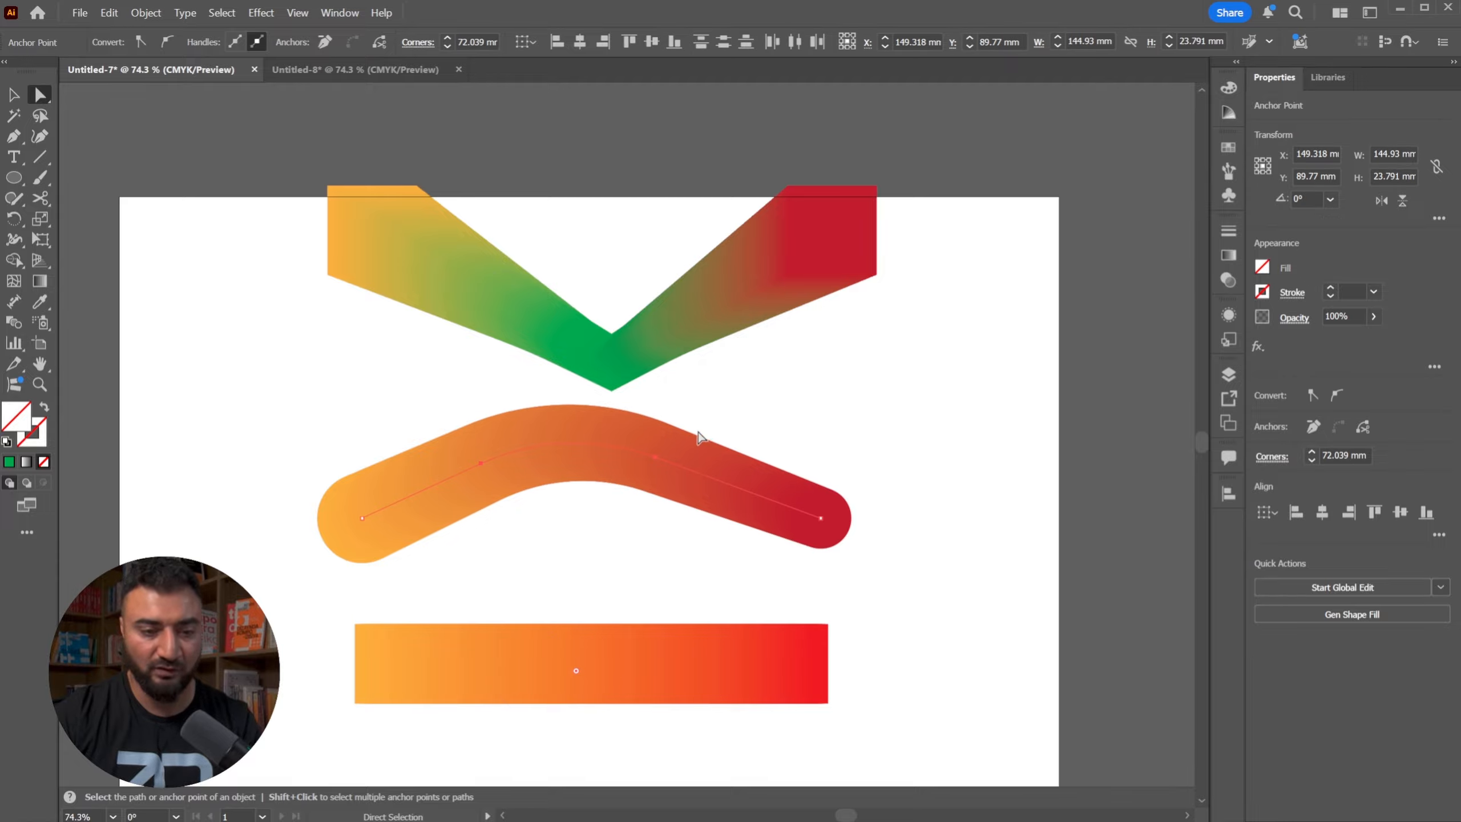
key(v)
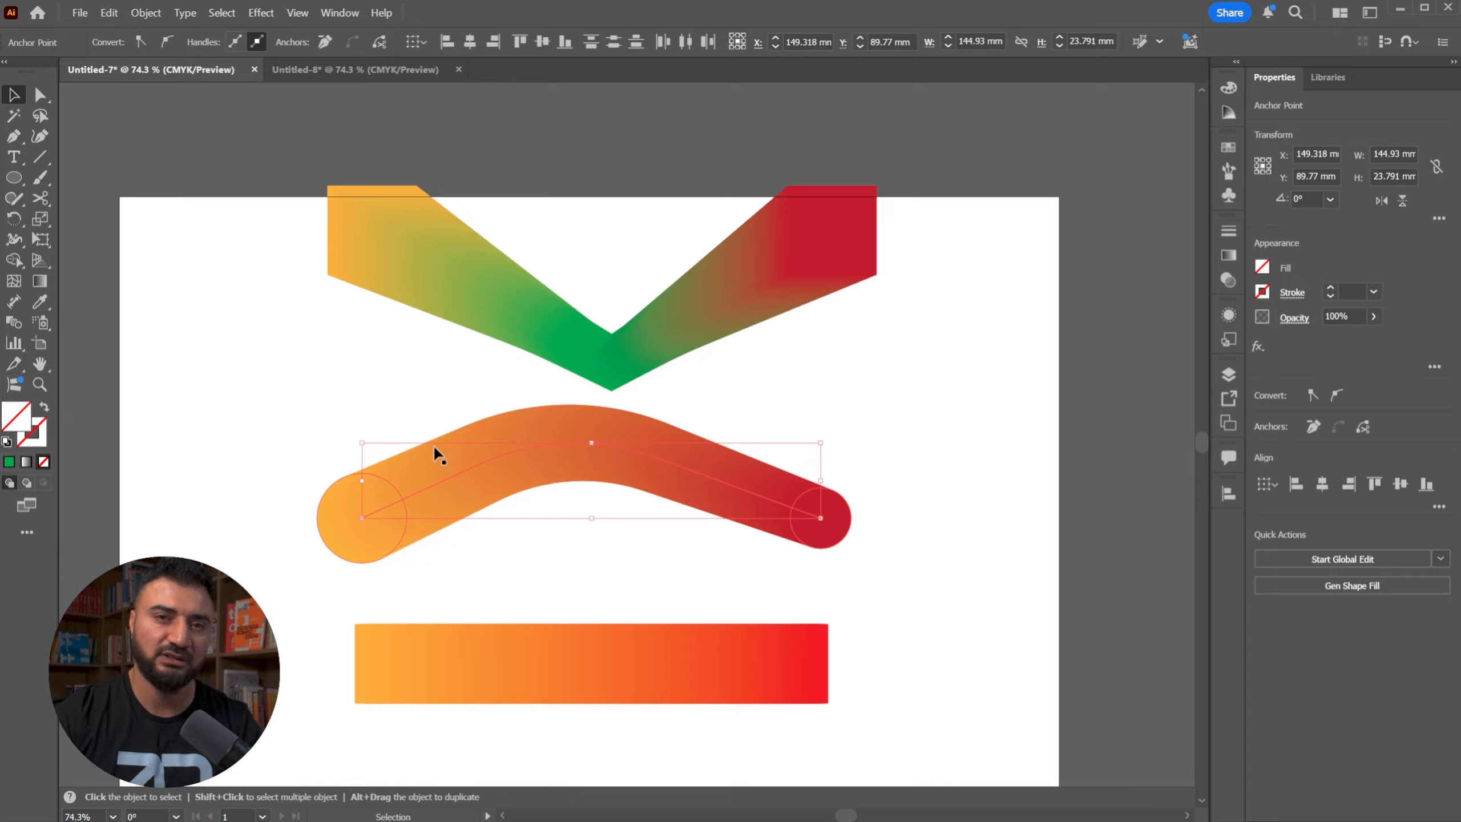
click(524, 149)
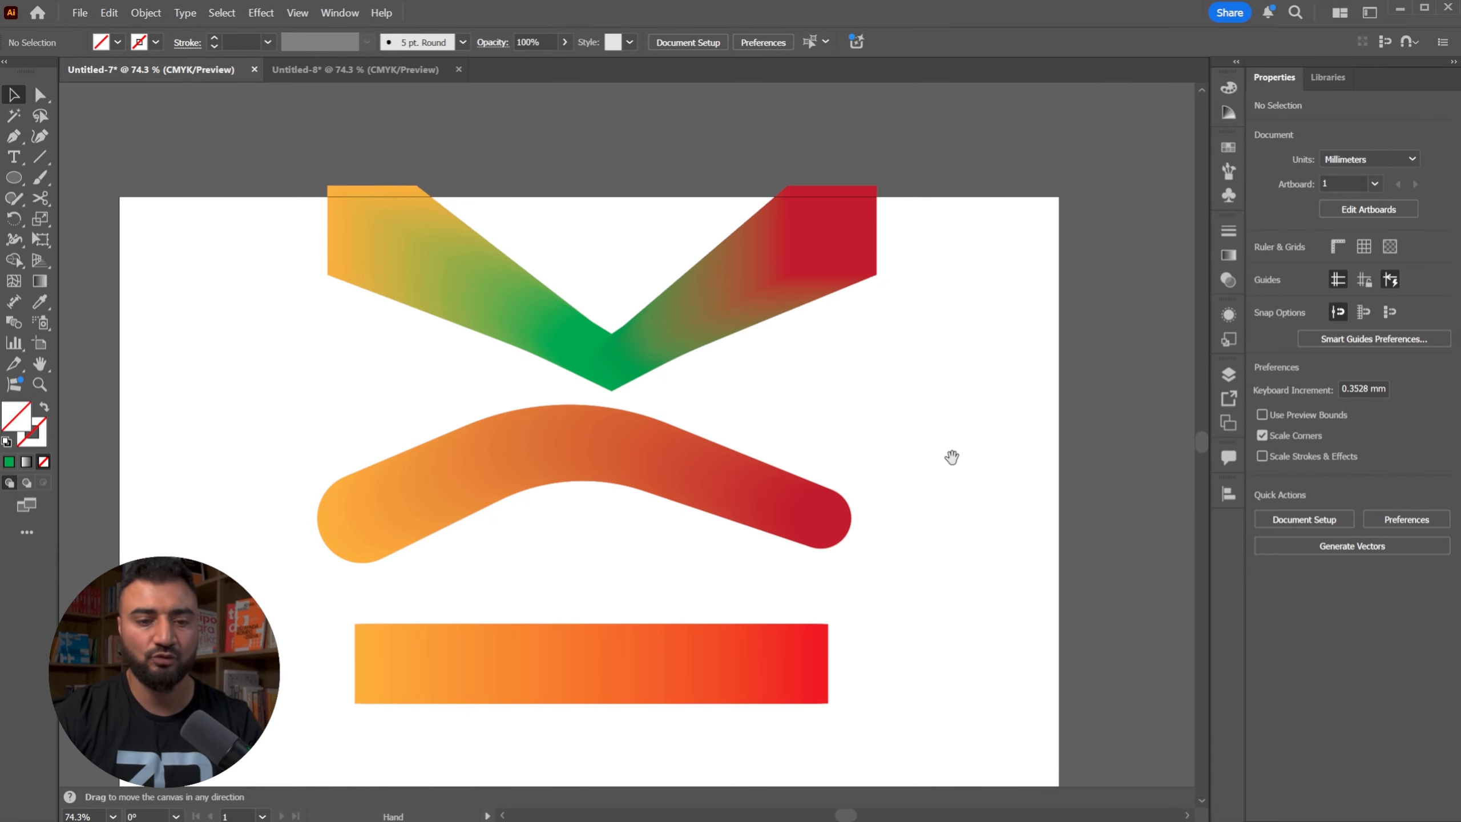
- Widen the artboard on its right side with the Artboard tool to make room beside the blends
drag(949, 457, 837, 443)
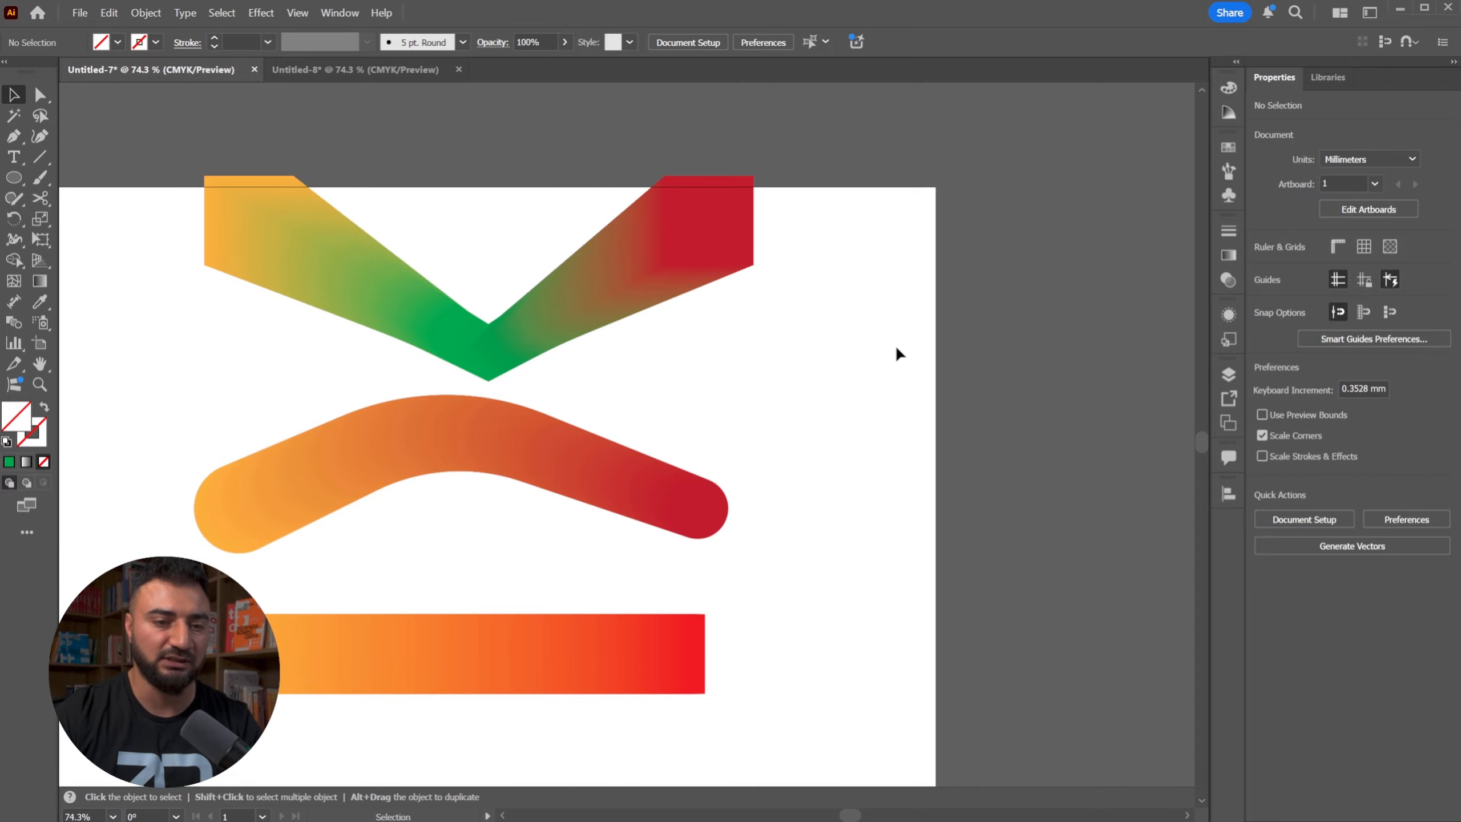
key(shift+o)
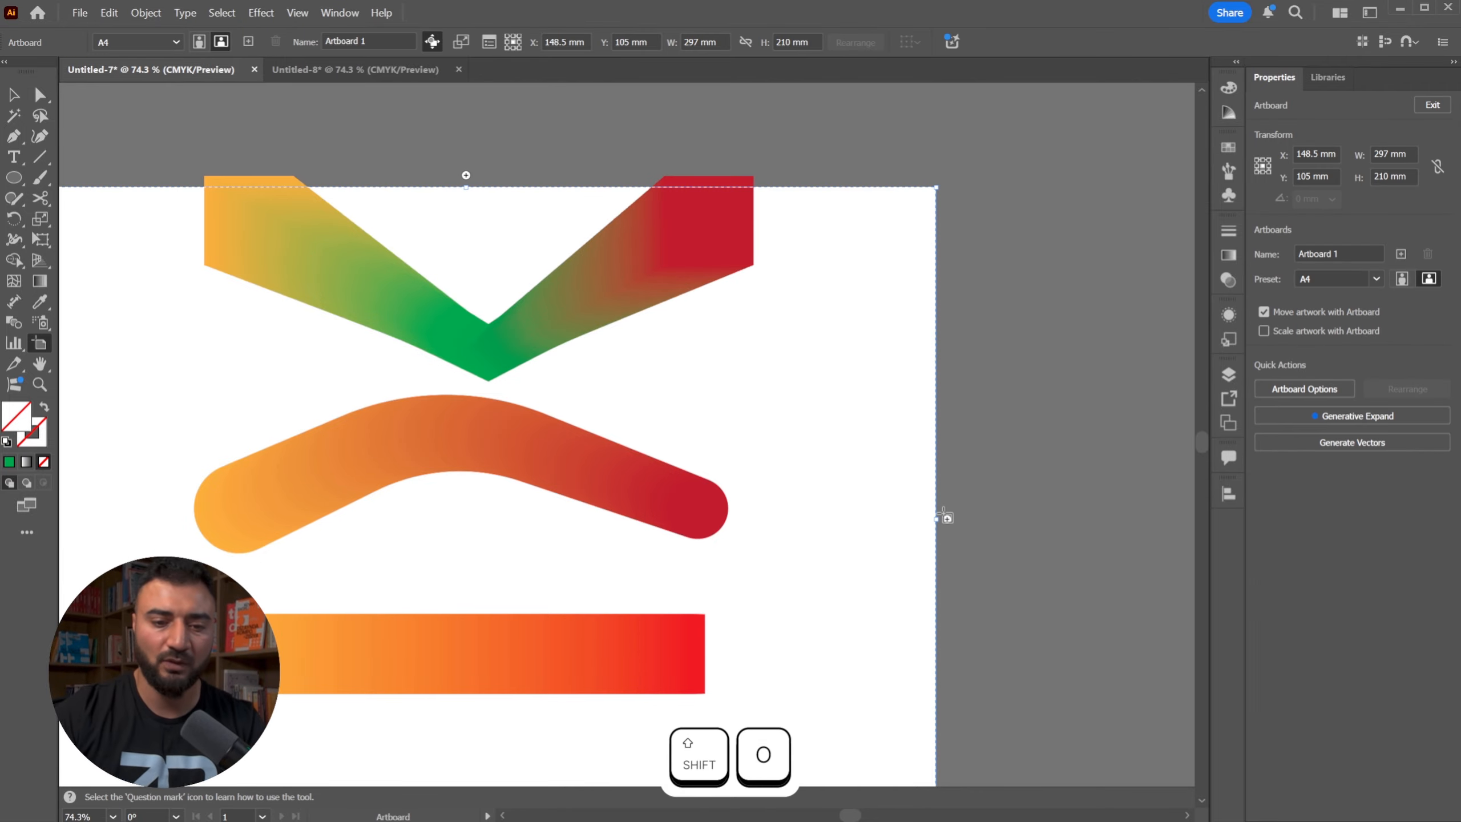
drag(937, 521, 1202, 512)
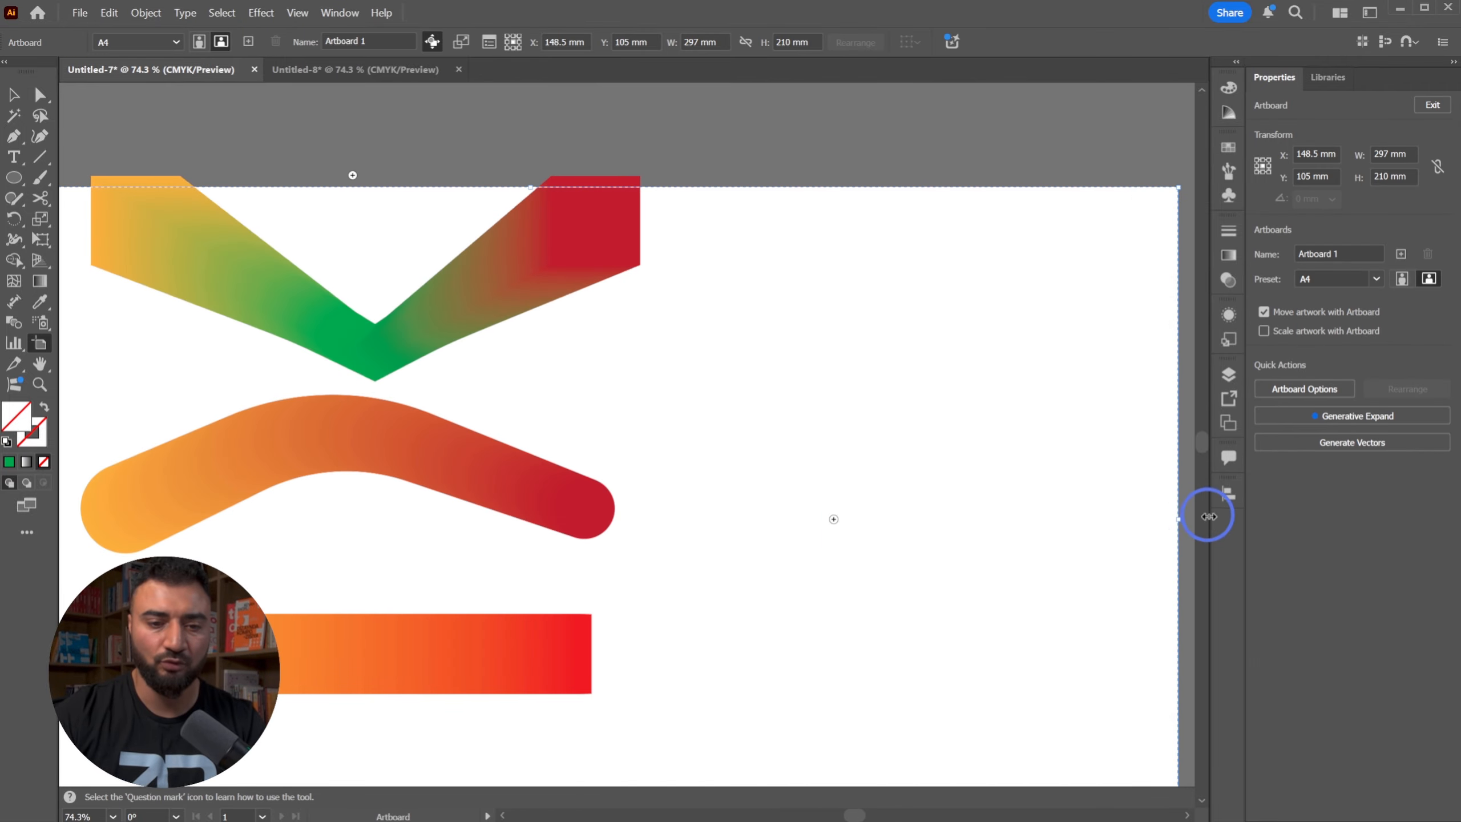
drag(965, 554, 896, 489)
key(Escape)
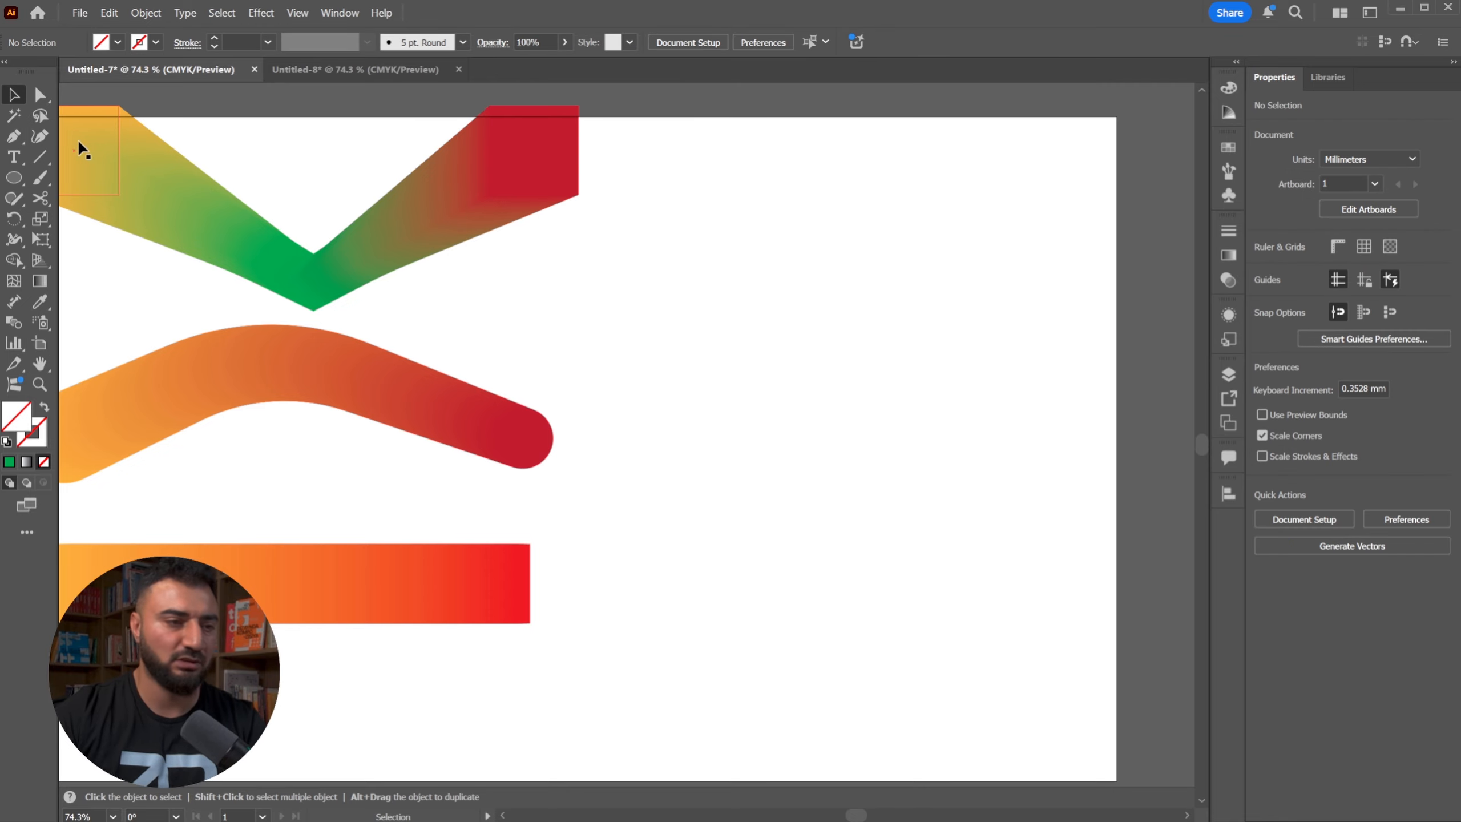
- Draw an open, winding S-shaped path about 105 mm wide and 134 mm high with the Pen tool beside the blends
click(14, 136)
click(682, 236)
click(786, 232)
drag(984, 234, 1023, 287)
drag(703, 349, 667, 374)
drag(731, 464, 989, 441)
drag(1010, 515, 996, 570)
drag(768, 635, 715, 657)
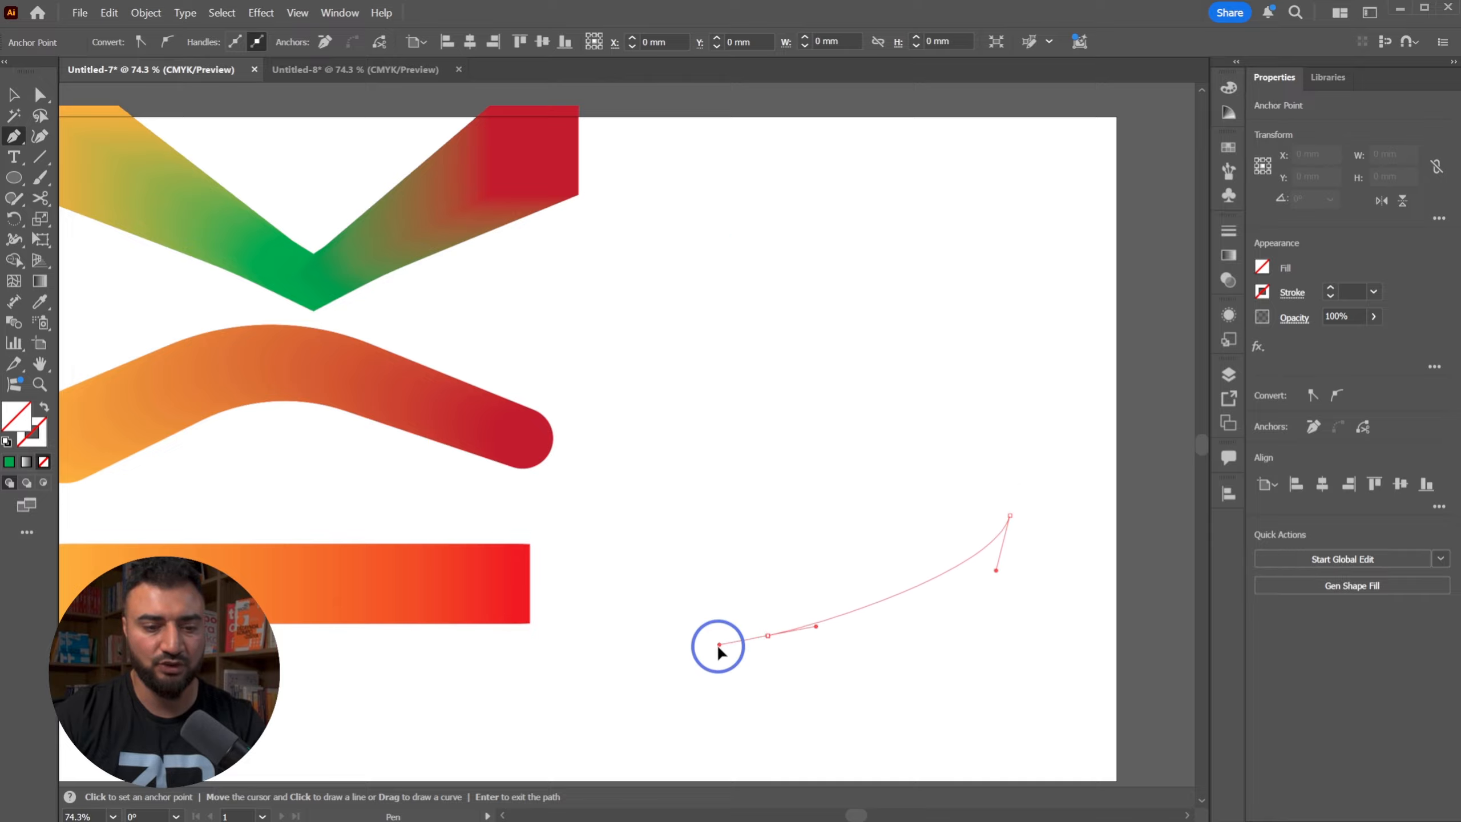
key(Return)
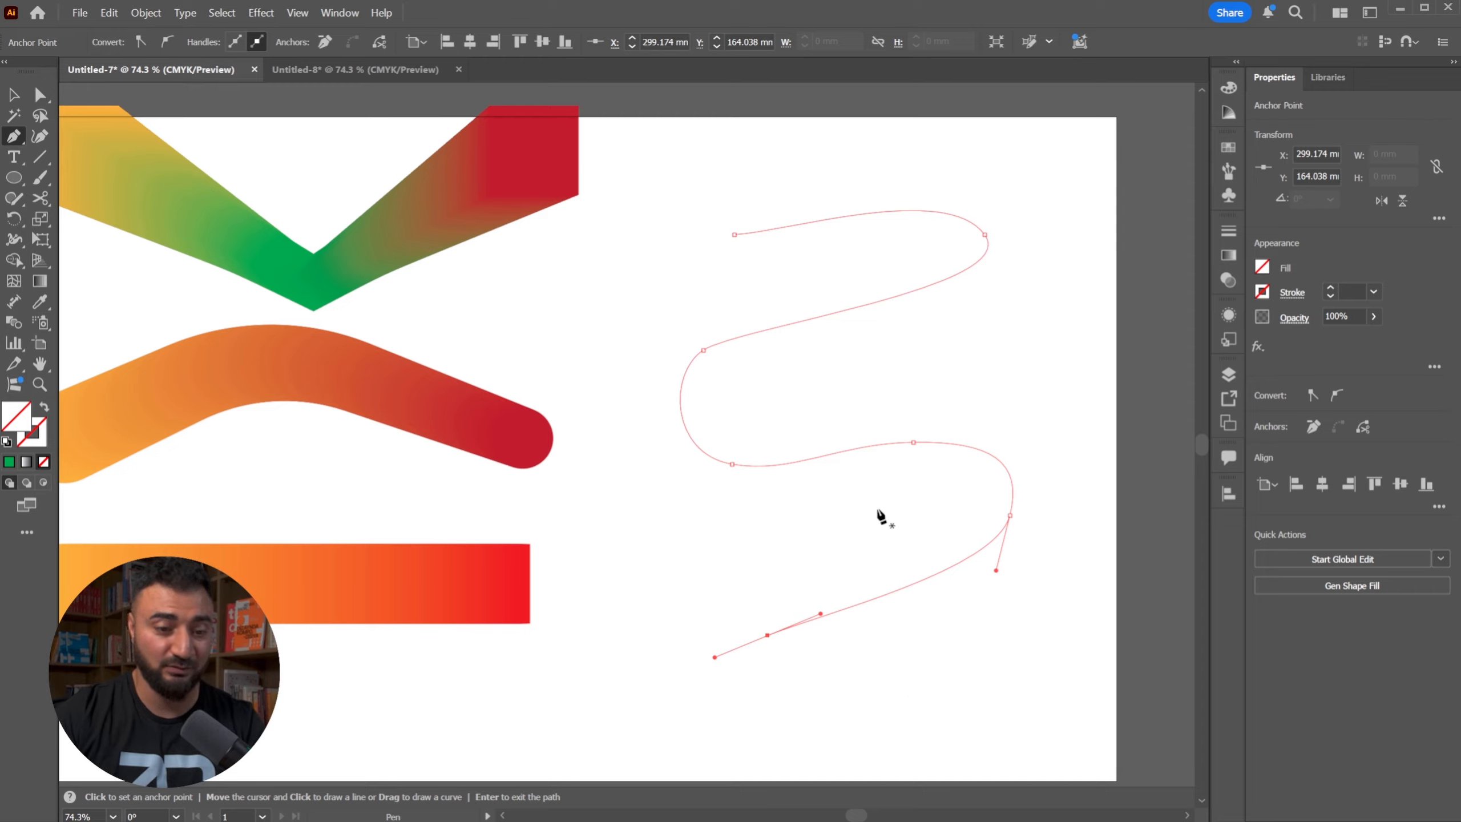
- Give the winding path a dark blue 1 pt stroke and deselect it
key(v)
click(940, 329)
click(962, 253)
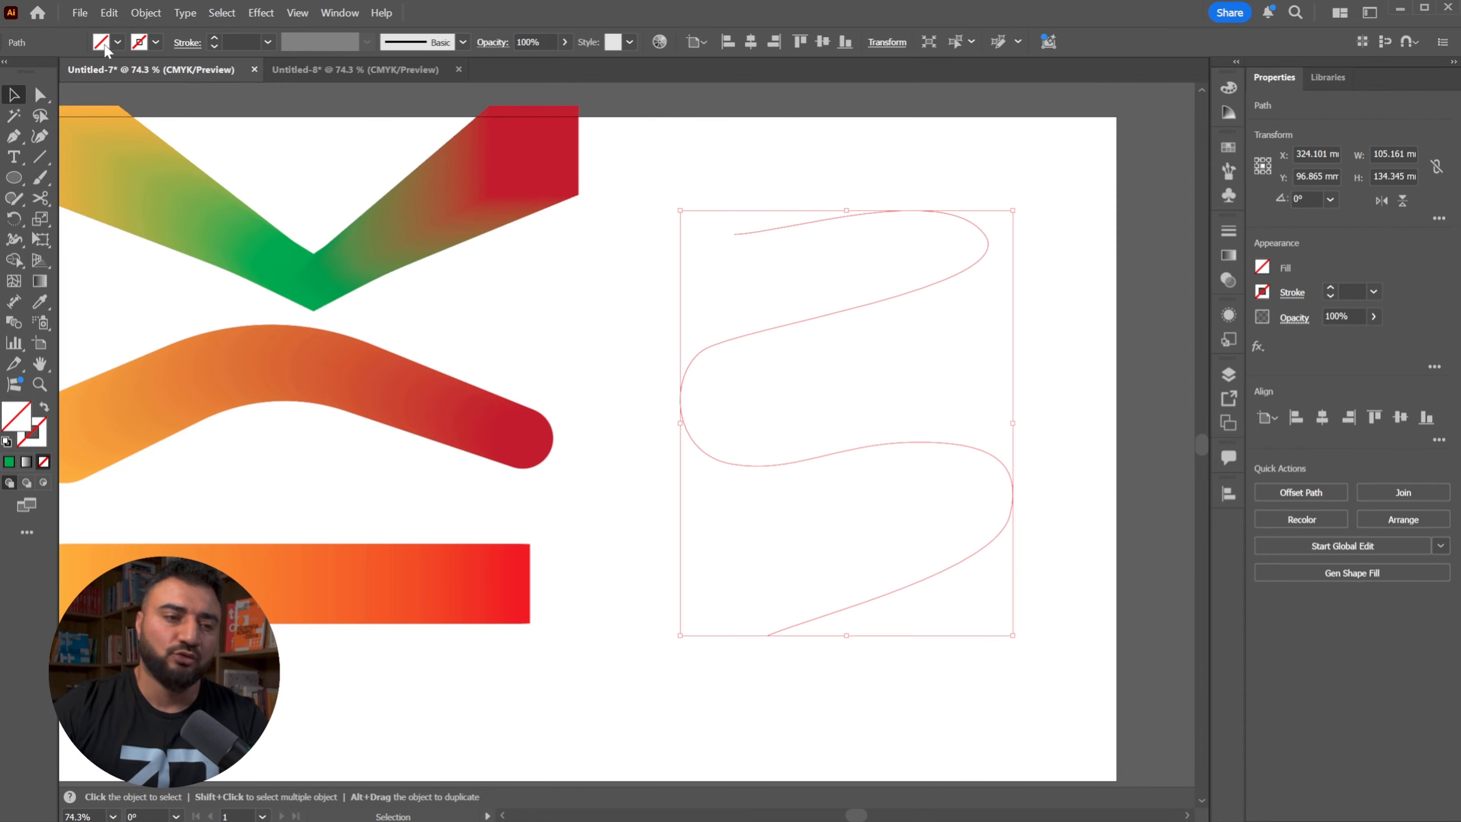
click(214, 37)
click(214, 37)
click(155, 42)
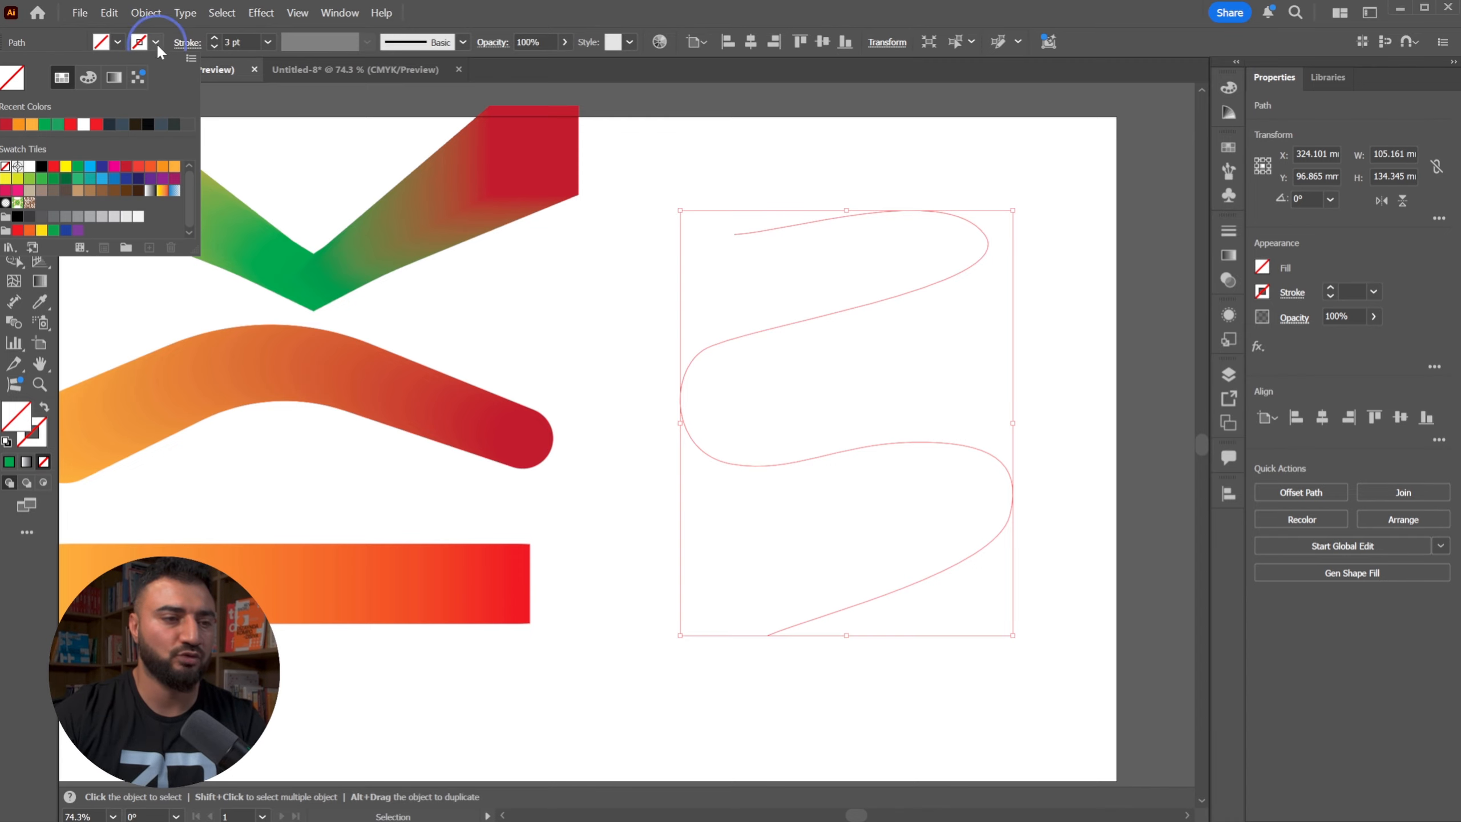
click(102, 173)
click(833, 159)
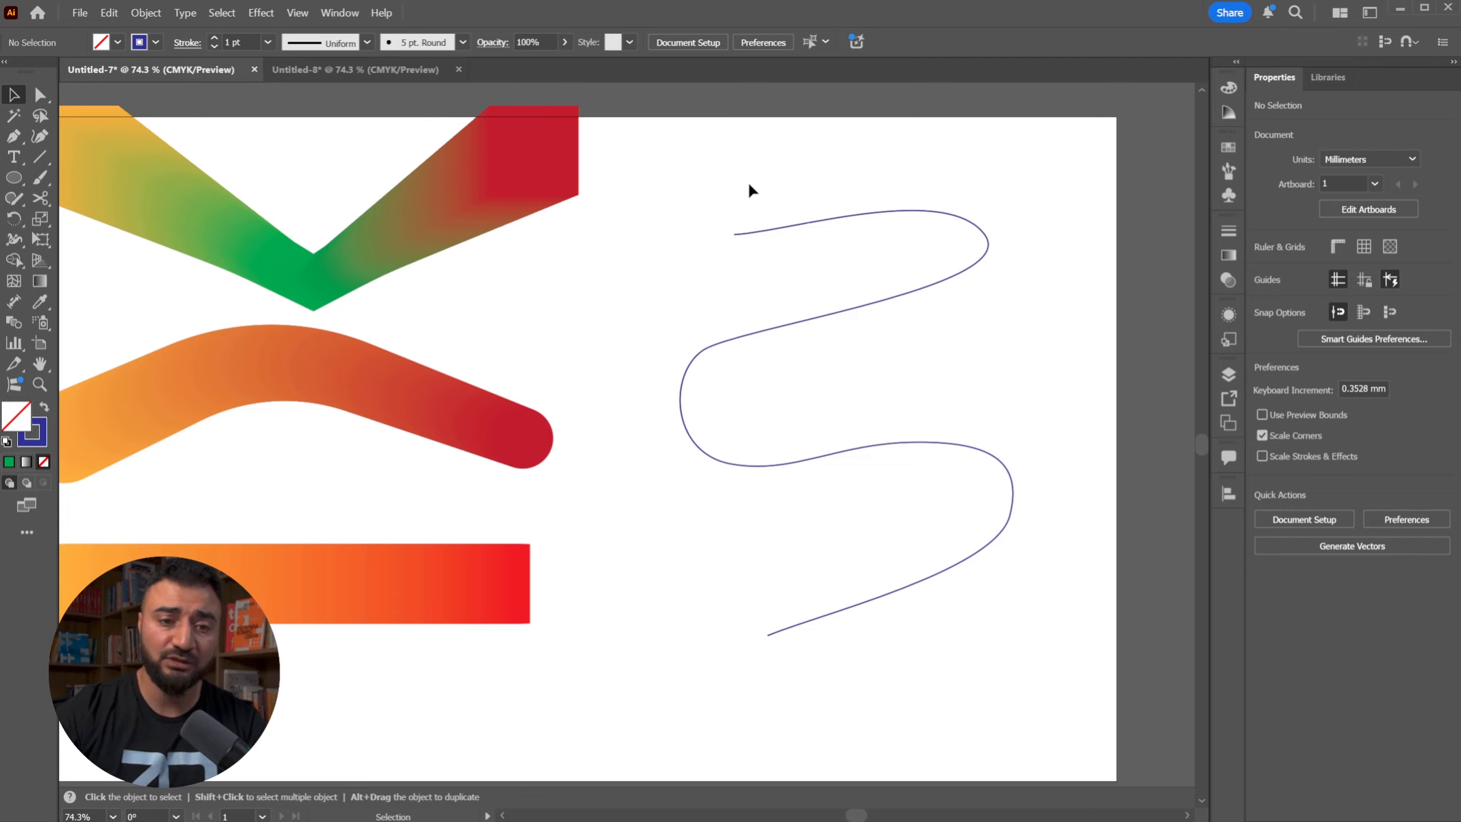
drag(749, 184, 882, 412)
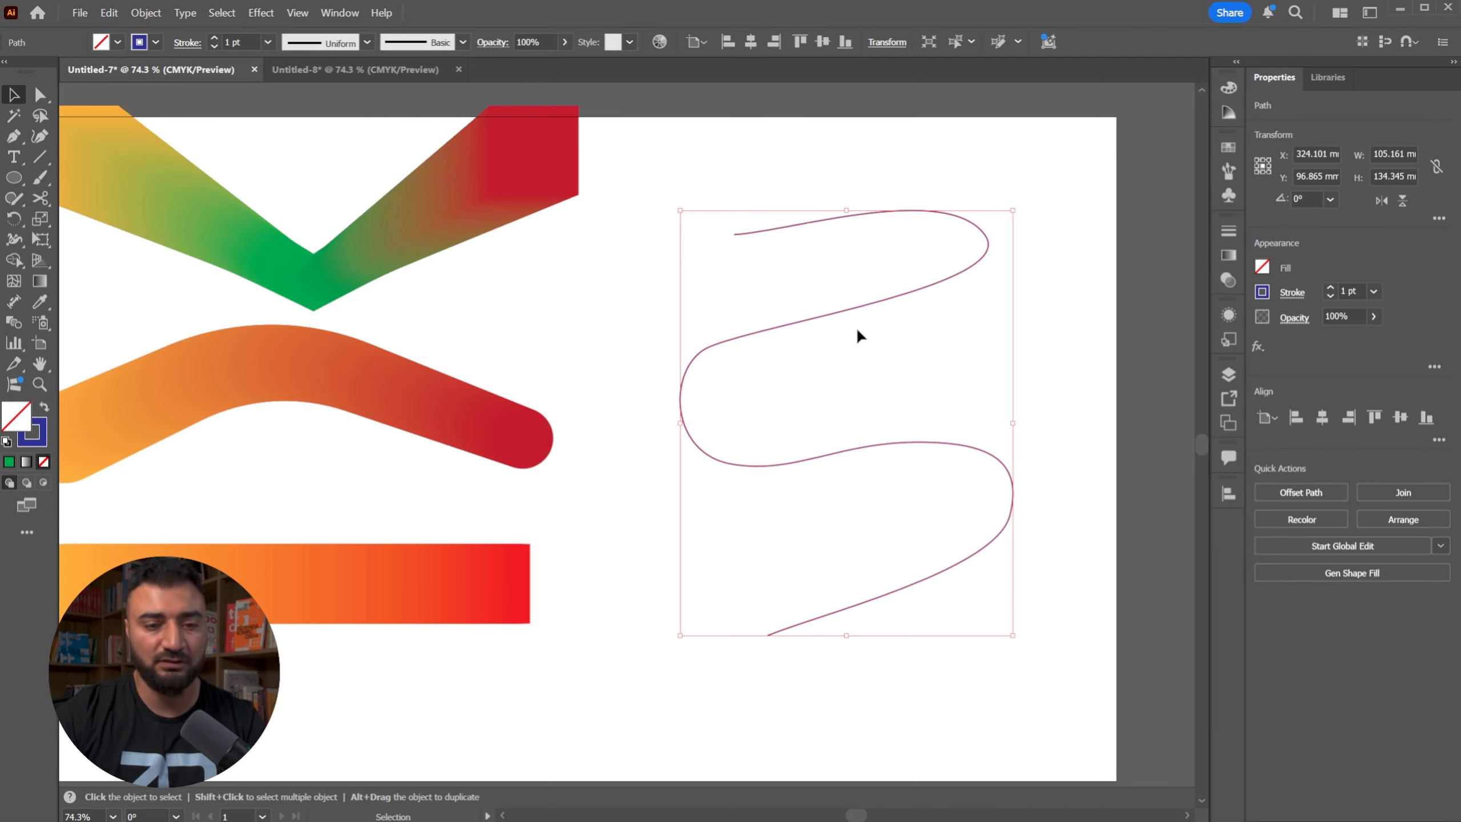
scroll(382, 404, left, 3)
click(430, 377)
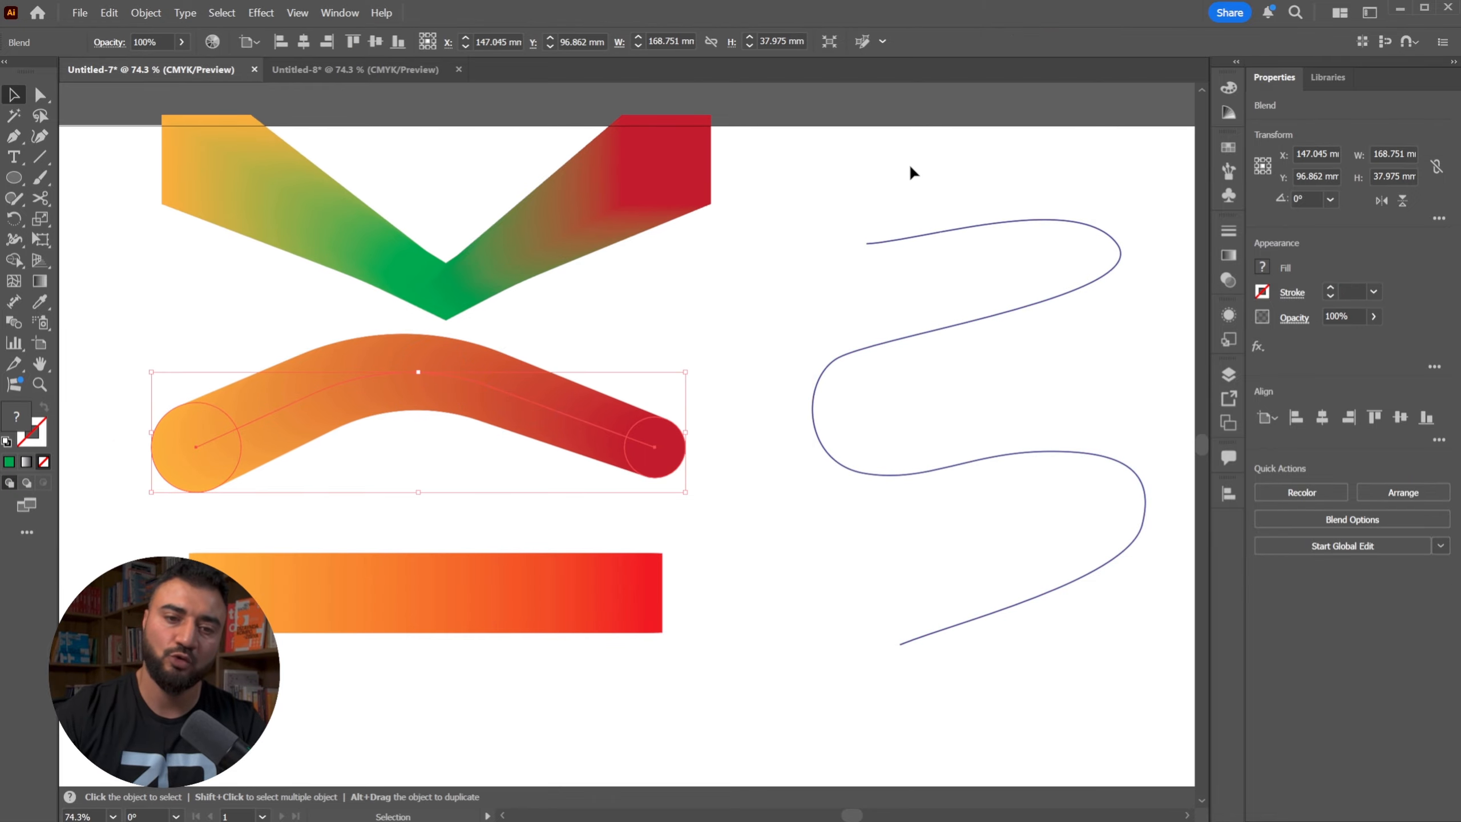
drag(1074, 528, 1116, 646)
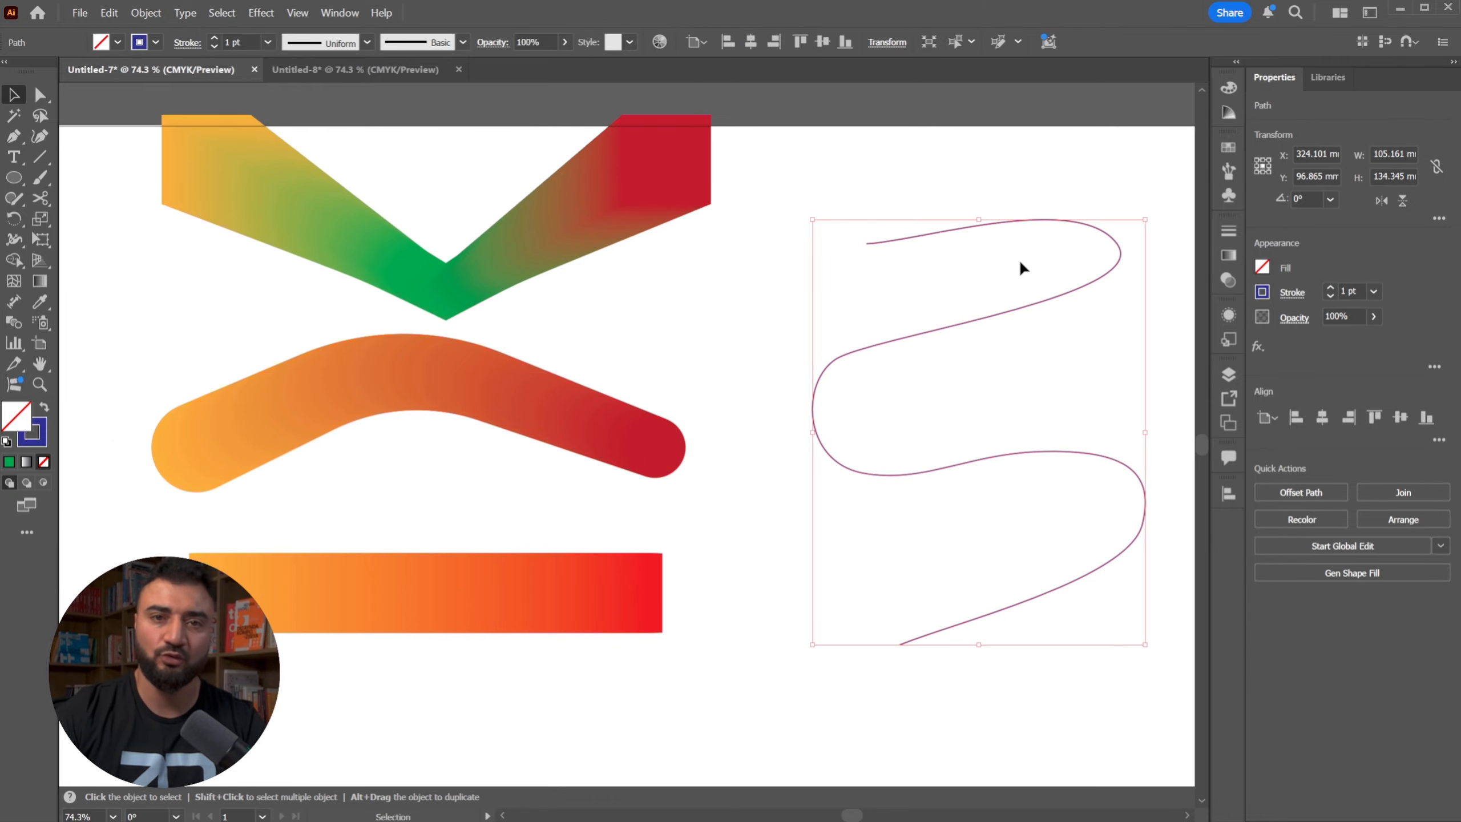
click(957, 160)
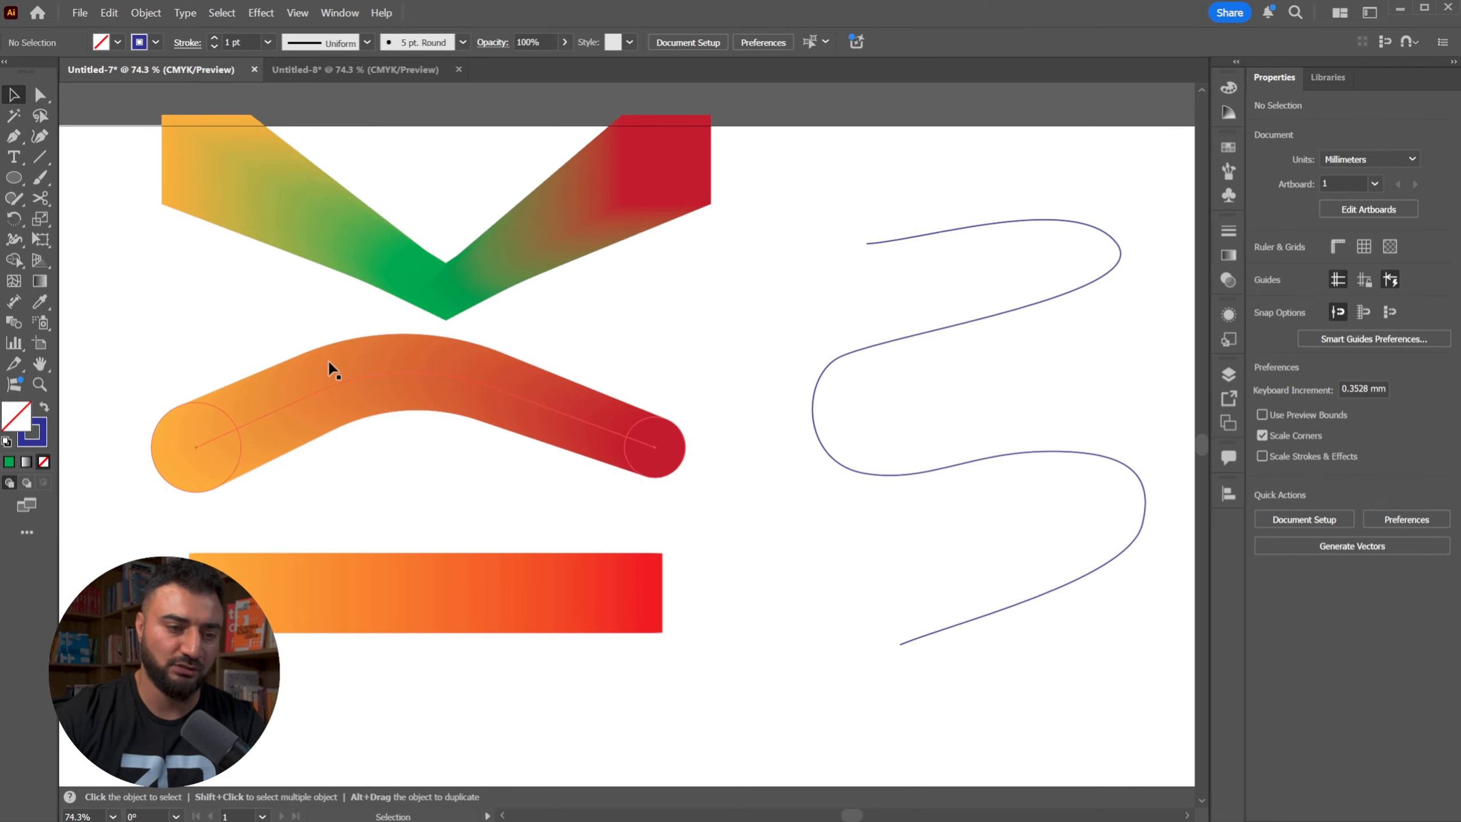
- Replace the spine of the circles' blend with the winding path and deselect the result
click(365, 378)
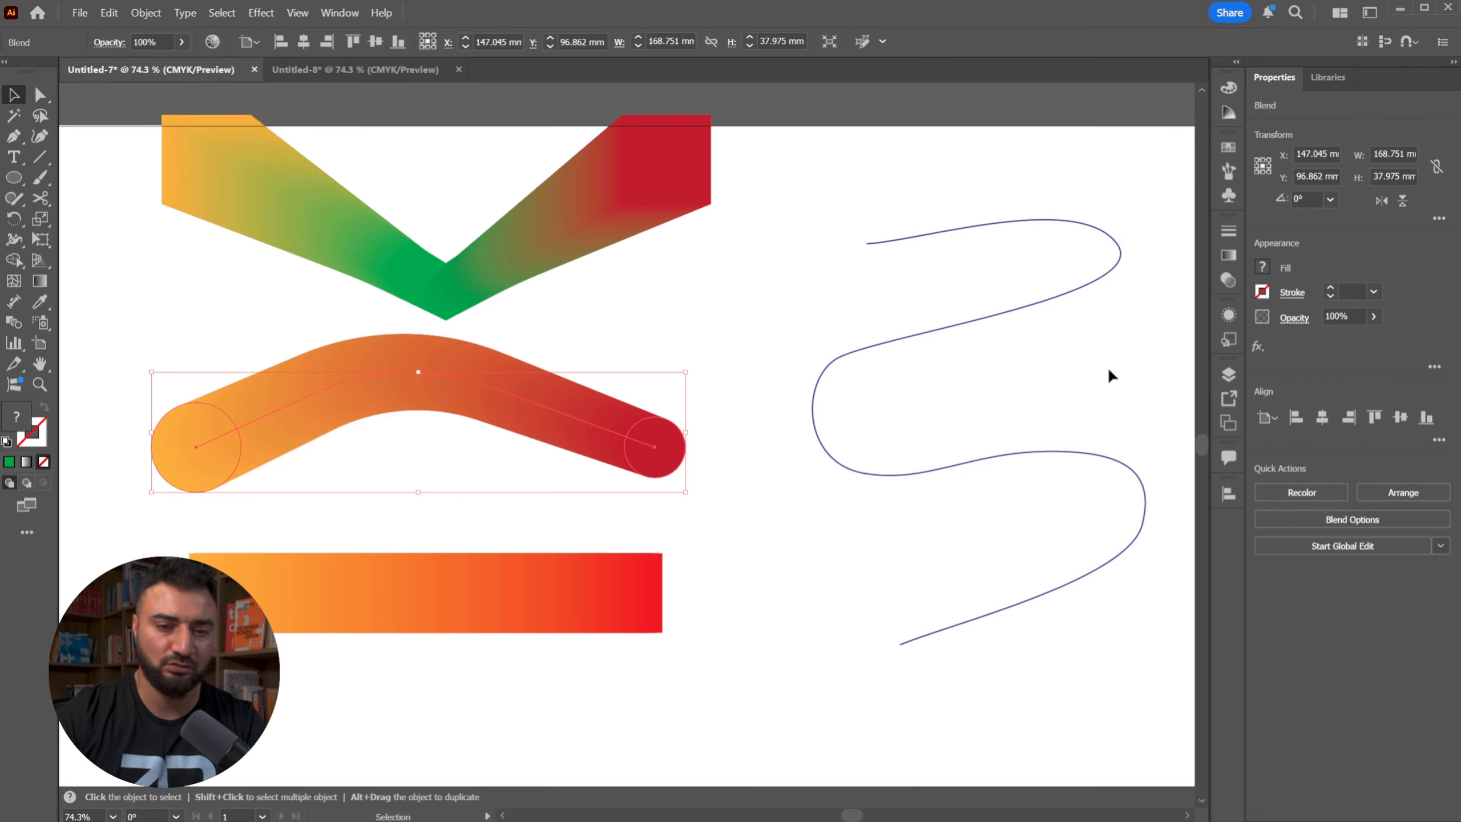
shift+click(1003, 311)
click(145, 13)
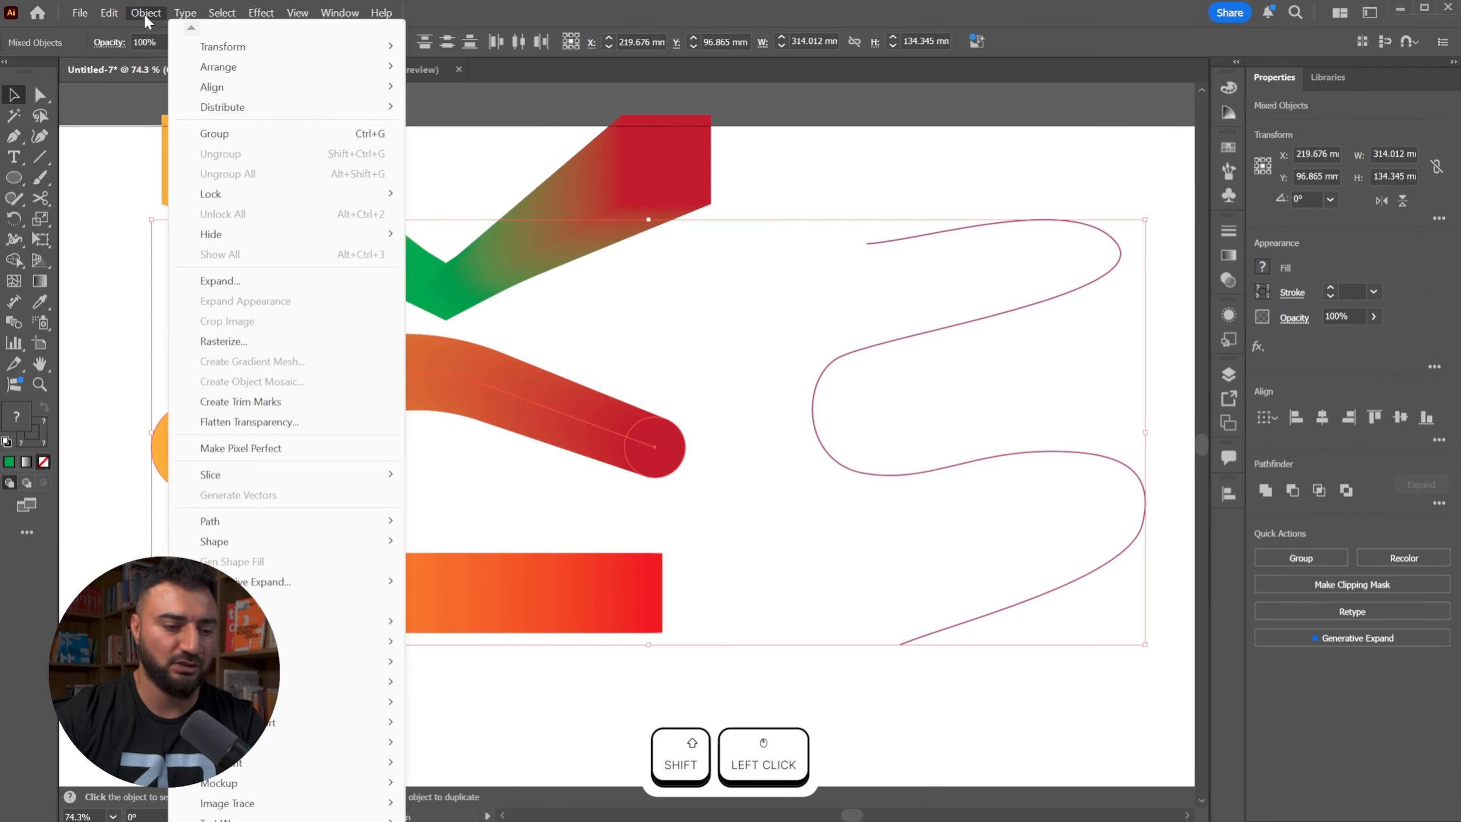
mouse_move(306, 703)
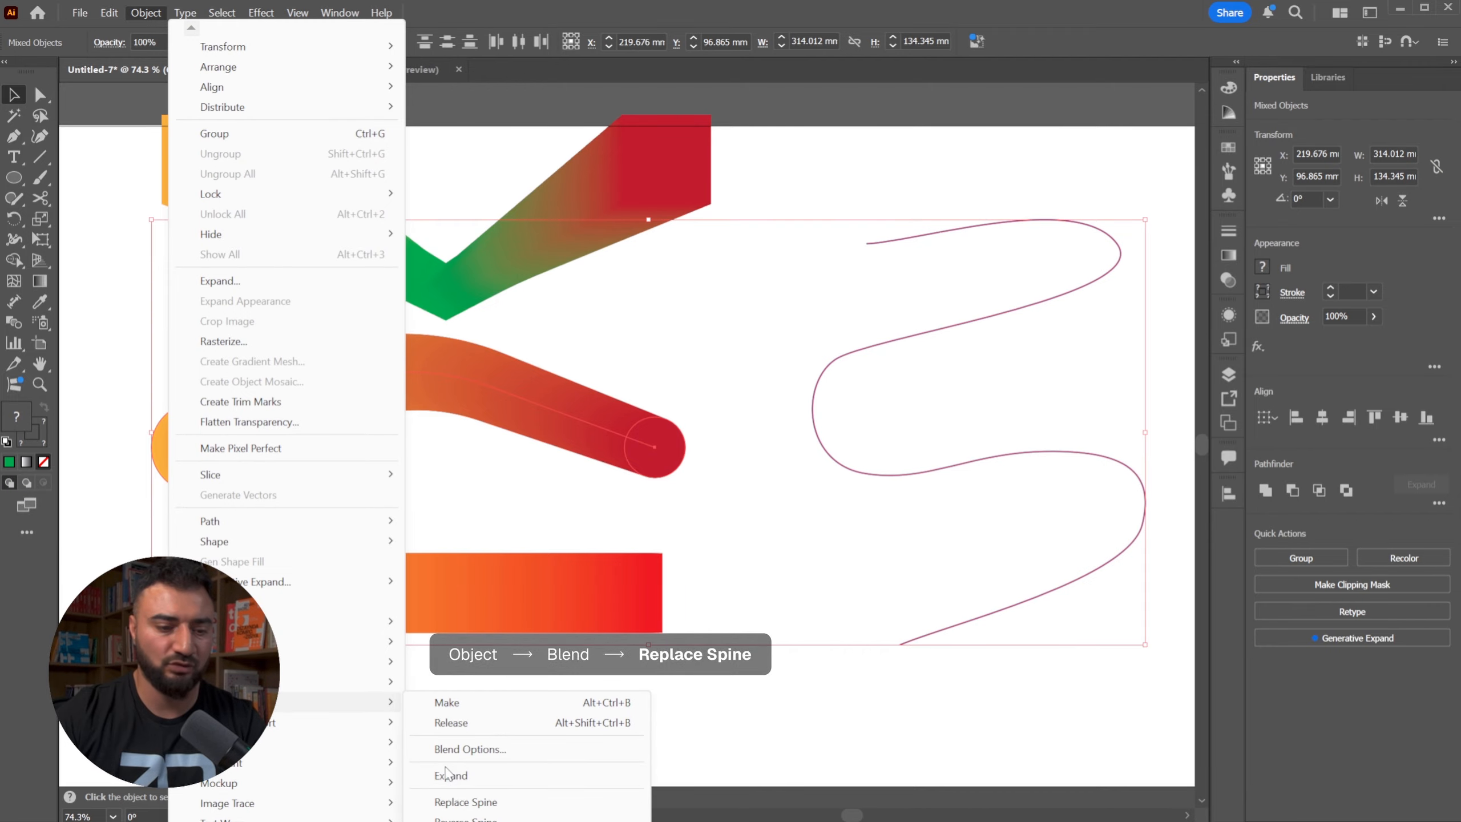
click(523, 805)
click(943, 173)
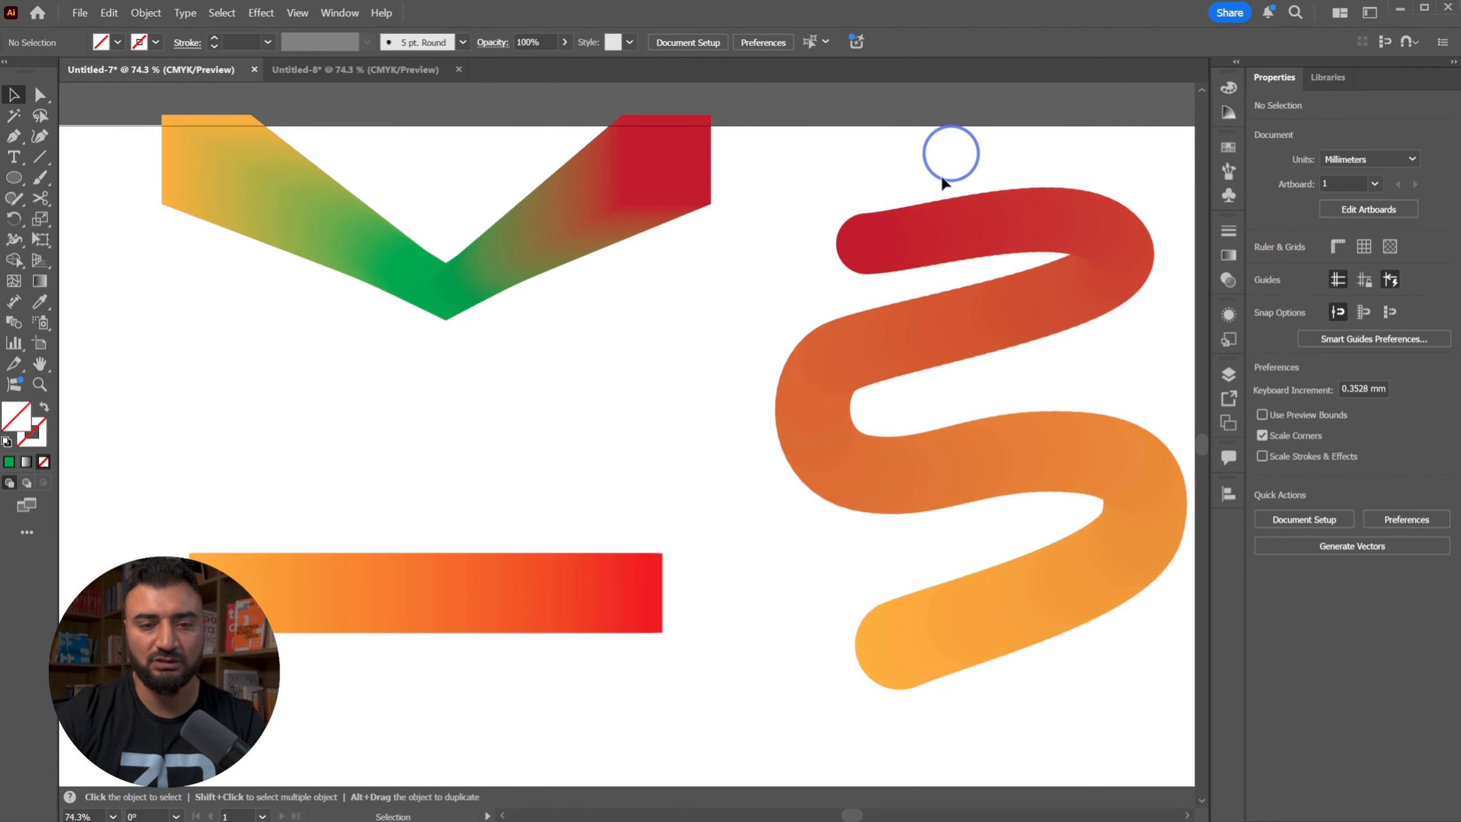
- Isolate the winding blend, shrink its red end circle and enlarge its orange end circle proportionally from their centres, and exit isolation
scroll(863, 207, right, 3)
double_click(771, 235)
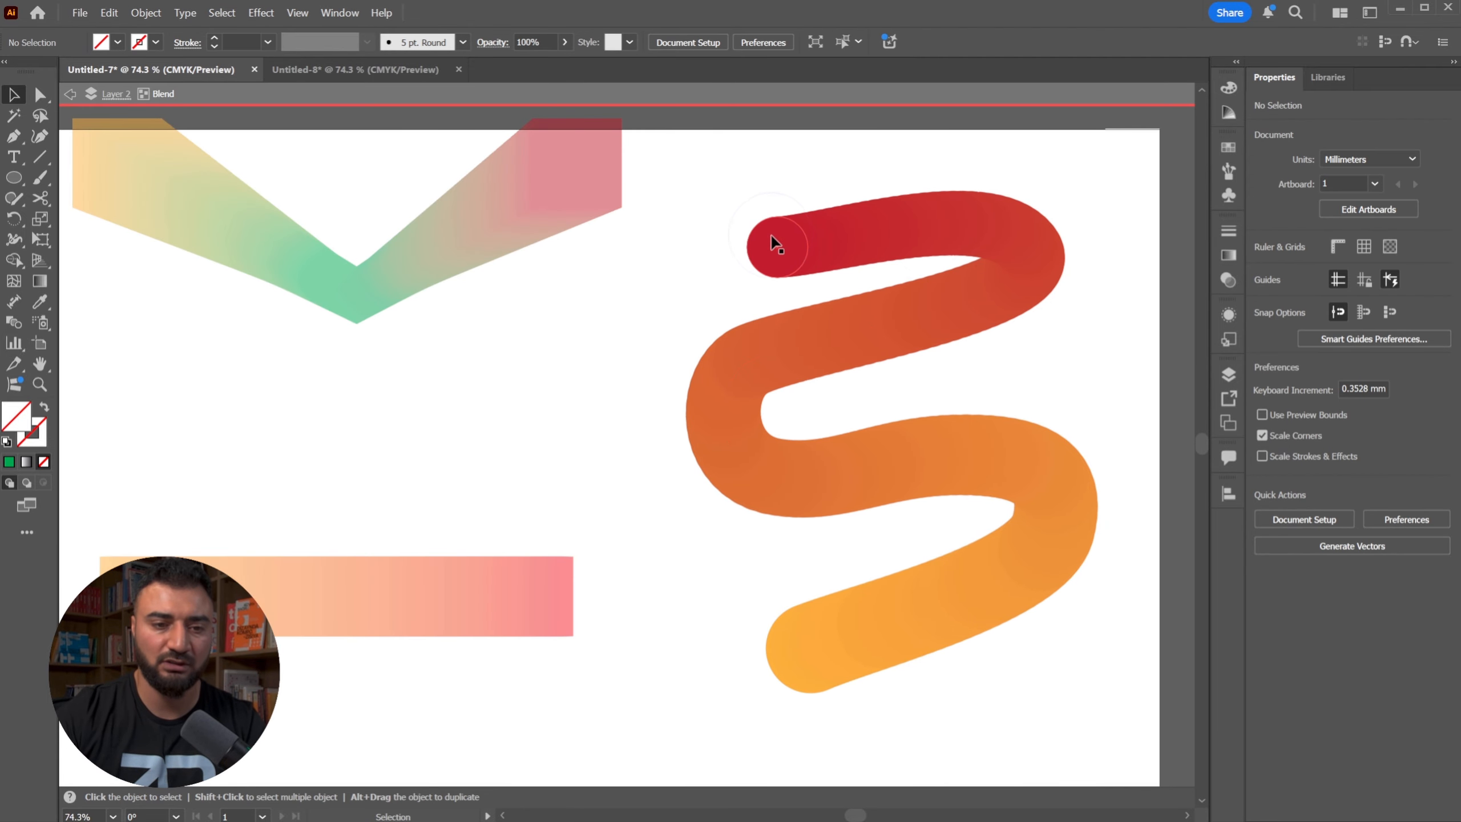
click(771, 235)
drag(808, 216, 789, 233)
click(815, 685)
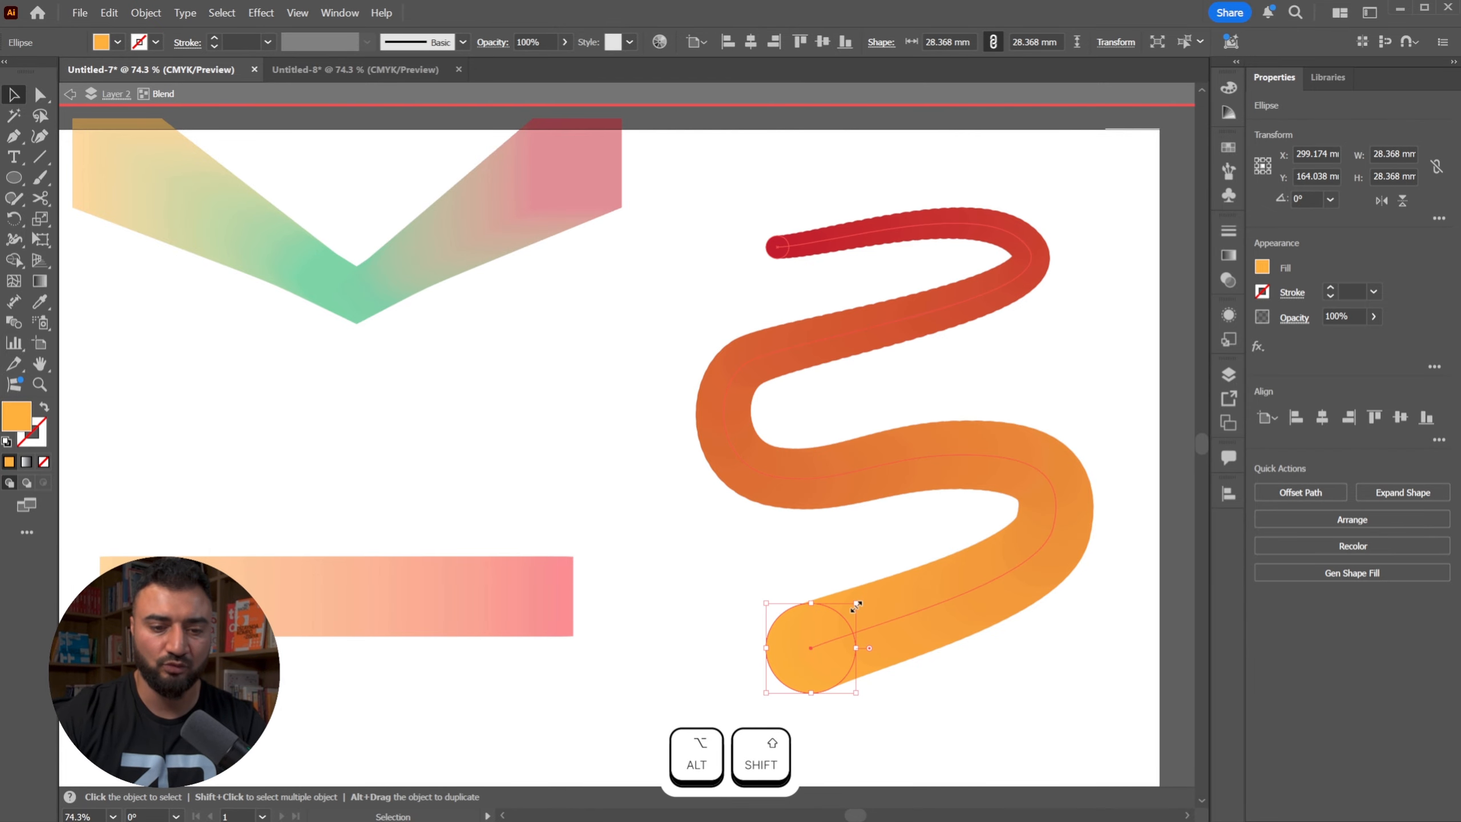
drag(856, 602, 885, 574)
double_click(539, 398)
- Move the V-shaped squares' blend down so it lies within the artboard and deselect it
scroll(538, 397, down, 2)
click(667, 238)
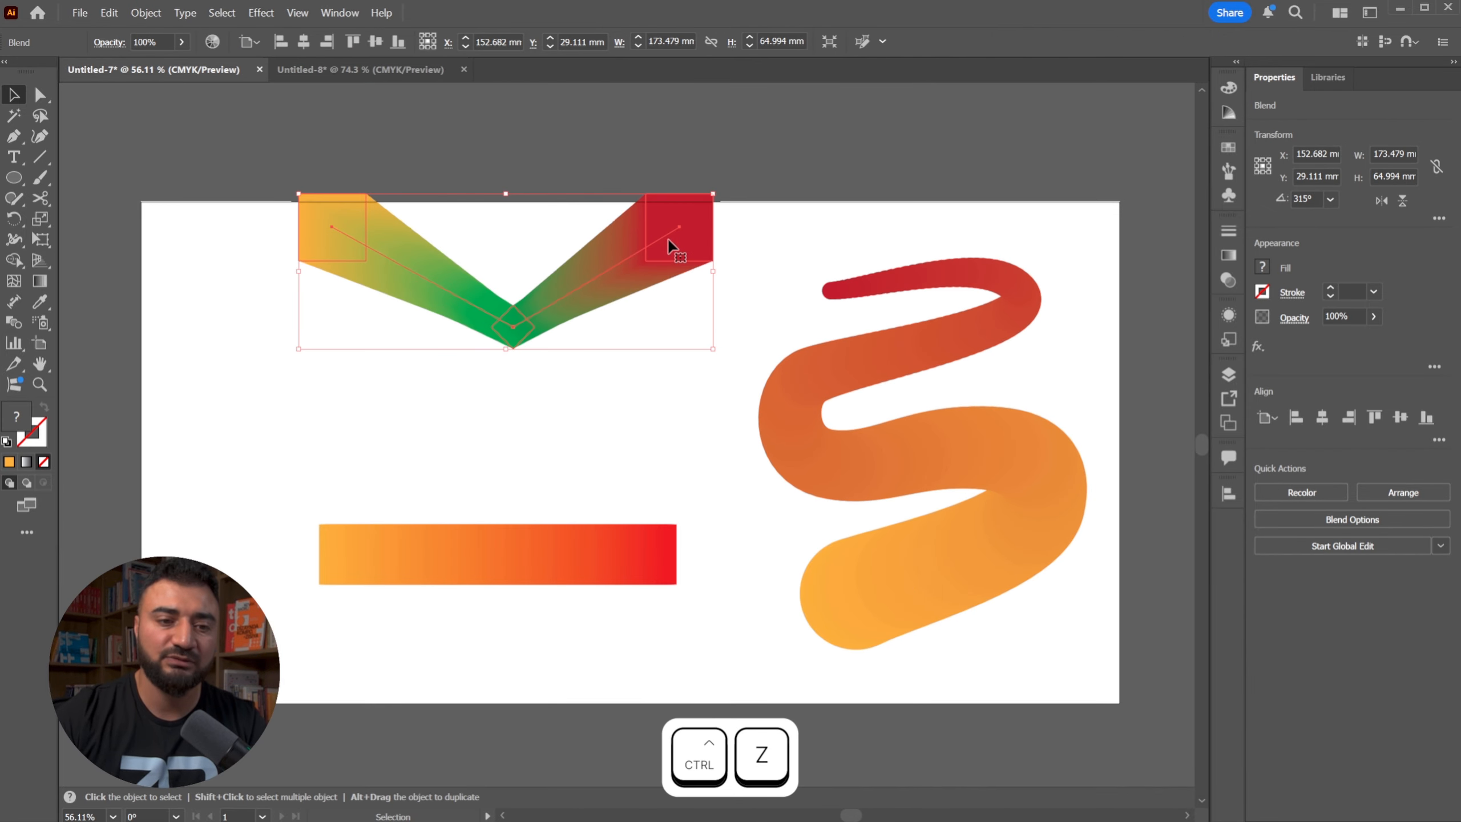
drag(667, 239, 664, 340)
click(762, 194)
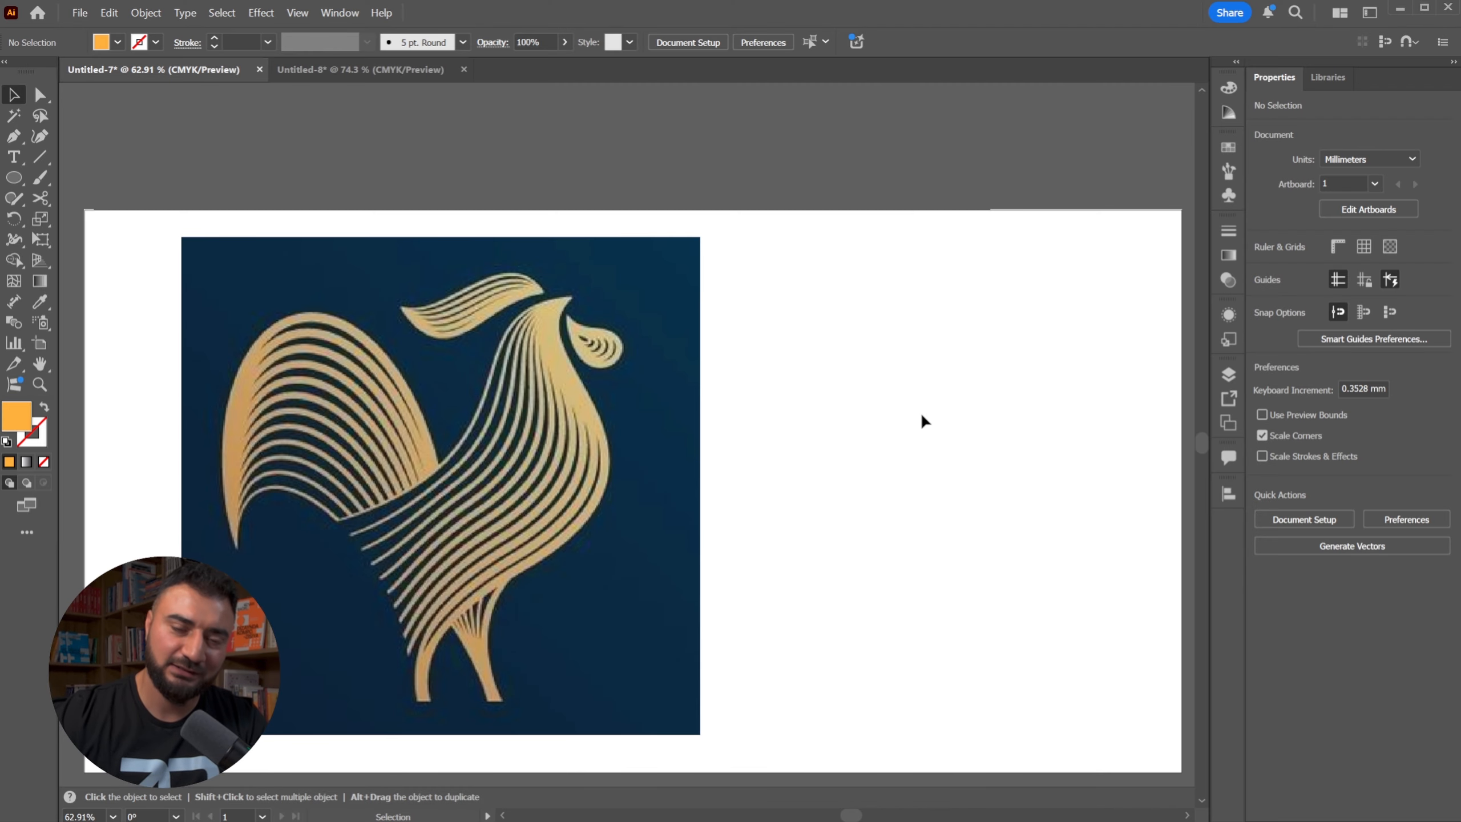
- Lower the rooster reference image's opacity to 20% and deselect it
click(464, 387)
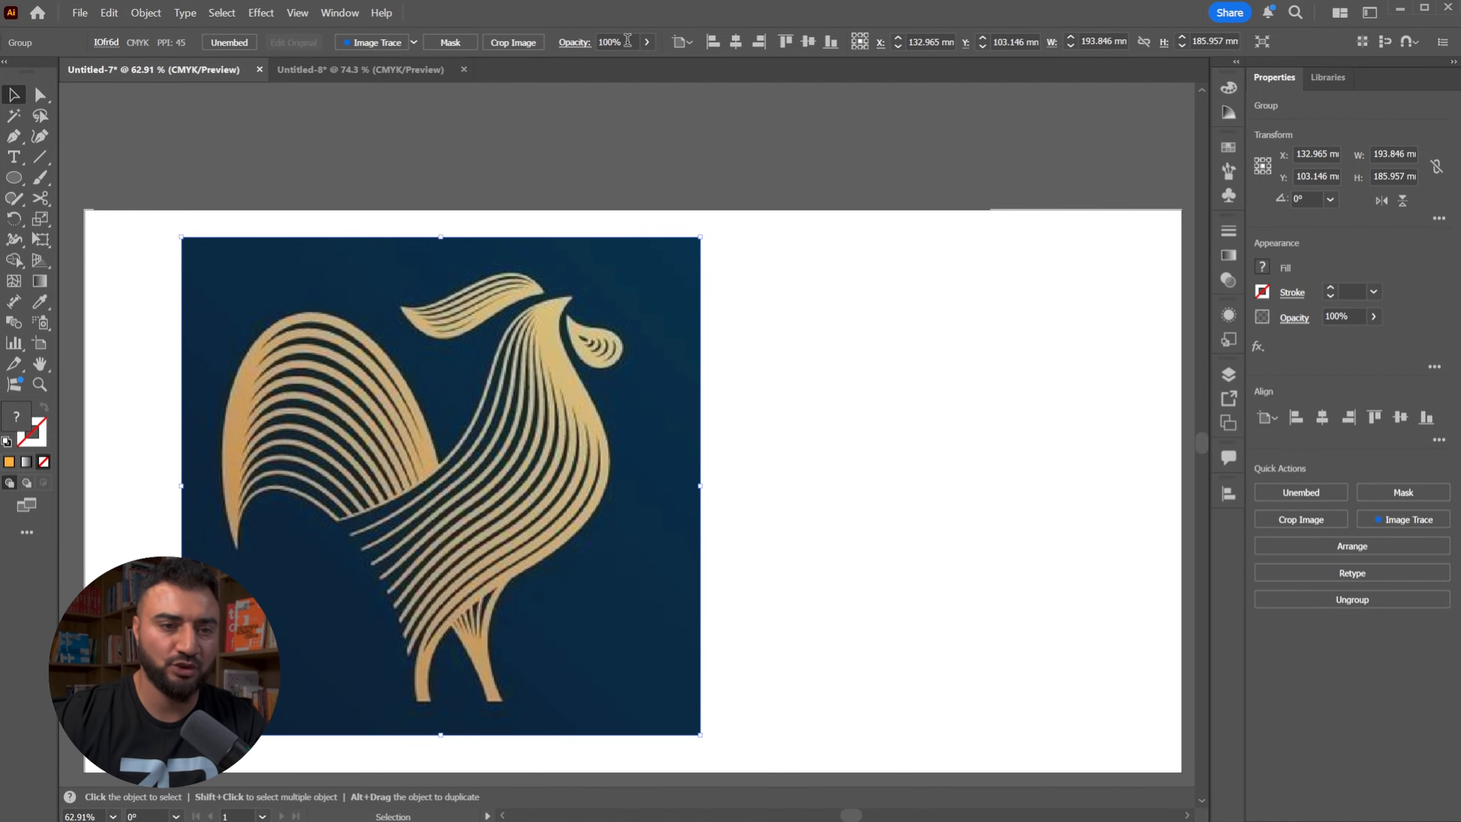
drag(628, 41, 547, 48)
text(20)
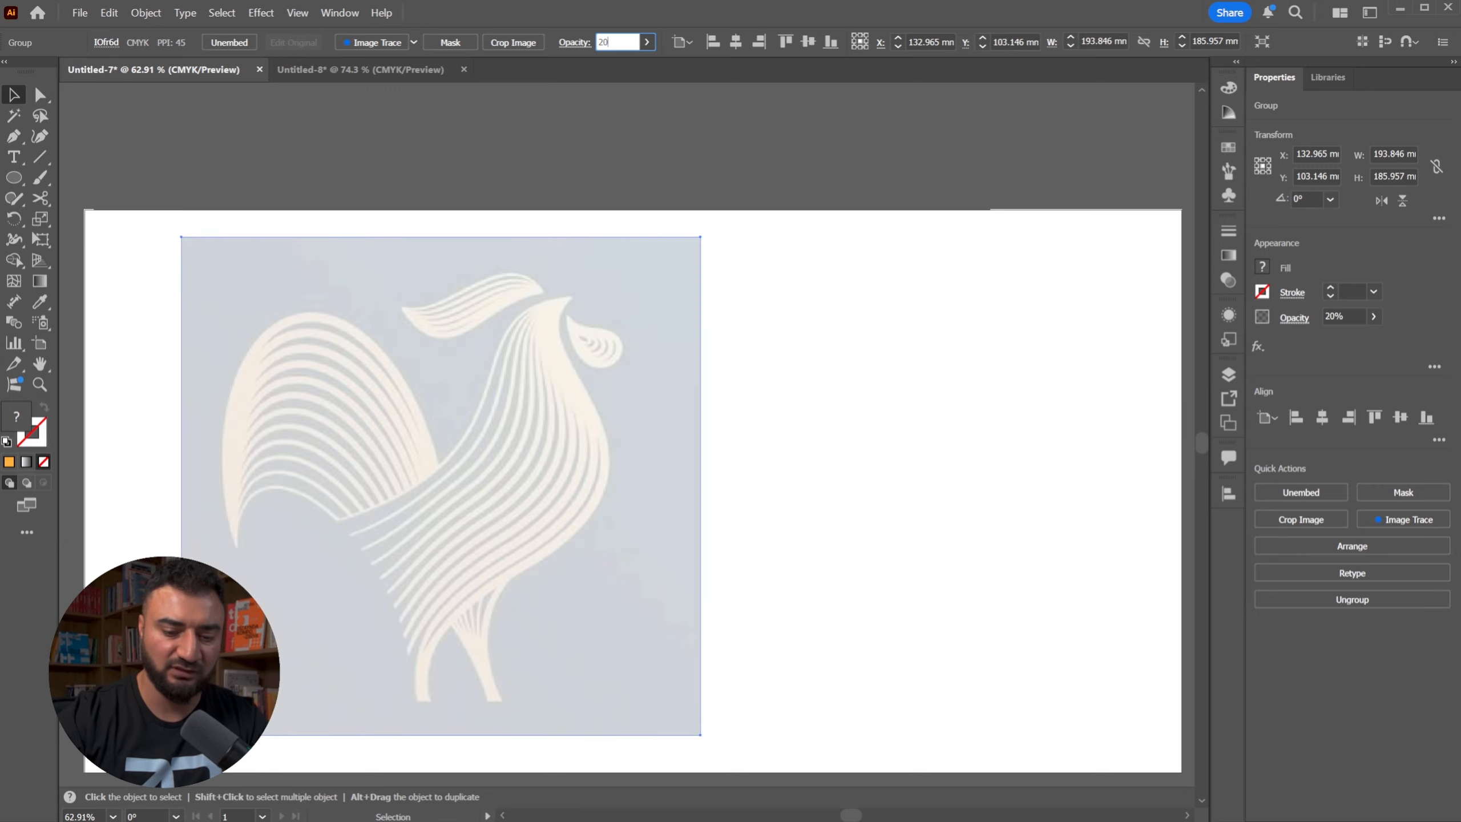
key(Return)
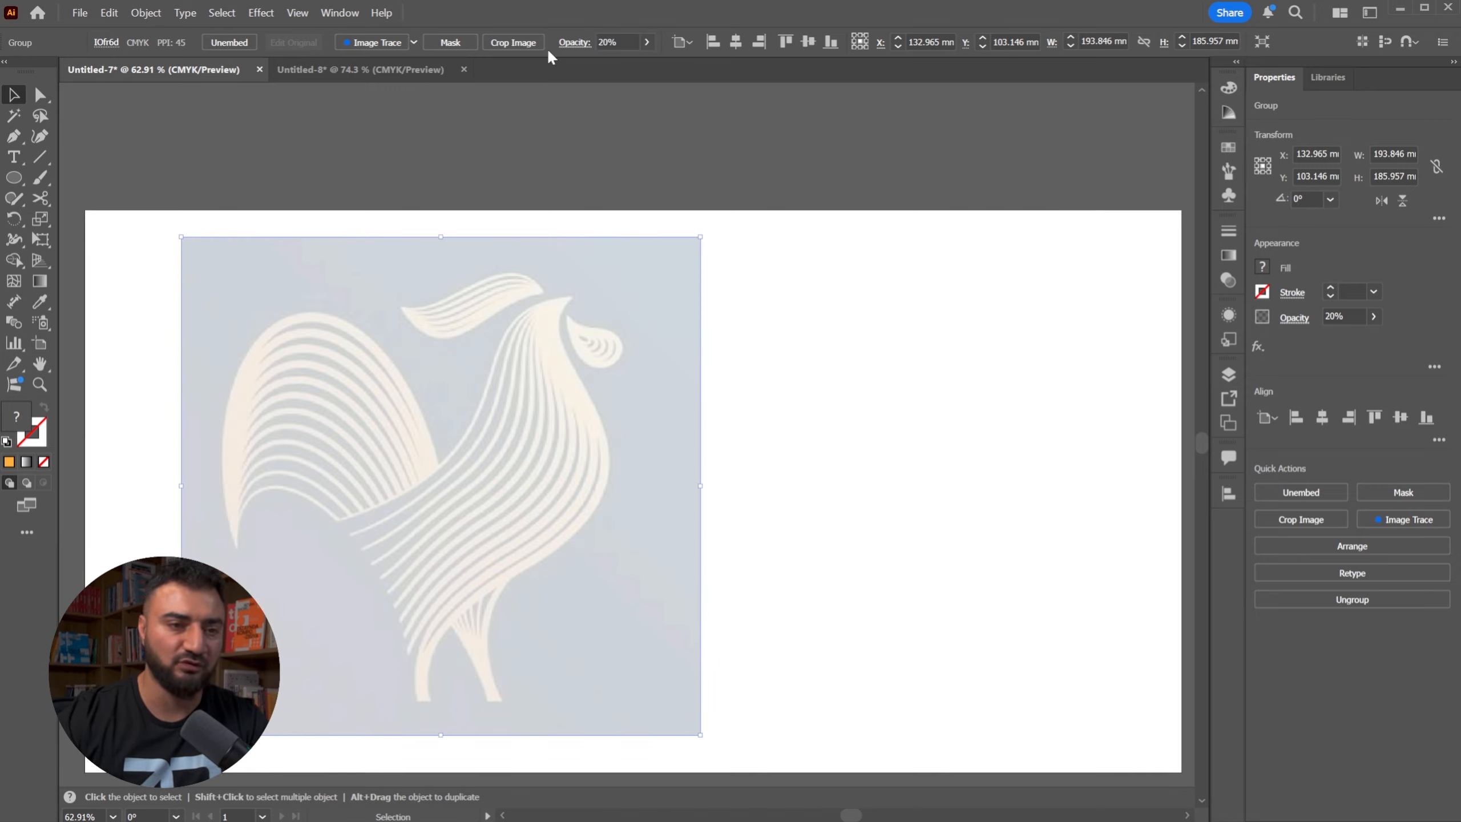
click(661, 214)
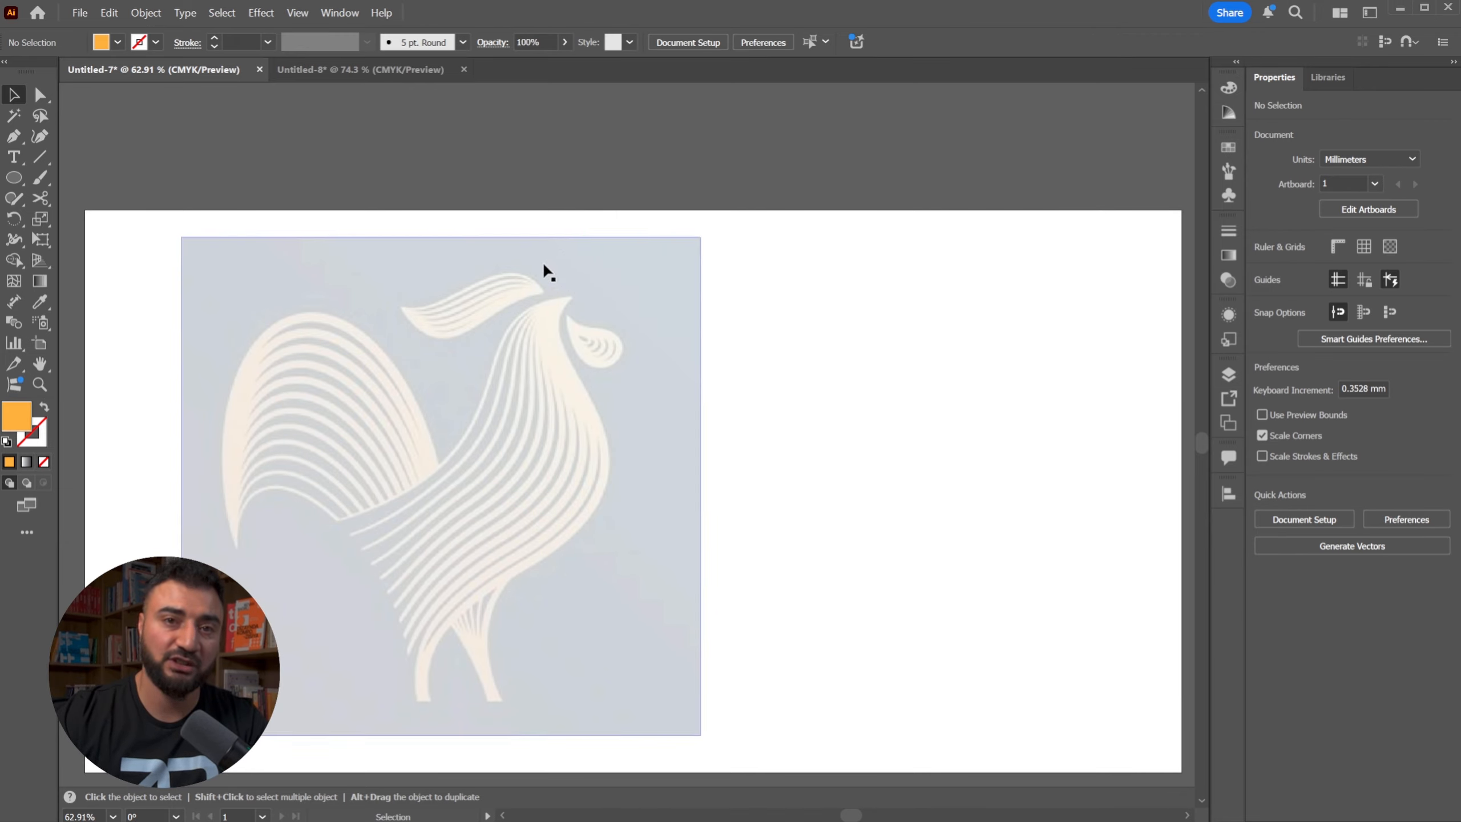
- Lock the faded rooster reference image
click(631, 299)
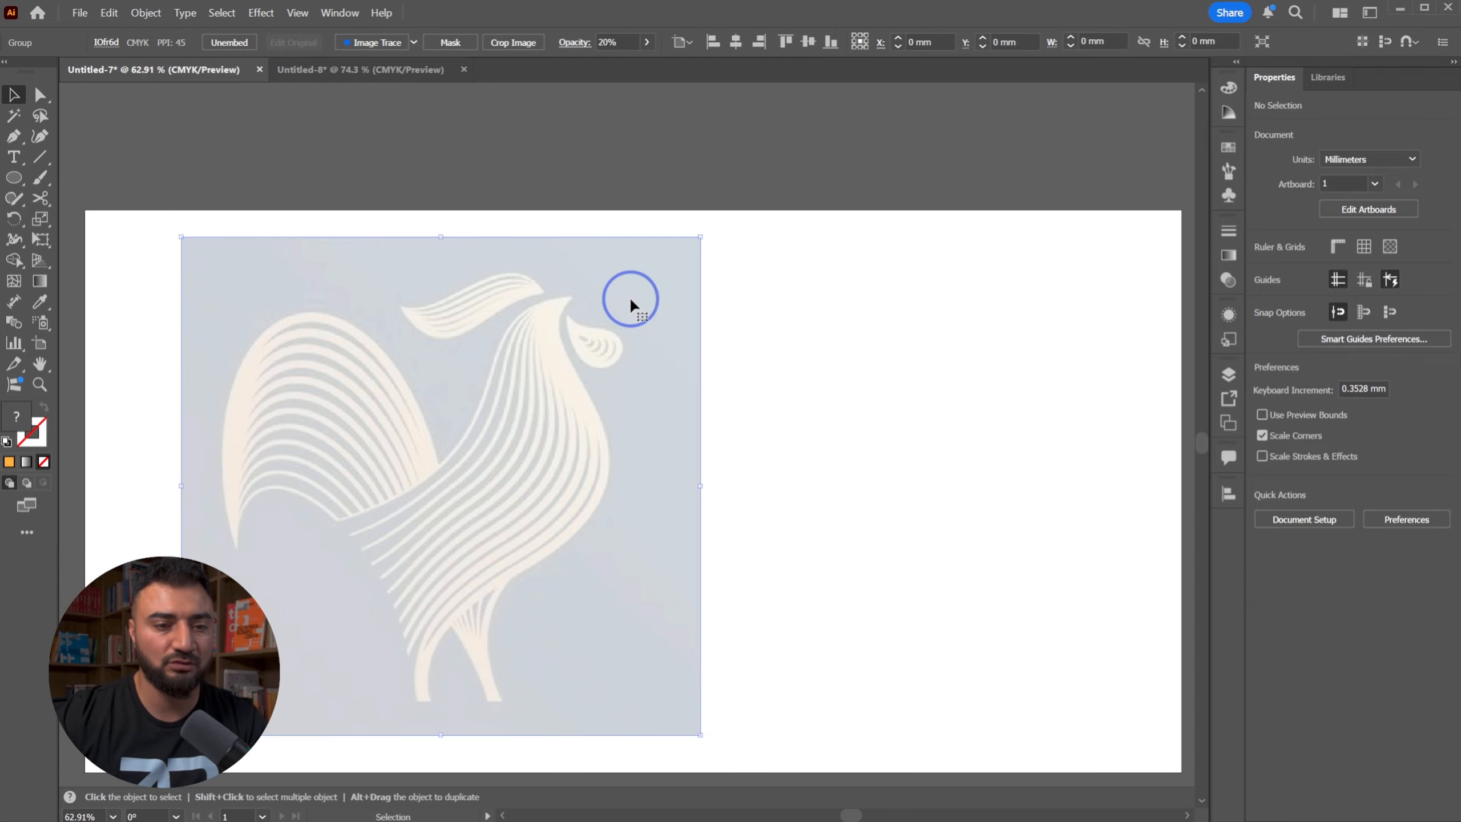
click(145, 13)
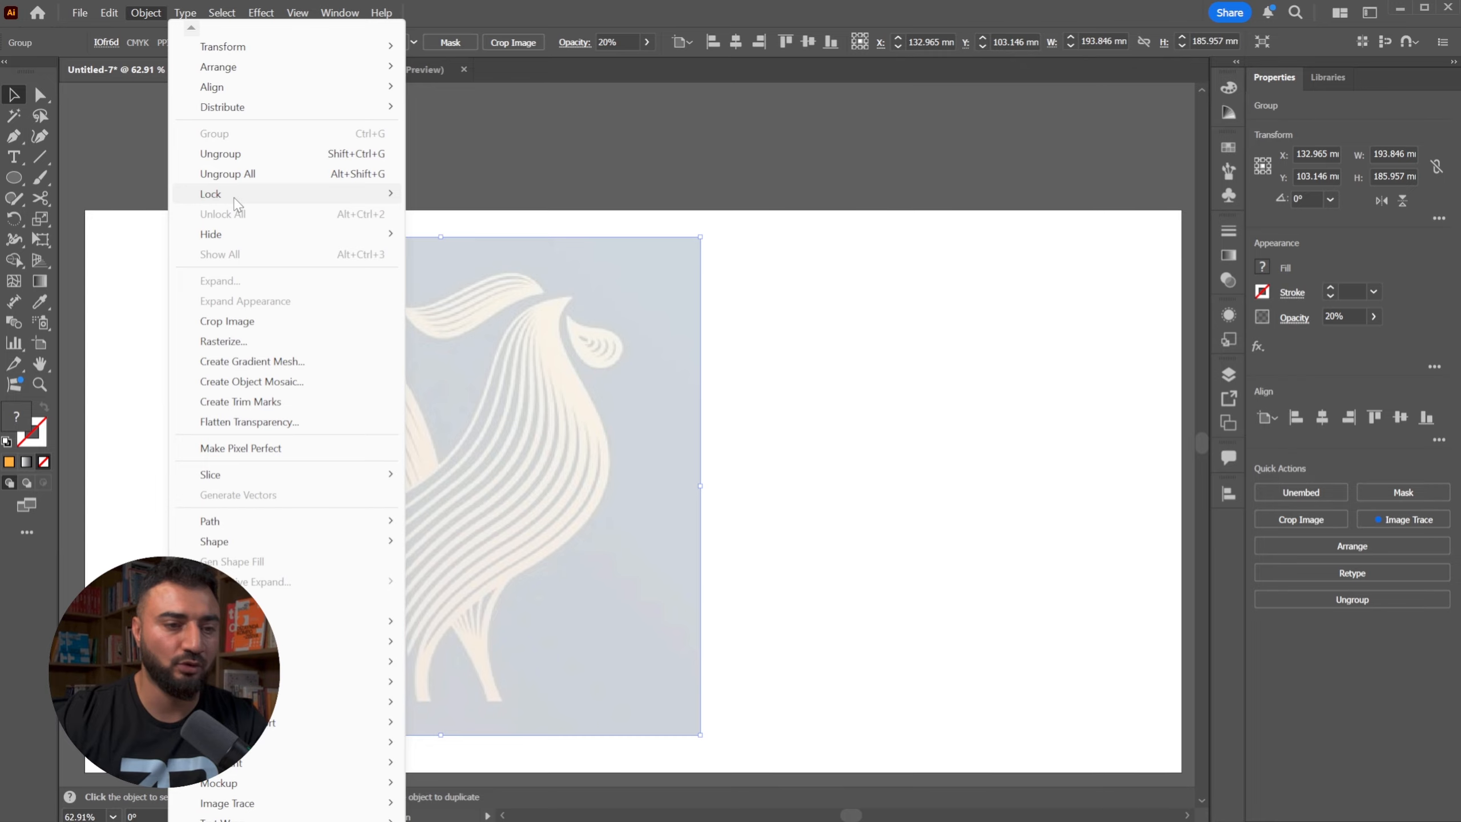
mouse_move(235, 196)
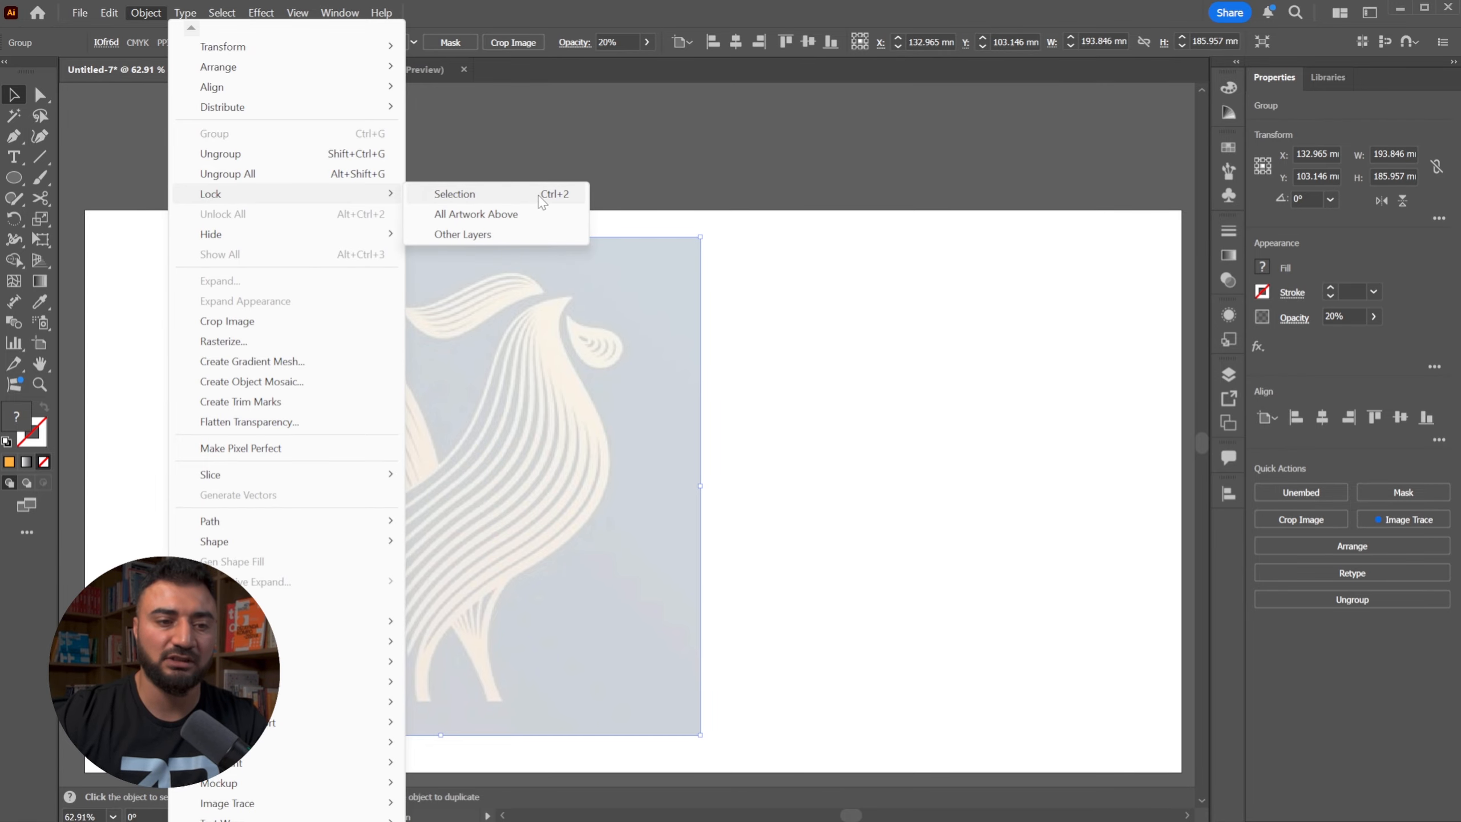
click(549, 198)
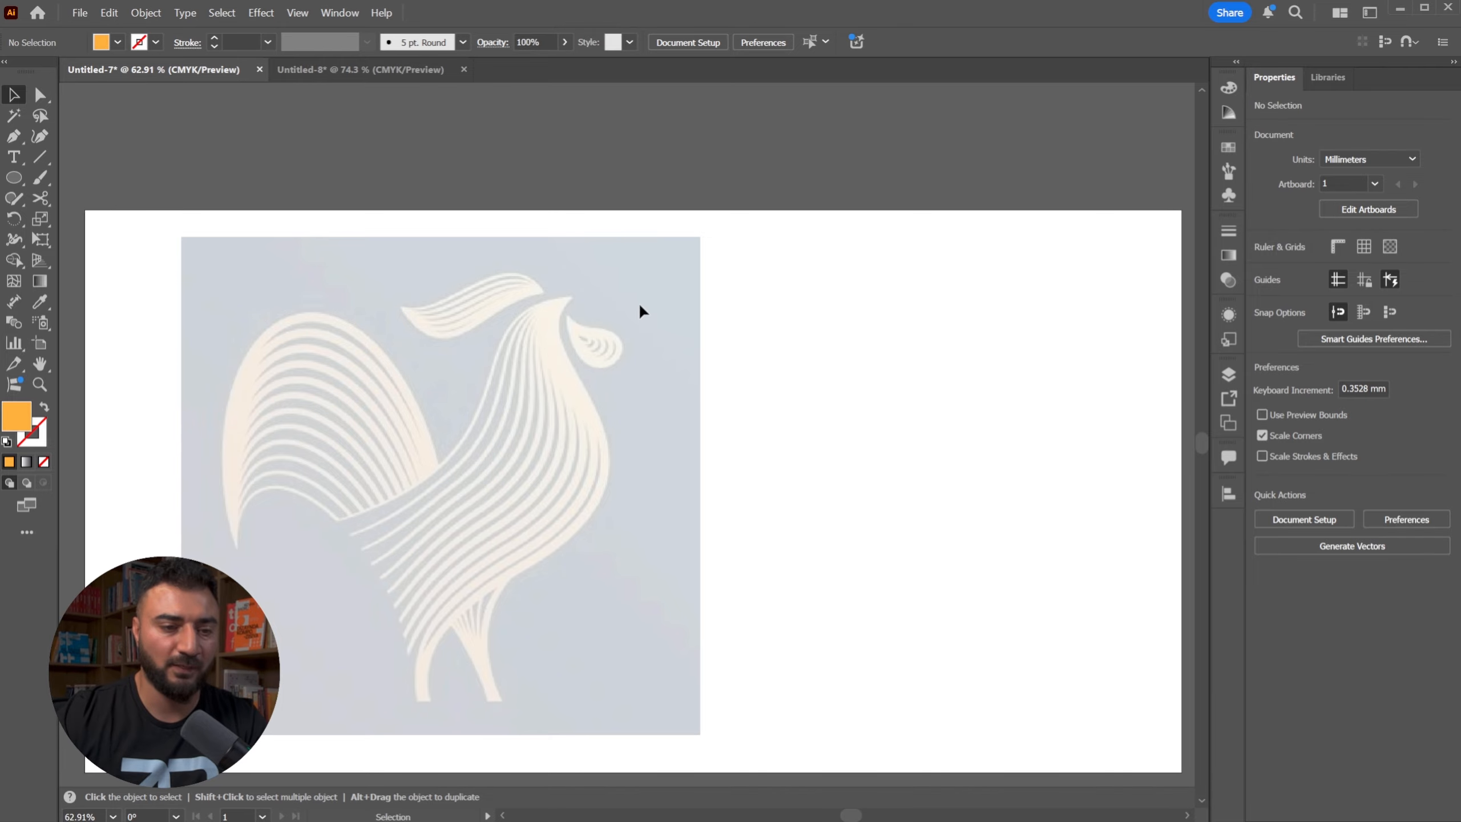
- Trace the rooster's back with the Pen tool, from the beak tip down the neck to the base of the tail
key(z)
click(583, 303)
click(724, 310)
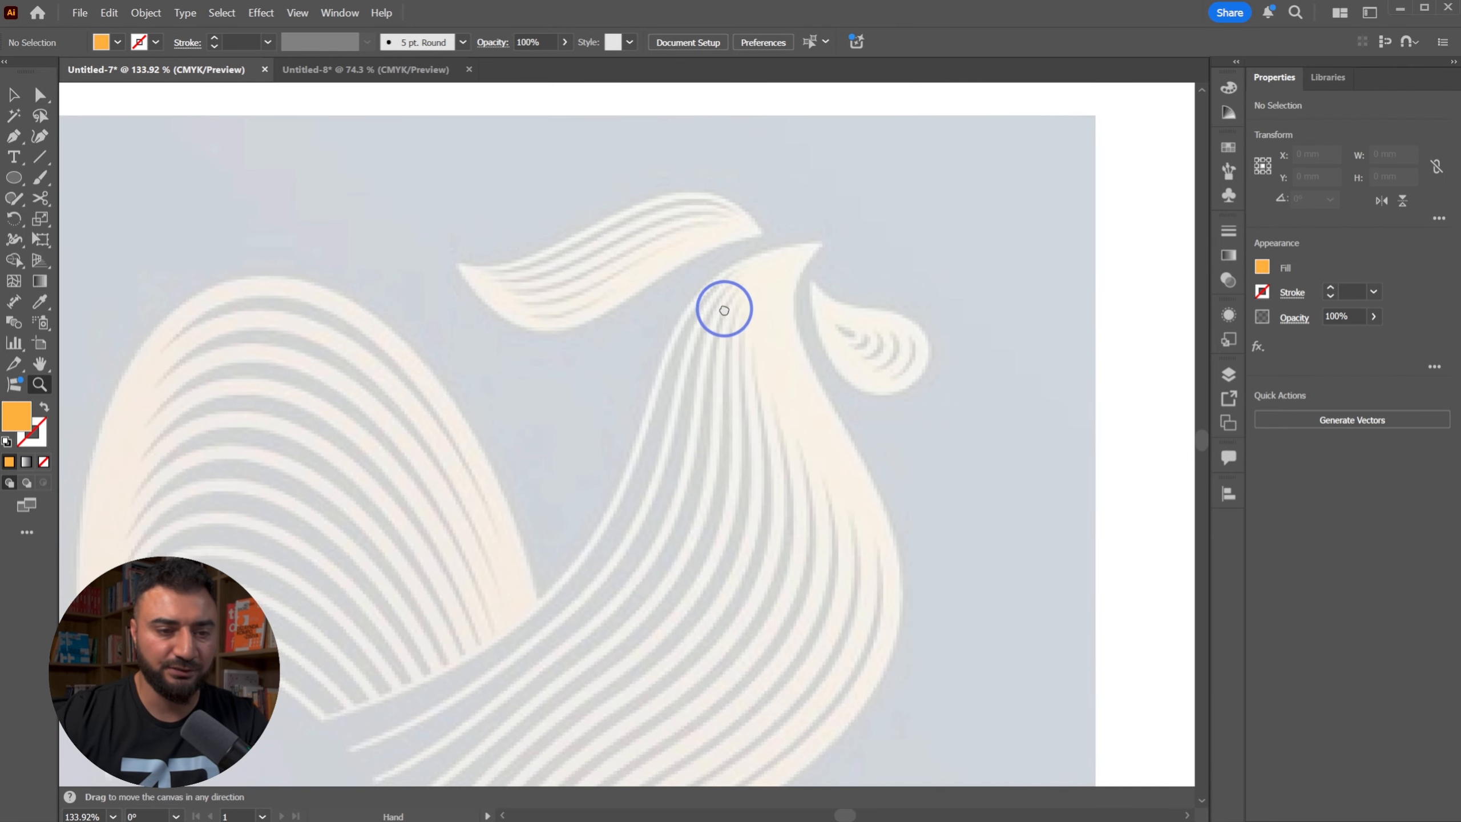
key(p)
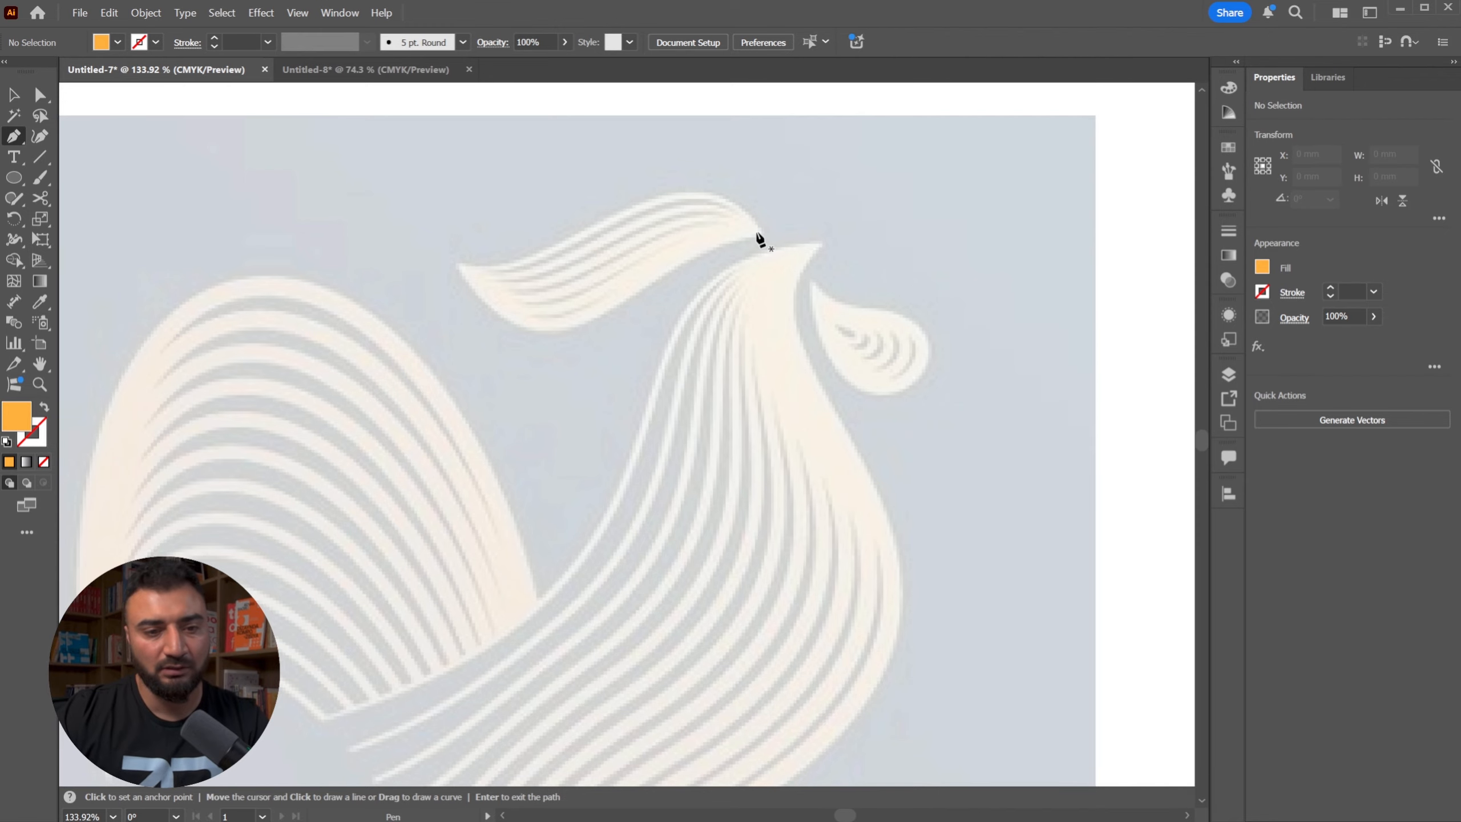
key(z)
alt+click(783, 291)
alt+click(783, 300)
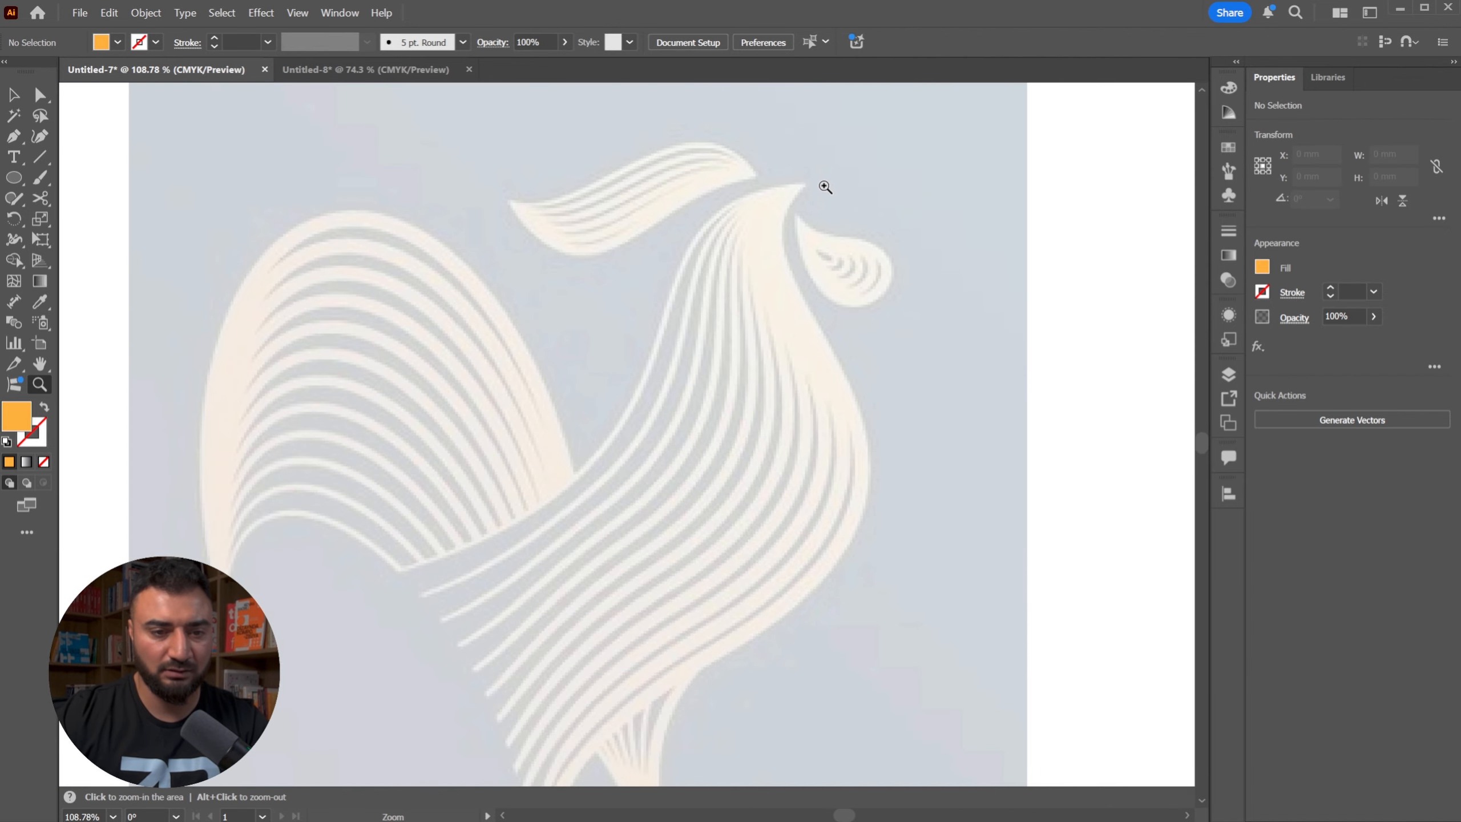
key(p)
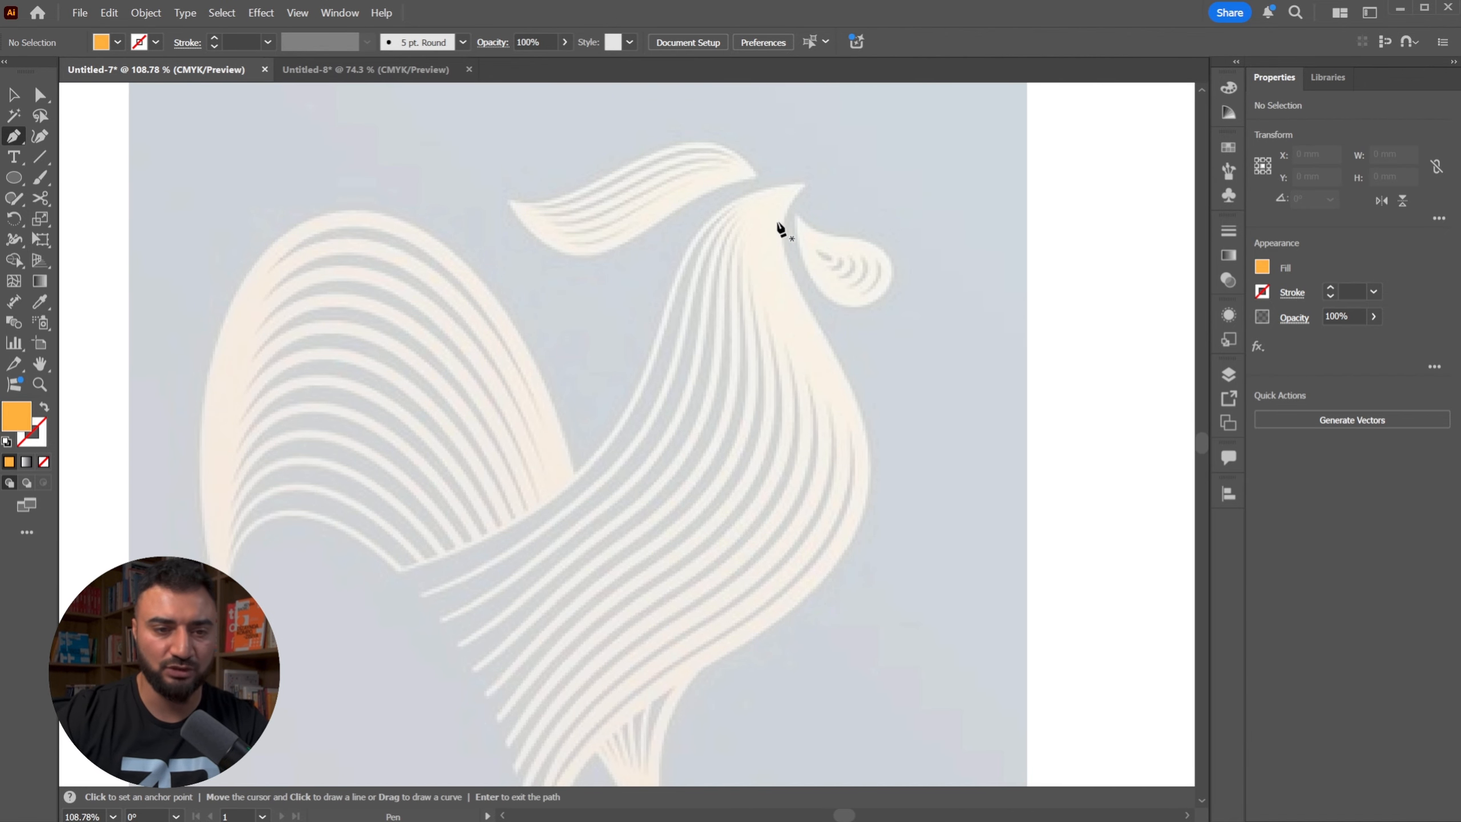
click(803, 187)
drag(671, 287, 631, 408)
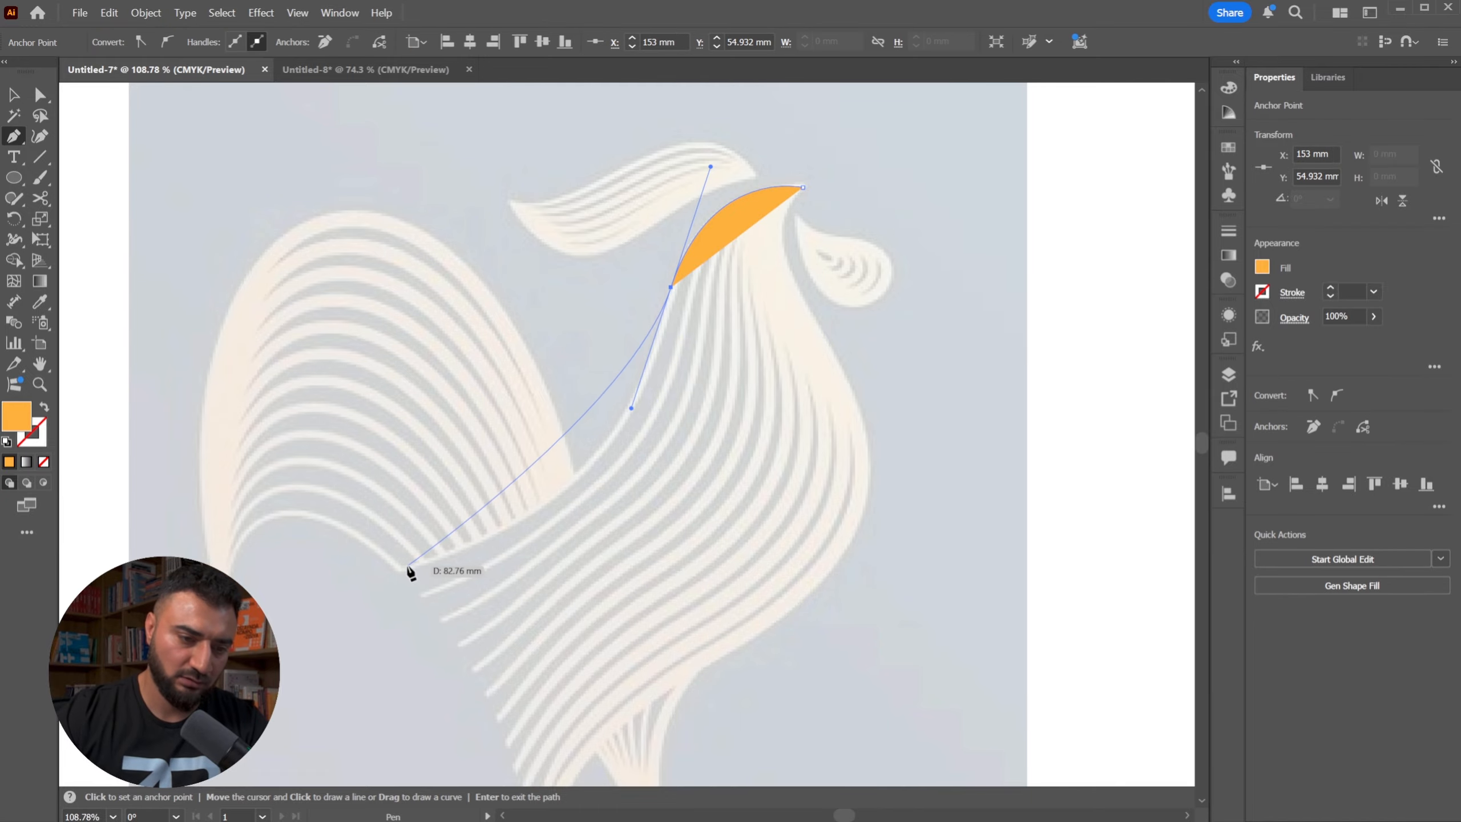
drag(408, 569, 172, 628)
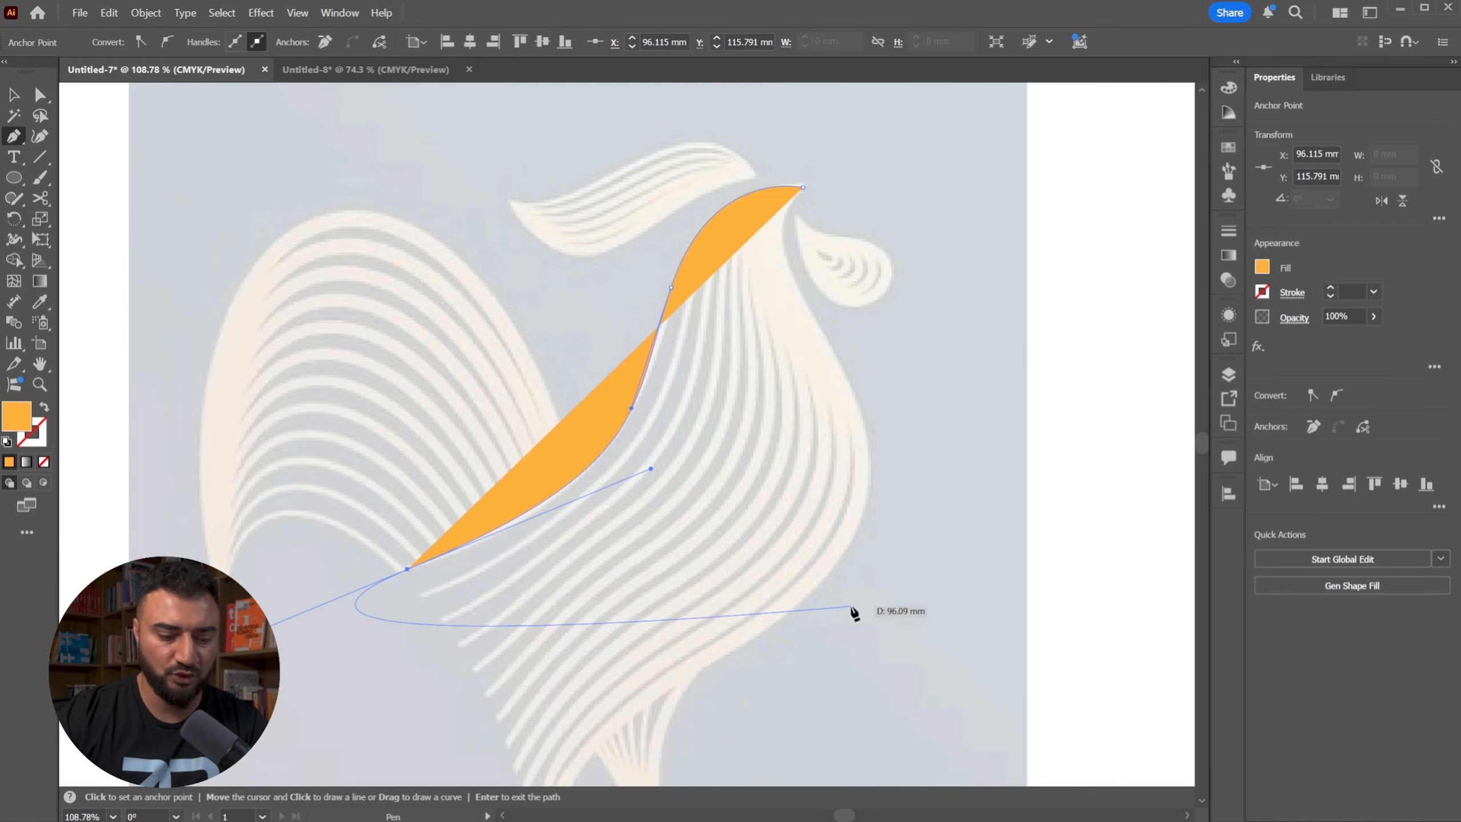
- Swap the back curve's orange fill to its stroke, leaving no fill, and deselect it
key(shift+x)
key(ctrl)
click(1039, 173)
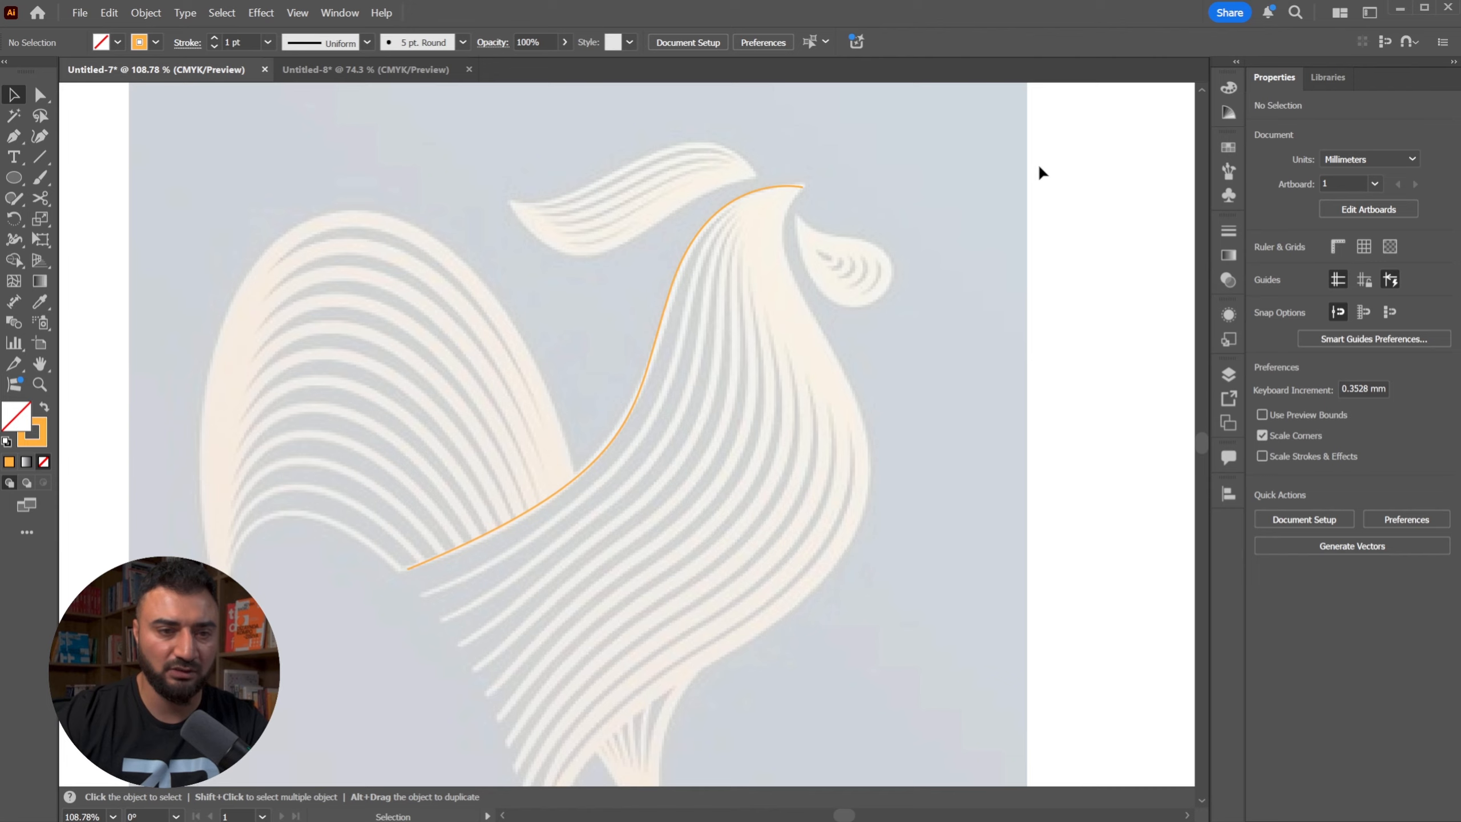
- Set the back curve's stroke weight to 3 pt and deselect it
click(724, 202)
click(214, 38)
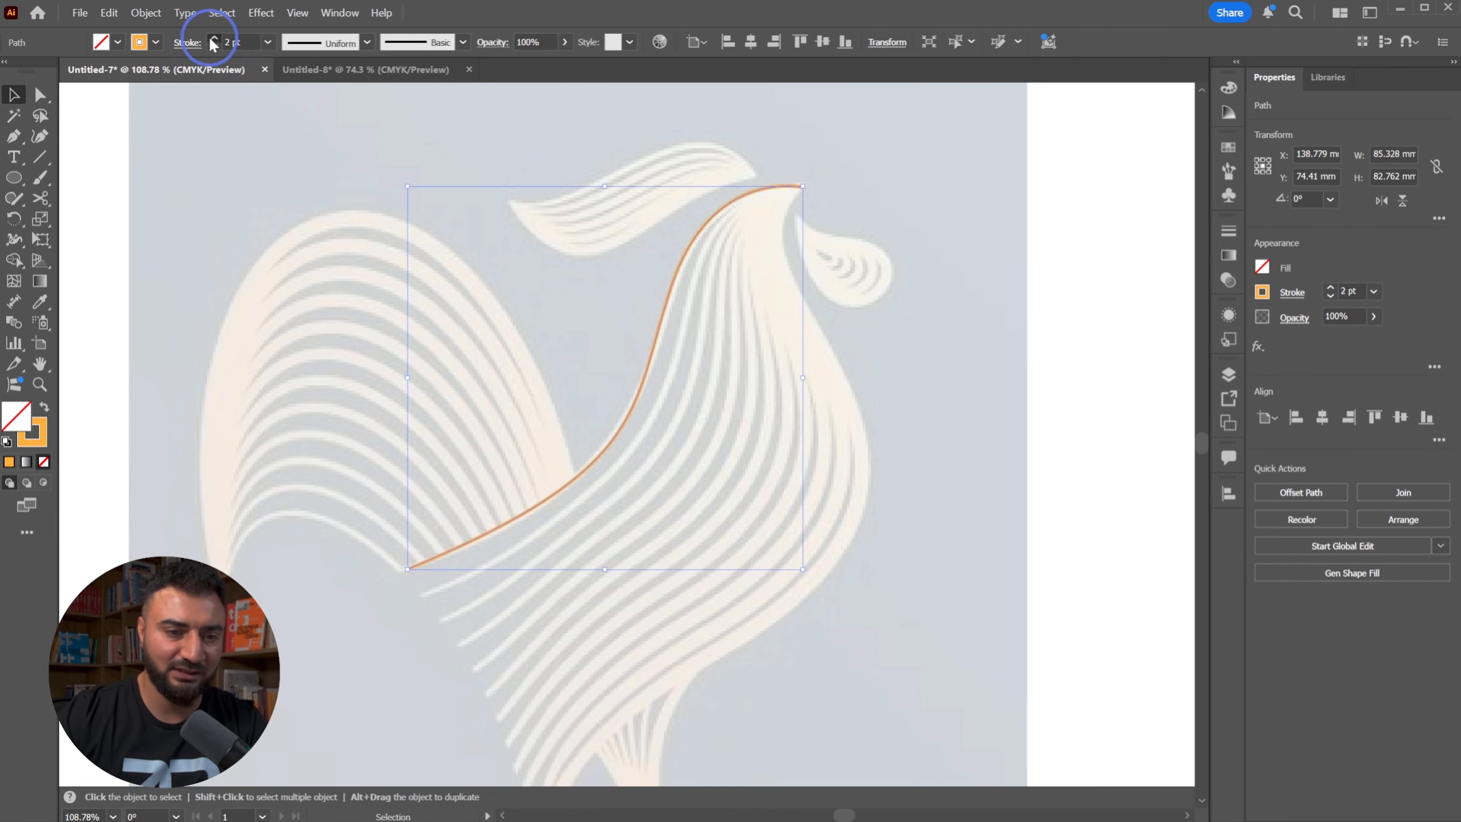
click(214, 37)
click(214, 38)
click(214, 47)
click(214, 46)
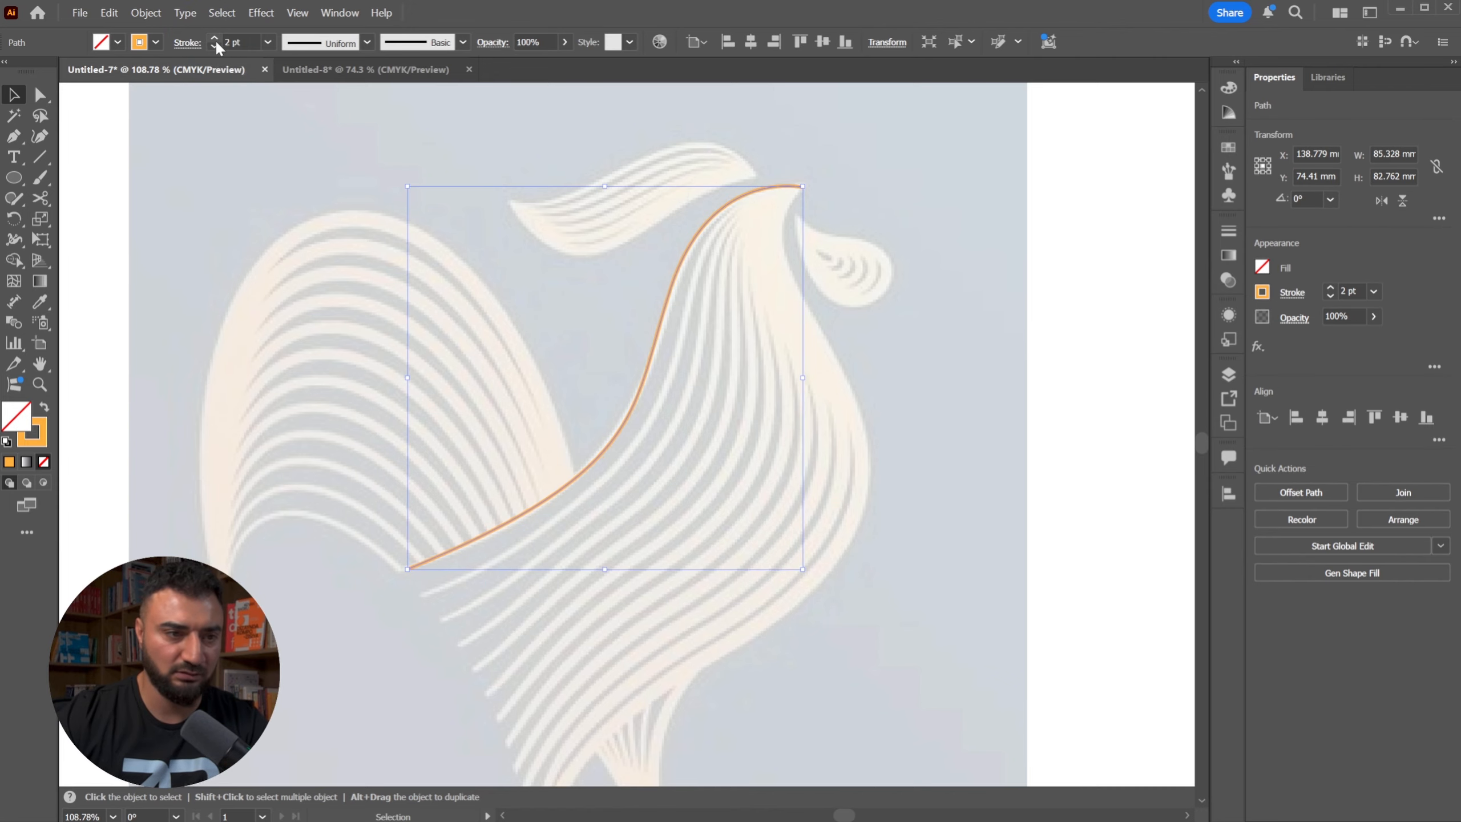
click(214, 38)
click(305, 104)
- Trace the rooster's front with the Pen tool, from the rear foot along the belly and breast to the beak, and deselect it
drag(897, 469, 846, 398)
key(p)
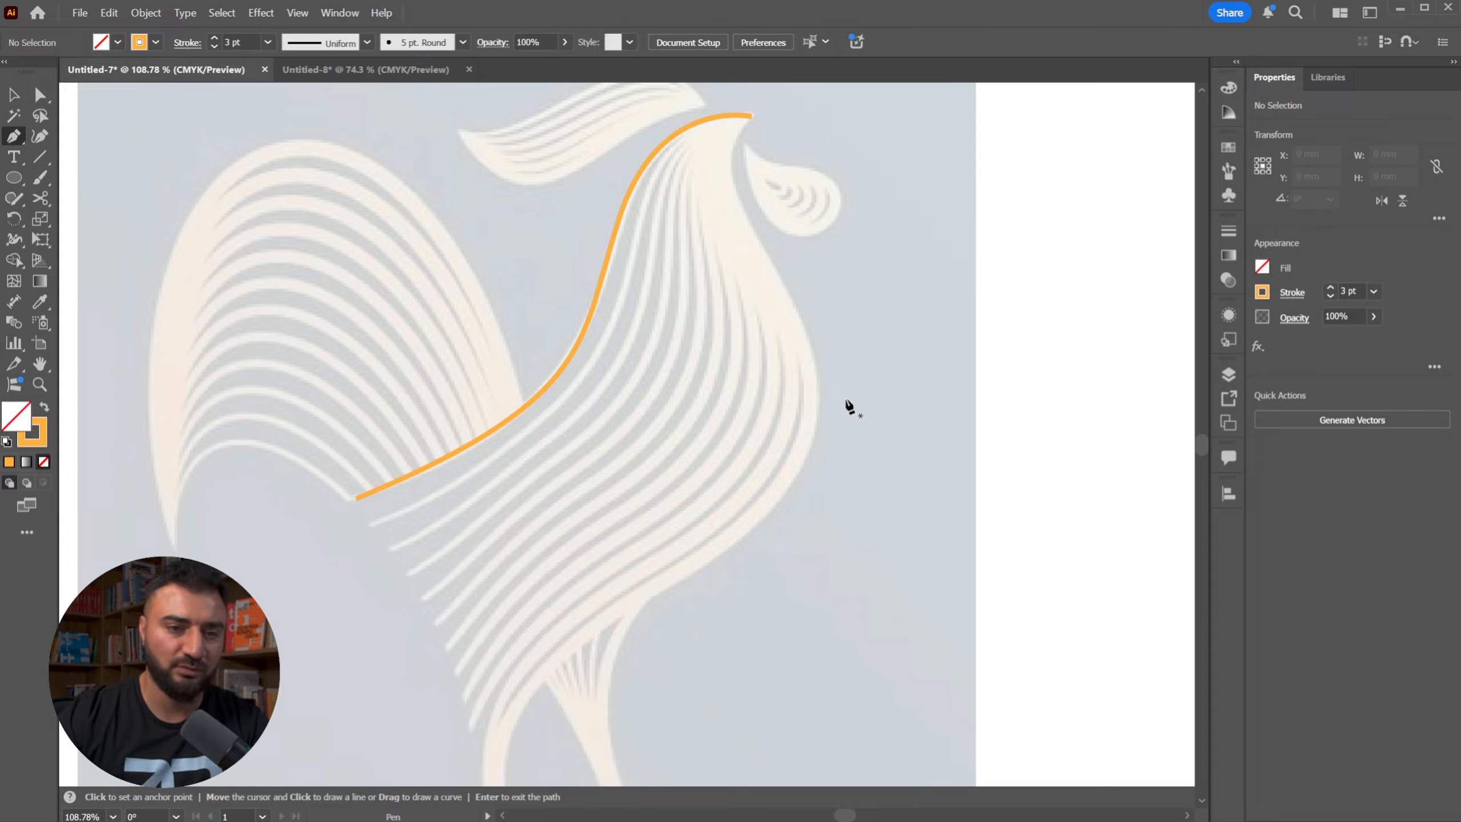
scroll(597, 489, down, 5)
click(472, 679)
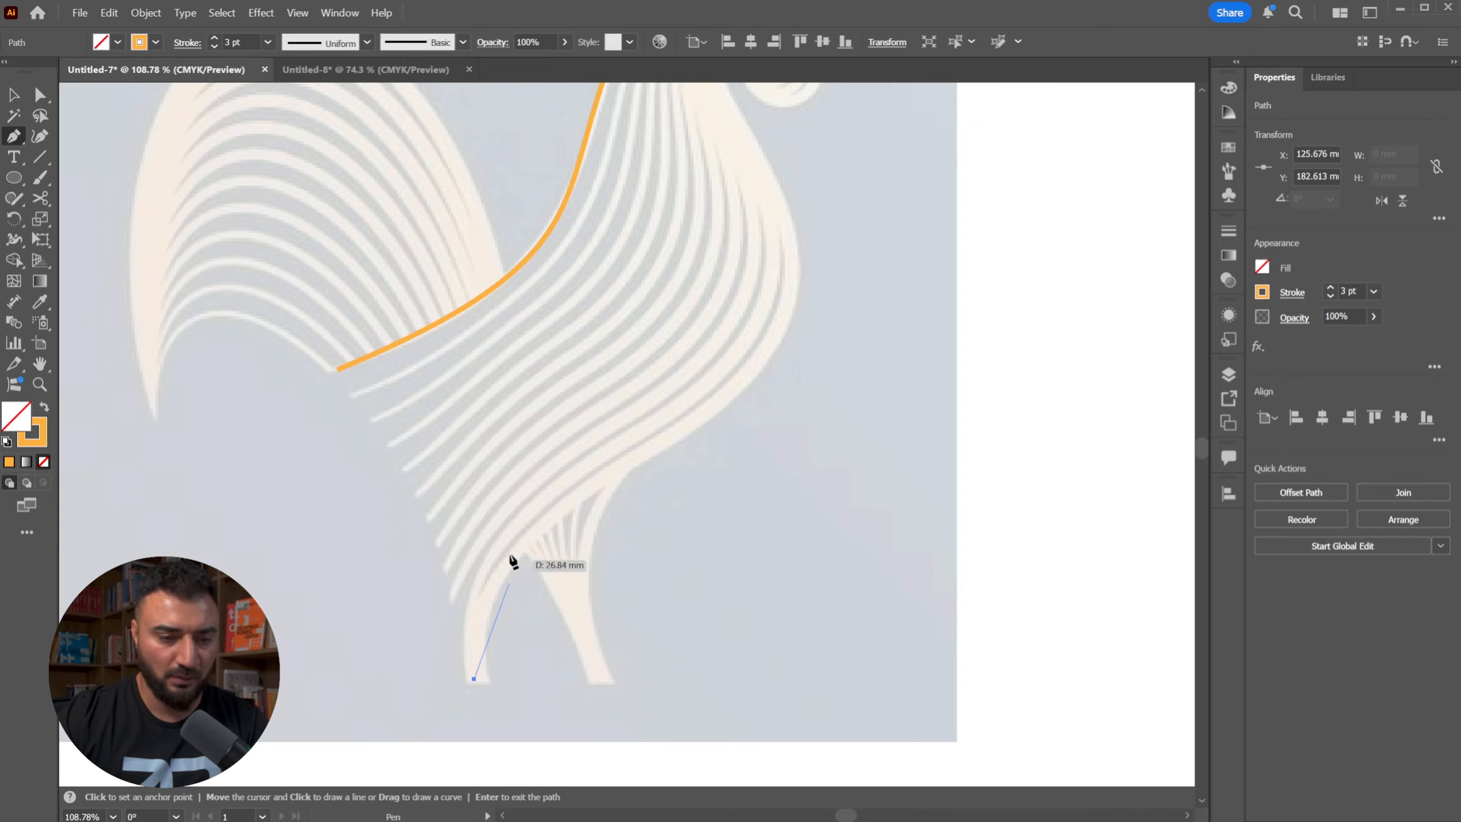
drag(628, 465, 797, 390)
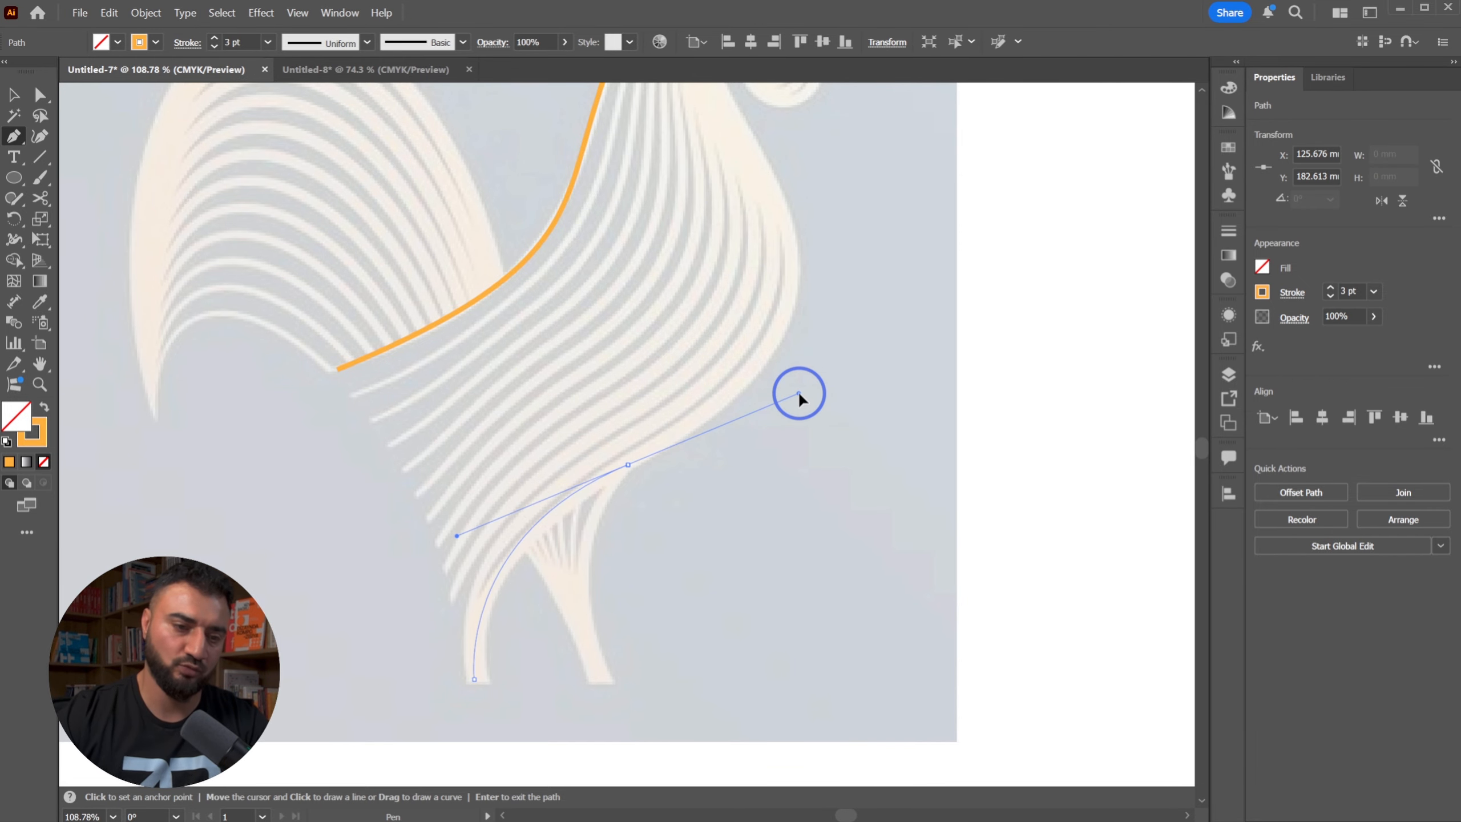
scroll(798, 390, up, 5)
drag(706, 427, 665, 363)
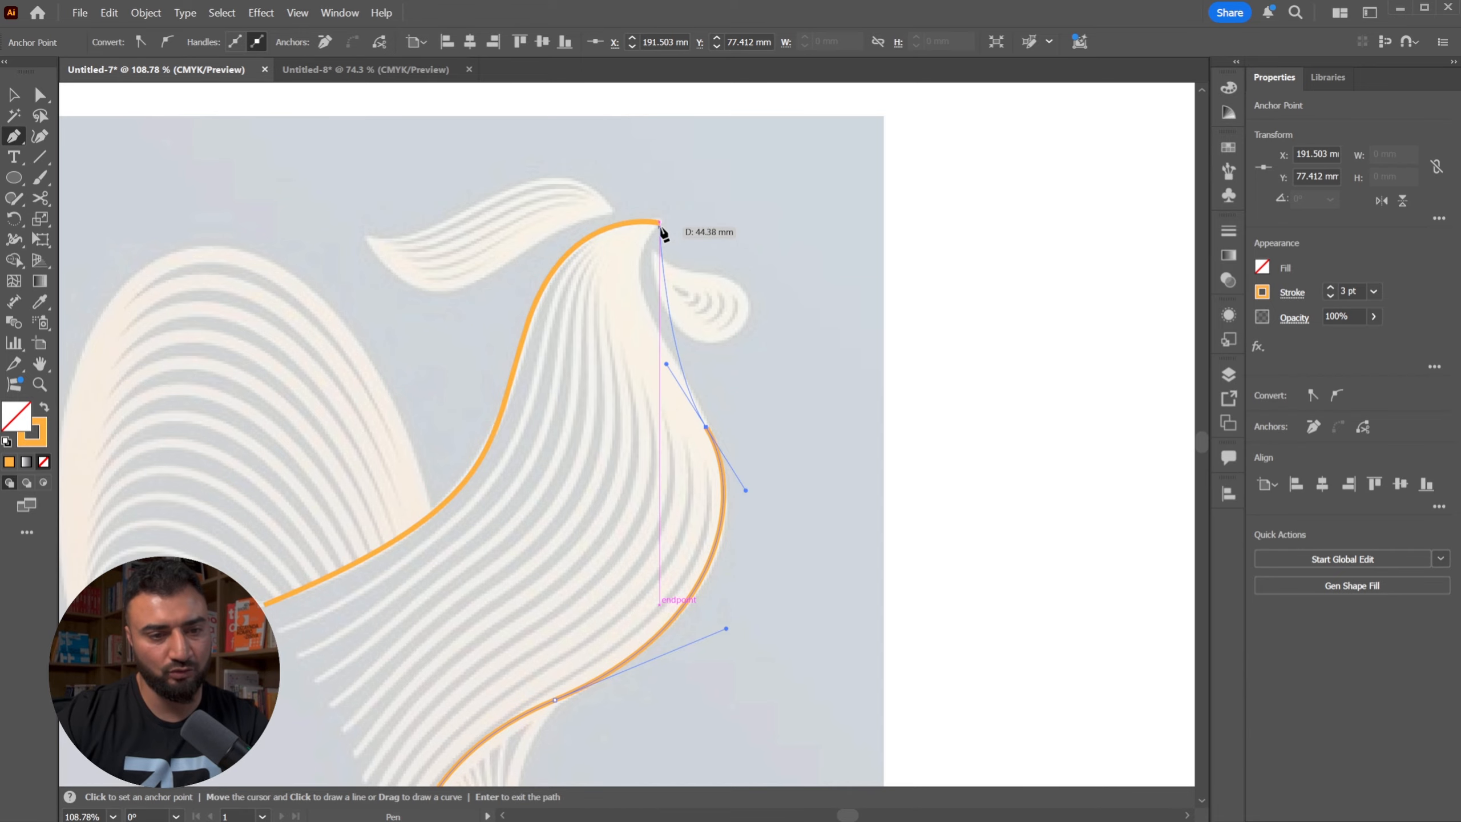
drag(684, 215, 770, 403)
key(v)
click(897, 419)
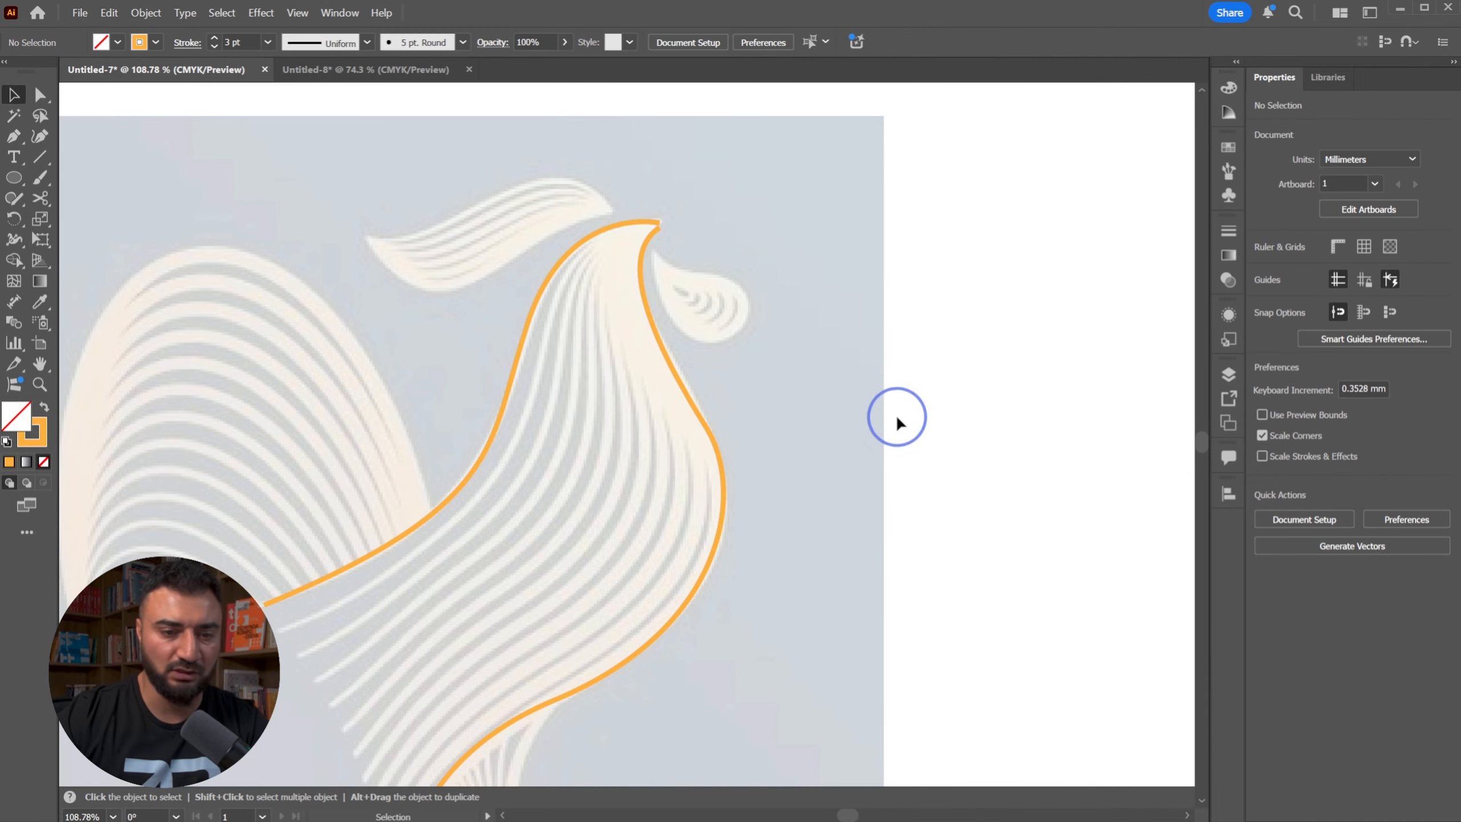
- Set the front curve's stroke weight to 9 pt and deselect it
click(701, 424)
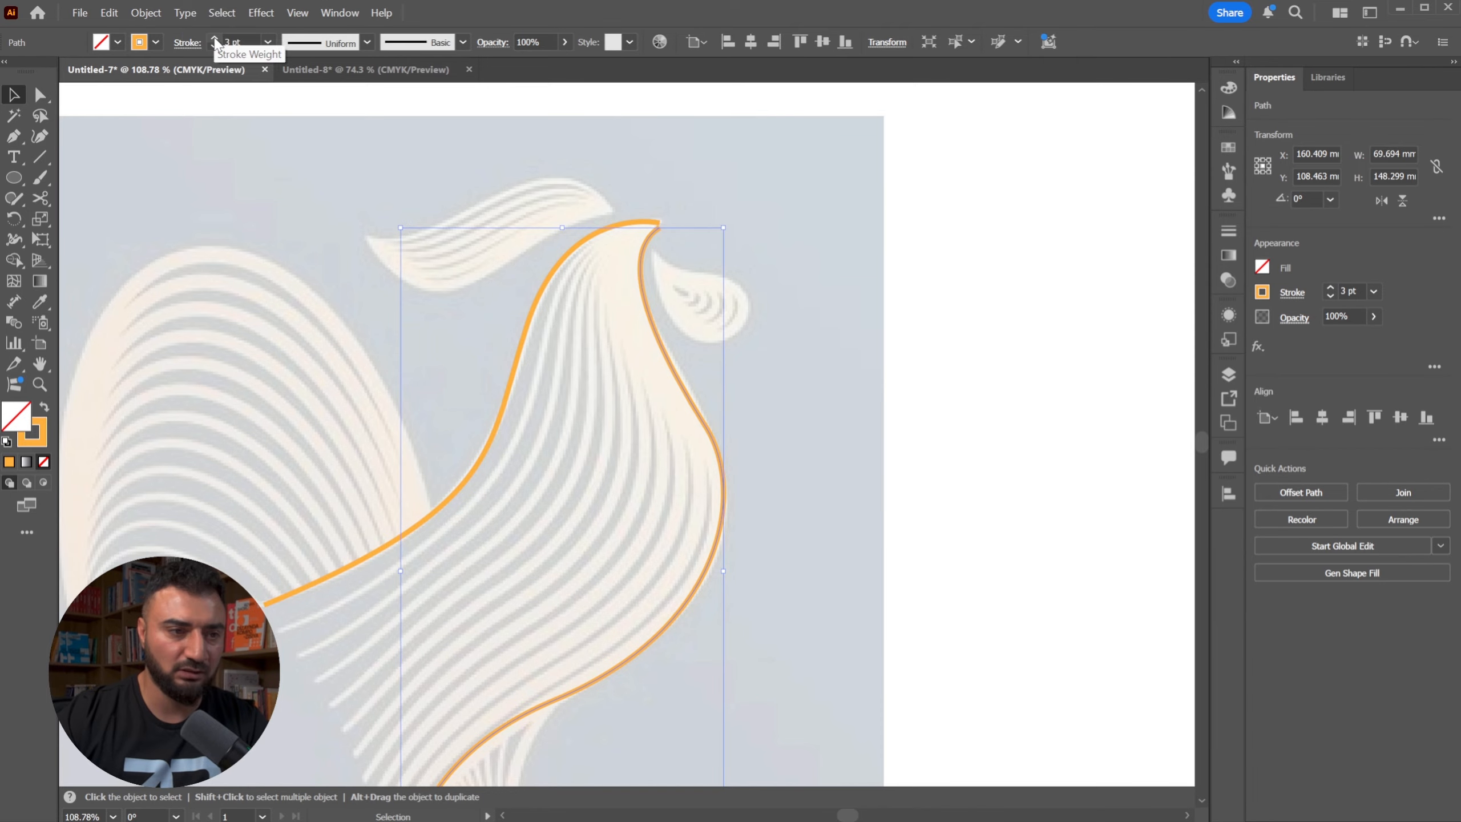
scroll(216, 44, up, 9)
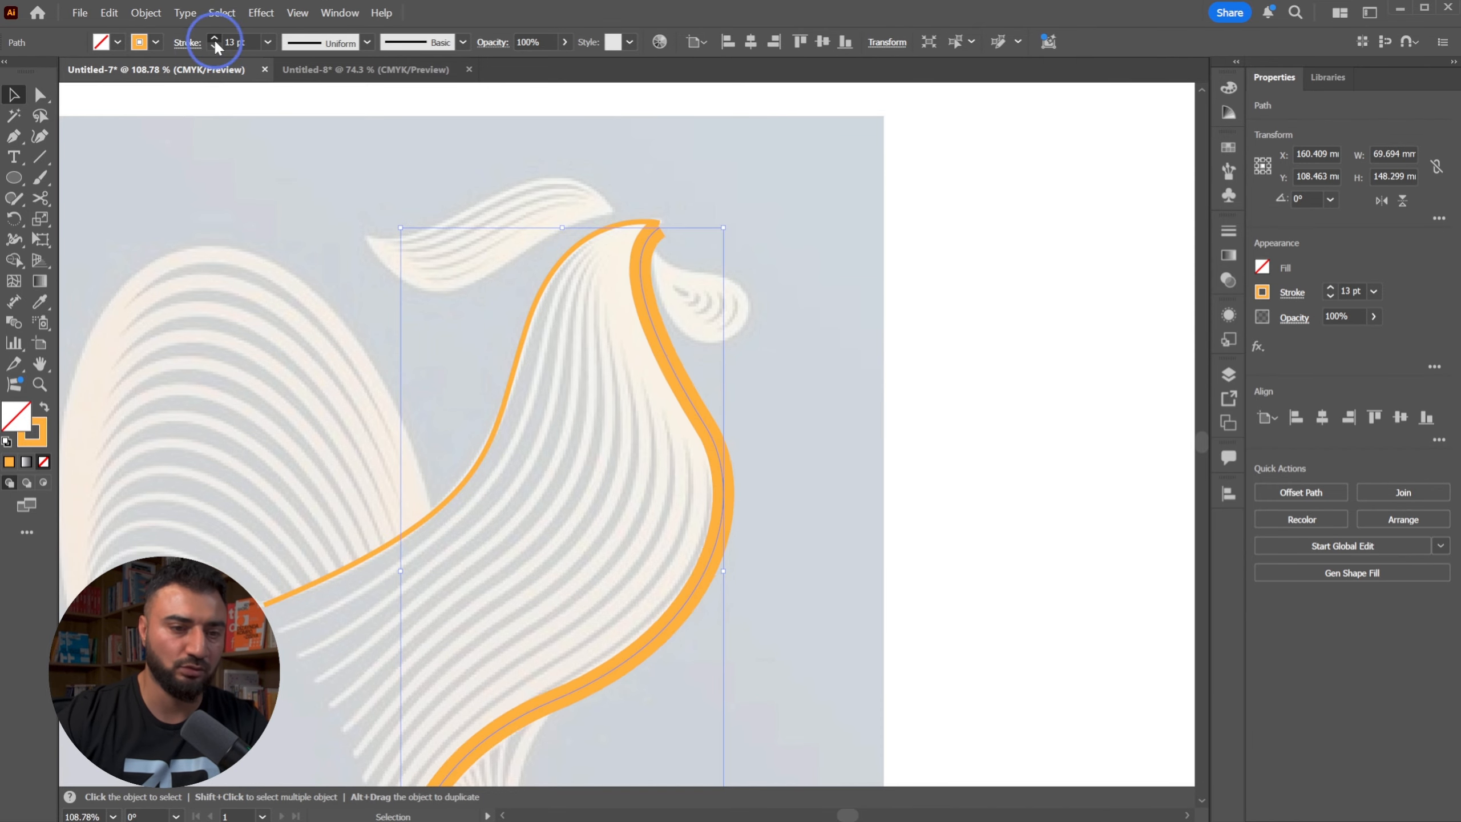
scroll(217, 44, down, 3)
click(742, 352)
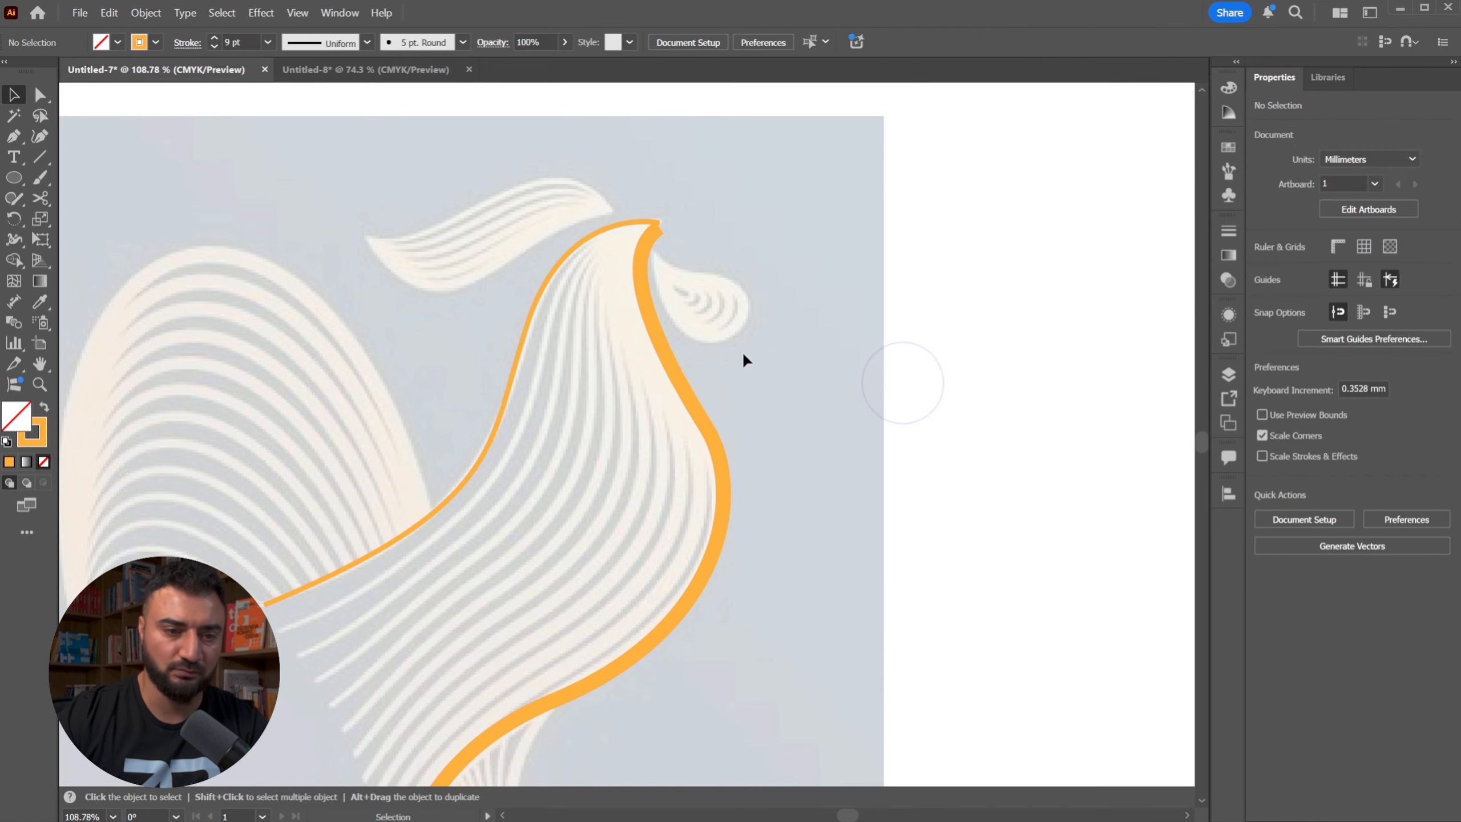
- Select the rooster's back and front curves together and make a blend from them
scroll(739, 352, down, 2)
click(721, 367)
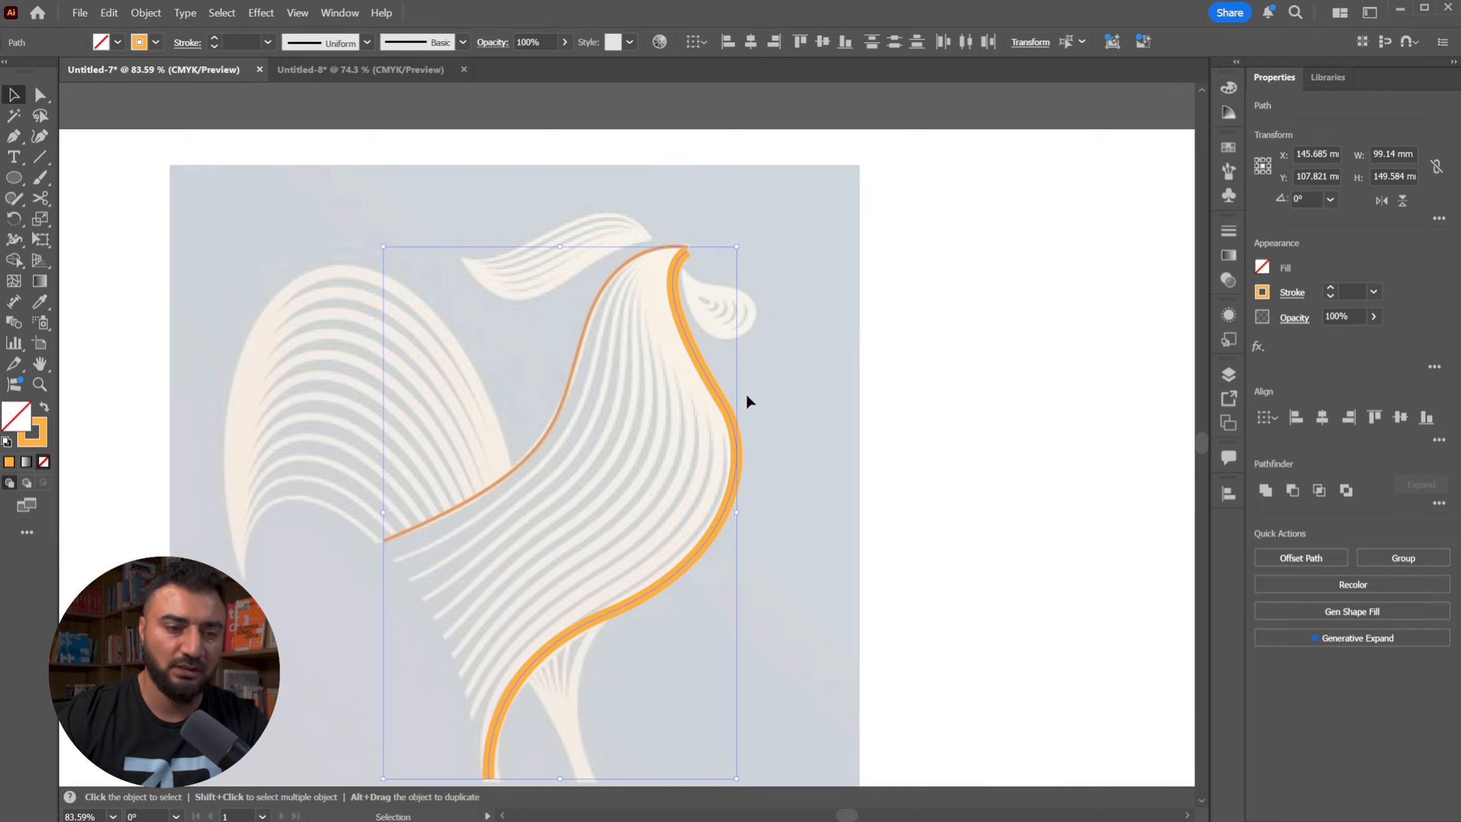
key(ctrl+alt)
key(ctrl+alt+b)
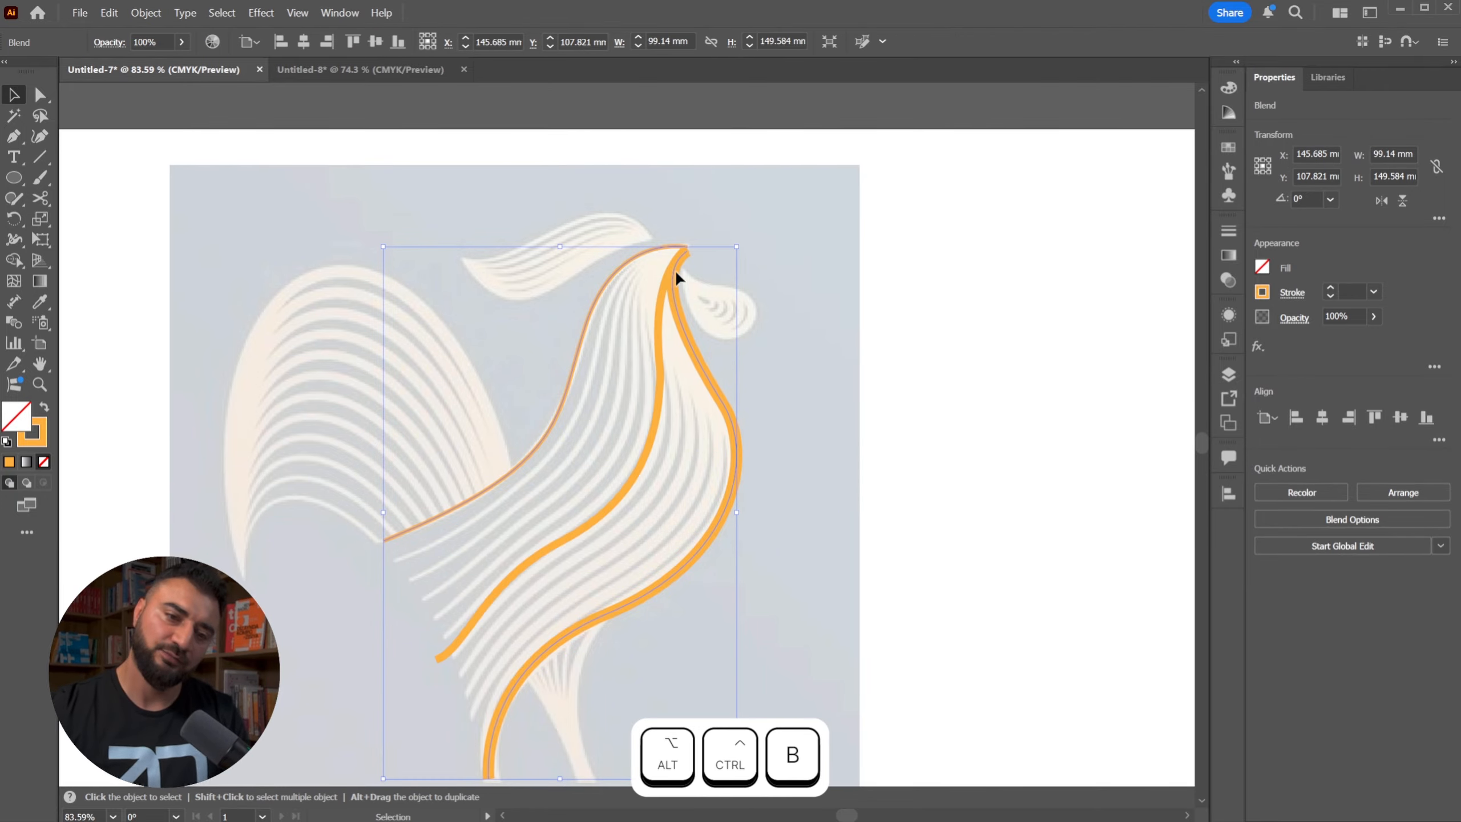
- Set the body blend's spacing to Specified Steps with 10 steps and deselect it
key(w)
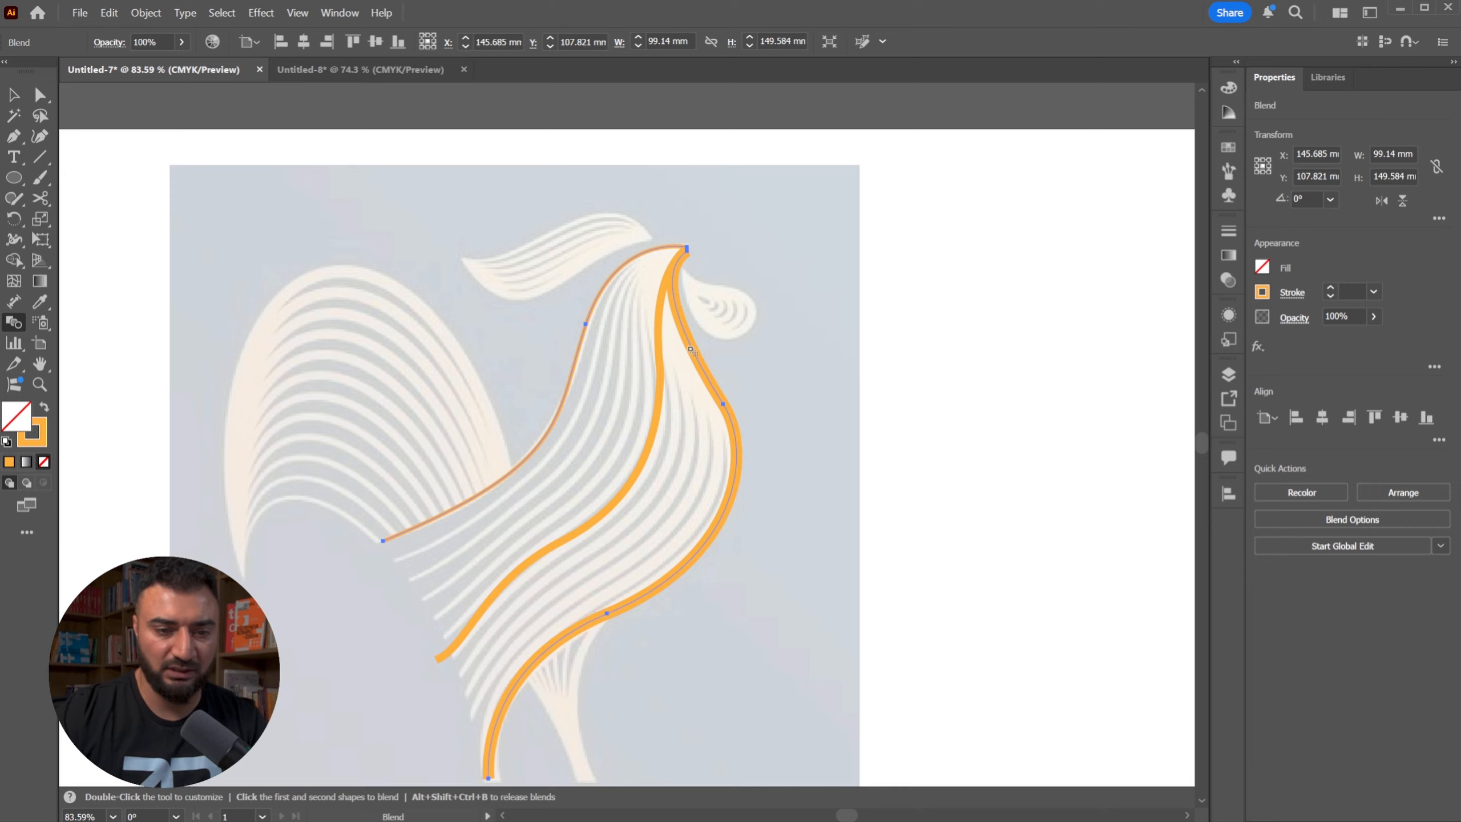
alt+click(695, 351)
click(1100, 179)
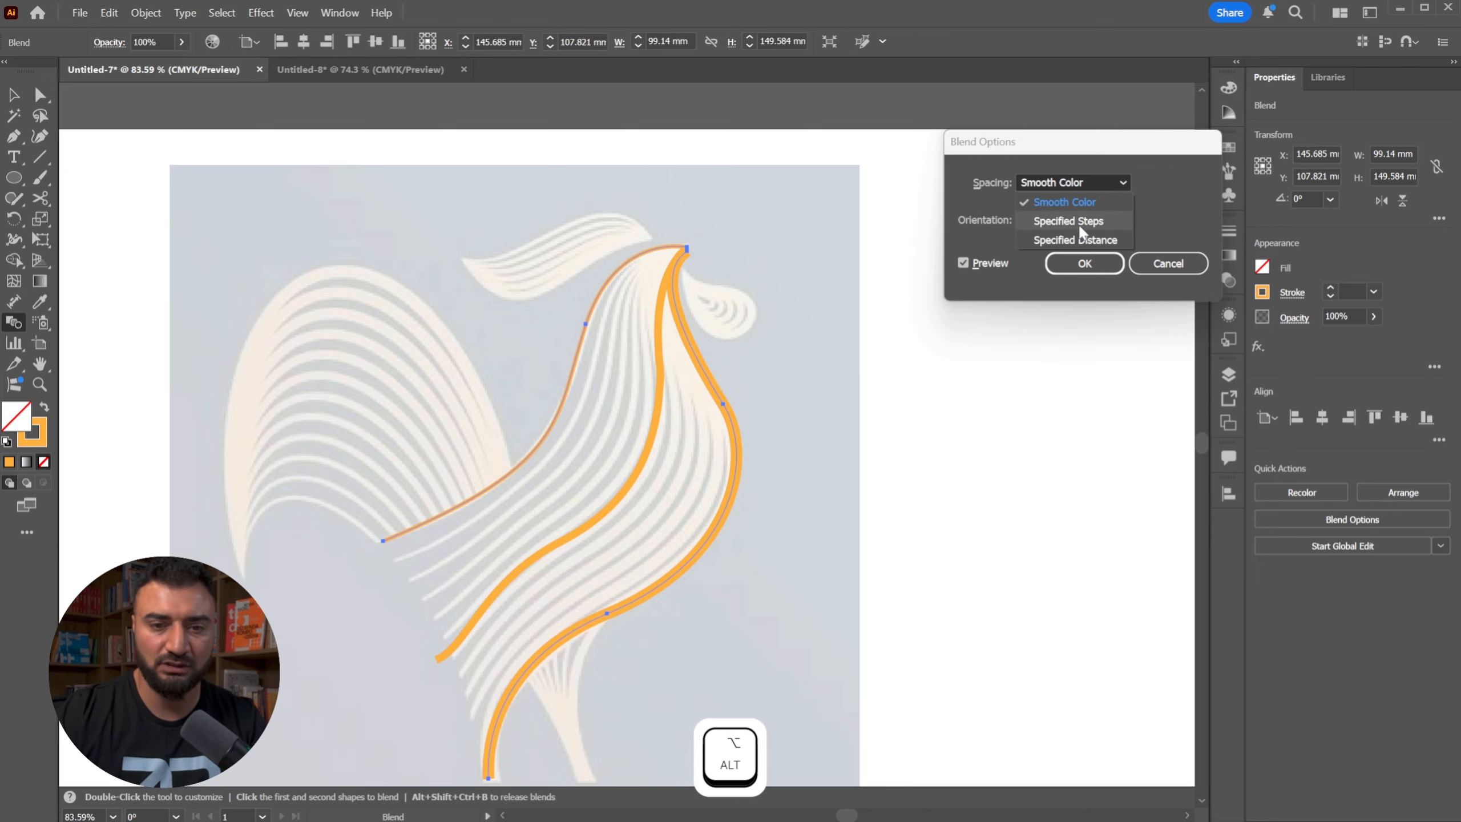
click(1068, 221)
text(7)
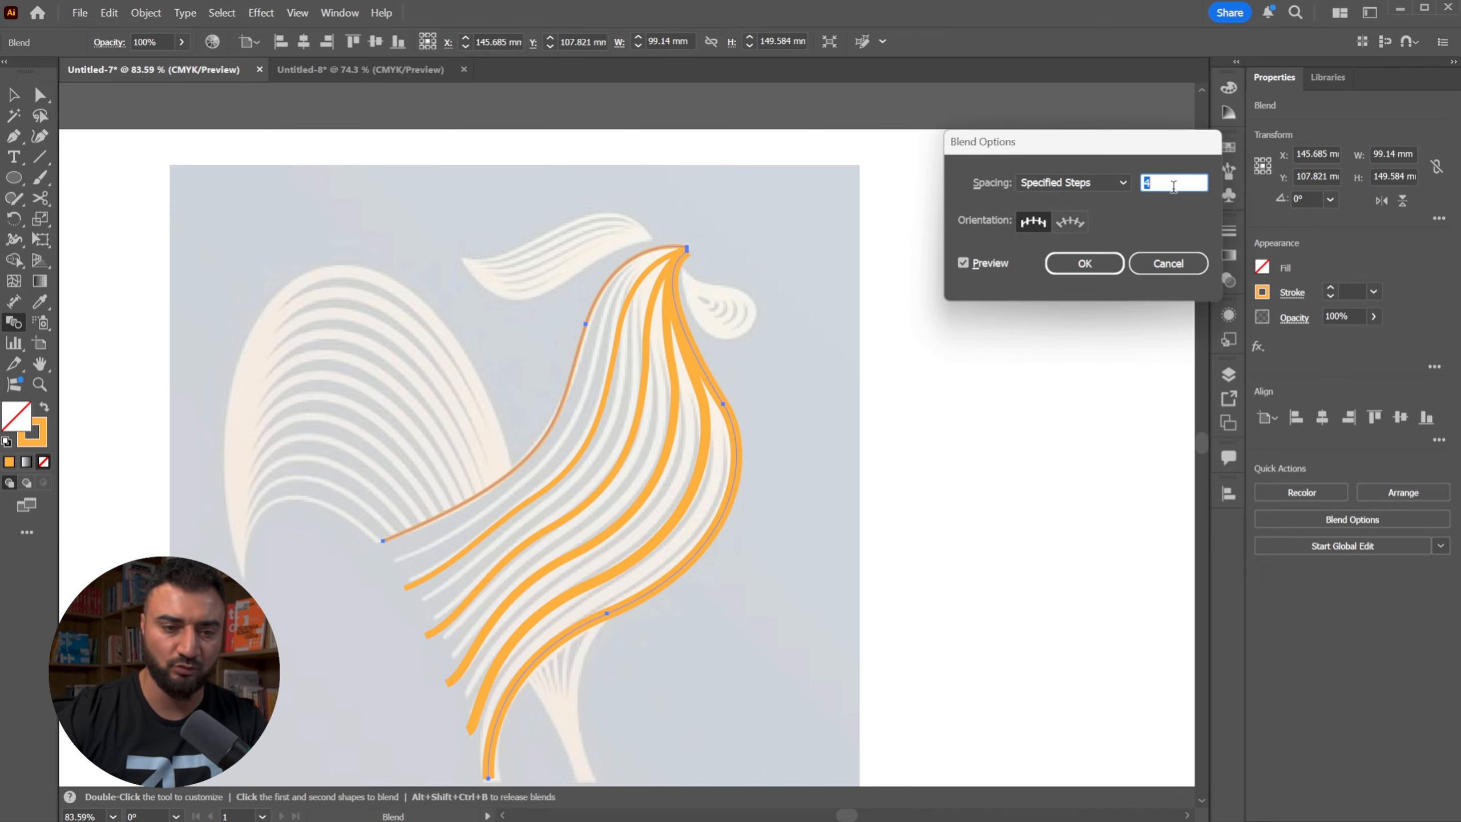
key(Up)
key(Up)
key(Up)
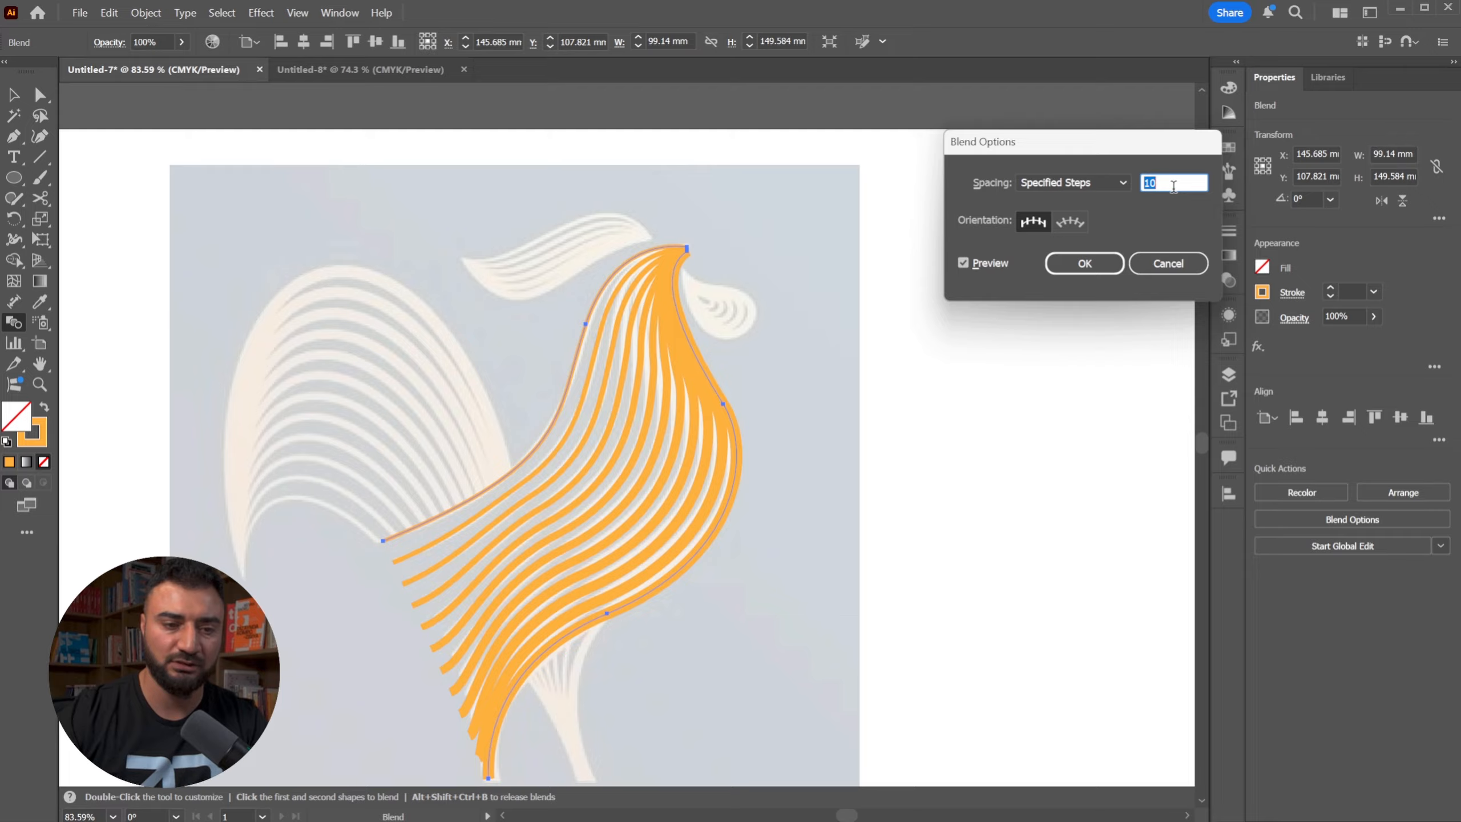
click(1084, 263)
key(v)
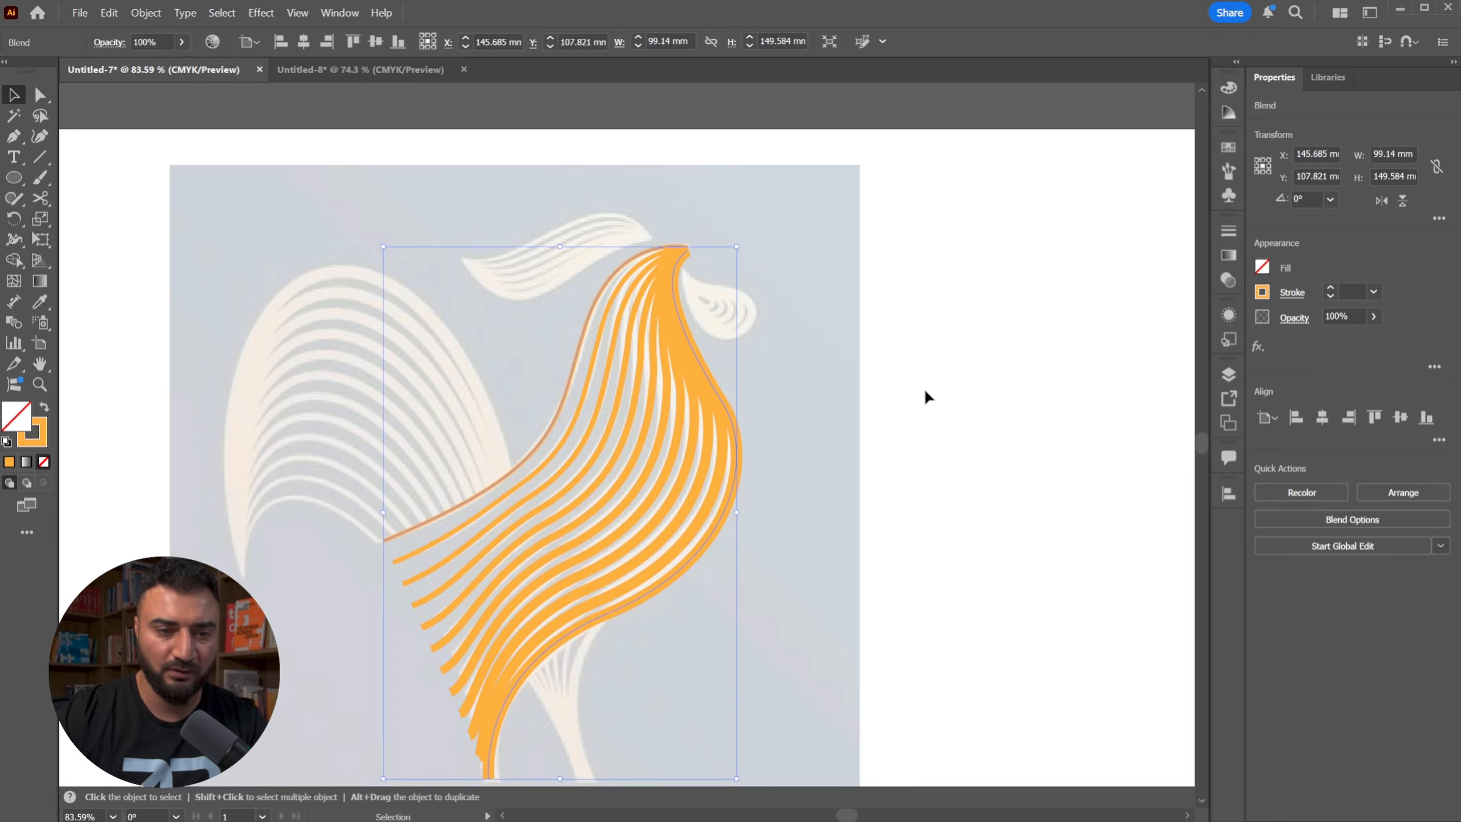
click(926, 395)
- Trace the tail's outer arch with the Pen tool, from the tail tip over the top to the rooster's back
key(space)
drag(545, 505, 643, 444)
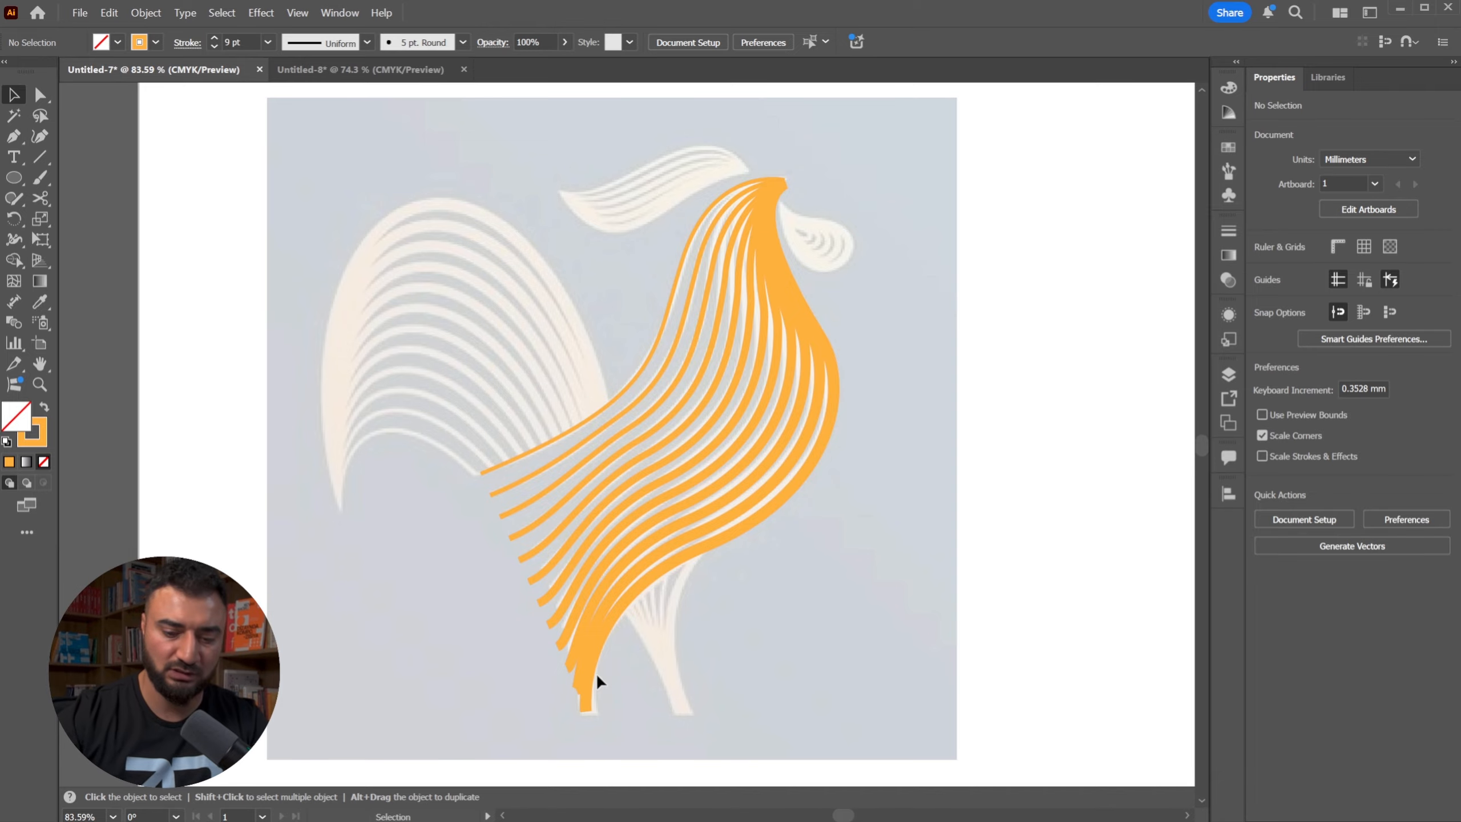
key(p)
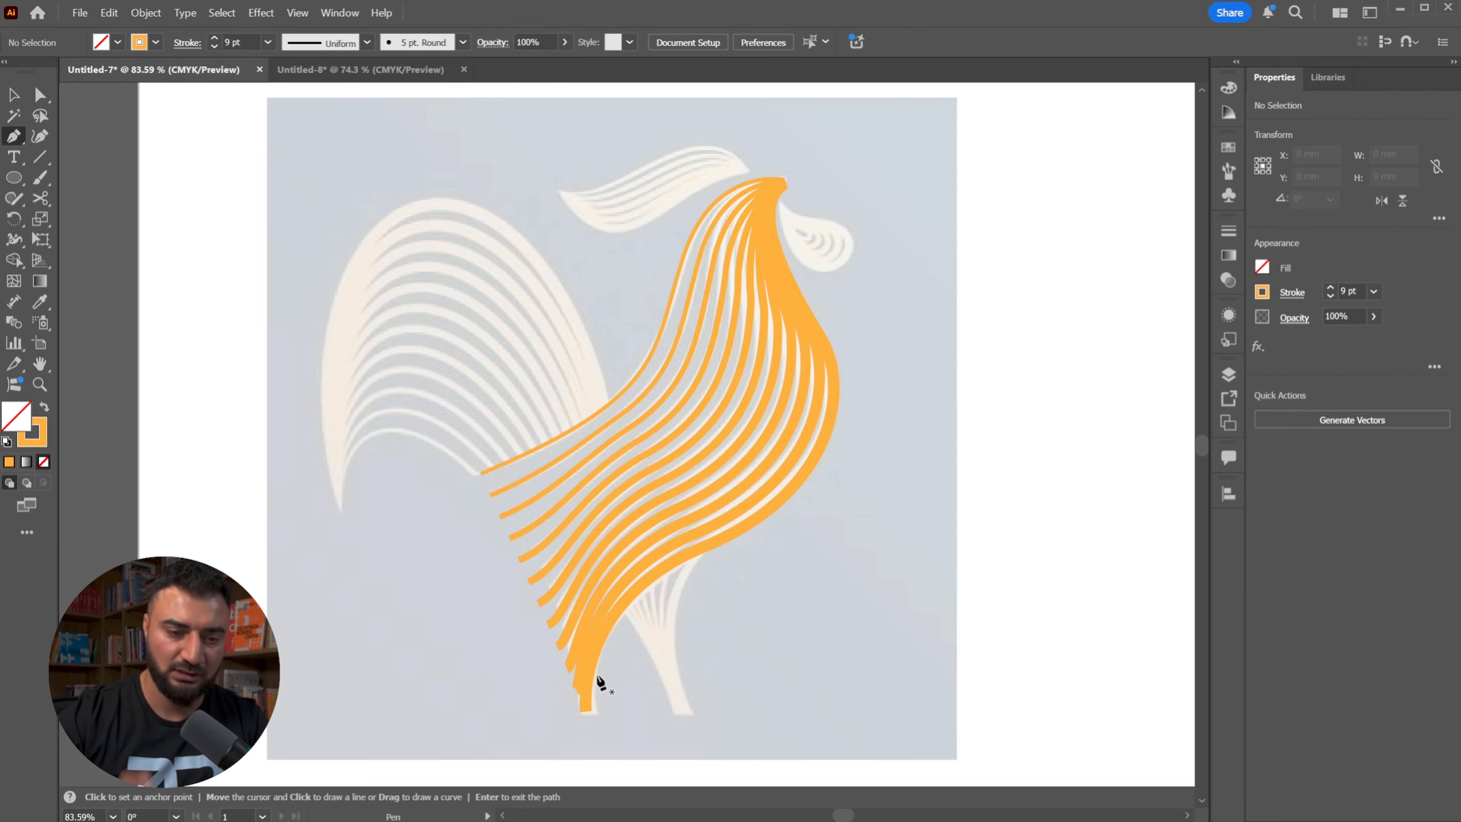
click(339, 509)
drag(411, 205, 548, 180)
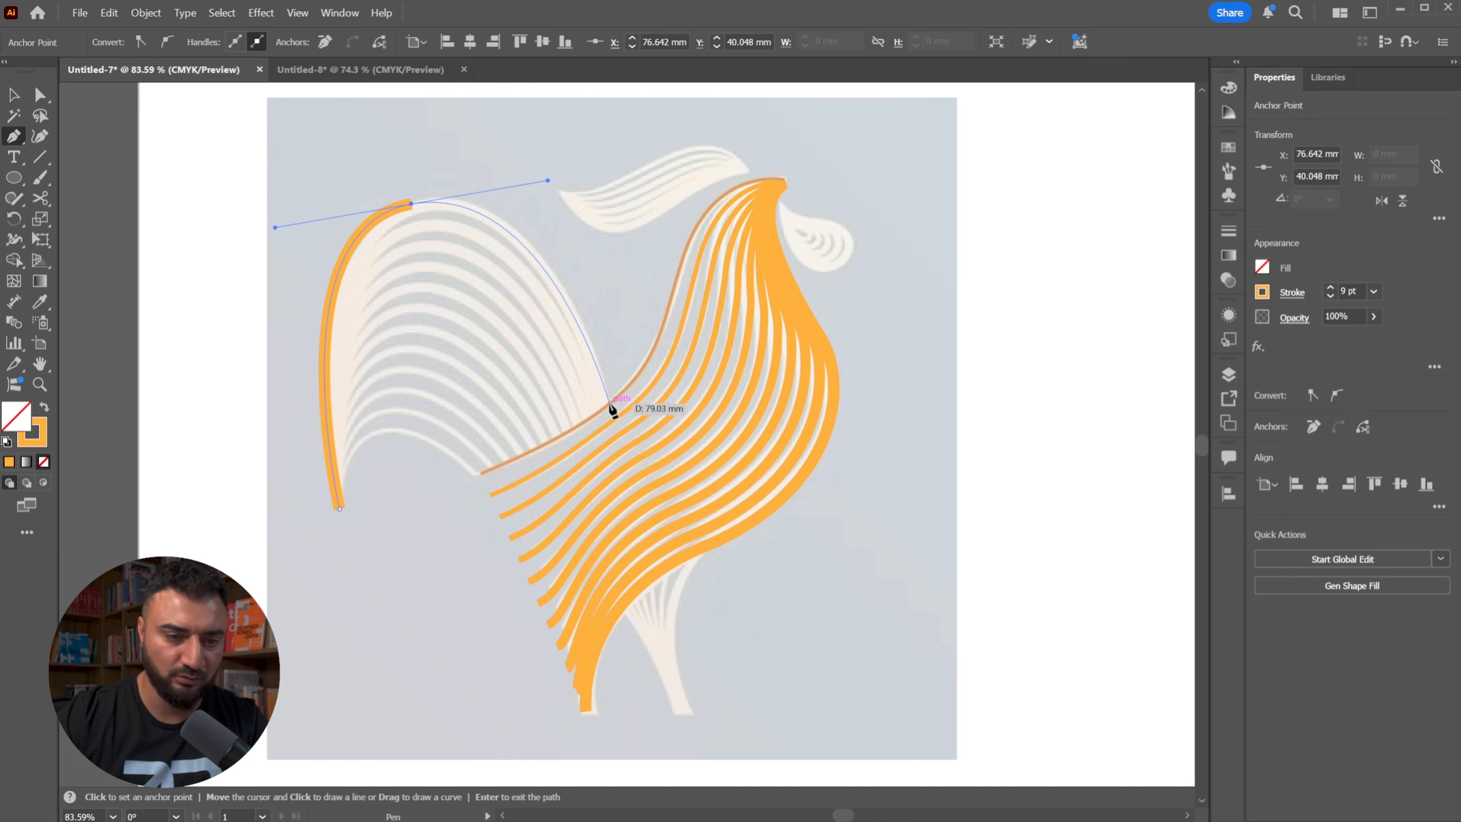
click(610, 406)
key(v)
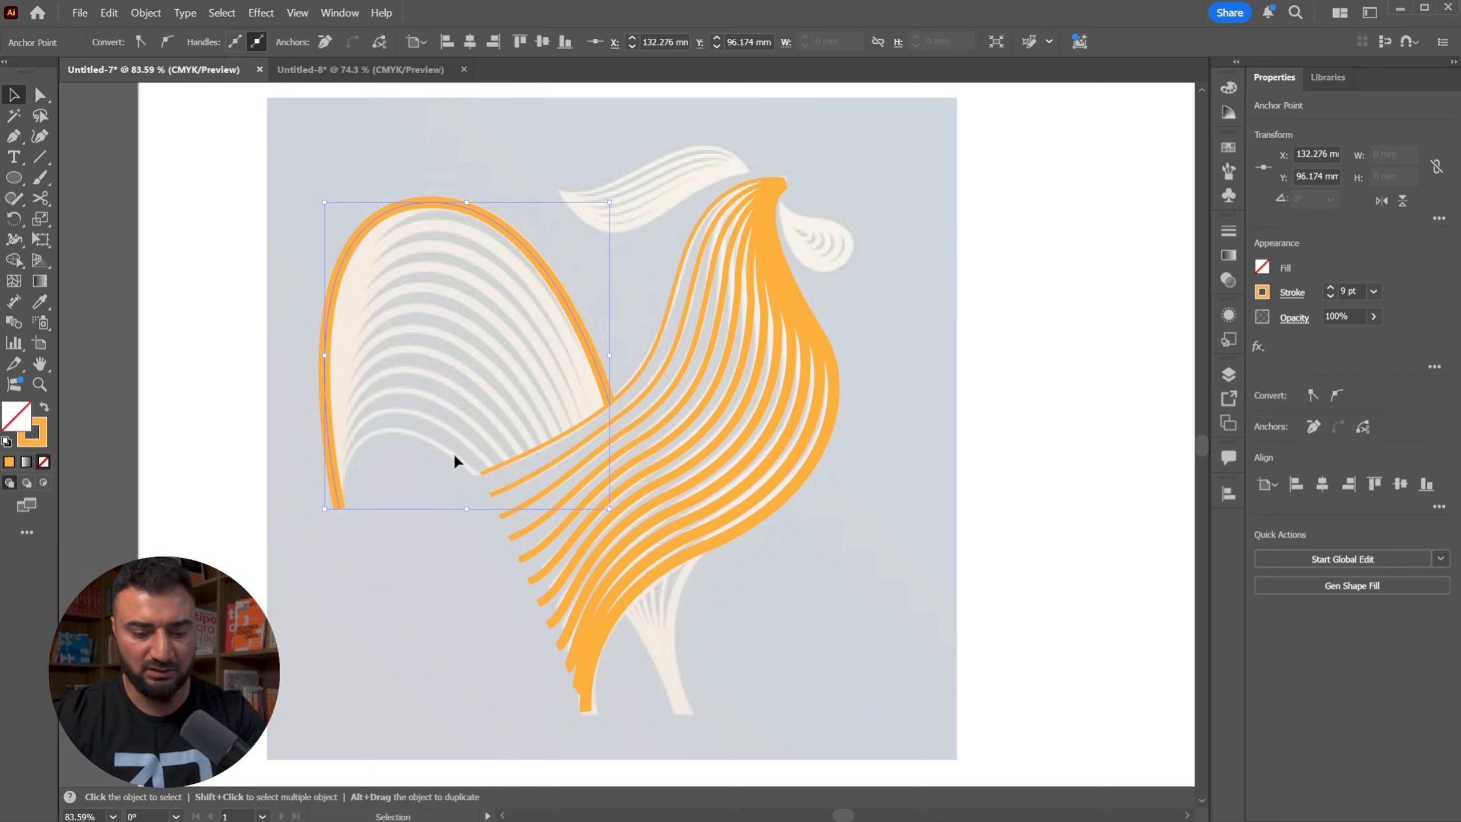
- Trace the tail's inner arch with the Pen tool, from the rump to the tail tip, and refine its curve handle
key(p)
click(475, 477)
mouse_move(372, 439)
mouse_down()
mouse_move(318, 470)
mouse_move(384, 457)
mouse_up()
key(ctrl)
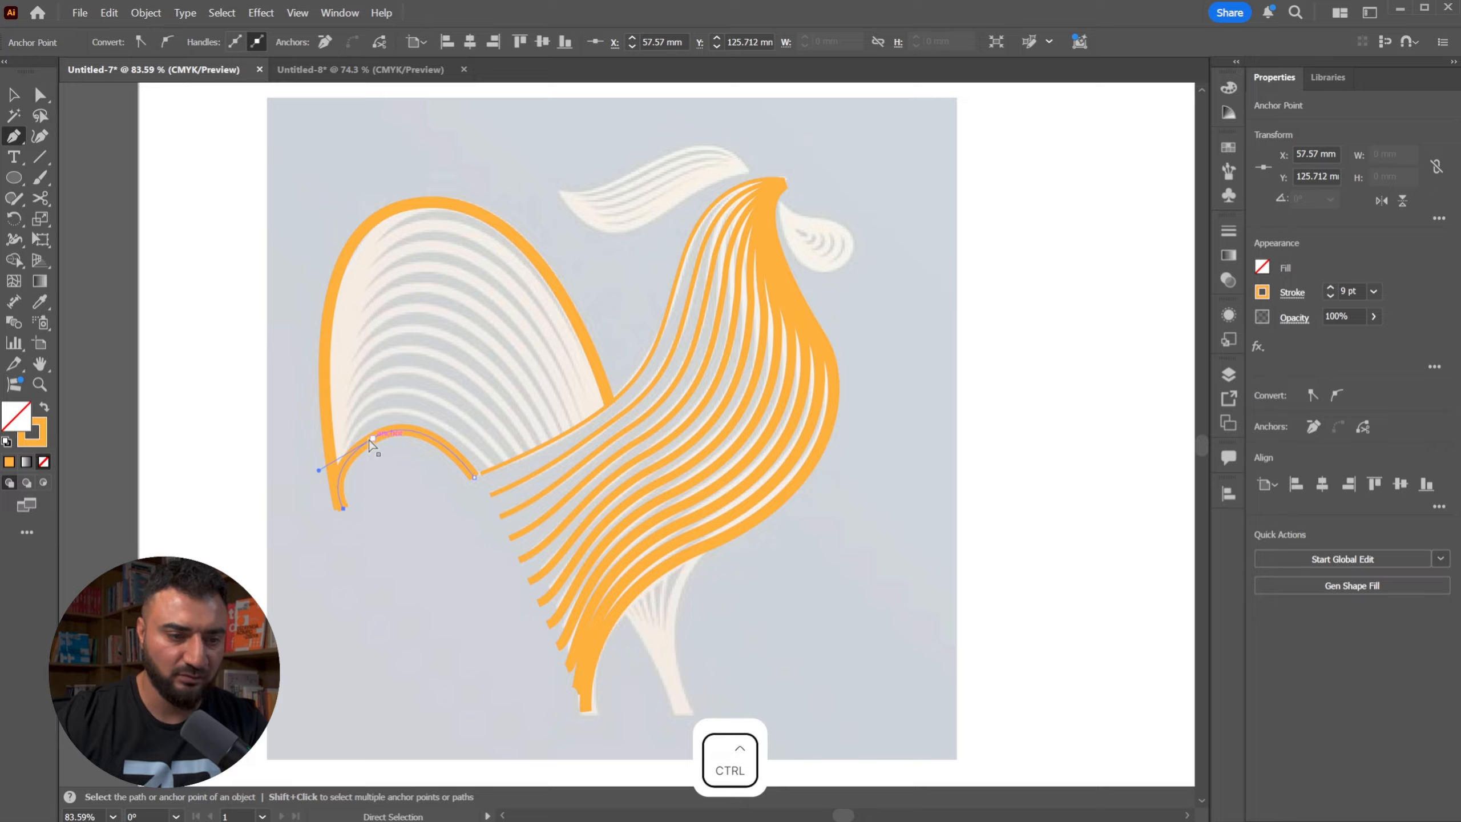
ctrl+click(336, 457)
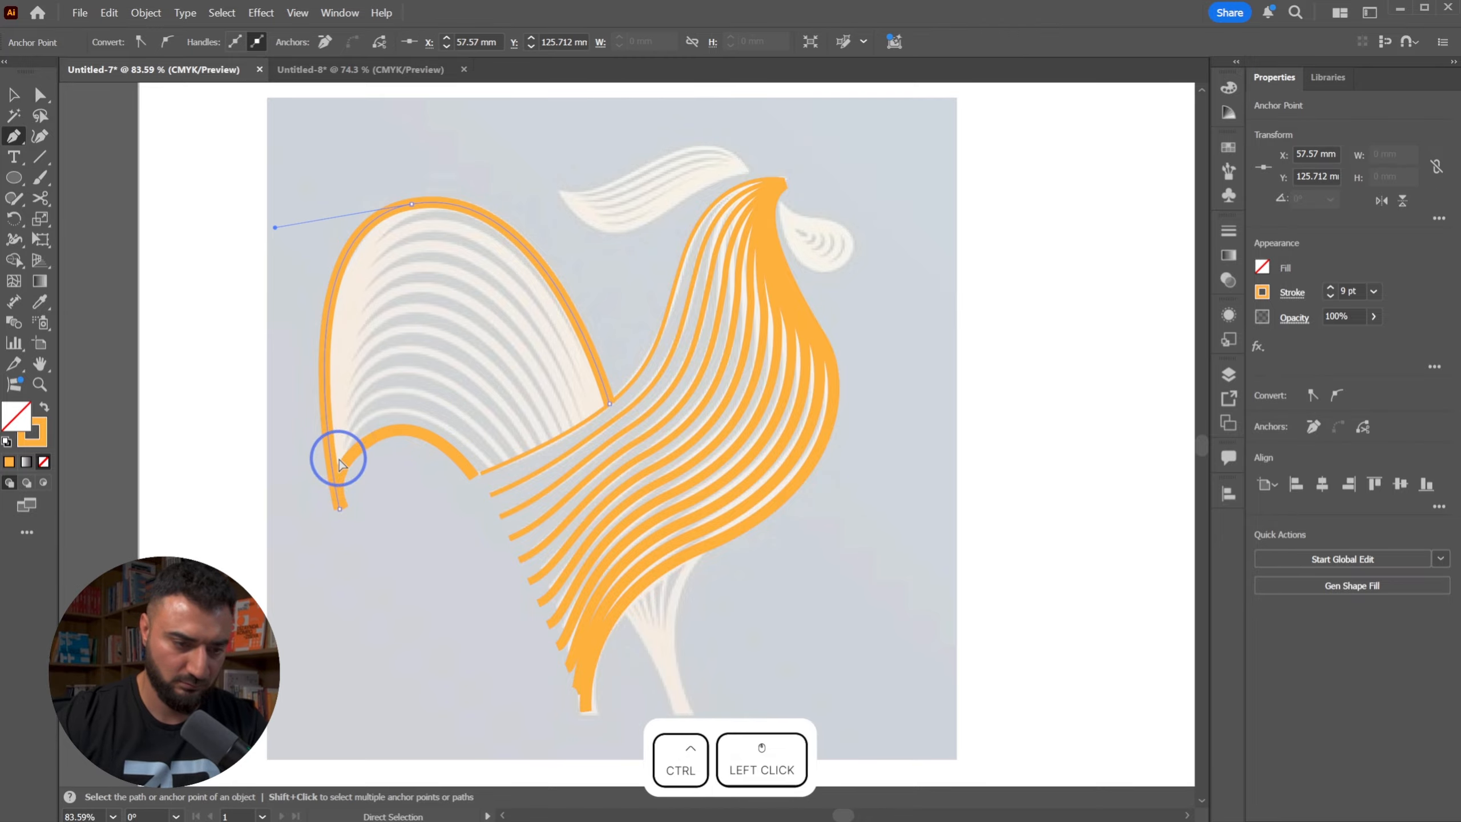
ctrl+click(334, 460)
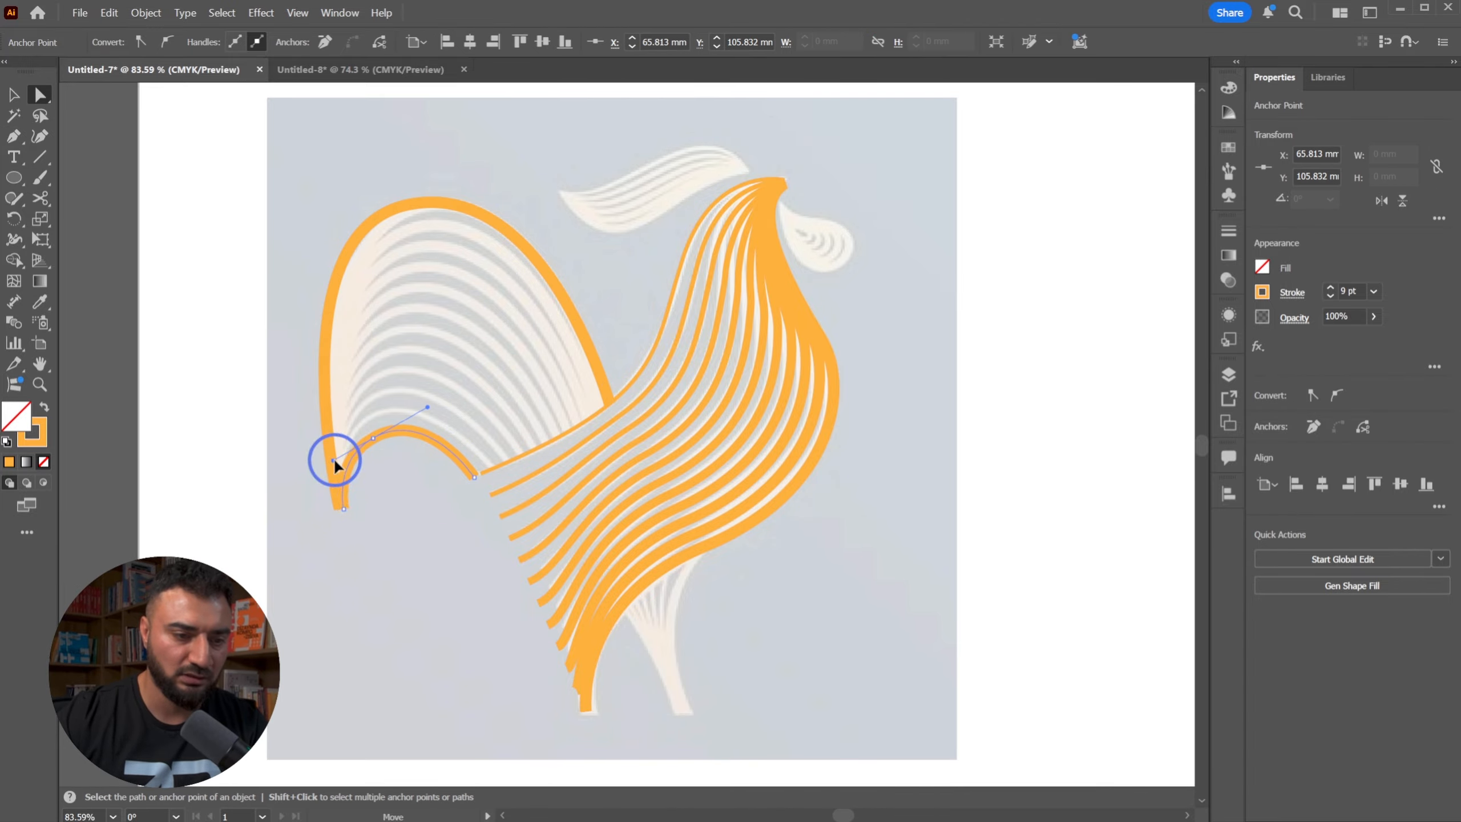
- Set the inner tail arch's stroke weight to 3 pt and blend it with the outer tail arch
key(v)
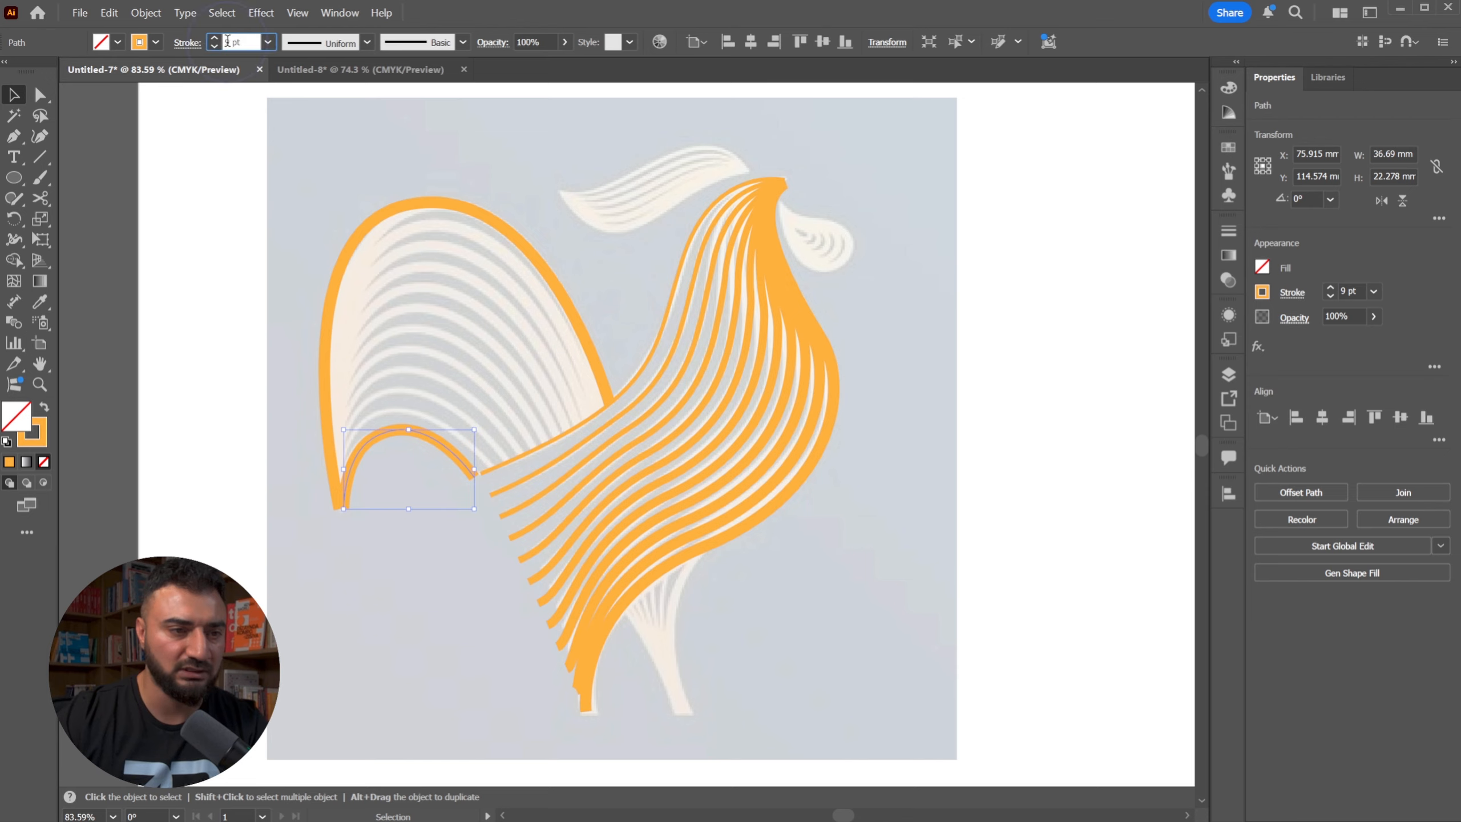
shift+click(417, 204)
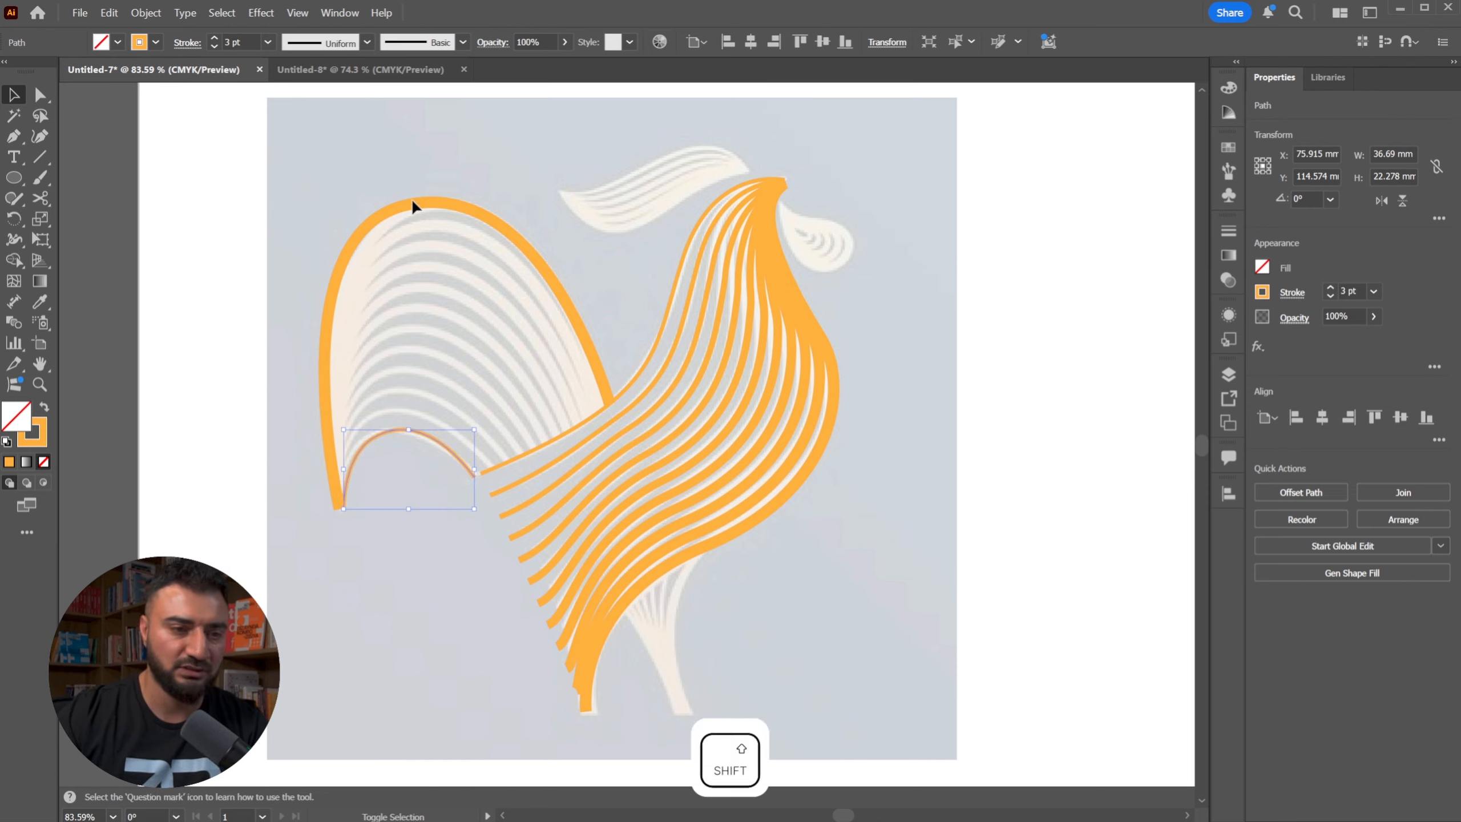
key(ctrl+alt+b)
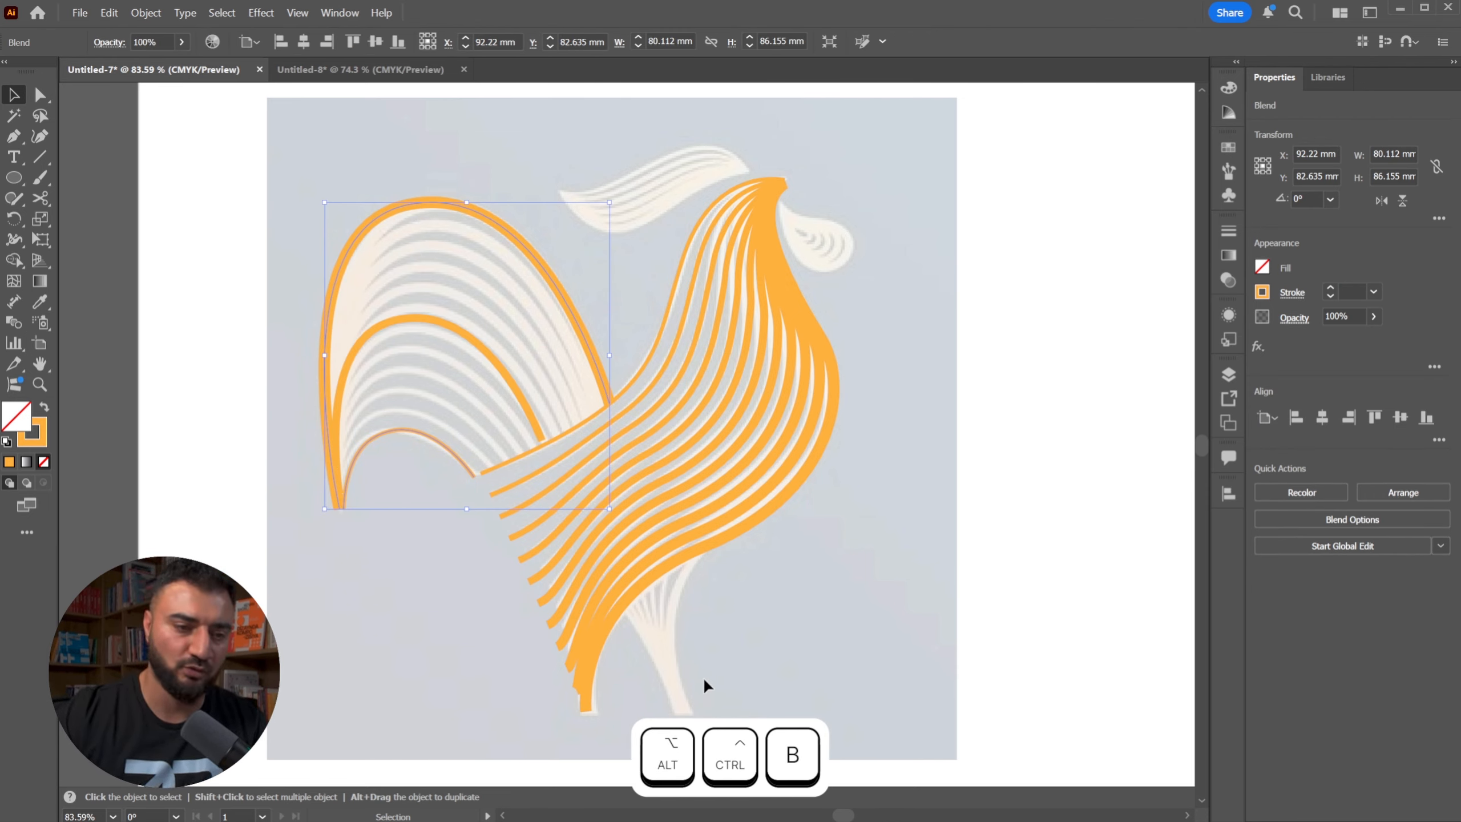
- Set the tail blend's spacing to Specified Steps with 11 steps and deselect it
key(w)
alt+click(541, 242)
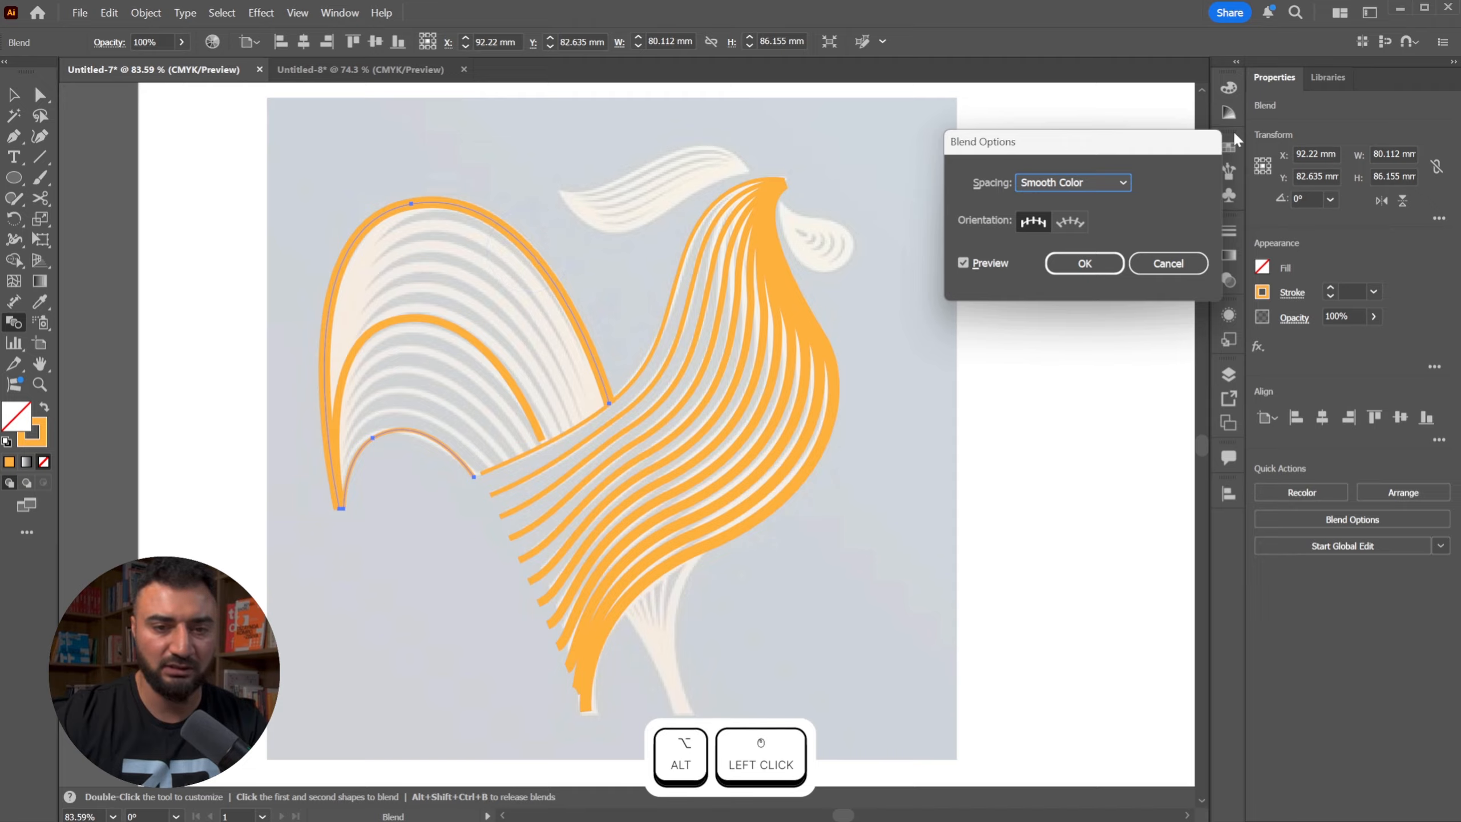
click(1093, 182)
click(1081, 219)
click(1174, 184)
text(11)
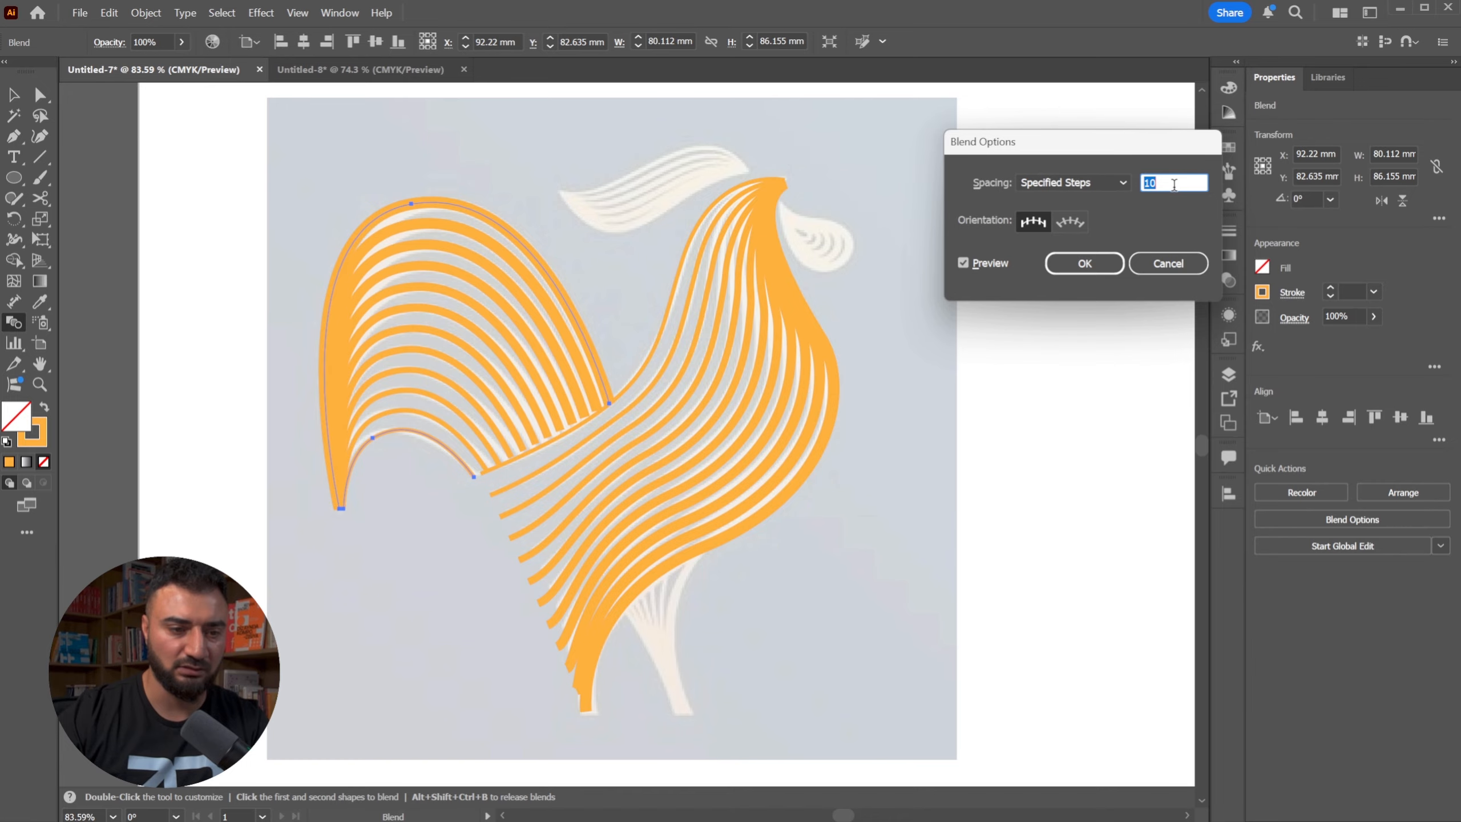
key(Return)
click(997, 327)
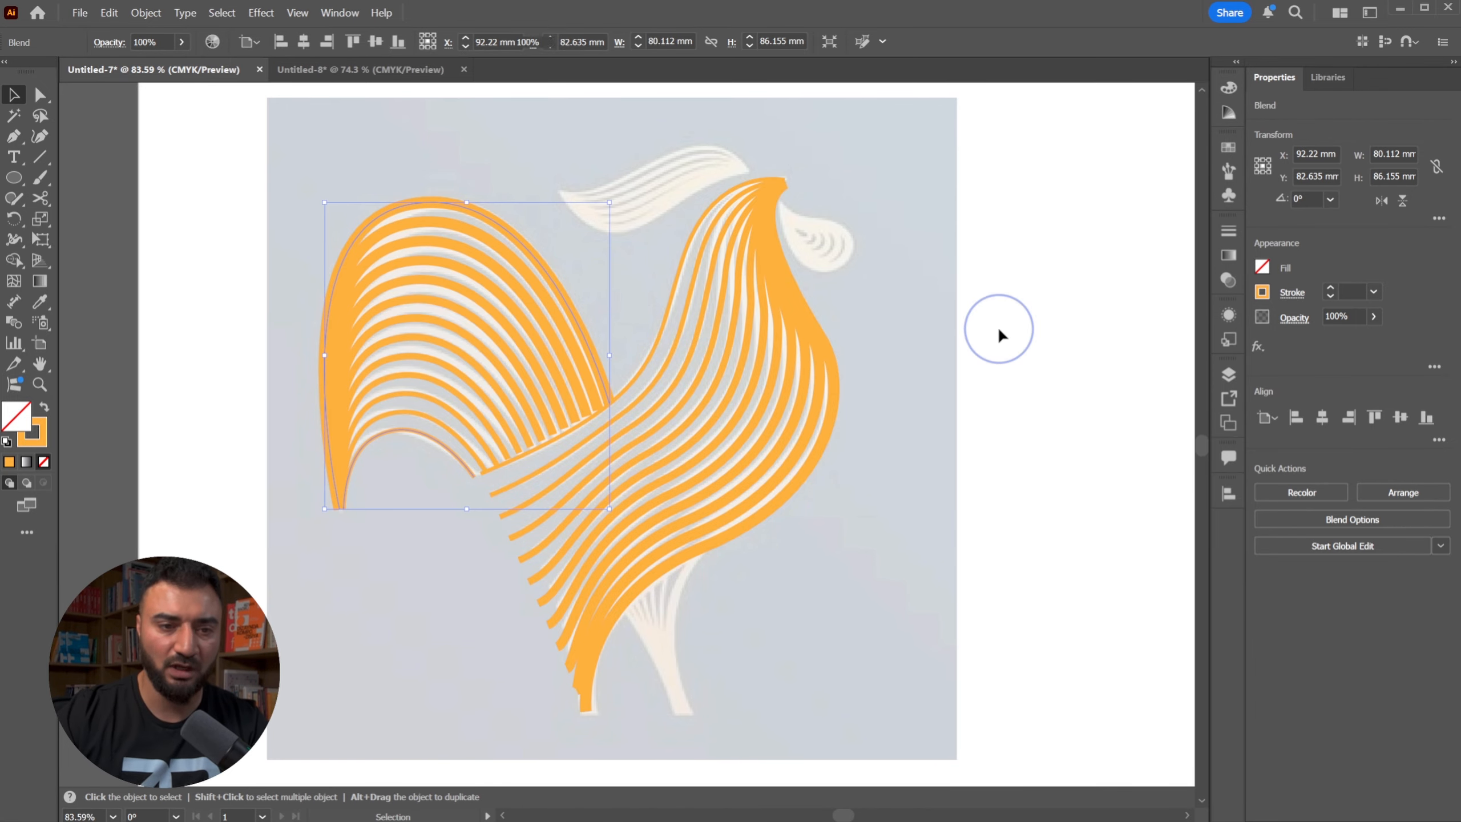
- Trace the upper edge of the comb above the head with the Pen tool, from its rear tip to its front tip
key(p)
scroll(667, 131, up, 5)
scroll(805, 238, up, 3)
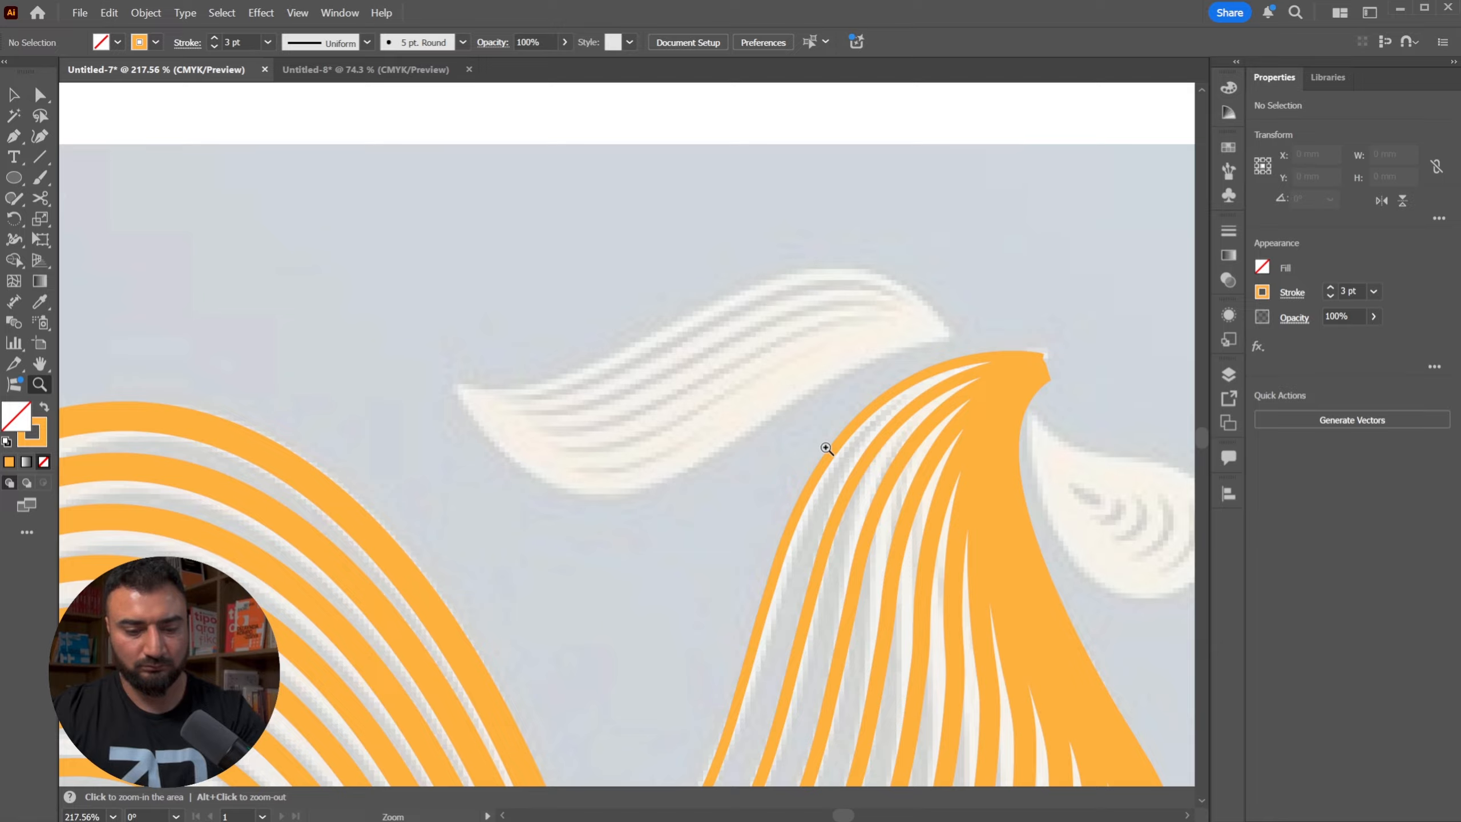
click(463, 389)
drag(666, 339, 771, 277)
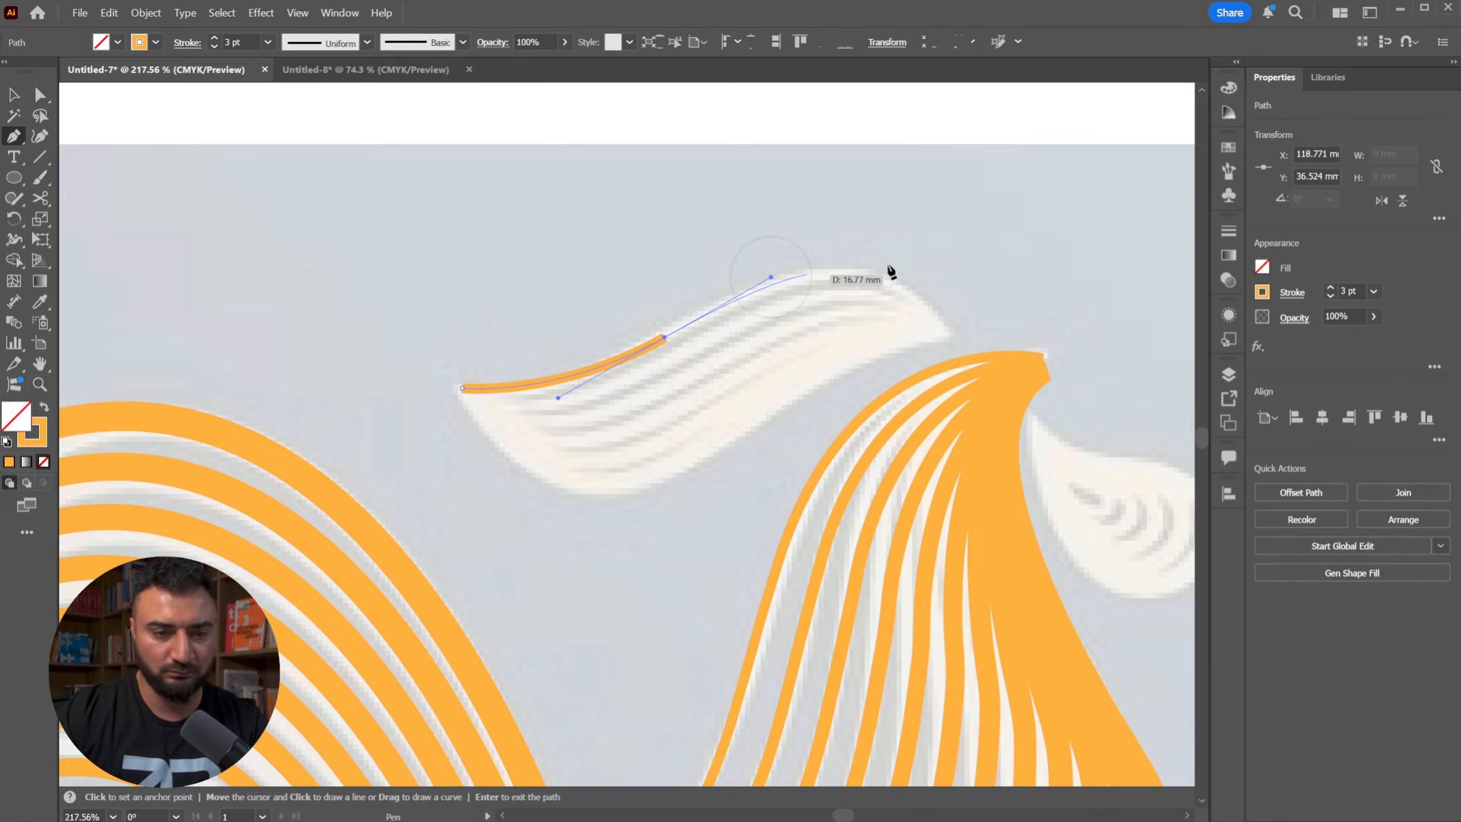
drag(943, 326, 1029, 423)
click(1029, 420)
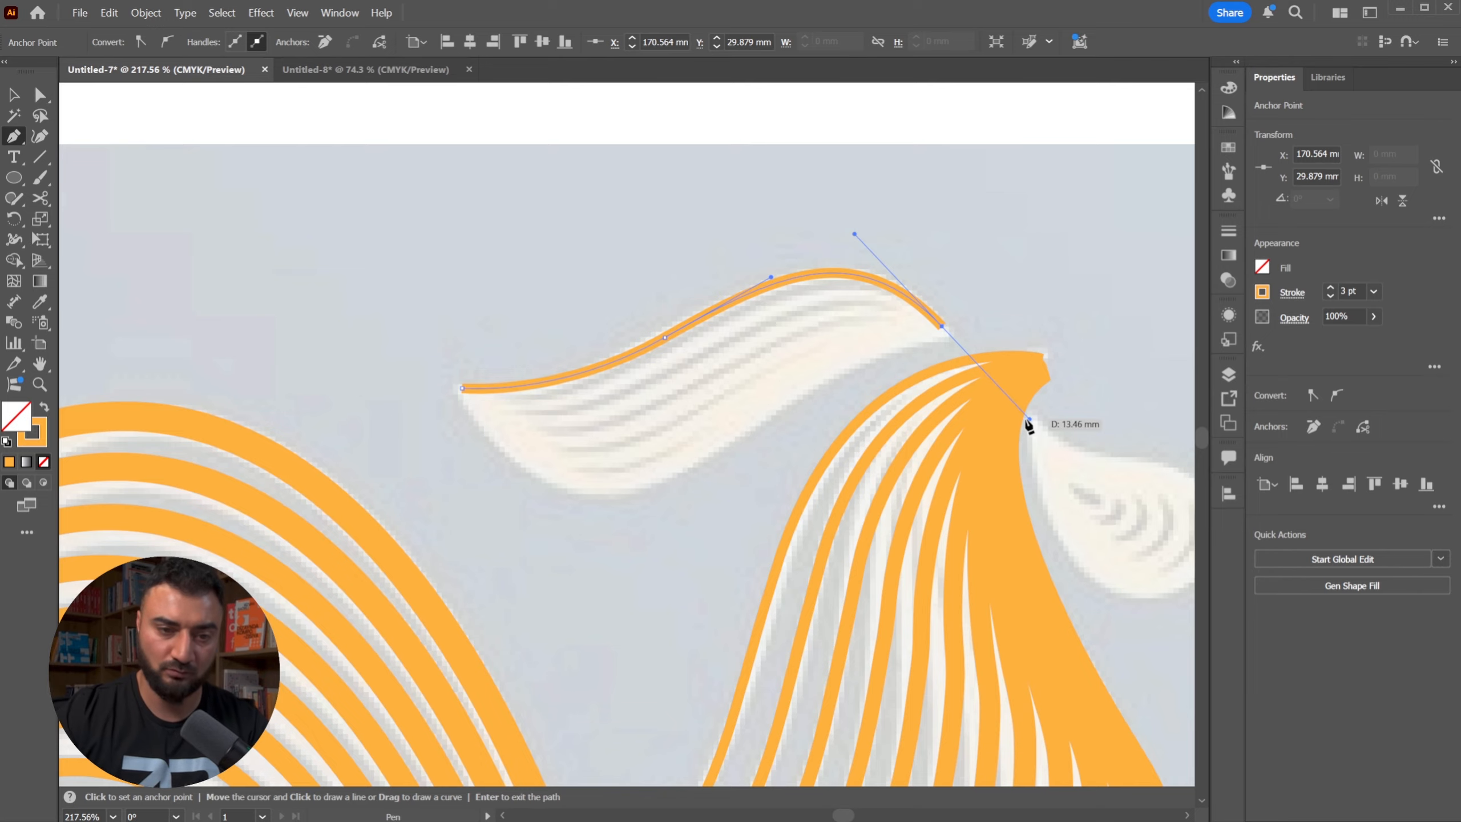
key(Return)
- Trace the comb's lower edge with the Pen tool from the rear tip to the front tip and deselect it
click(464, 403)
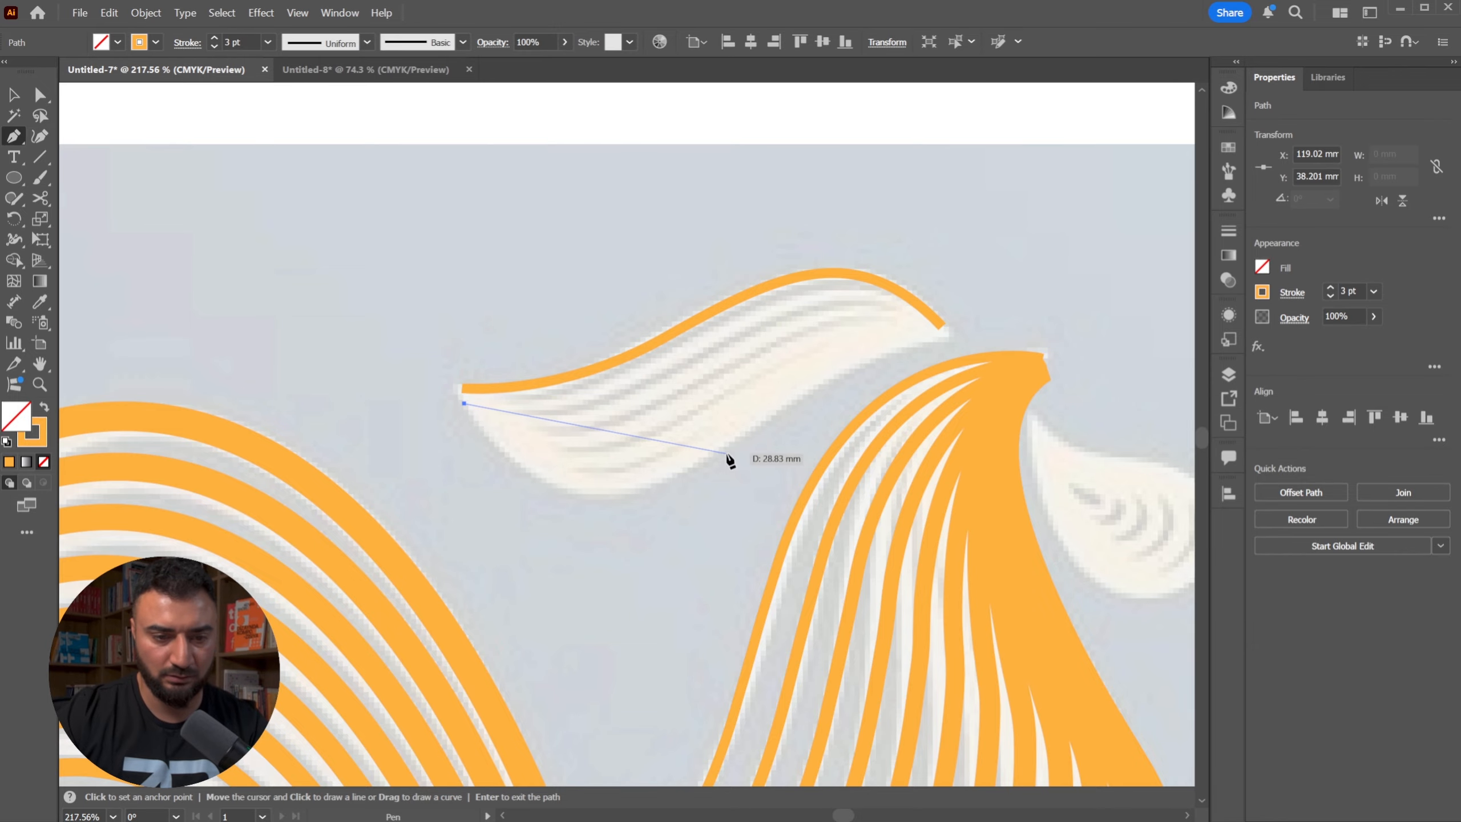
click(944, 333)
key(v)
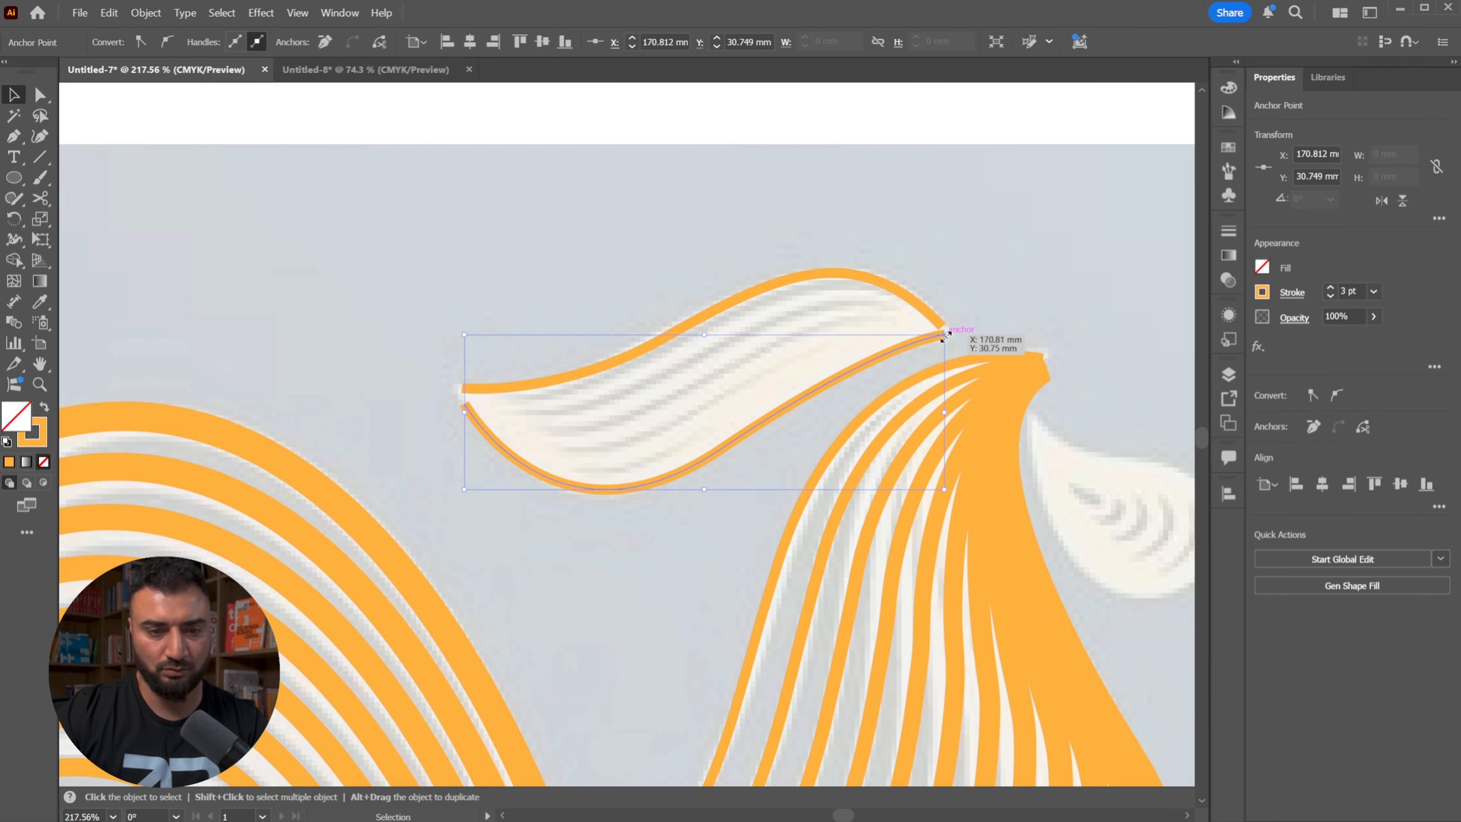
click(609, 279)
- Set the stroke weight of the comb's lower curve to 8 pt
click(726, 438)
click(216, 38)
click(215, 39)
click(215, 39)
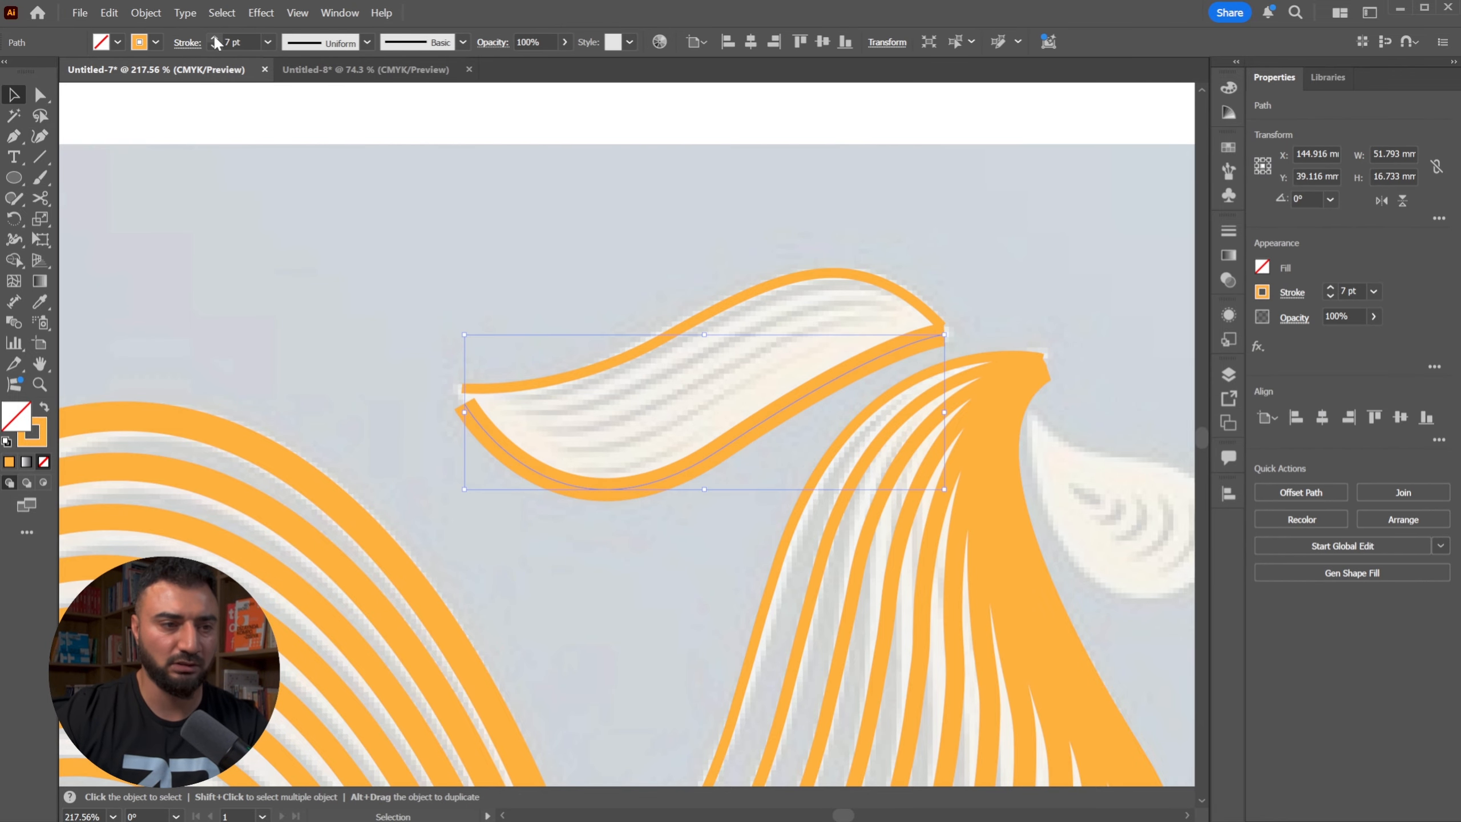
click(215, 39)
click(216, 39)
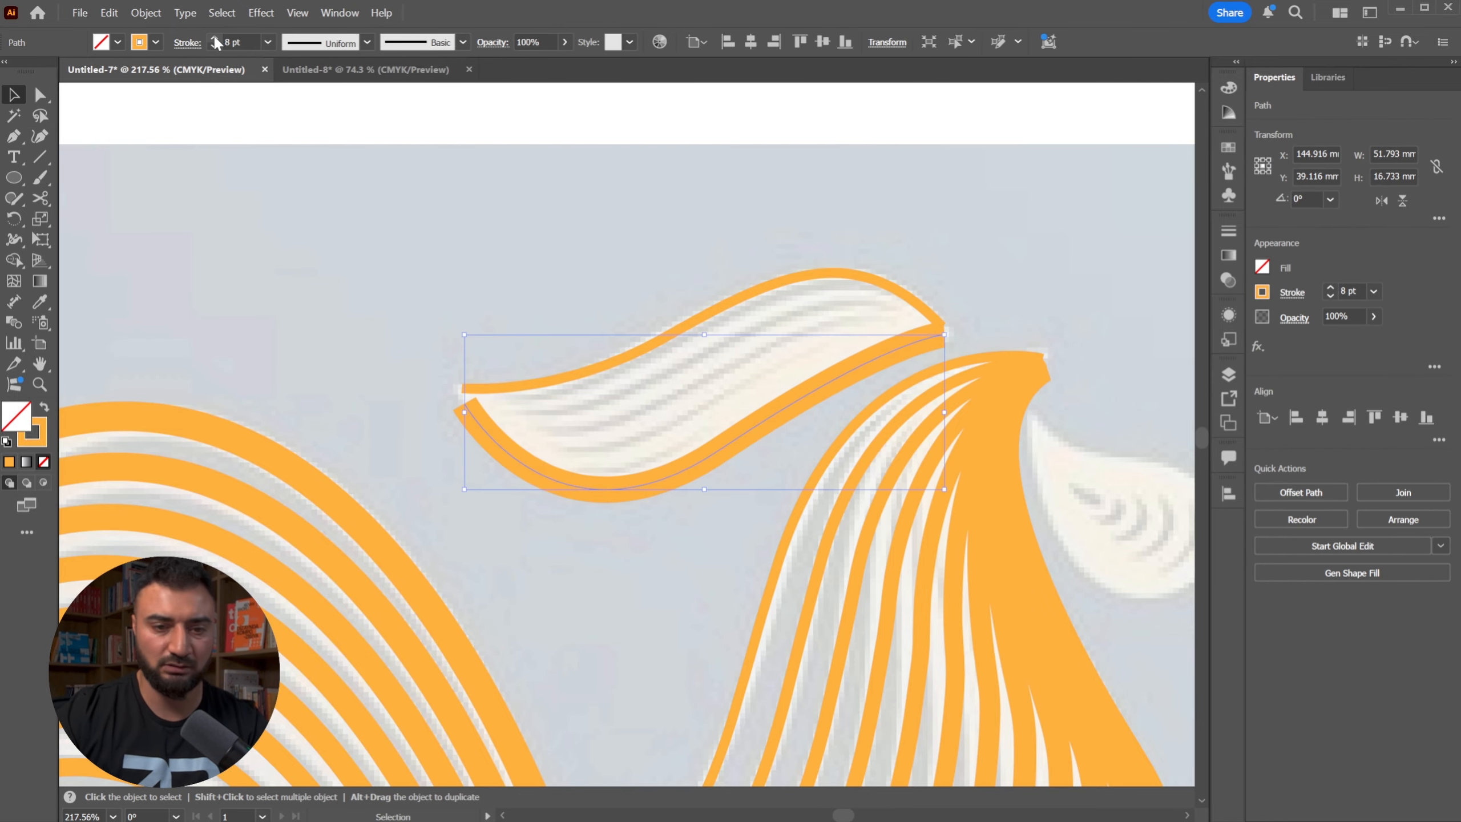
- Blend the comb's upper and lower curves, set the blend's spacing to Specified Steps, and deselect it
shift+click(783, 279)
key(ctrl+alt+b)
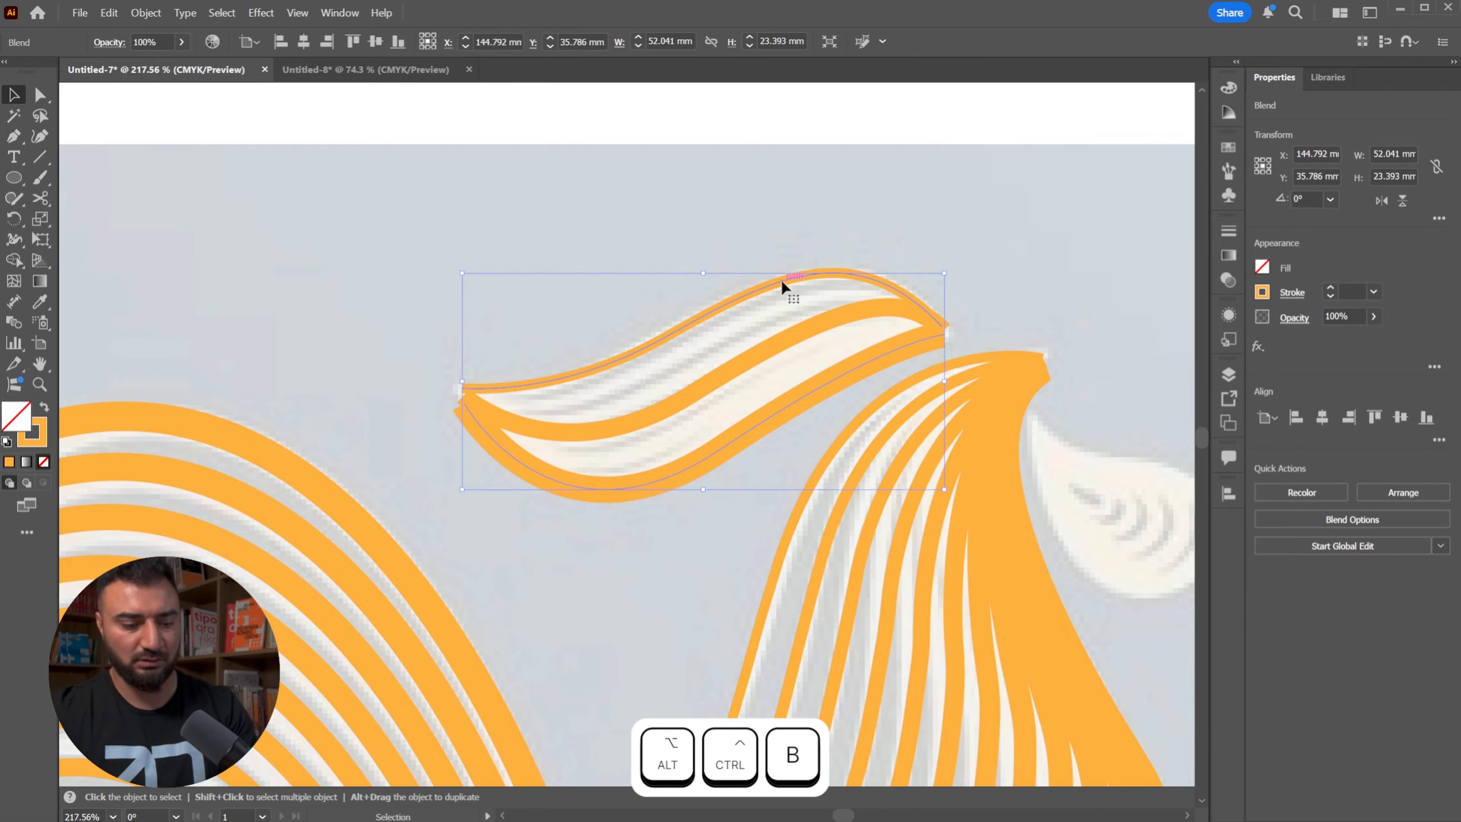
key(w)
alt+click(461, 387)
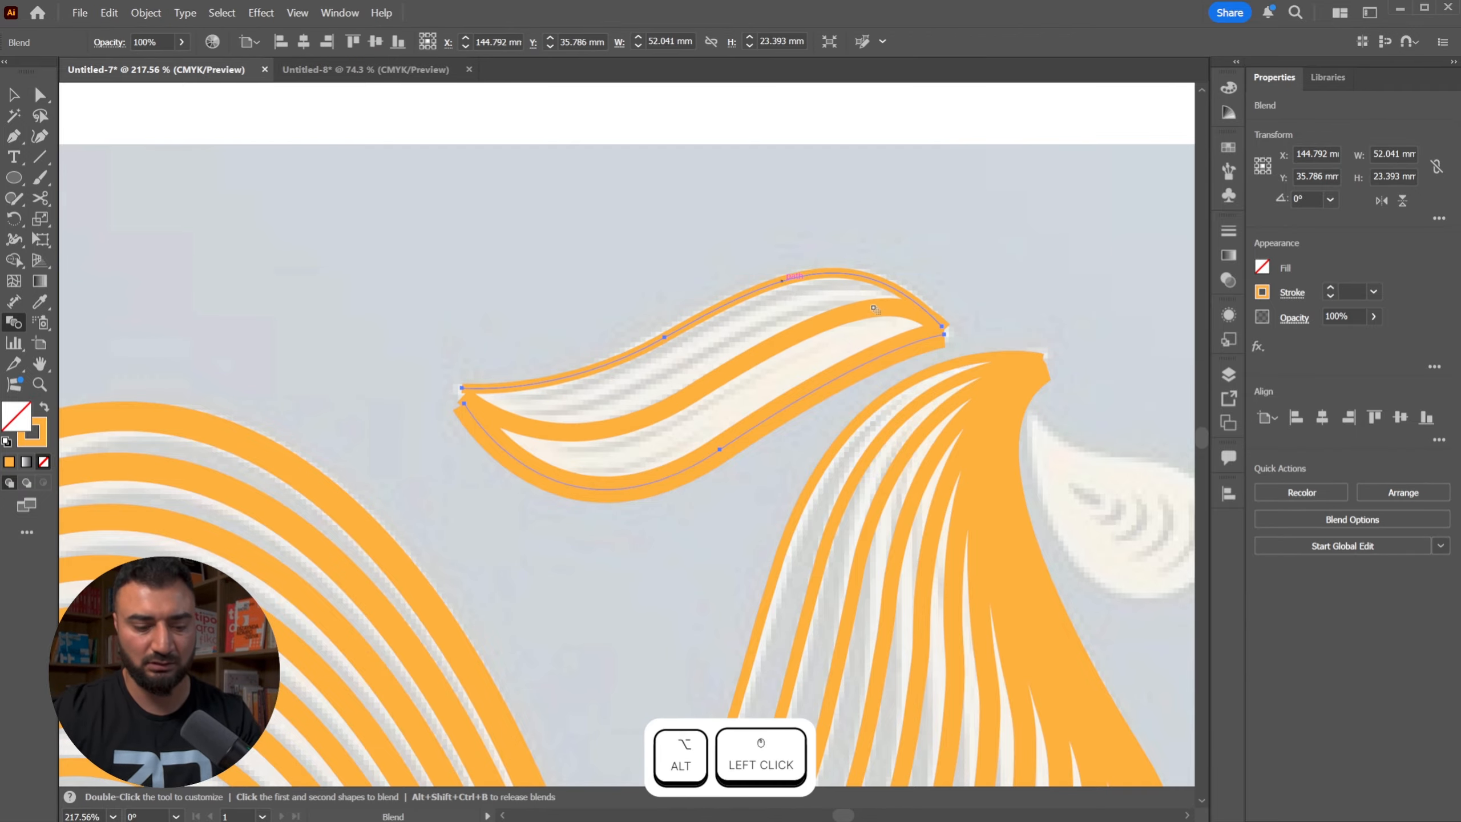
alt+click(944, 333)
click(1090, 183)
click(1089, 224)
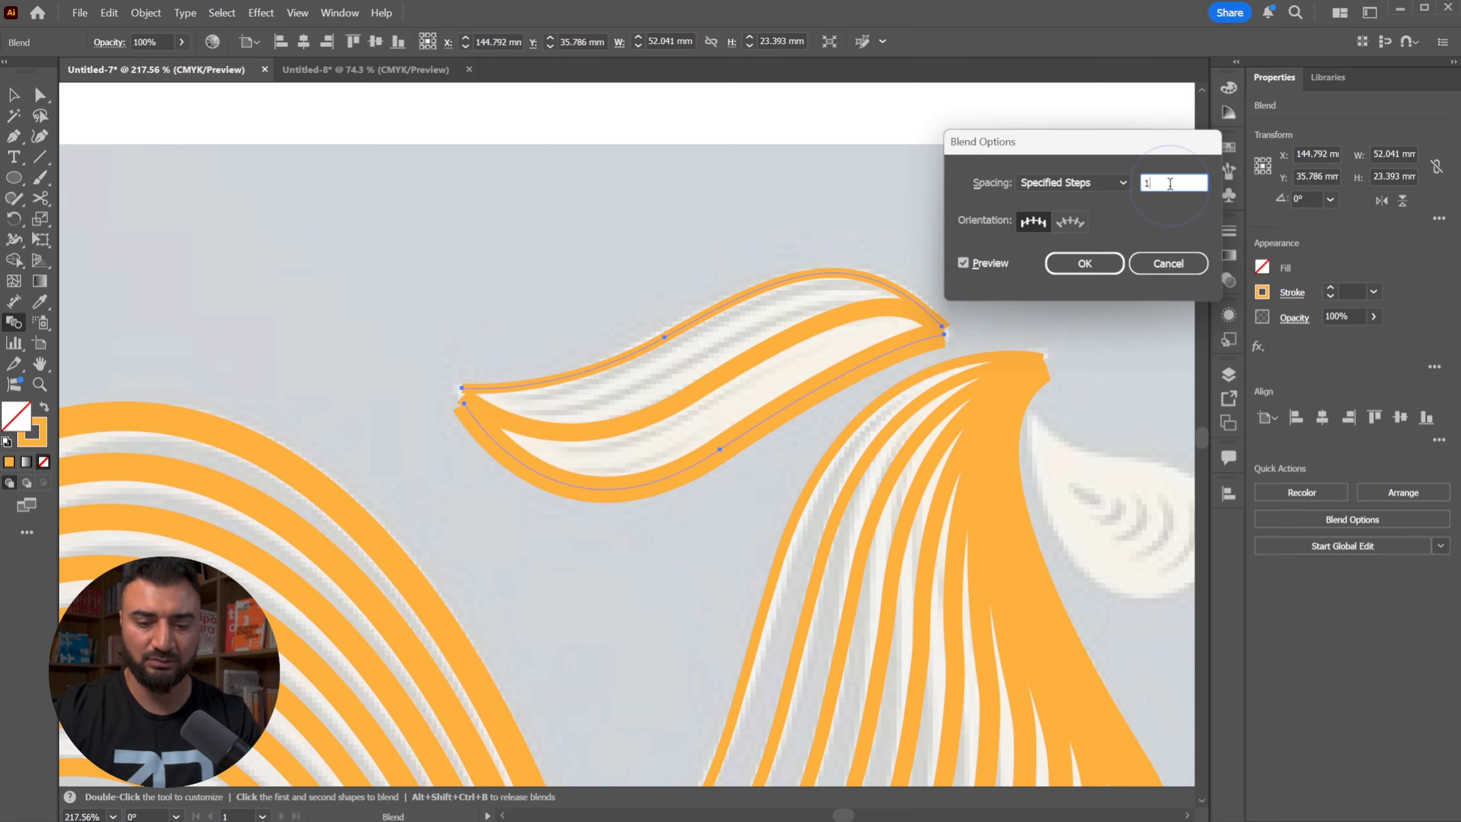
double_click(1170, 183)
key(Return)
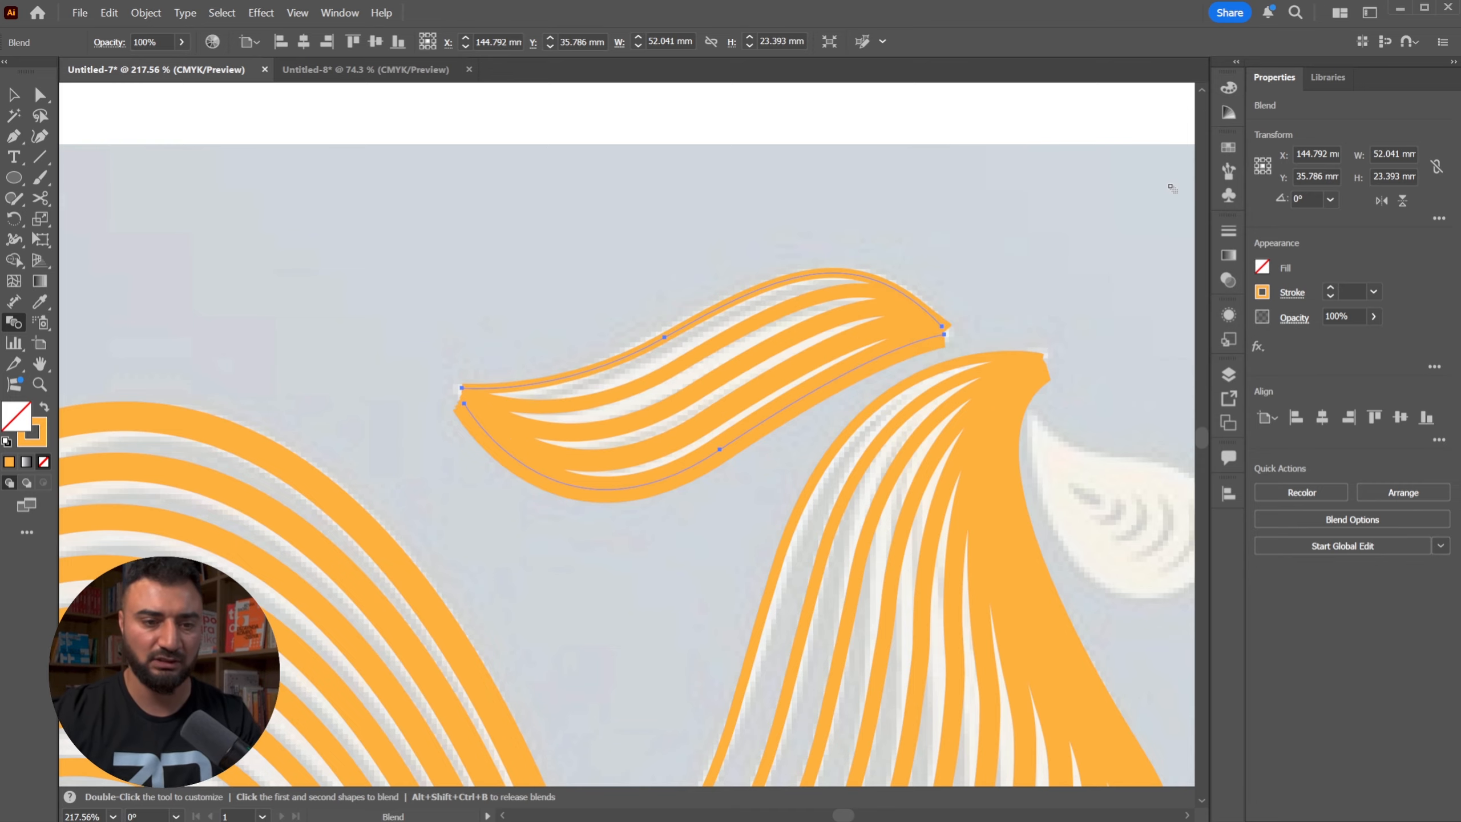
key(v)
click(788, 213)
- Isolate the comb blend, set its lower curve's stroke weight to 6 pt, and leave isolation mode
double_click(800, 397)
click(799, 396)
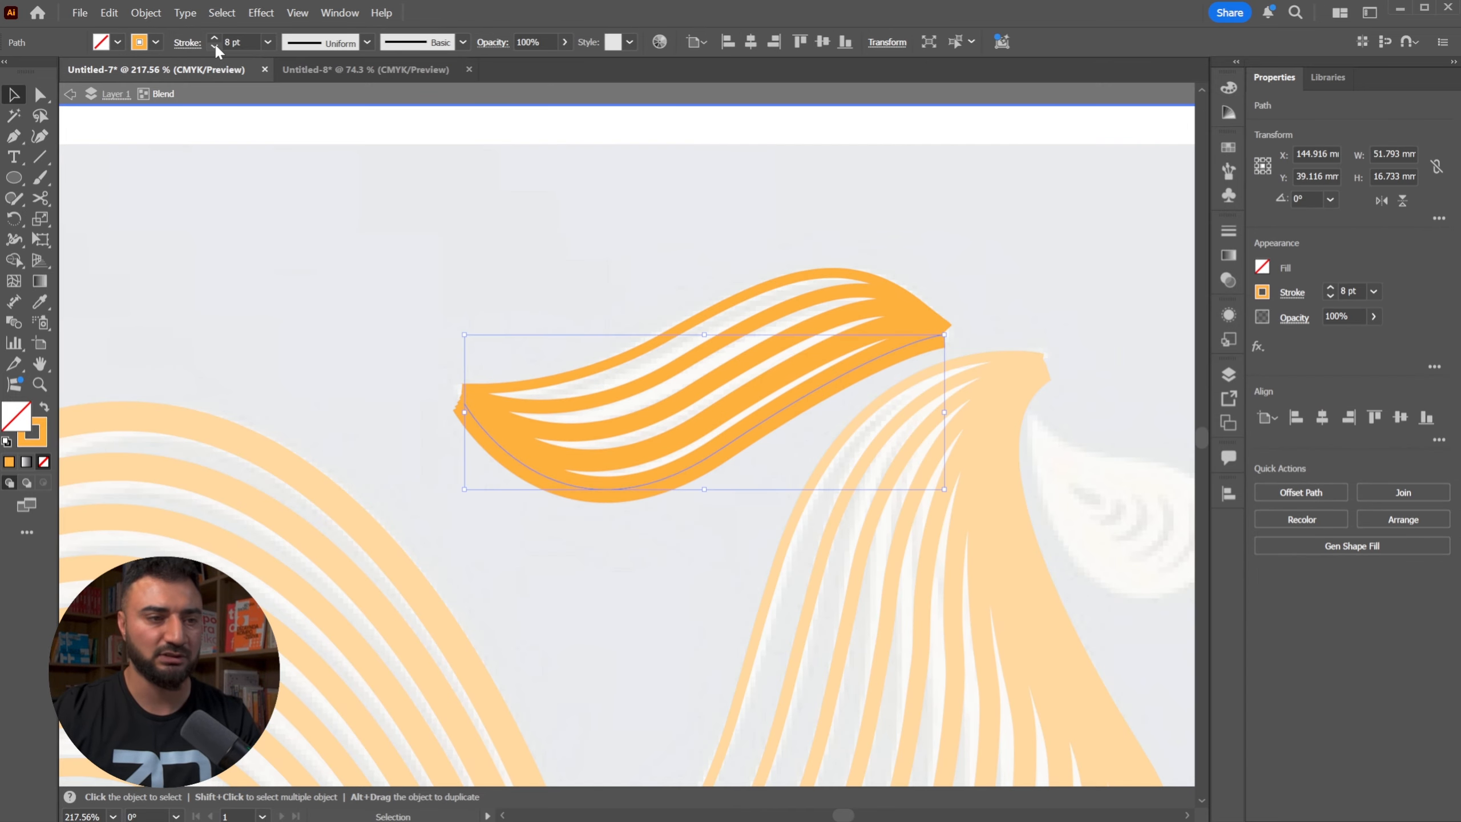
key(Escape)
- Trace the front edge of the front leg with the Pen tool, from the foot up to the belly
key(z)
alt+click(1028, 281)
alt+click(946, 280)
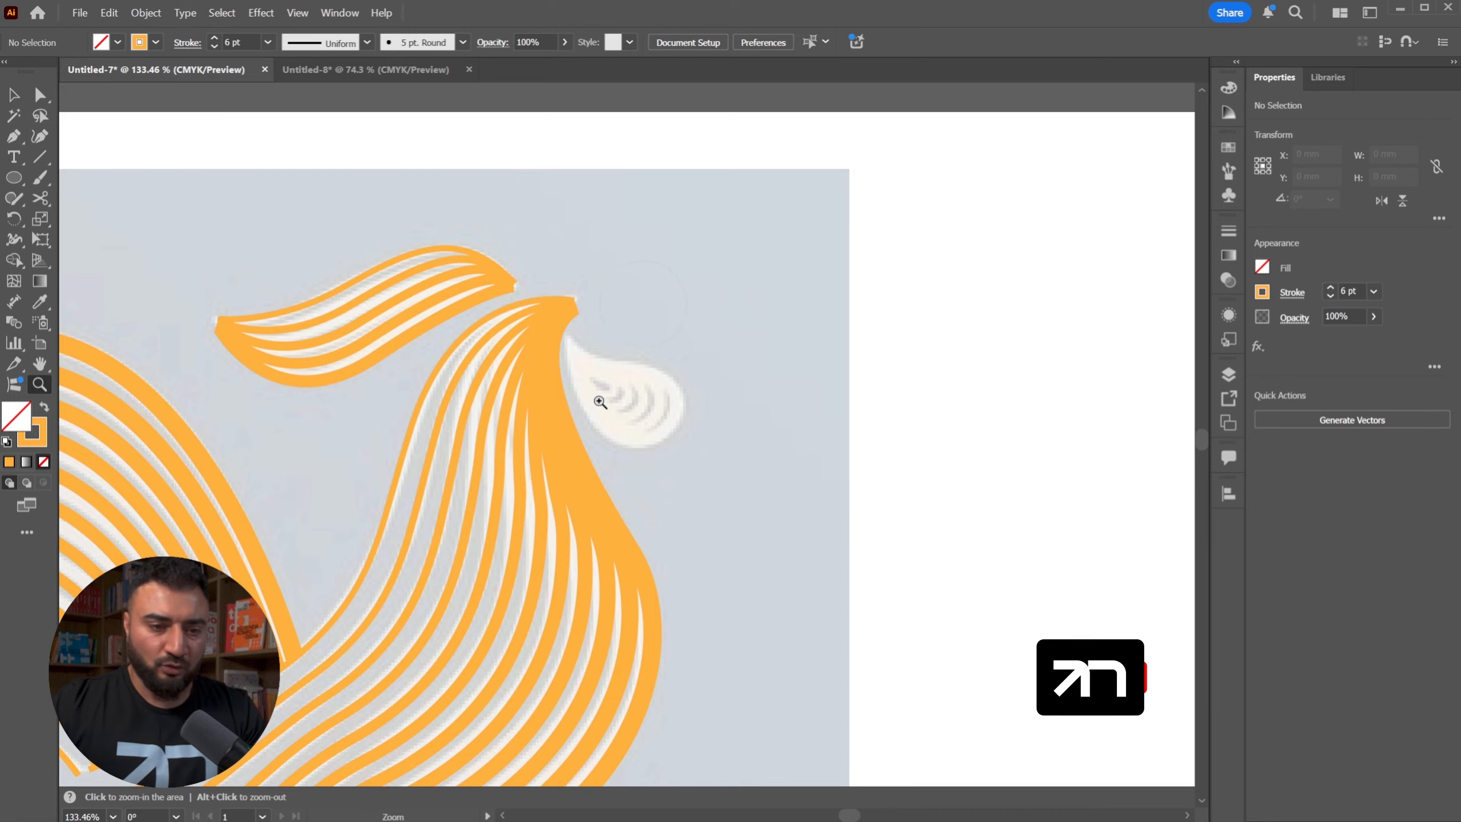
drag(688, 540, 861, 127)
click(552, 686)
key(p)
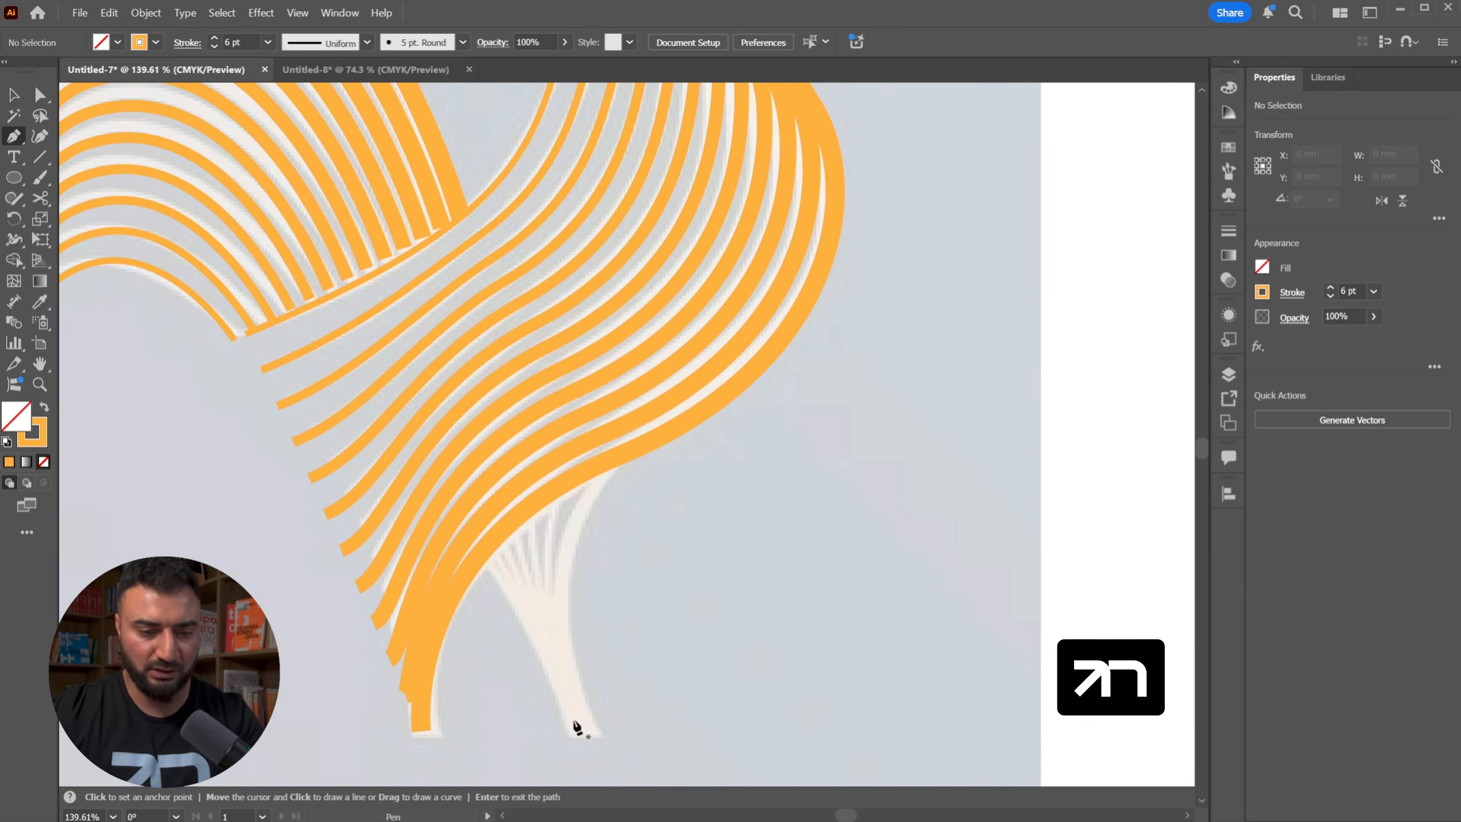
click(591, 730)
drag(656, 426, 683, 399)
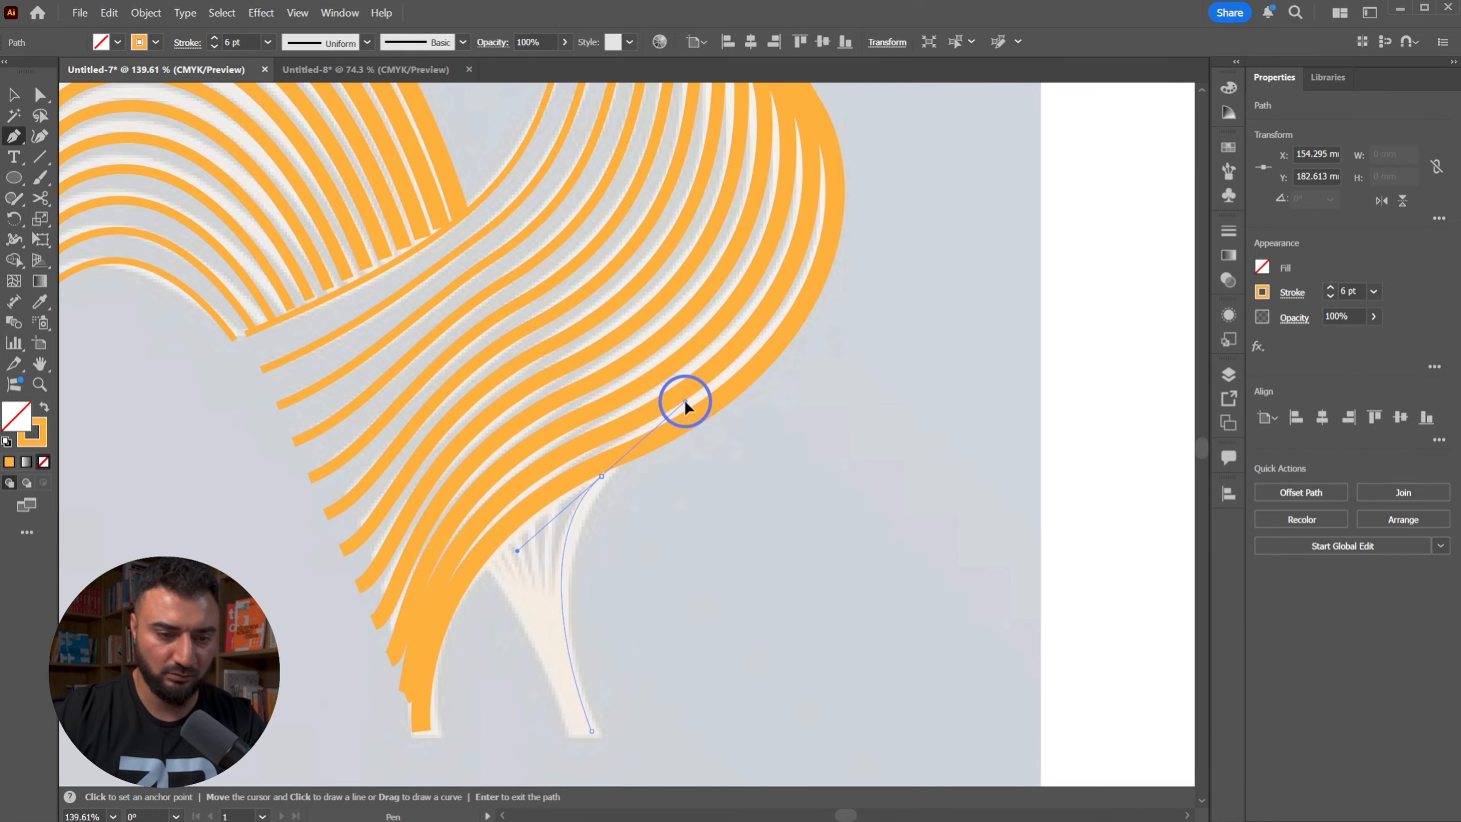
key(Return)
- Trace the rear edge of the front leg with the Pen tool, from the foot up to the belly, and deselect it
click(569, 737)
drag(489, 561, 466, 538)
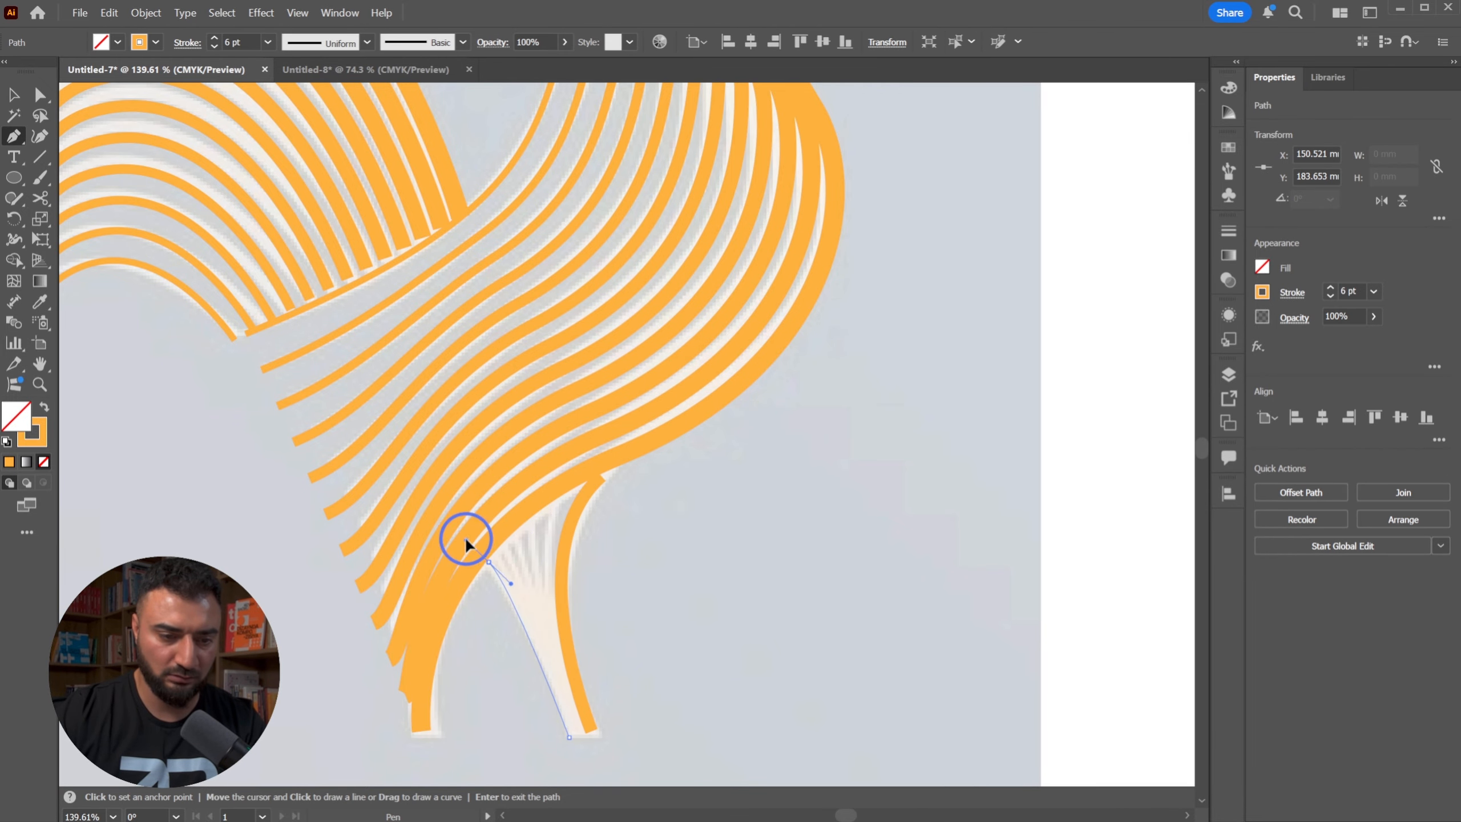
key(Return)
key(v)
drag(630, 691, 547, 721)
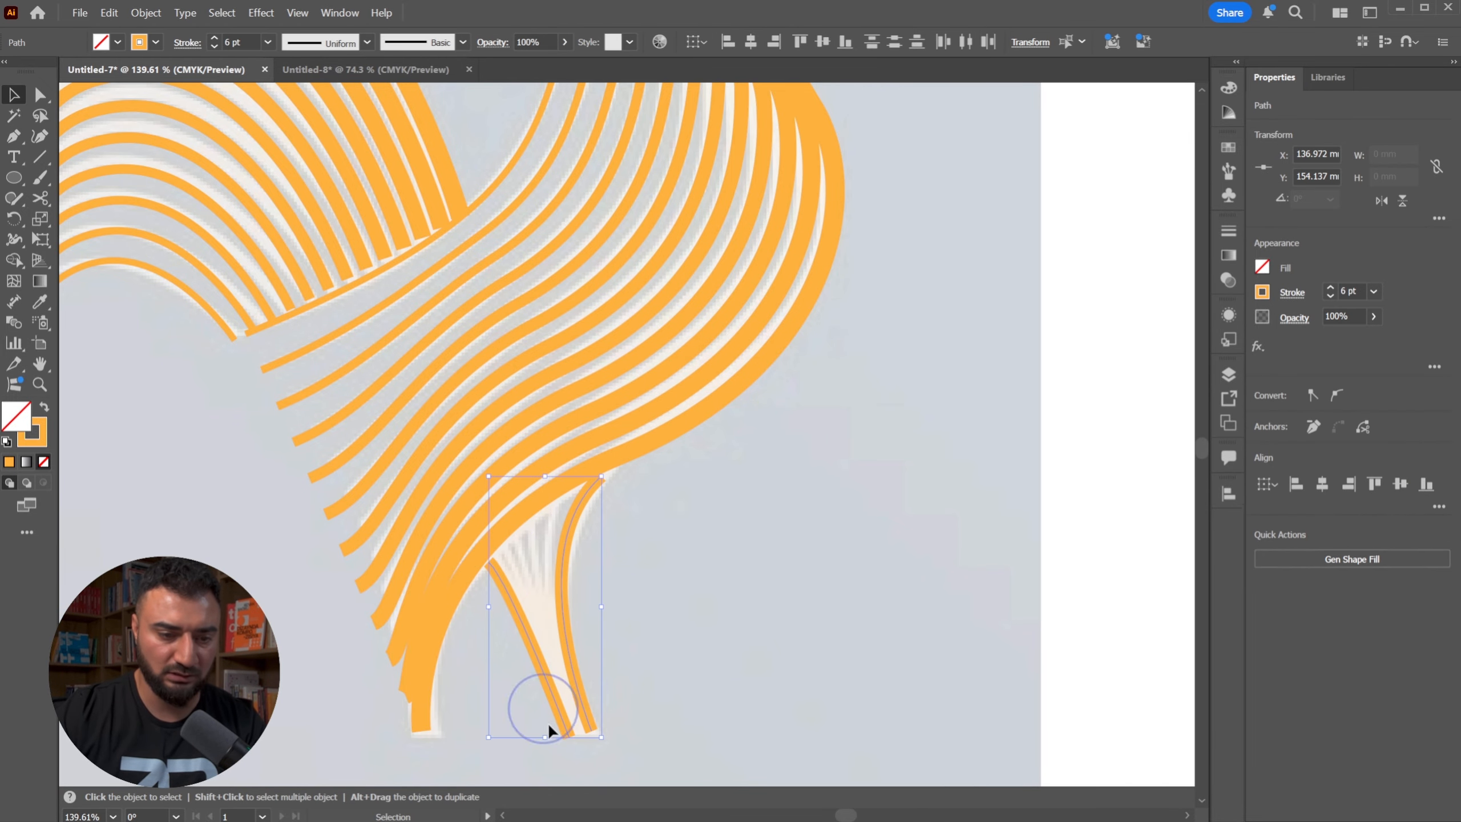
click(704, 695)
- Reduce the stroke weight of the front leg's rear curve
click(520, 627)
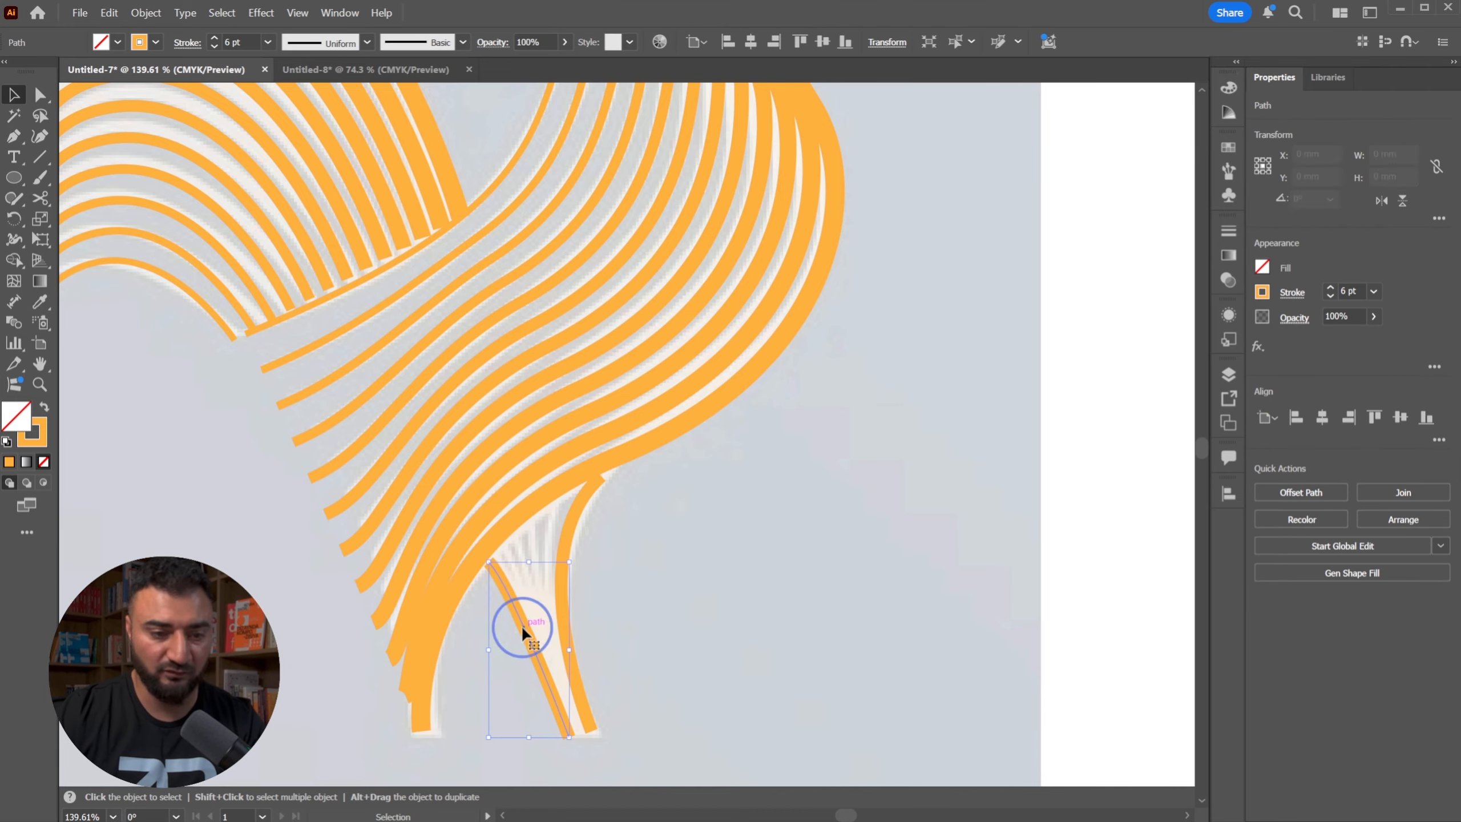
click(214, 47)
click(214, 47)
- Increase the stroke weight of the front leg's front curve and deselect it
click(575, 544)
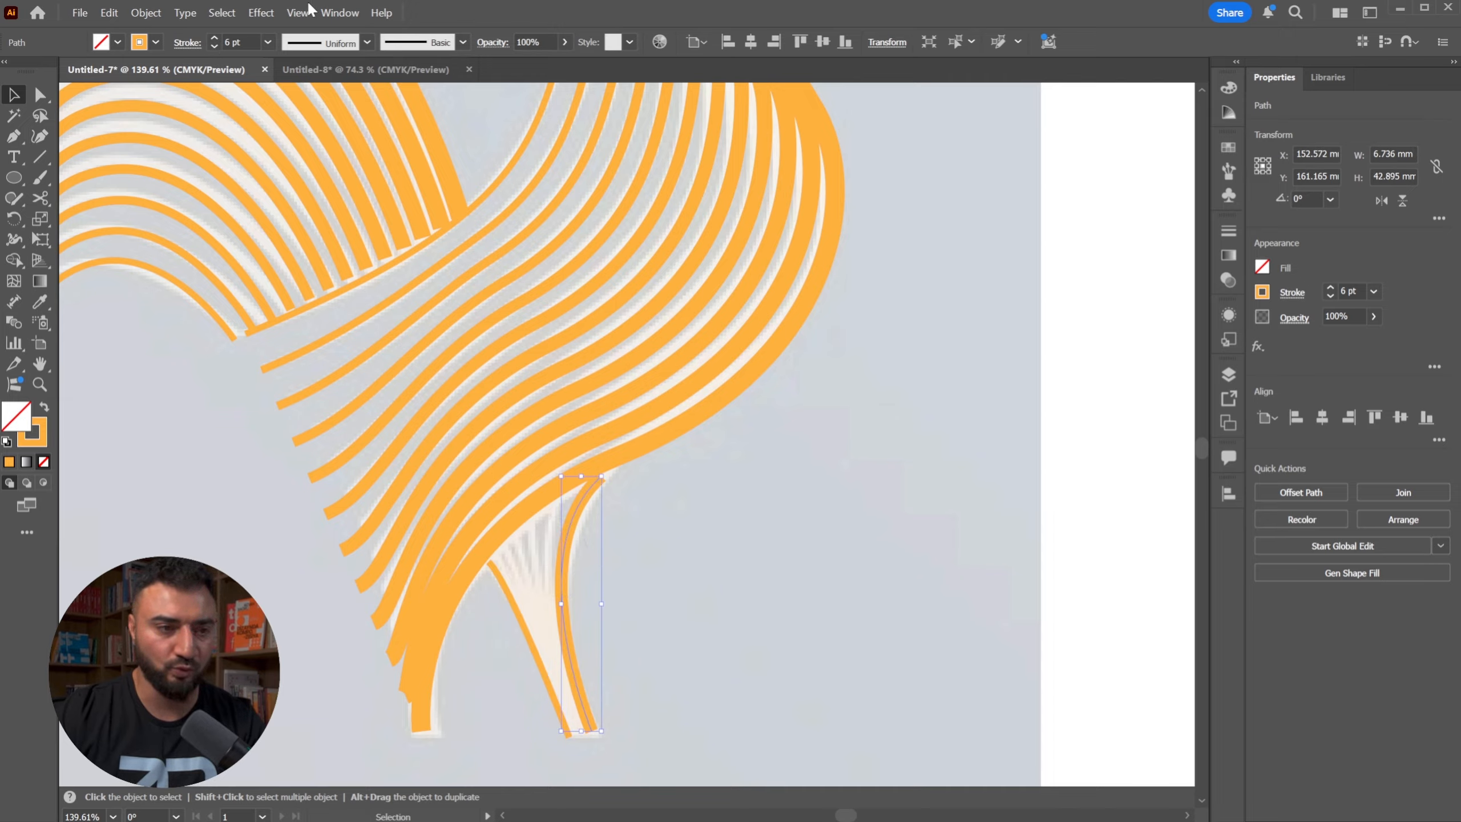
click(214, 37)
click(214, 37)
click(214, 37)
click(214, 38)
click(214, 37)
click(214, 37)
click(701, 590)
- Blend the front leg's two curves with spacing set to 3 specified steps, and deselect the blend
drag(701, 593, 541, 741)
key(ctrl+alt+b)
key(w)
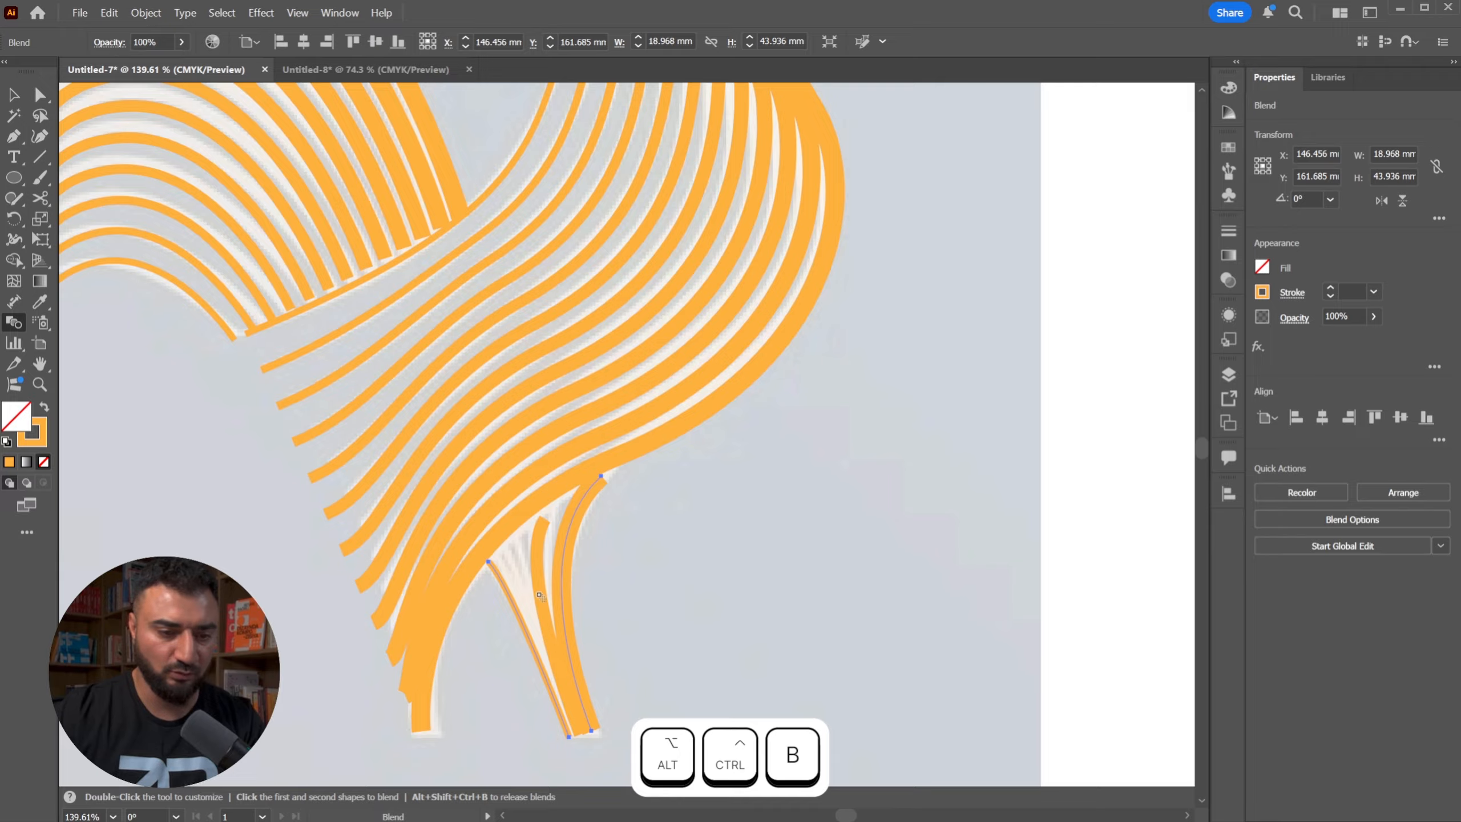
alt+click(560, 574)
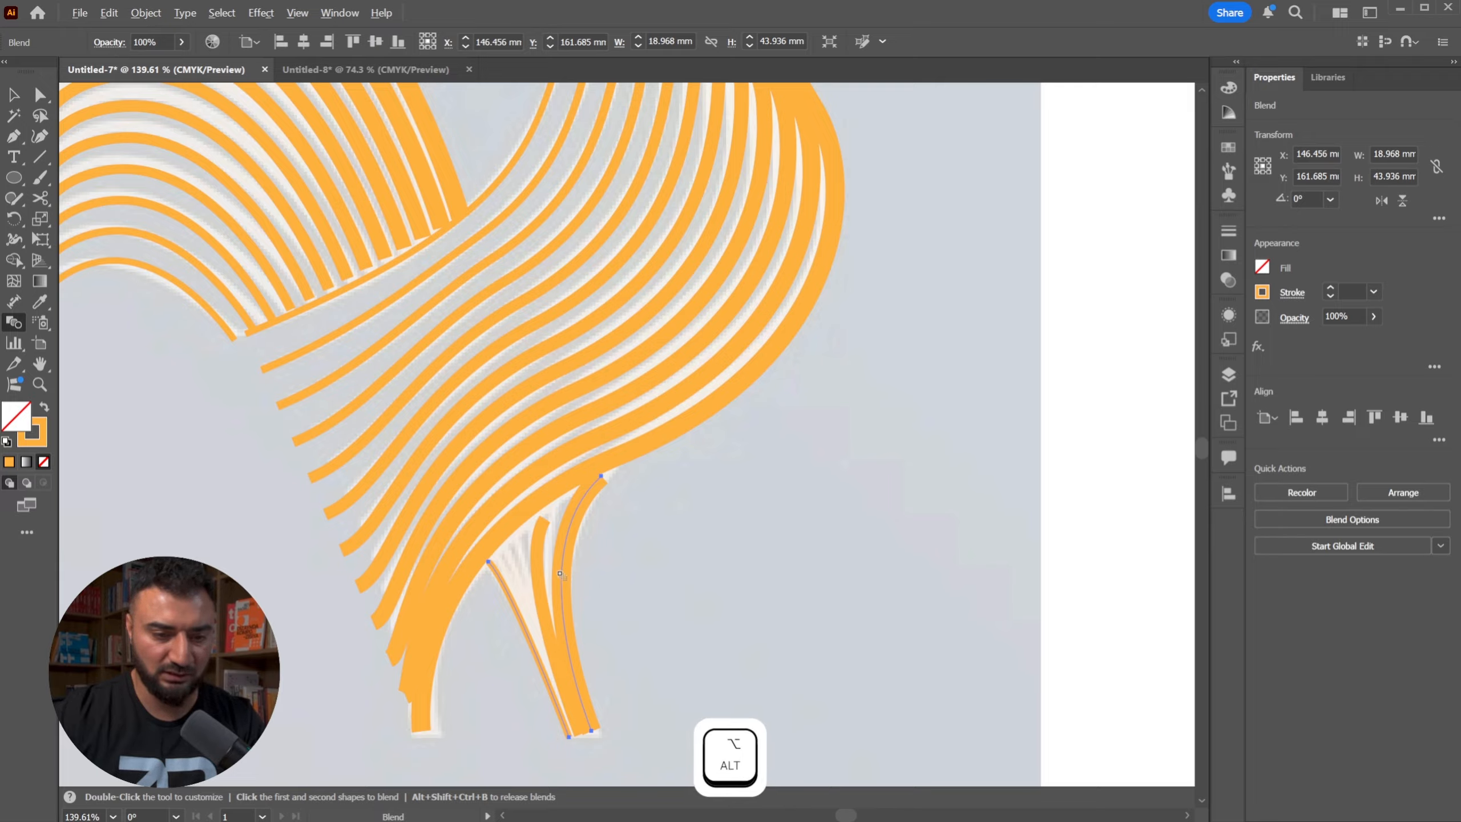
alt+click(565, 550)
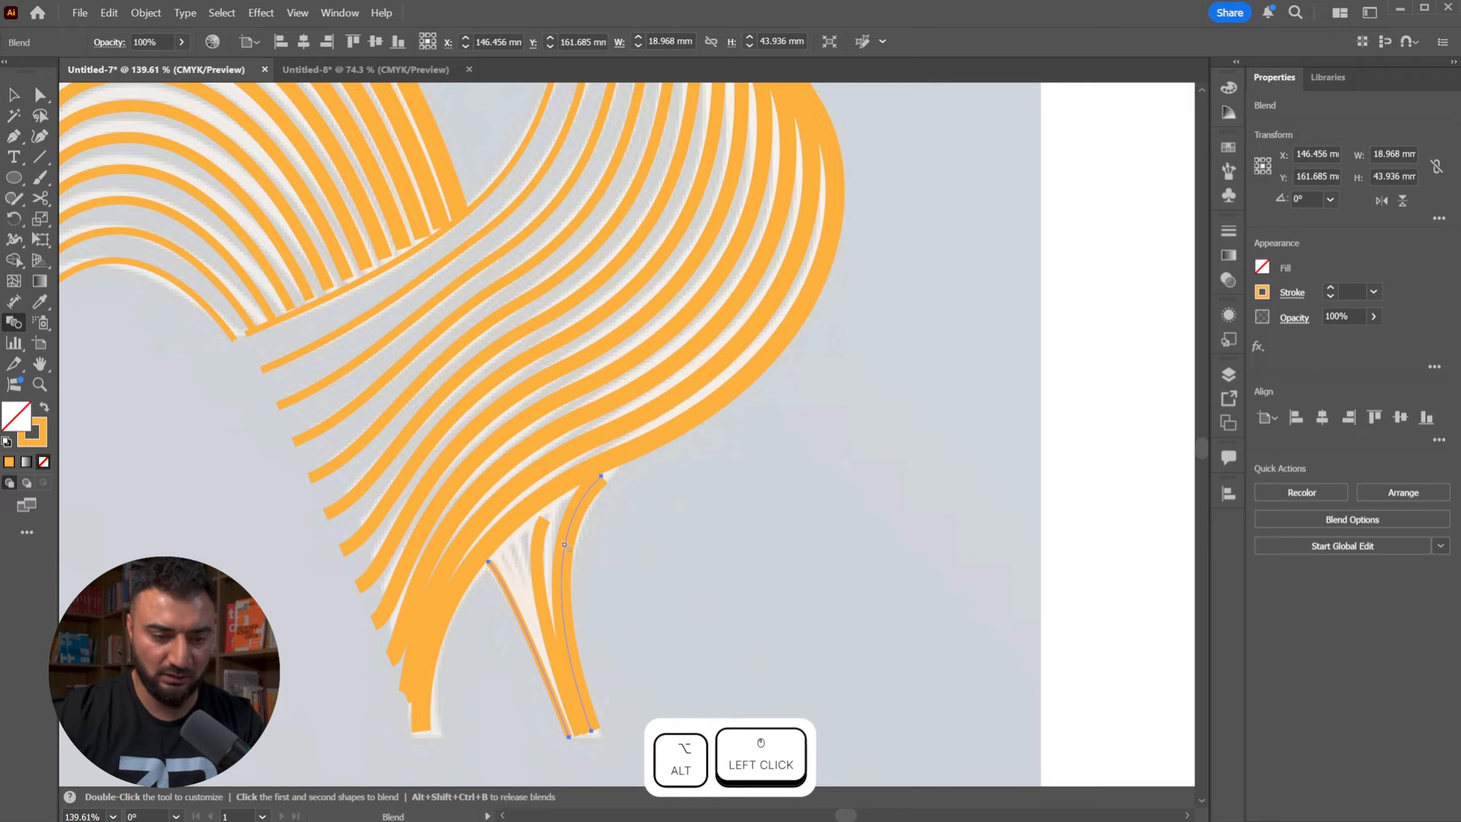
alt+click(577, 506)
click(1058, 183)
click(1055, 214)
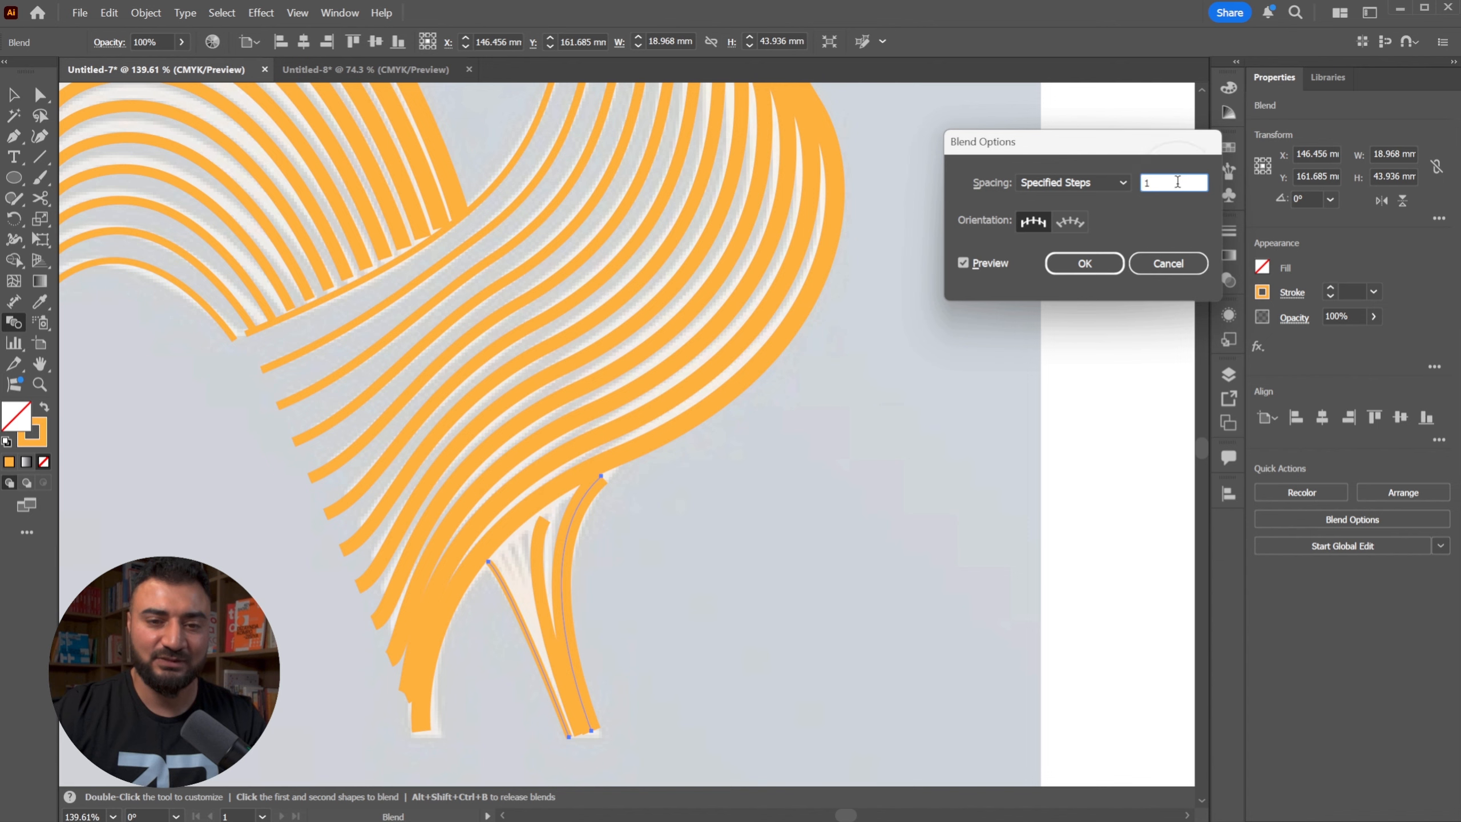
key(Up)
key(Up)
click(1084, 263)
key(v)
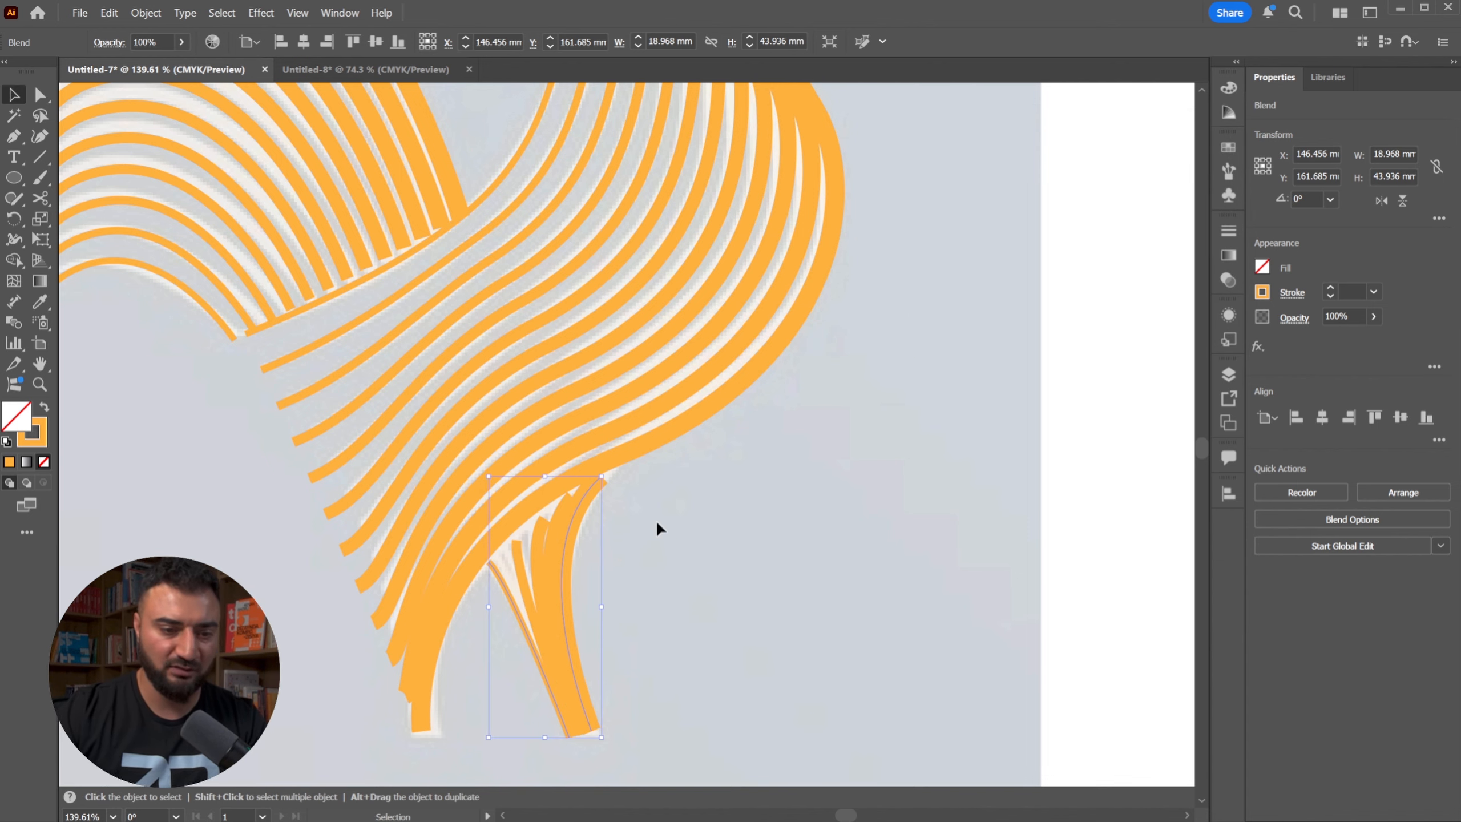
click(657, 527)
- Inside the front leg blend, set the front curve's stroke weight to 7 pt
double_click(581, 500)
click(580, 496)
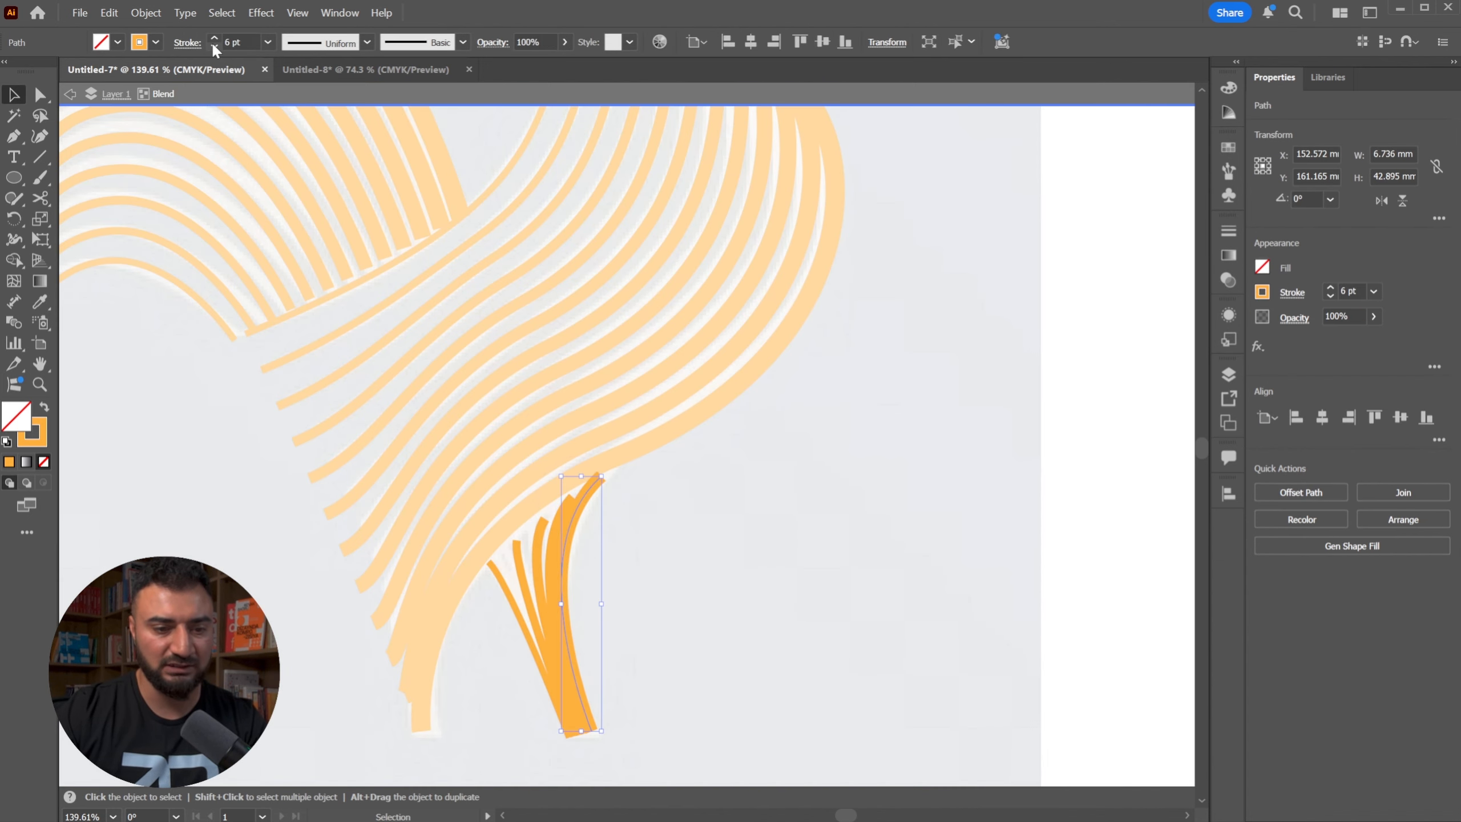
click(214, 47)
click(214, 47)
click(213, 36)
click(214, 37)
click(214, 36)
- Move the upper end anchors of the leg's front and rear curves up into the belly, and exit the blend
key(a)
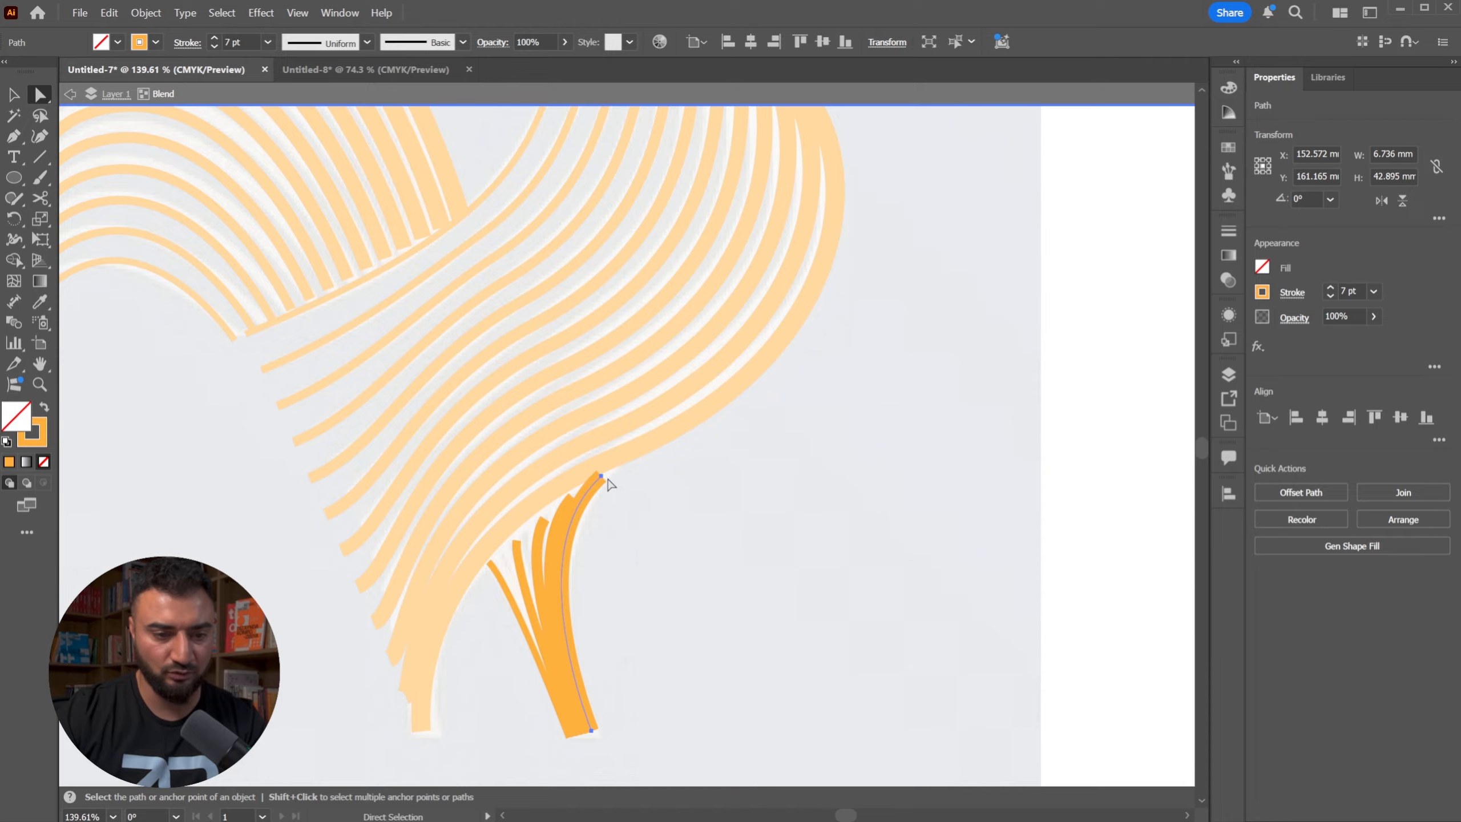
drag(601, 476, 617, 467)
drag(489, 562, 477, 541)
key(Escape)
key(v)
click(725, 564)
- Trace the rooster's teardrop-shaped wattle with the Pen tool as a closed path about 21 mm wide and 19 mm high
key(z)
drag(865, 484, 743, 498)
drag(811, 250, 720, 424)
key(p)
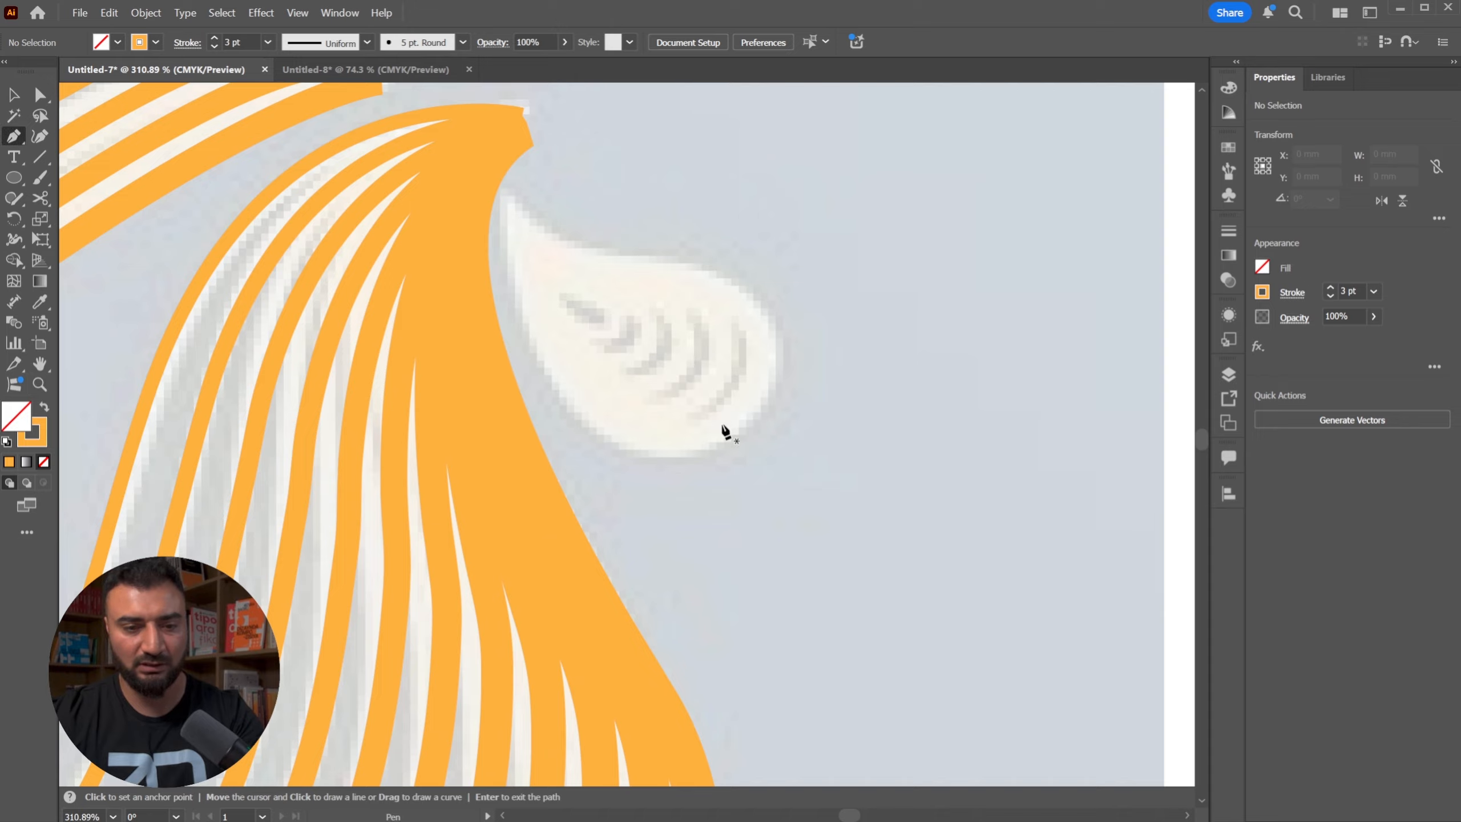
click(506, 201)
drag(668, 263, 778, 264)
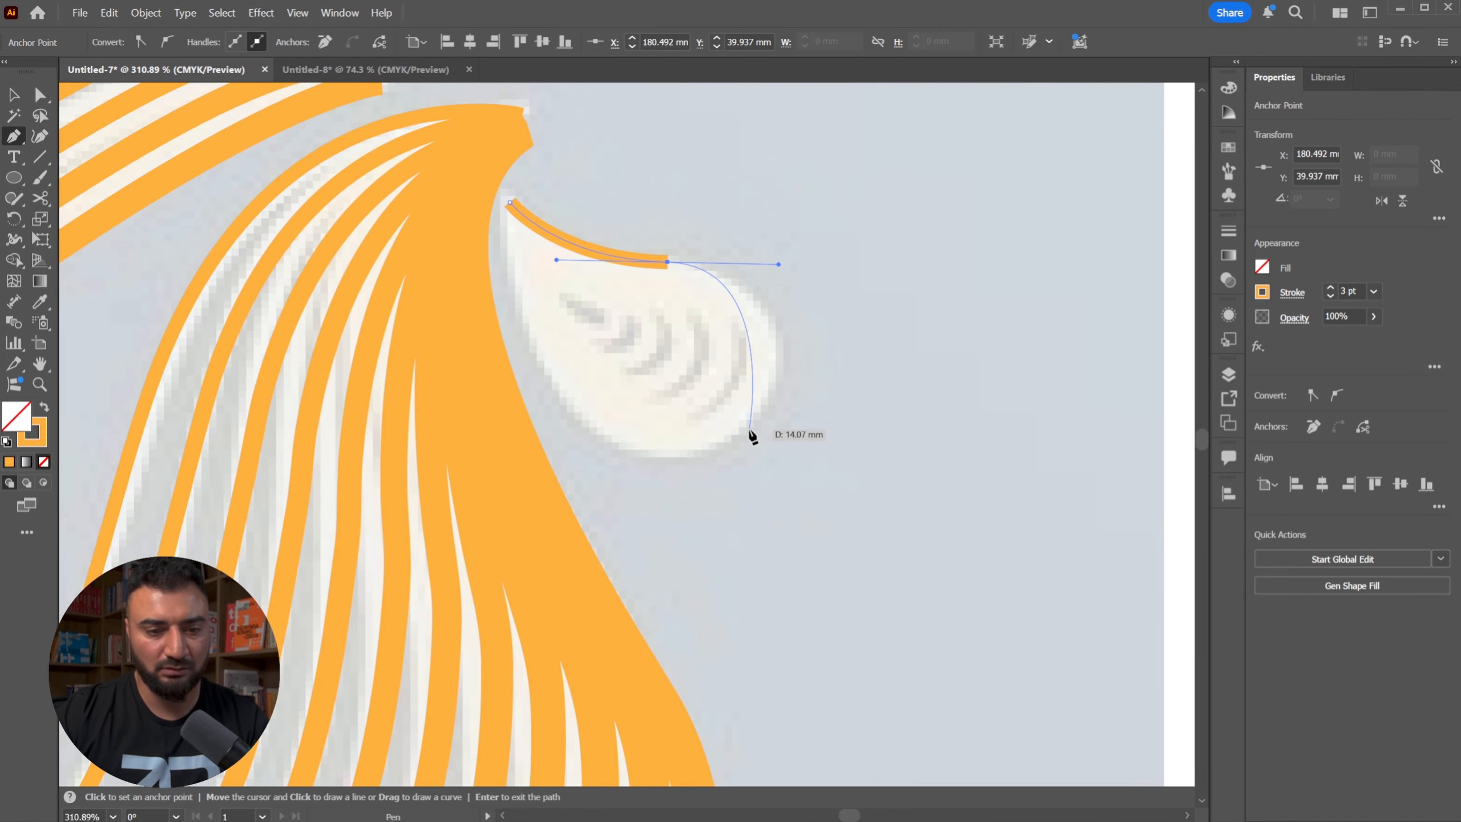
drag(749, 429, 667, 475)
mouse_move(507, 203)
mouse_down()
mouse_move(521, 5)
mouse_move(505, 219)
mouse_up()
key(v)
click(845, 580)
- Duplicate the wattle outline in place and scale the copy down to form a small inner teardrop
click(665, 542)
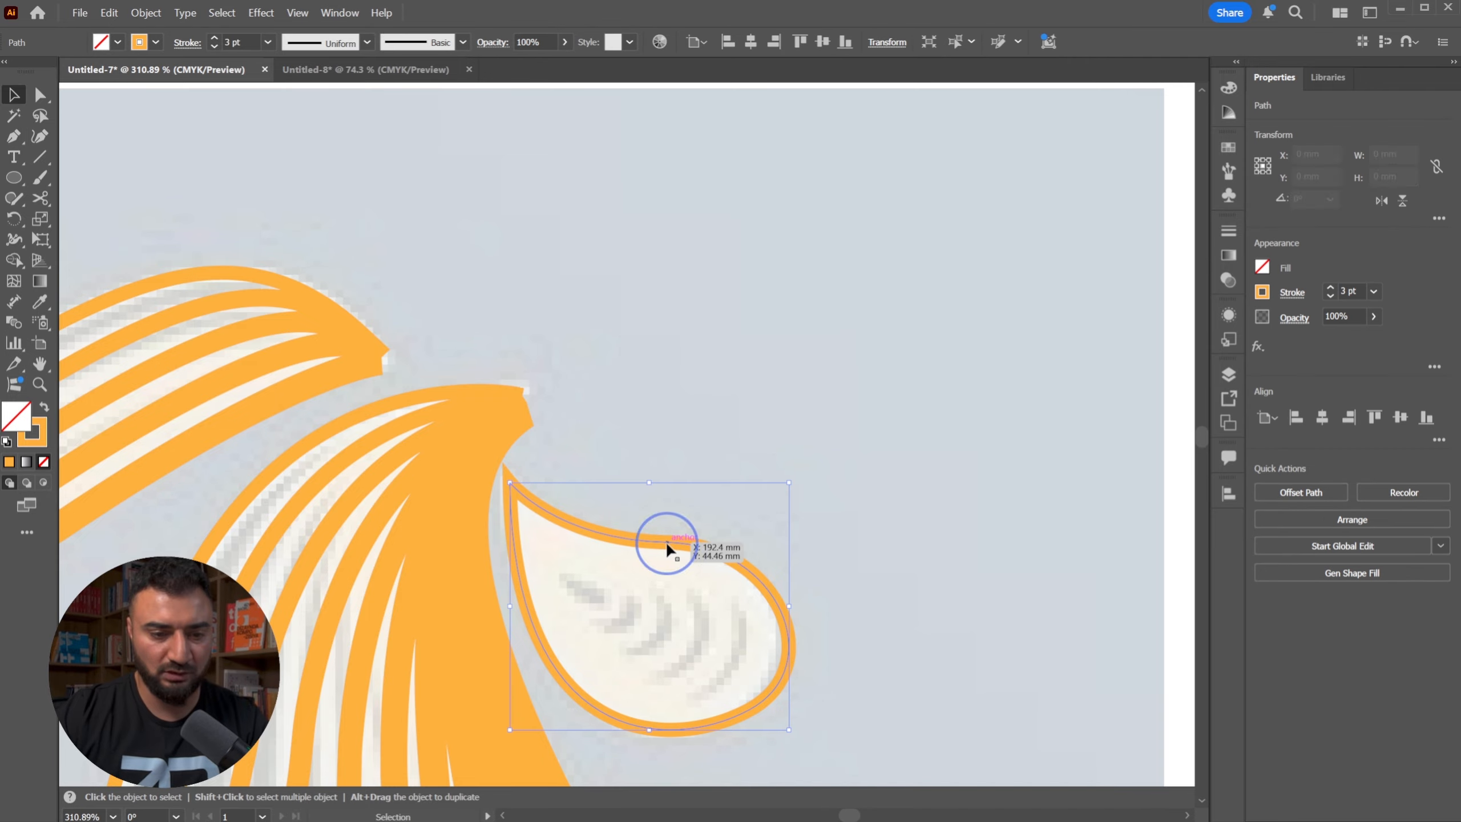
key(ctrl+c)
key(ctrl+f)
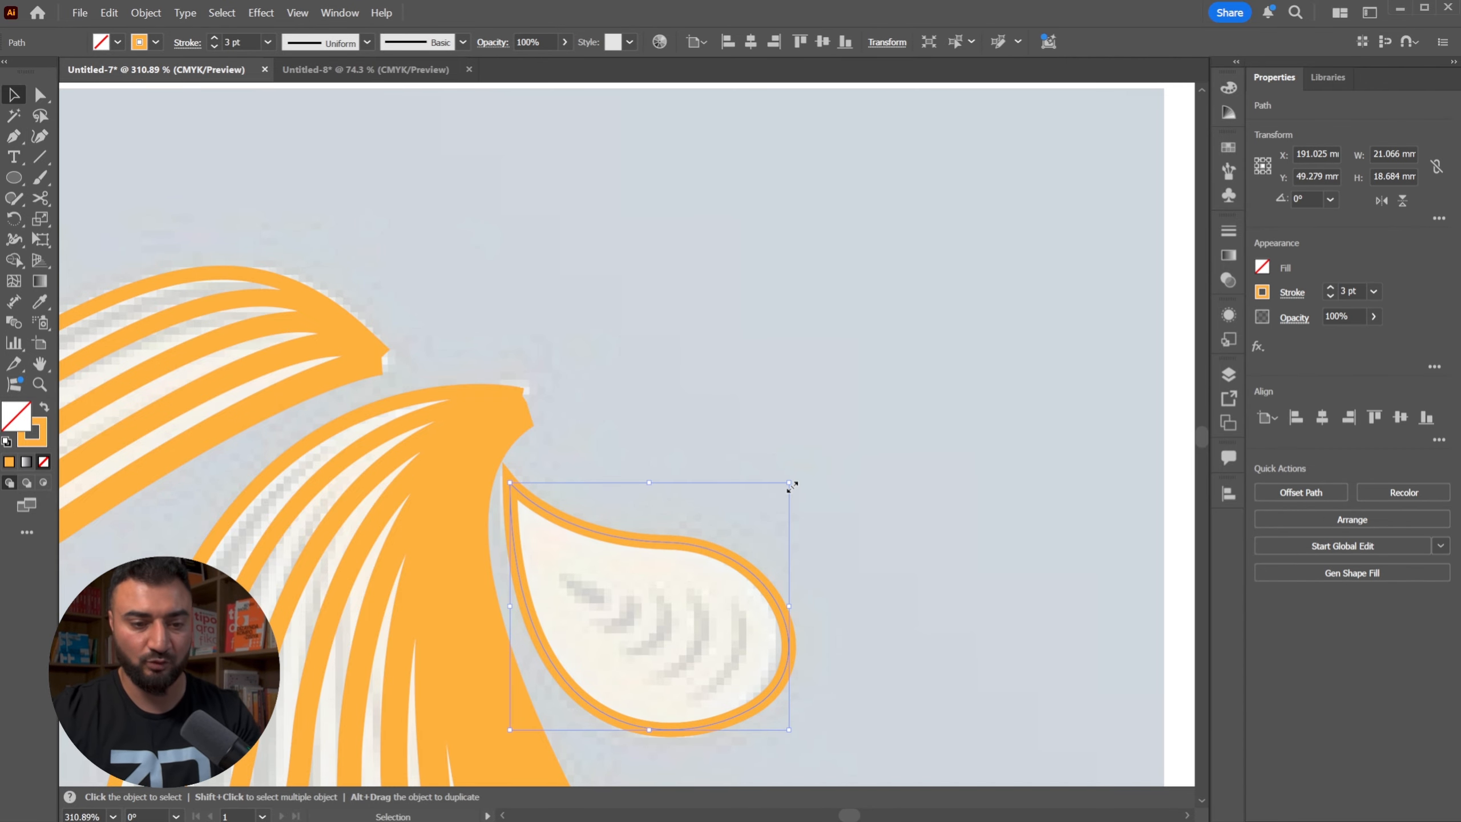
drag(791, 484, 656, 562)
- Blend the outer and inner wattle outlines with 3 specified steps, and deselect the result
shift+click(672, 545)
key(ctrl+alt+b)
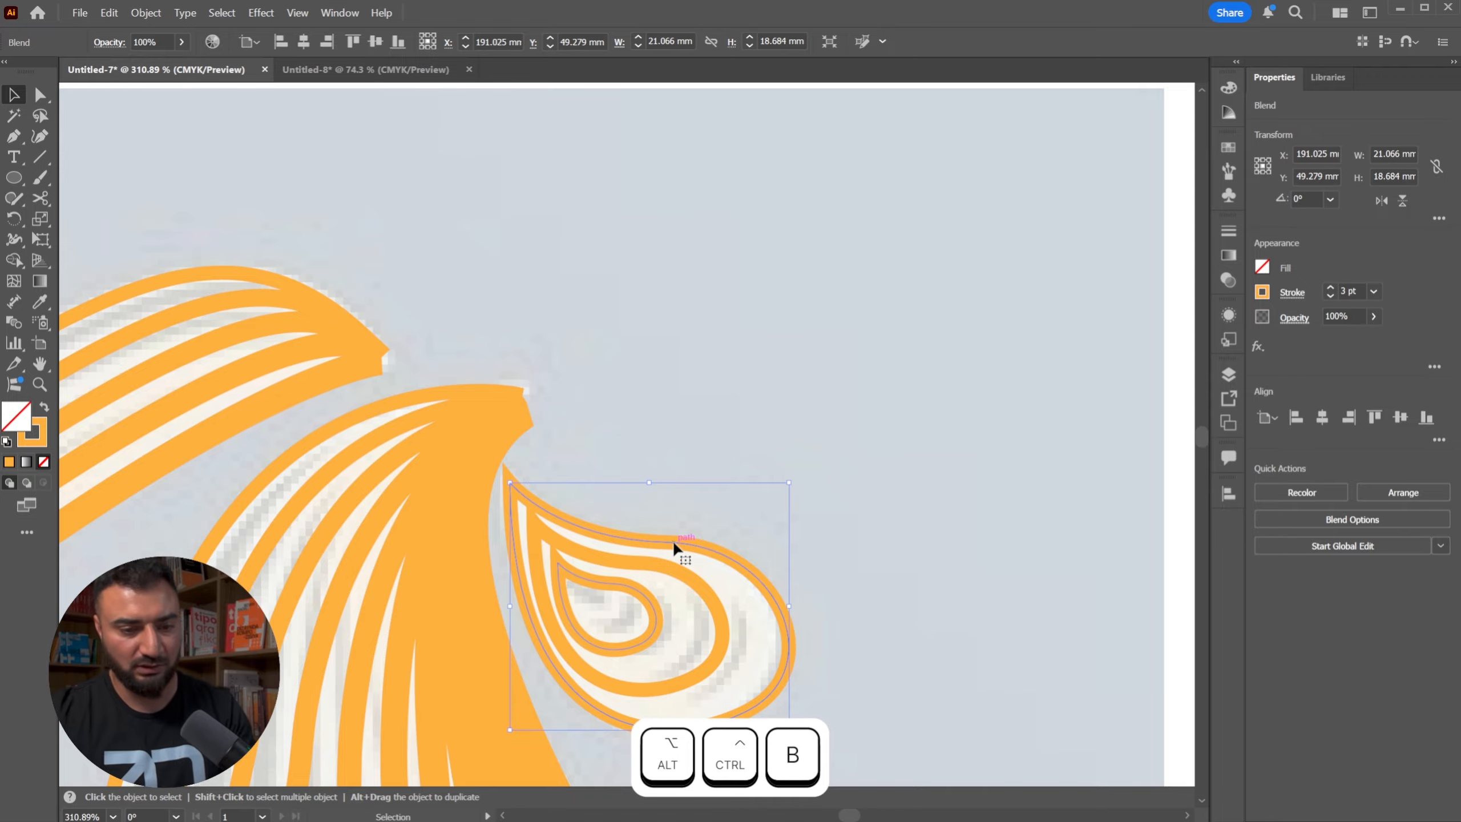
key(w)
alt+click(672, 541)
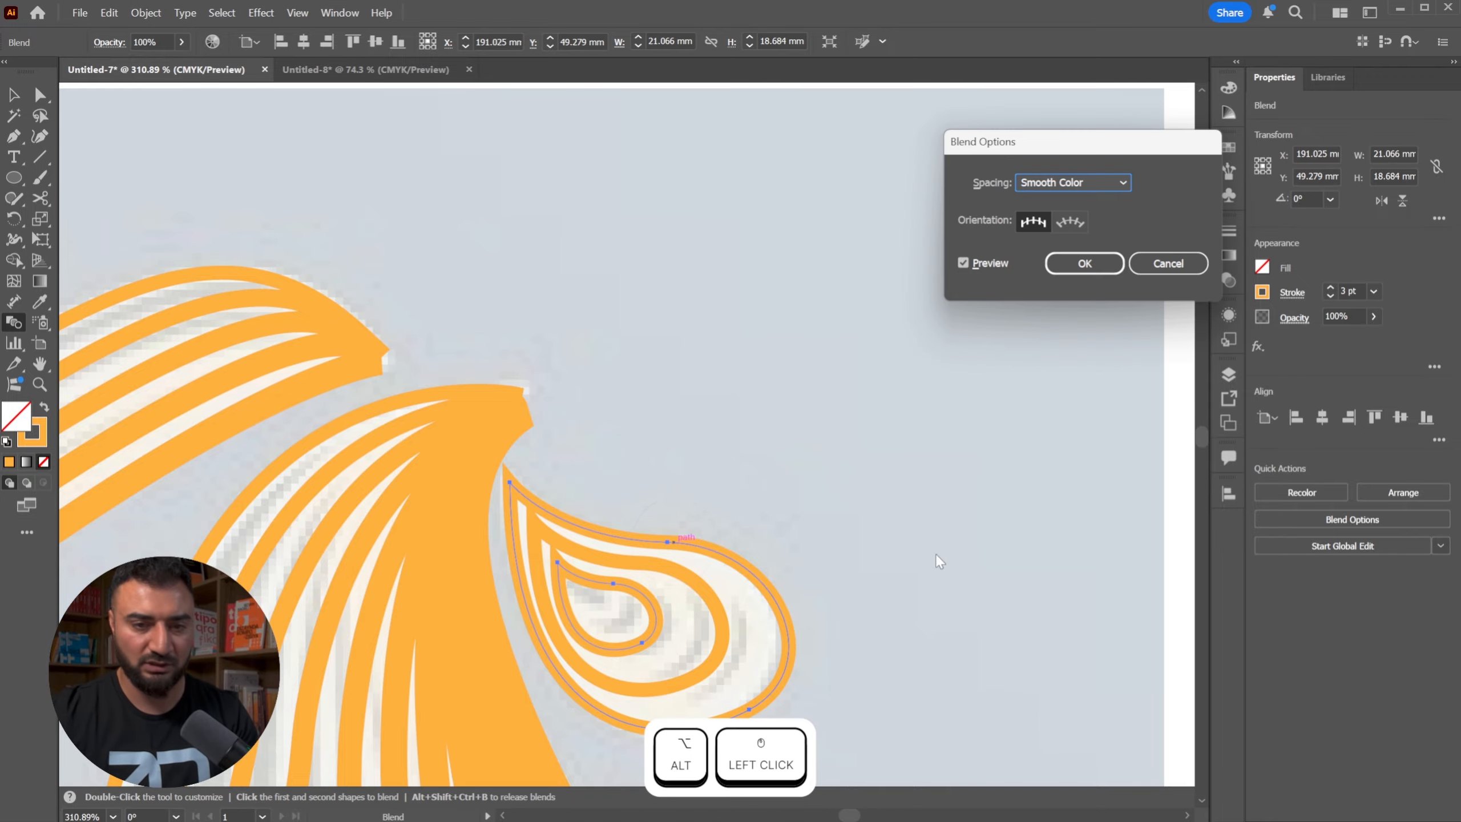
click(1050, 184)
click(1089, 218)
text(3)
key(Return)
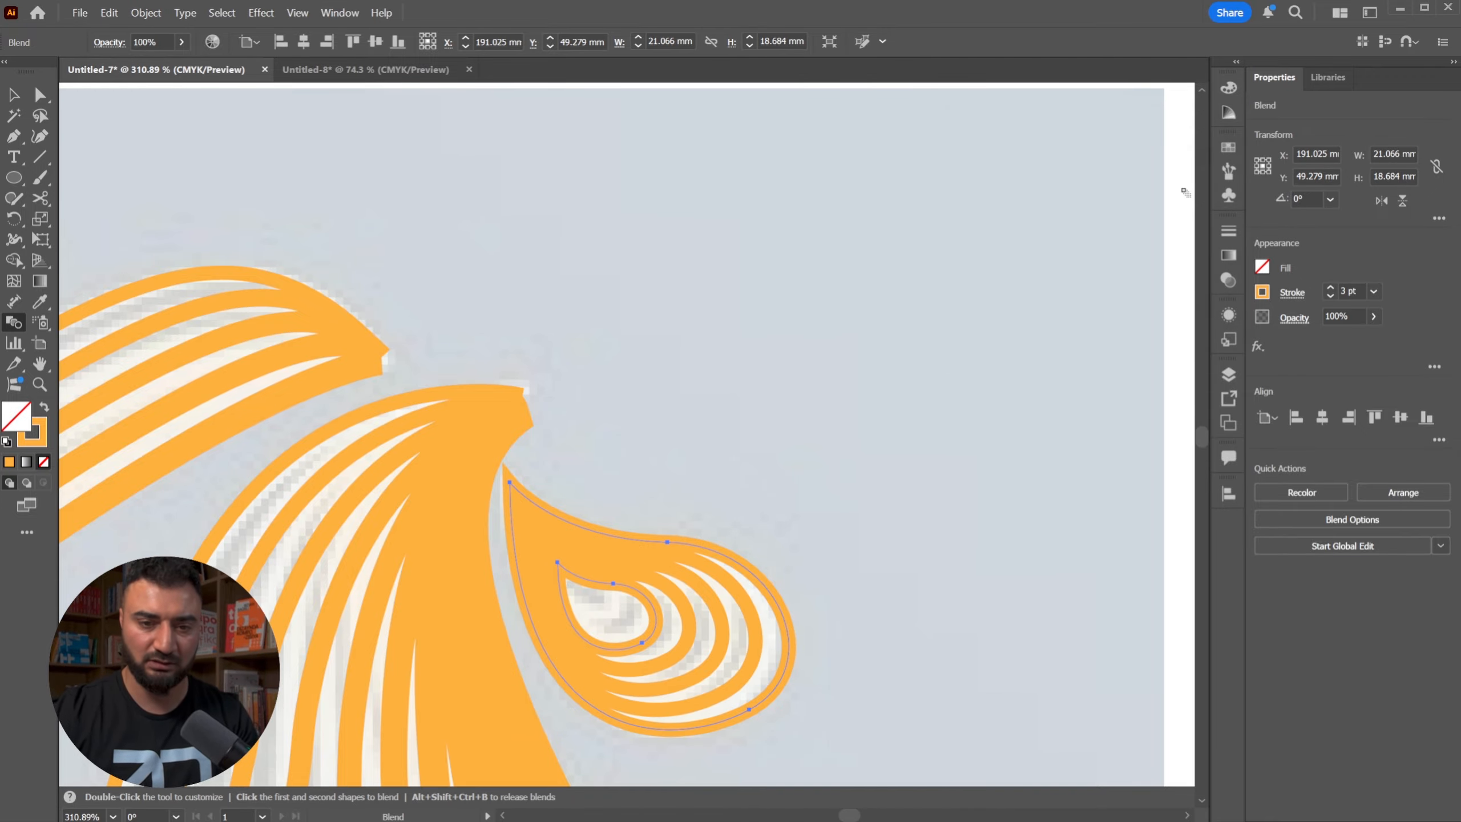
key(v)
click(922, 359)
- Move the whole traced rooster off the reference image onto the blank artboard area beside it
key(ctrl+0)
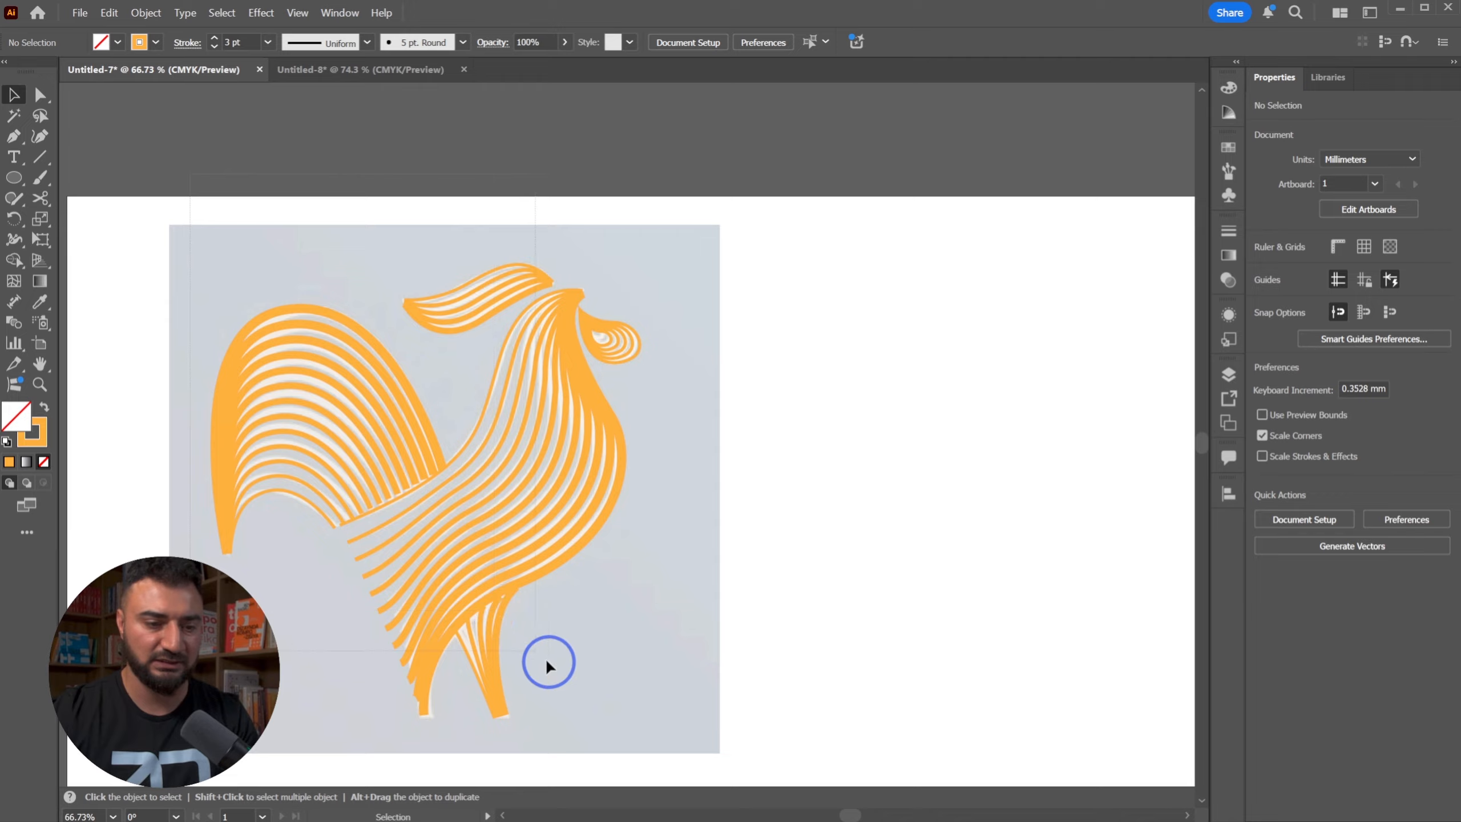
drag(469, 467, 833, 426)
click(1089, 255)
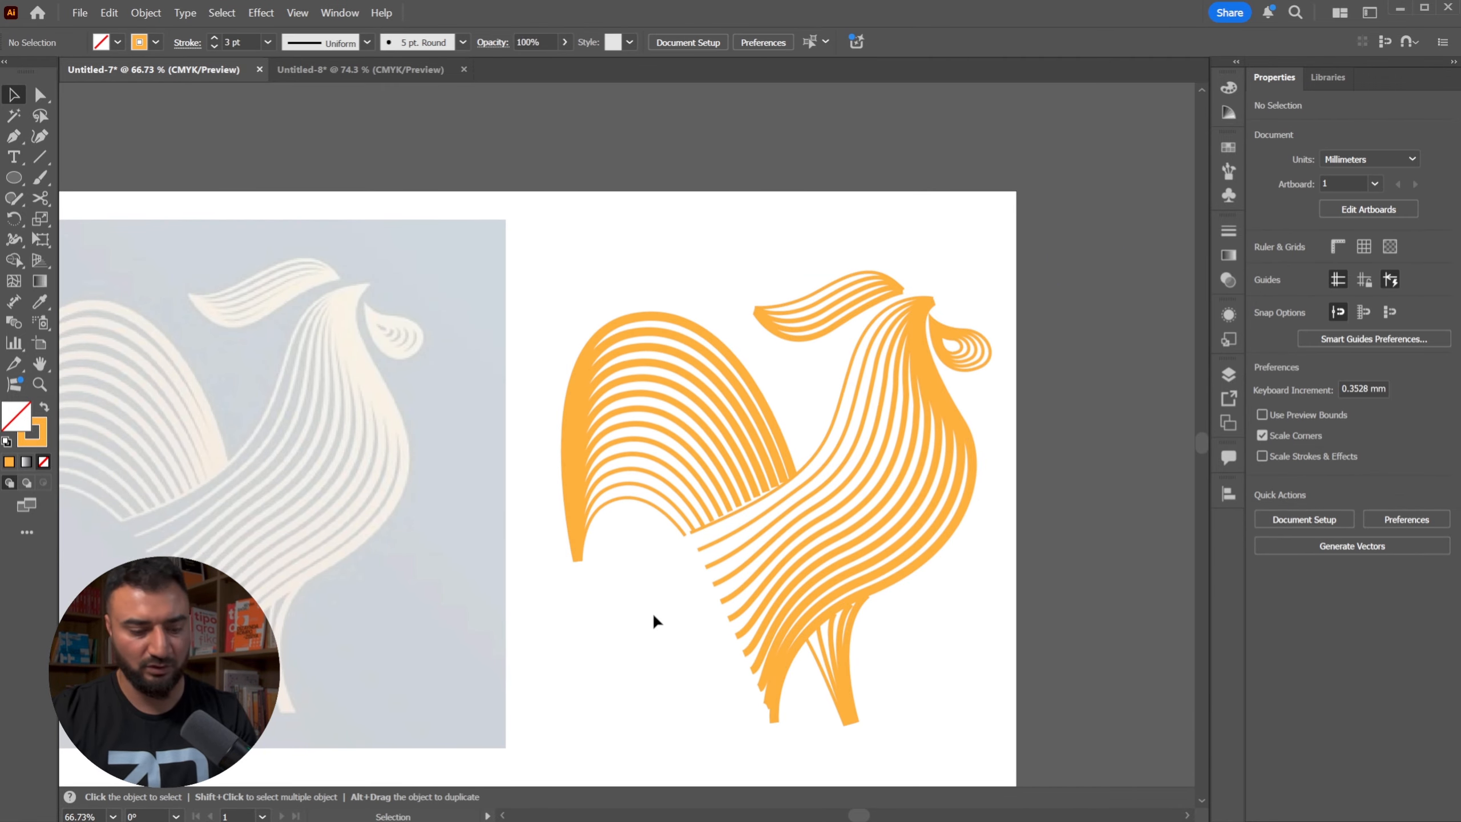
- Move the end anchor of the tail's innermost curve so it meets the end of the body's upper line
key(a)
scroll(687, 512, up, 5)
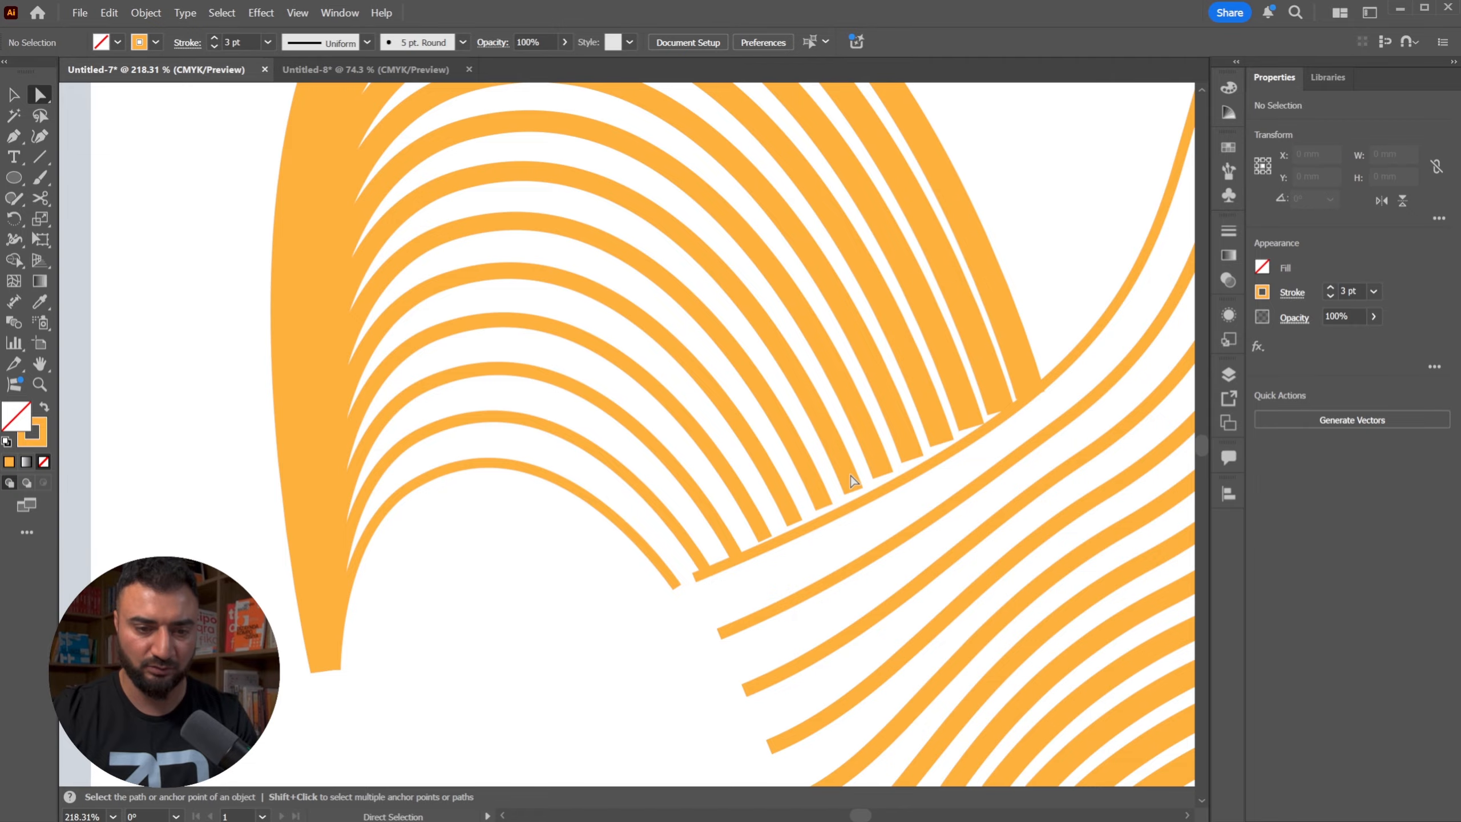
click(852, 477)
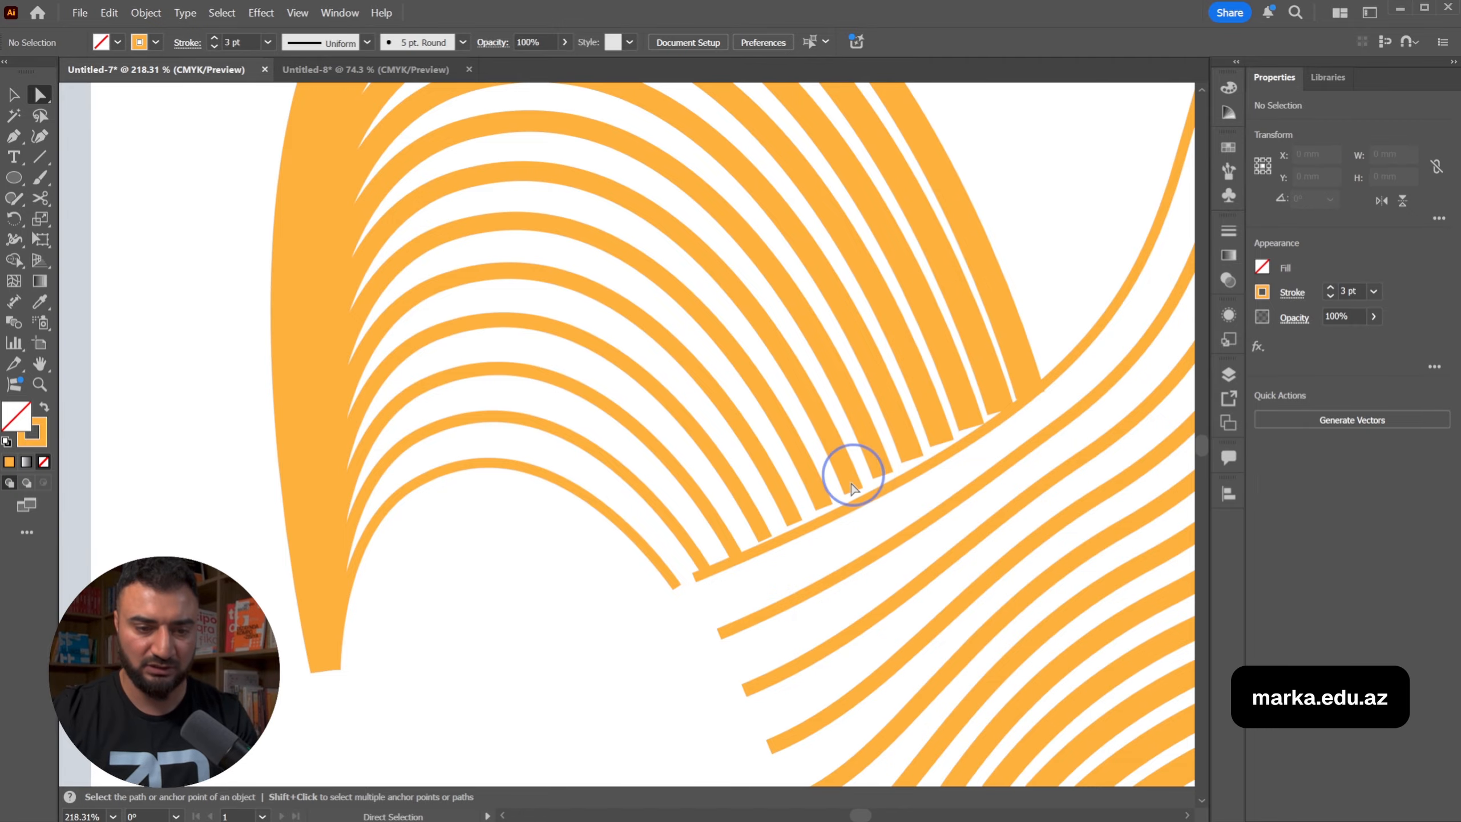
click(670, 581)
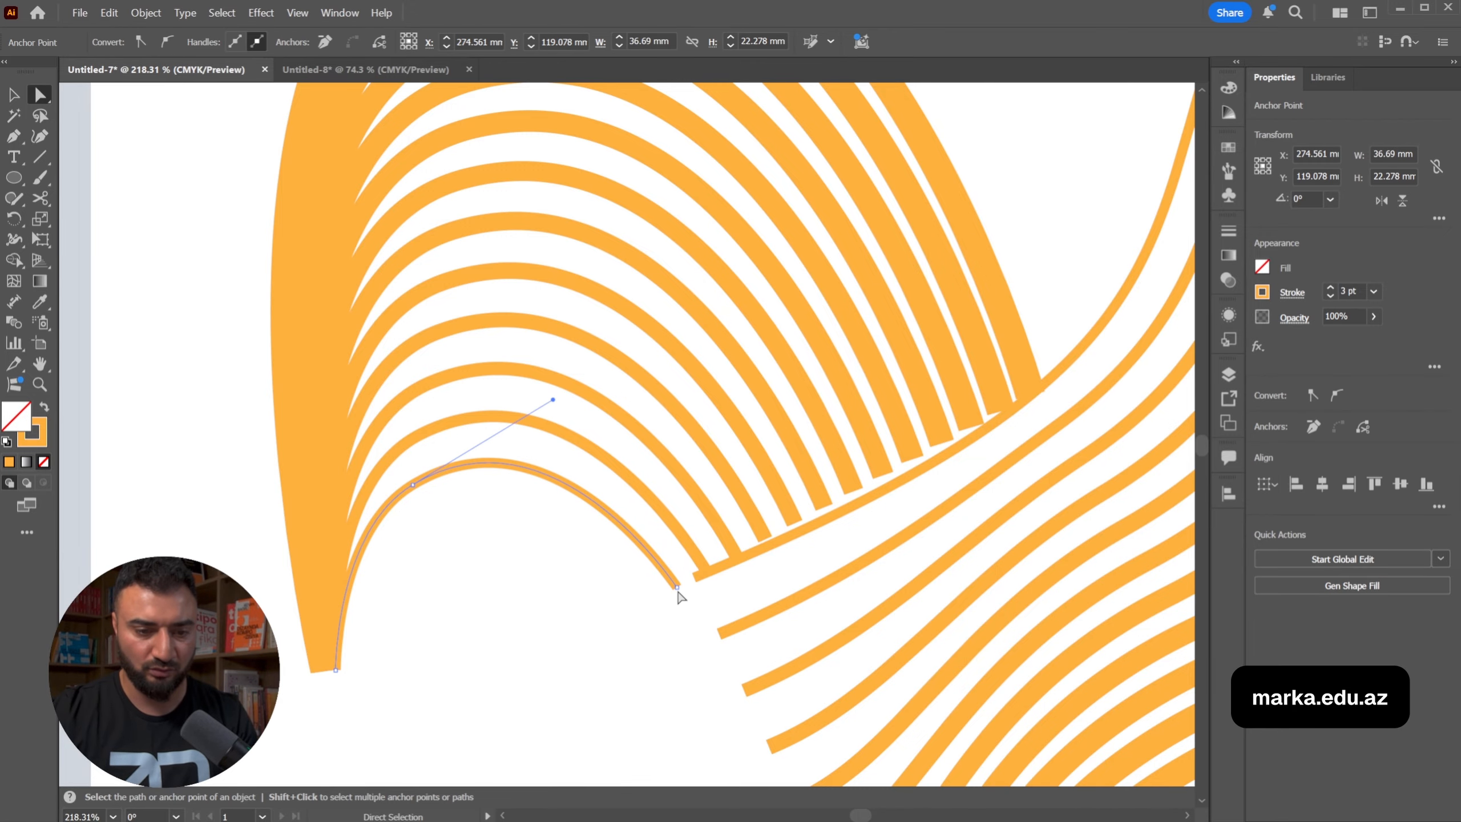
drag(677, 587, 697, 569)
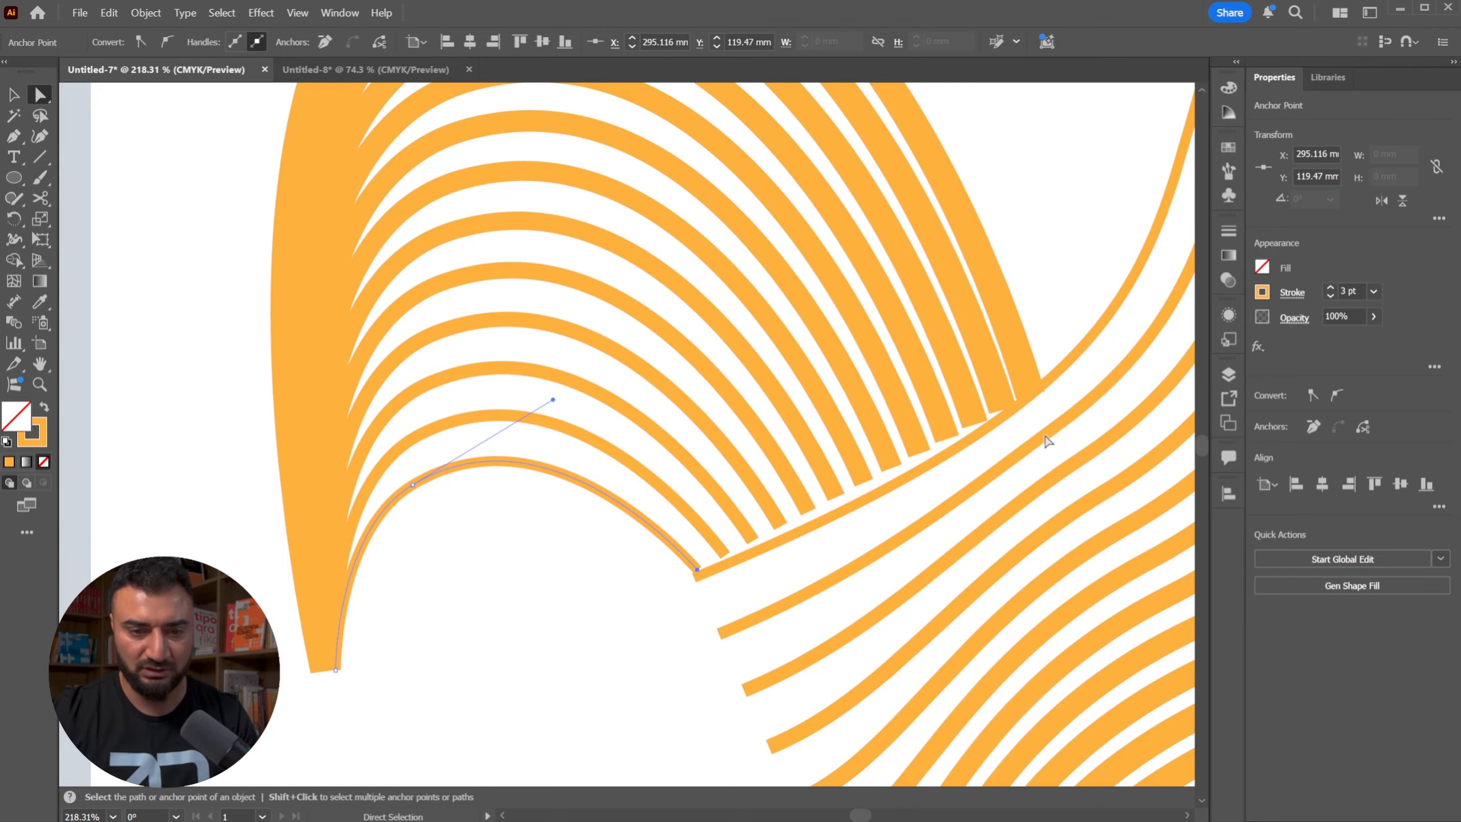
- Try to adjust the end anchor of the tail's outermost curve where it meets the body, and undo it
click(1040, 404)
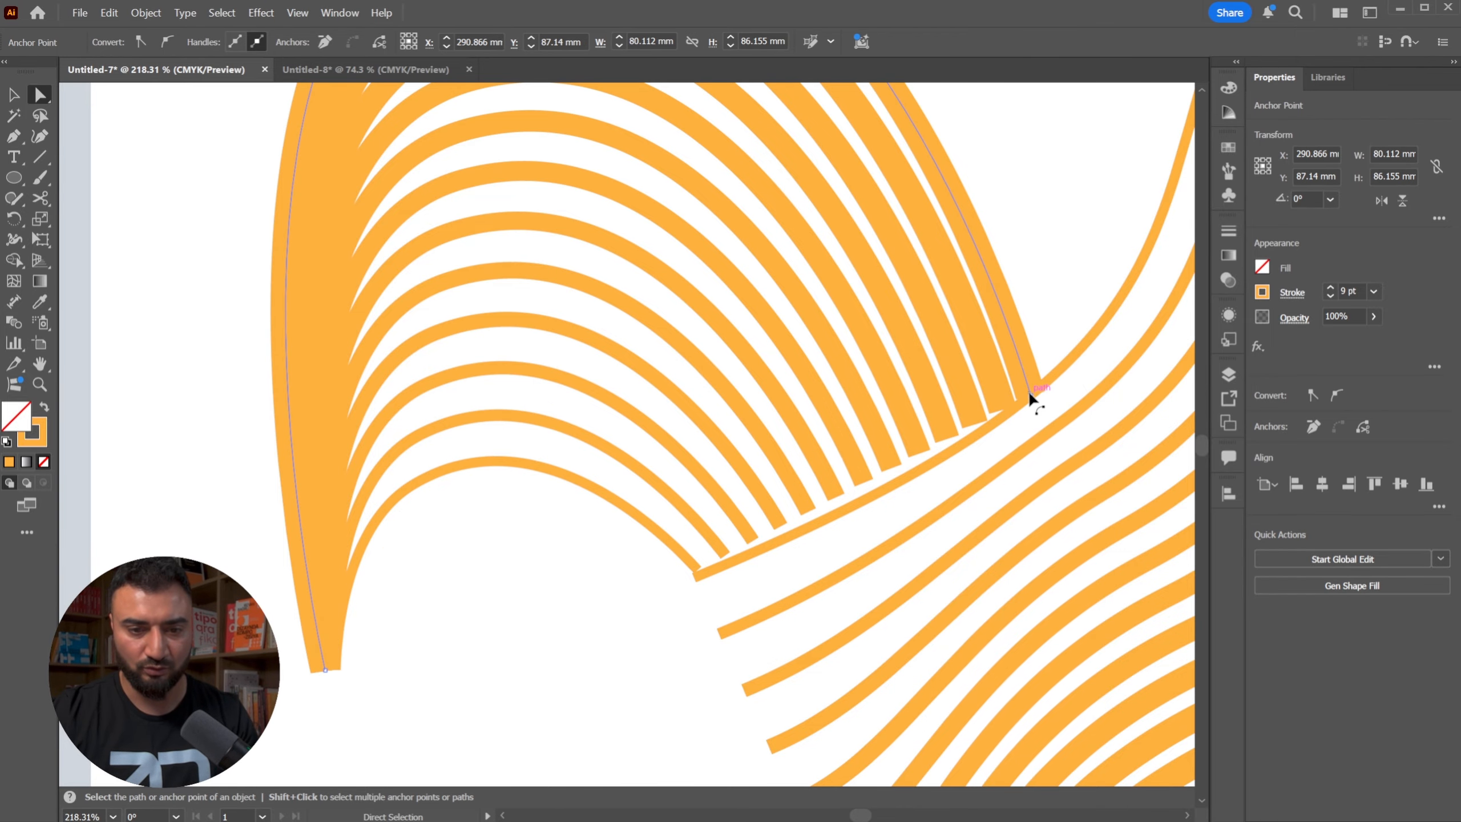
drag(1030, 399, 1035, 407)
key(ctrl+z)
key(ctrl+z)
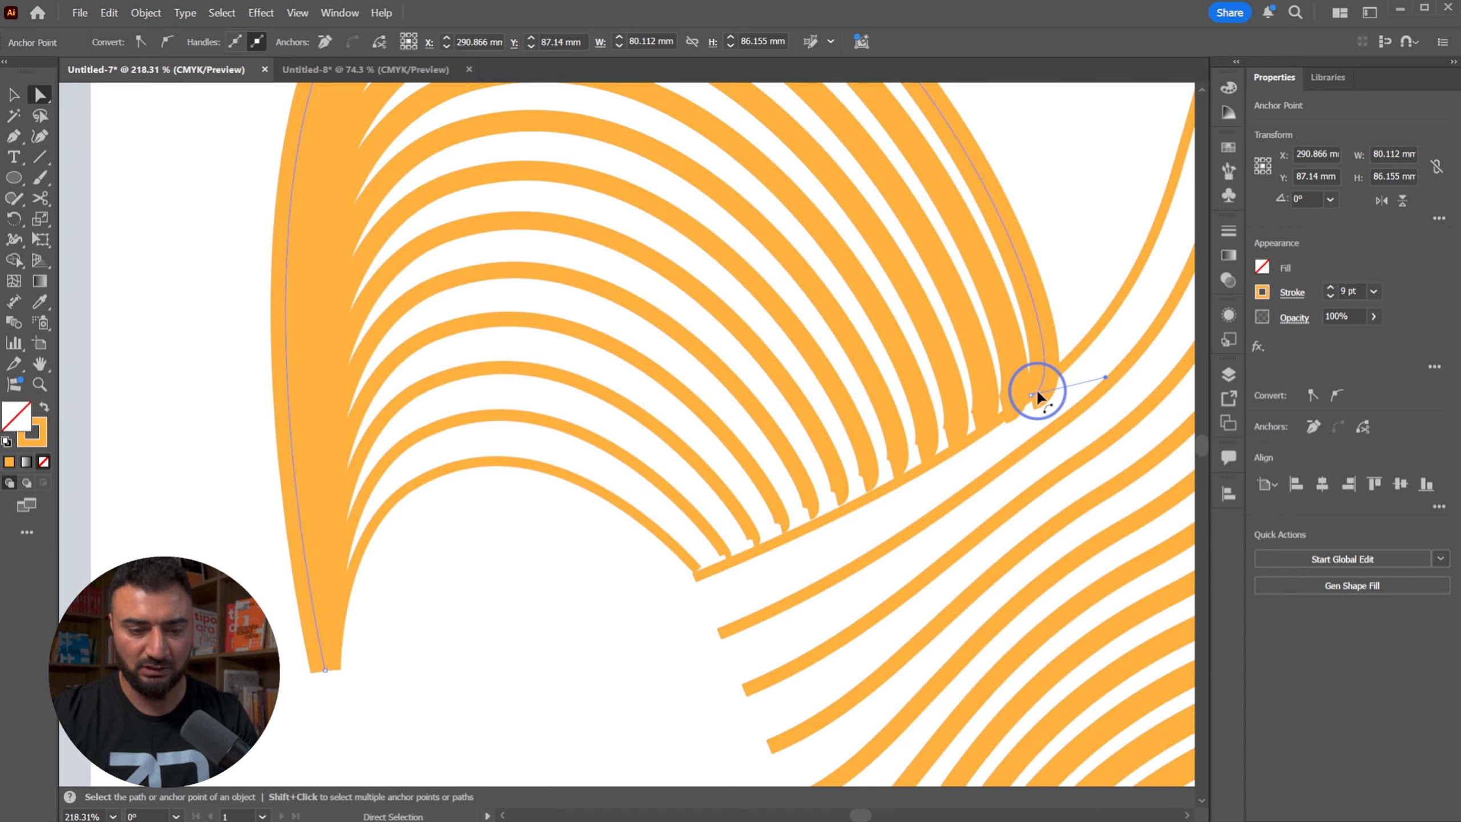
- Select all the blends that make up the orange rooster
key(z)
drag(1072, 335, 687, 369)
alt+click(974, 218)
alt+click(897, 212)
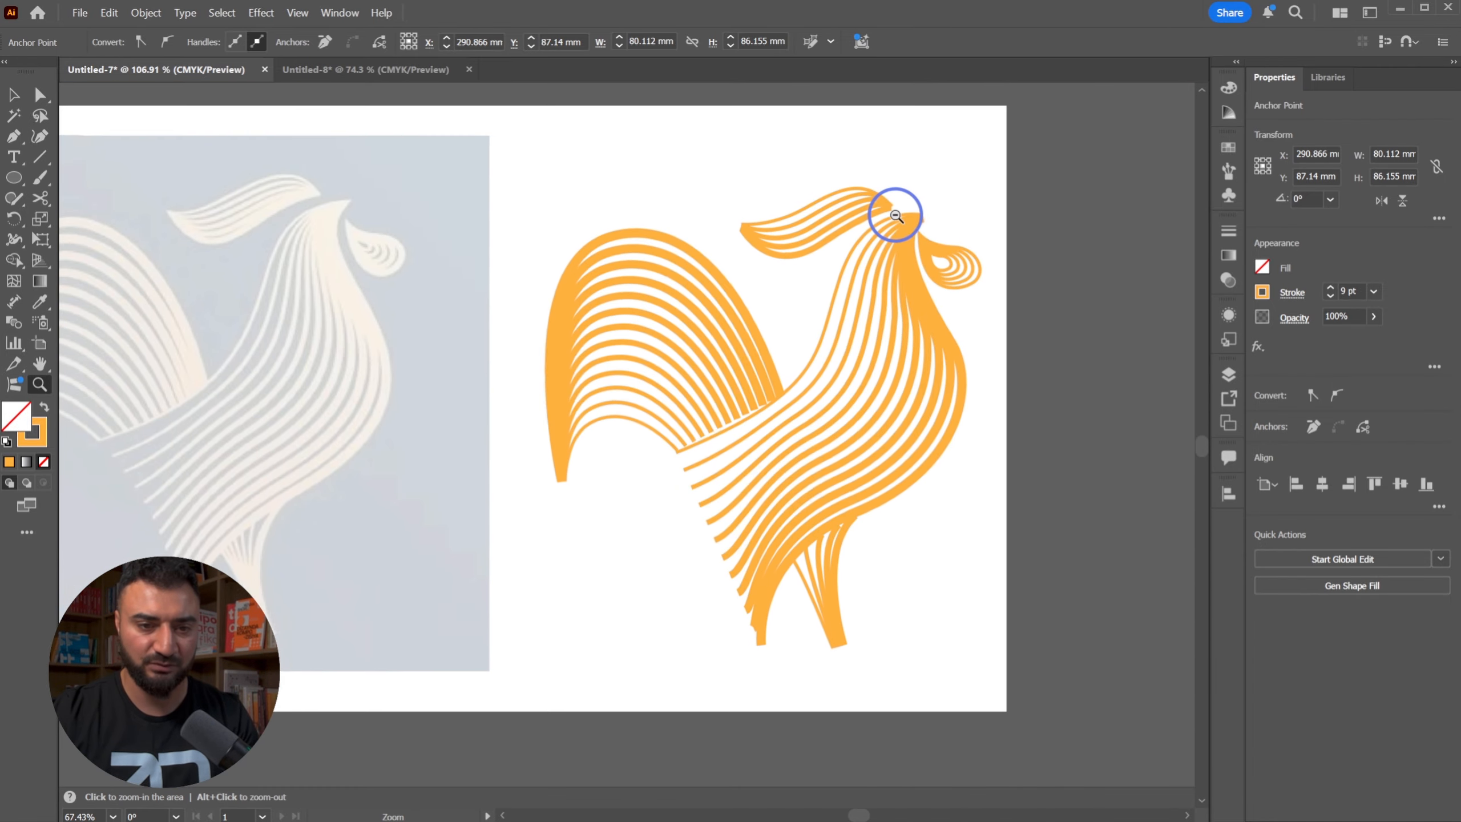
key(v)
click(782, 155)
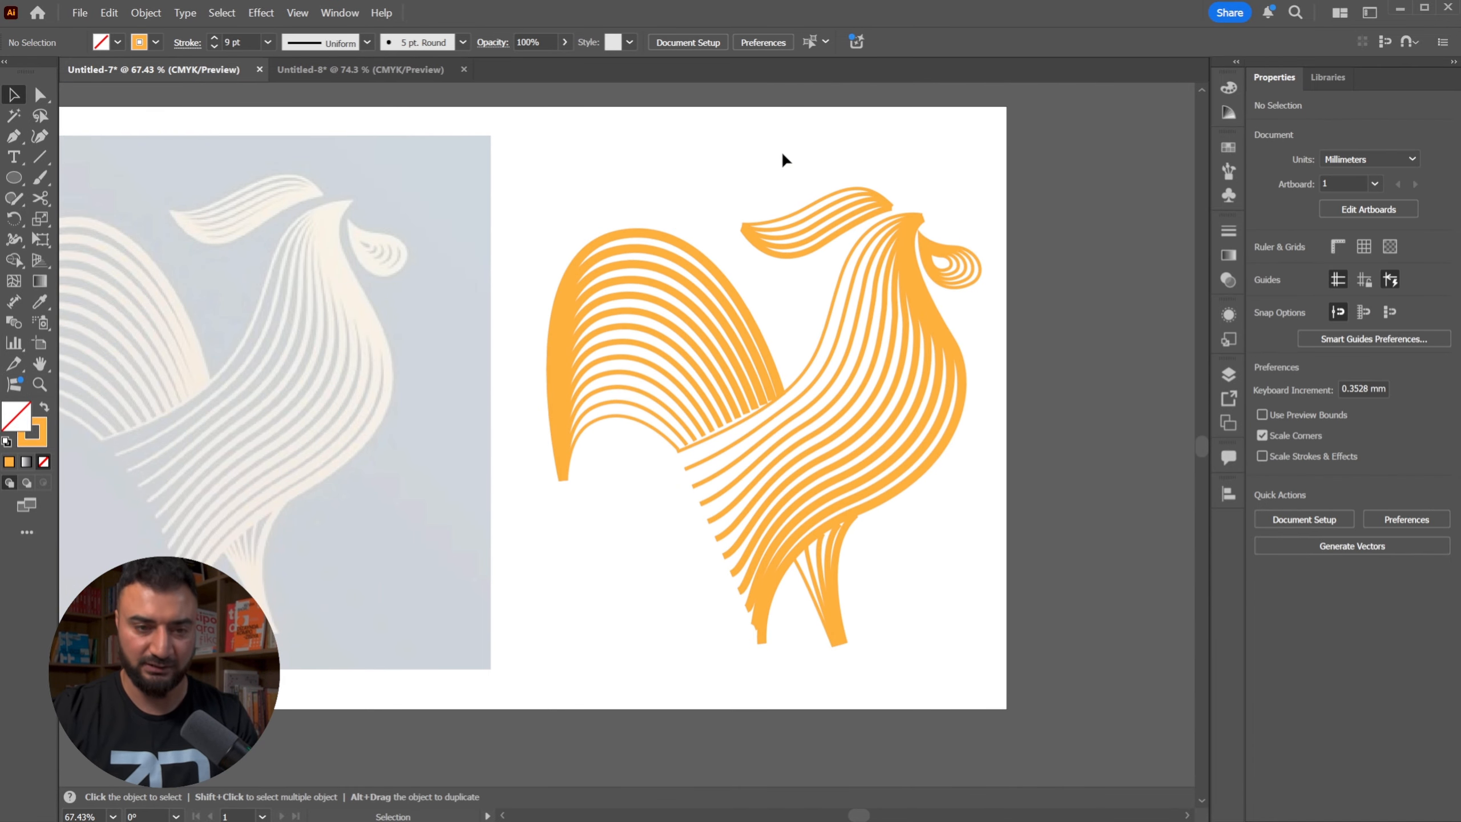
click(666, 277)
drag(606, 196, 984, 712)
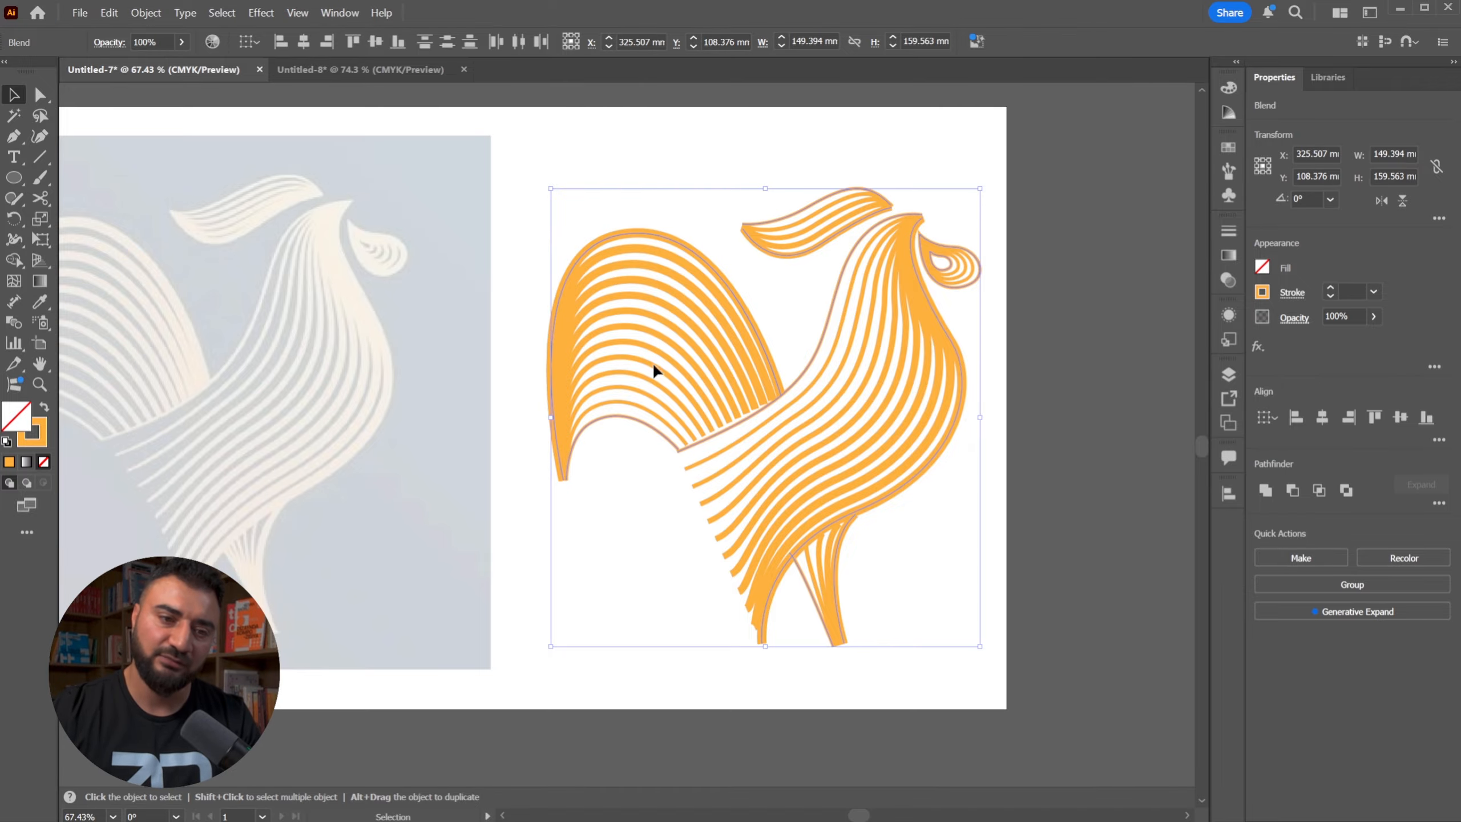
- Try expanding the selected rooster blends into individual paths, and undo the expansion
key(z)
drag(623, 365, 827, 363)
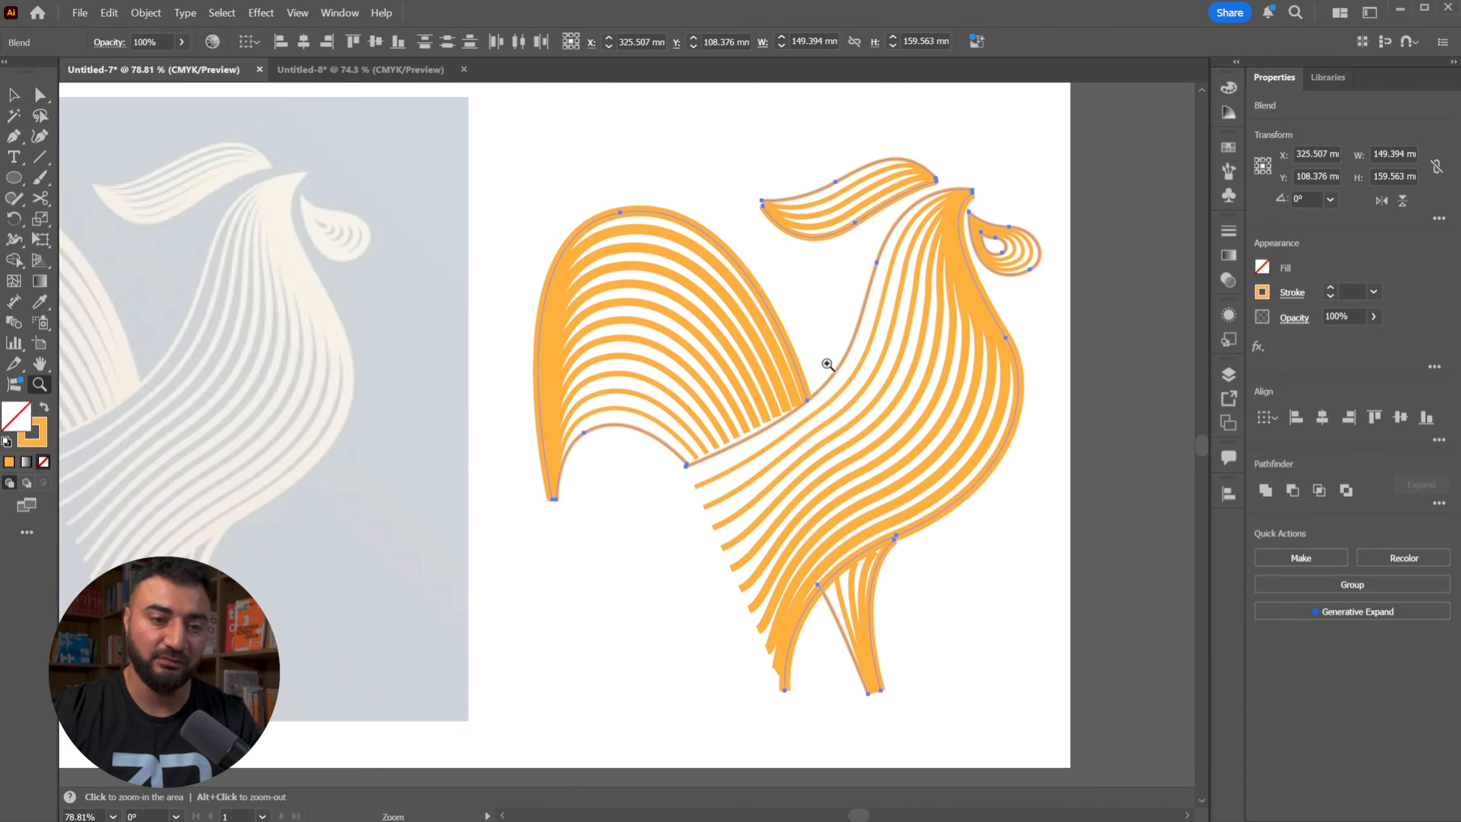
click(144, 12)
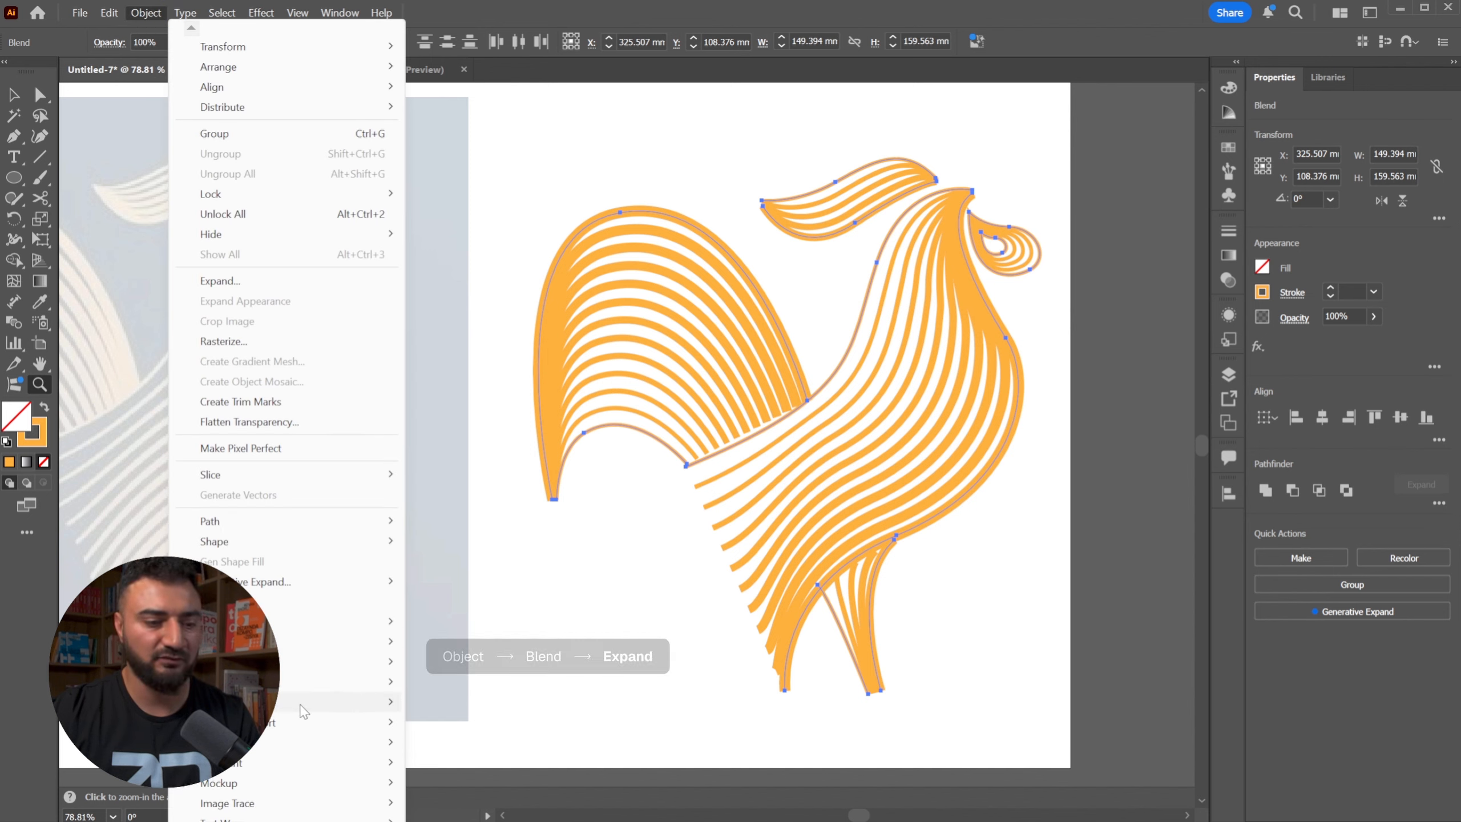
mouse_move(310, 702)
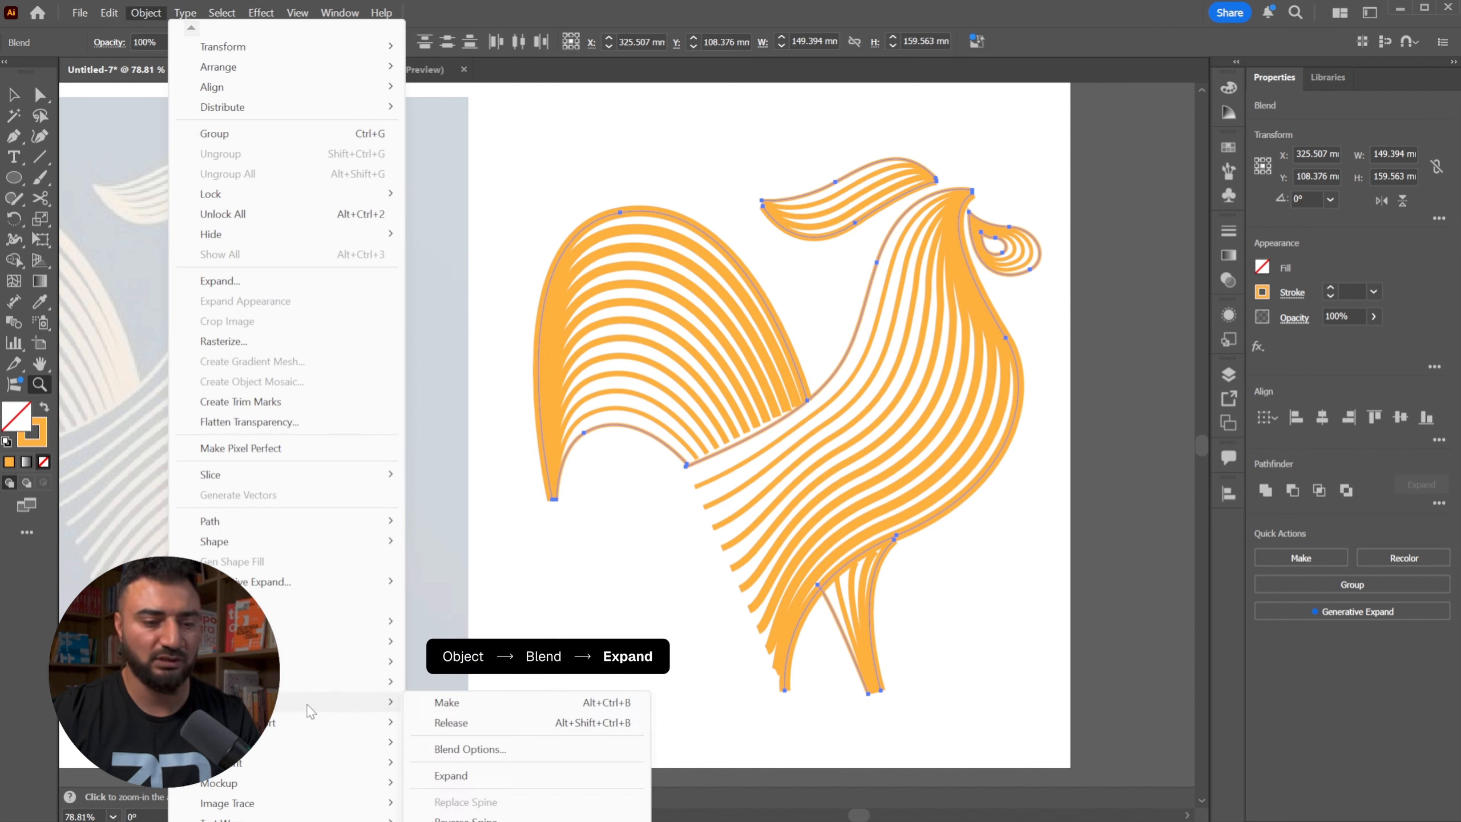
click(469, 779)
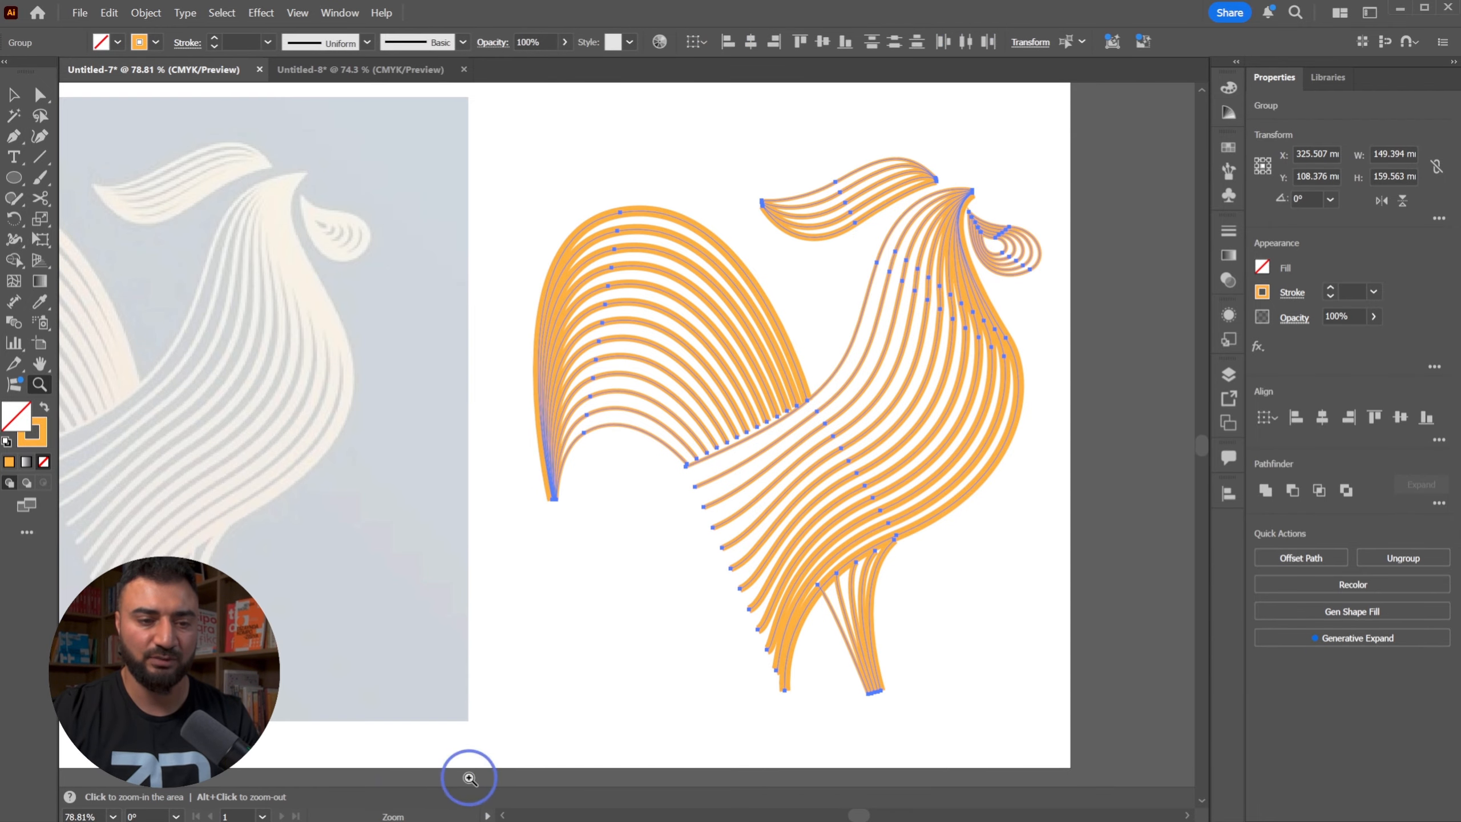
key(ctrl+z)
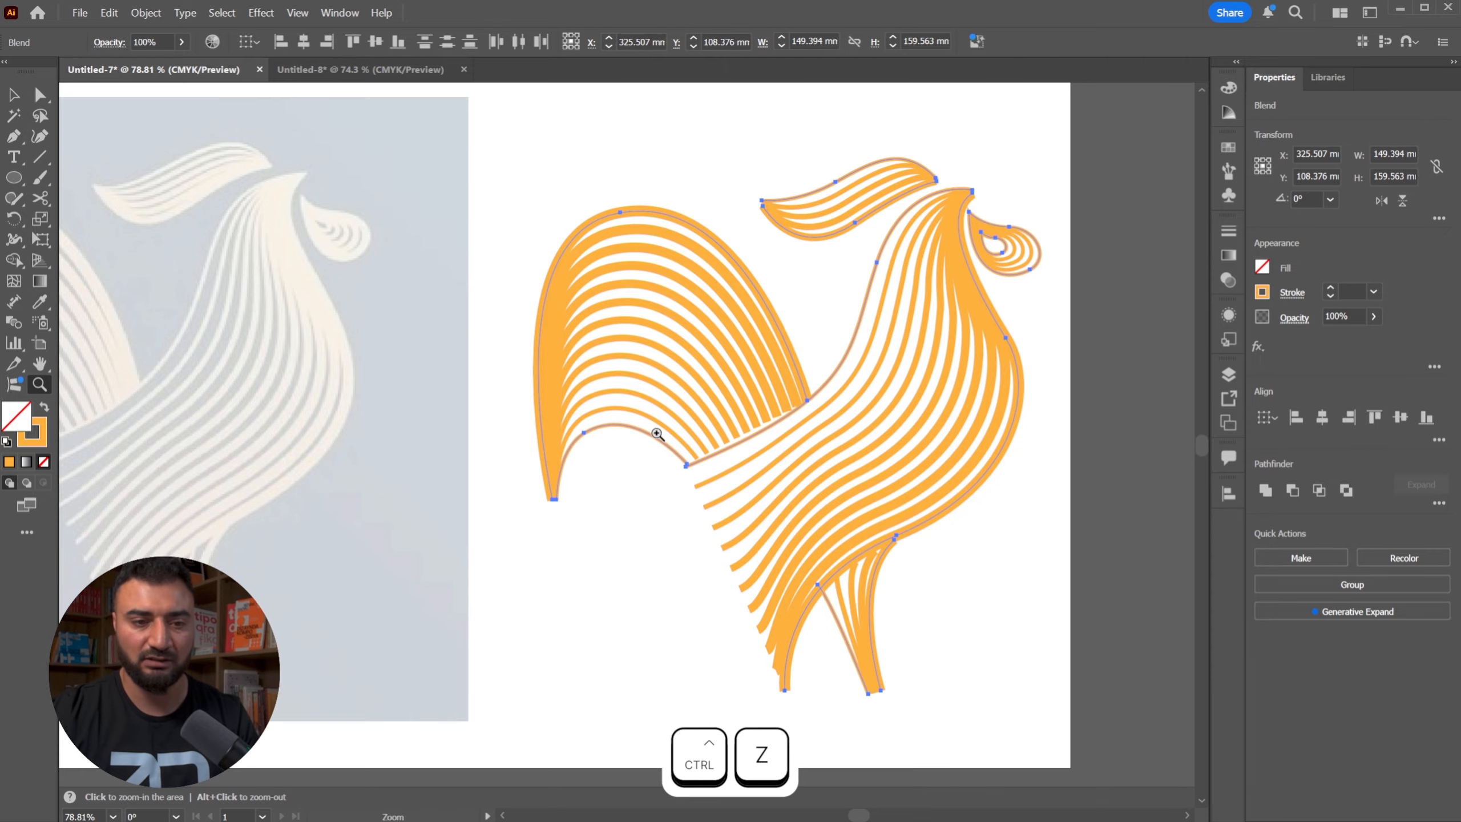
- Inspect the unexpanded blends in outline view, and return to preview
key(ctrl+y)
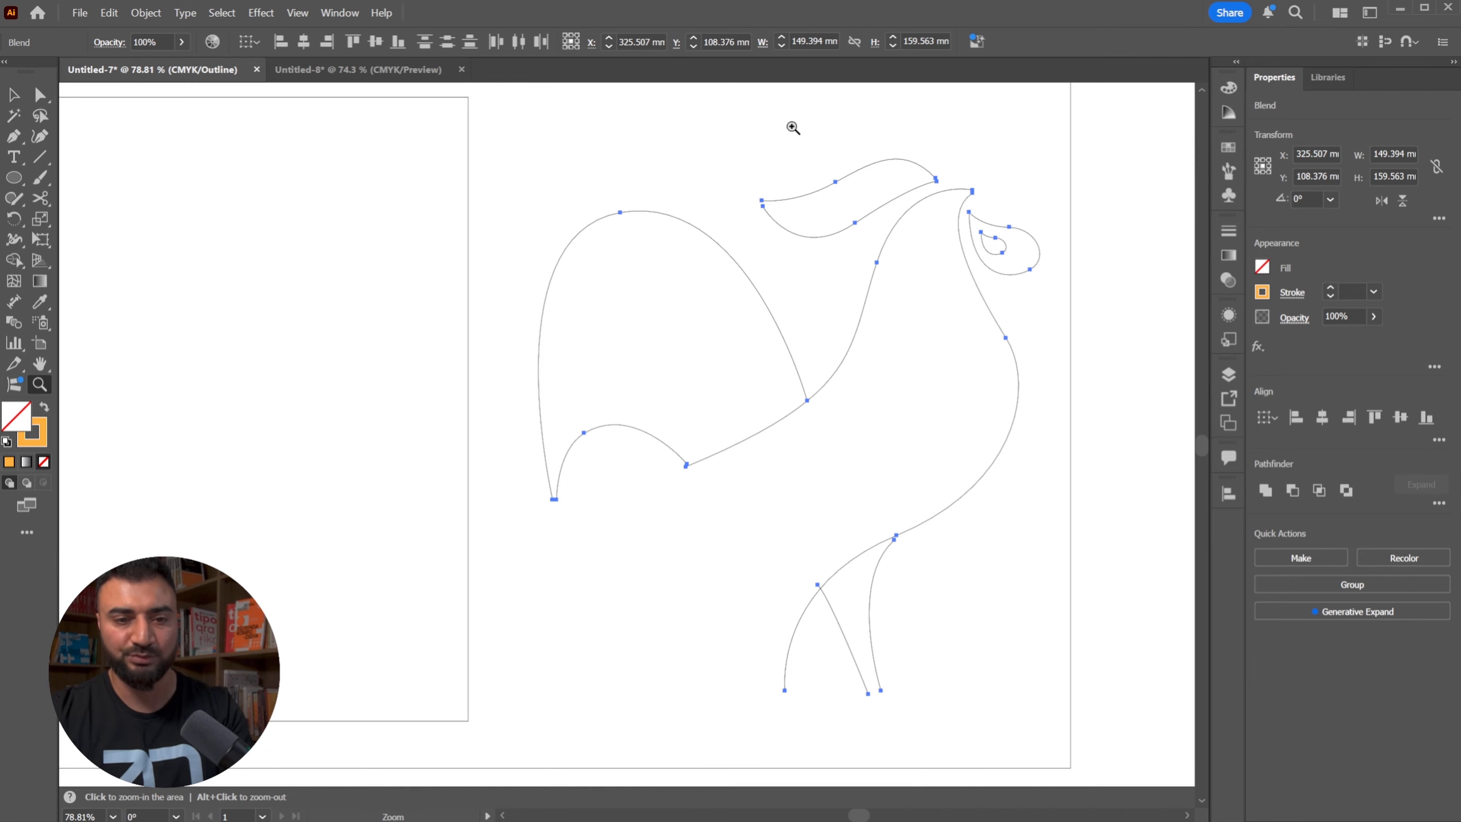
key(ctrl+y)
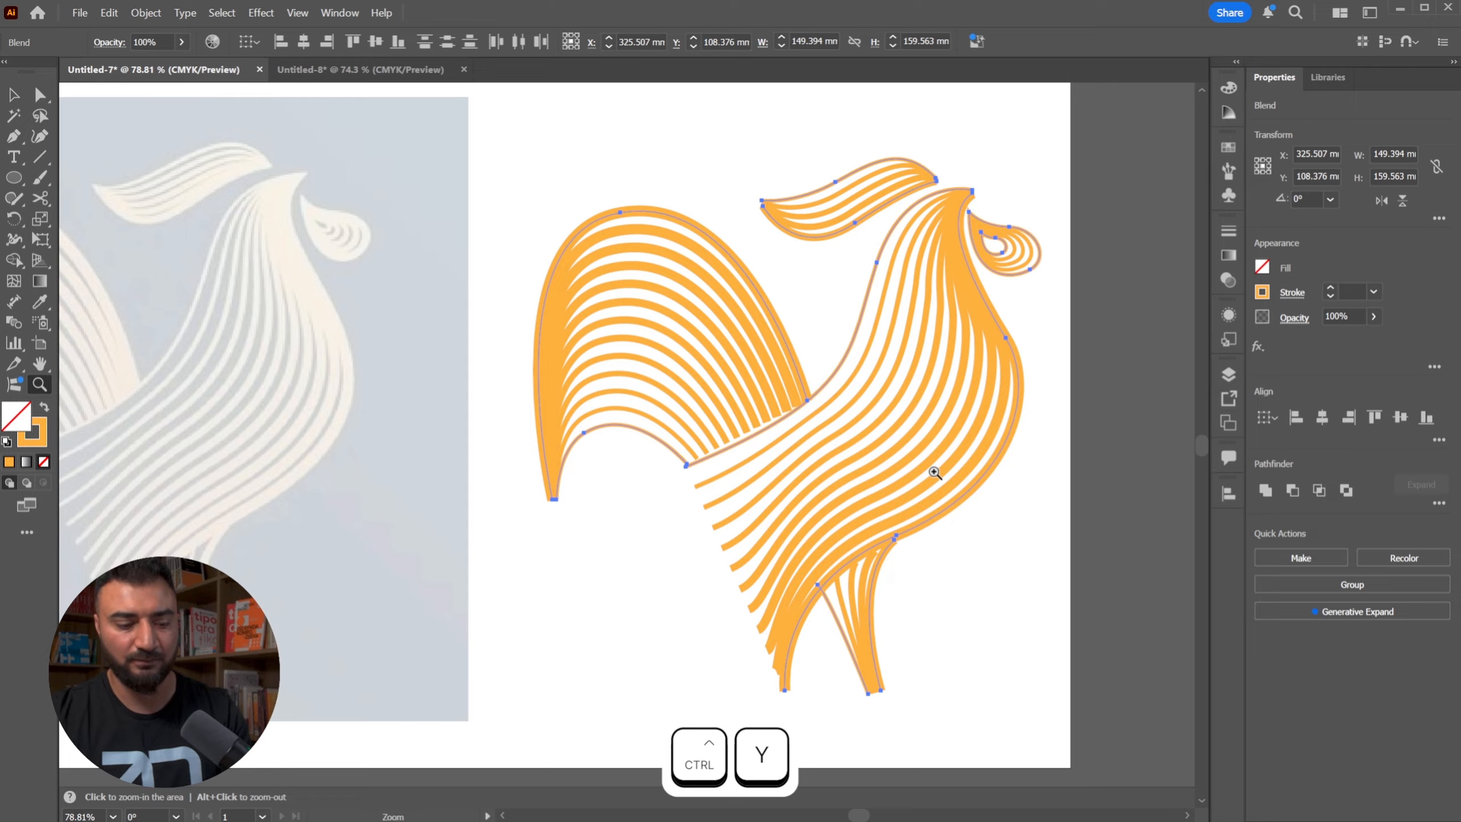
click(147, 13)
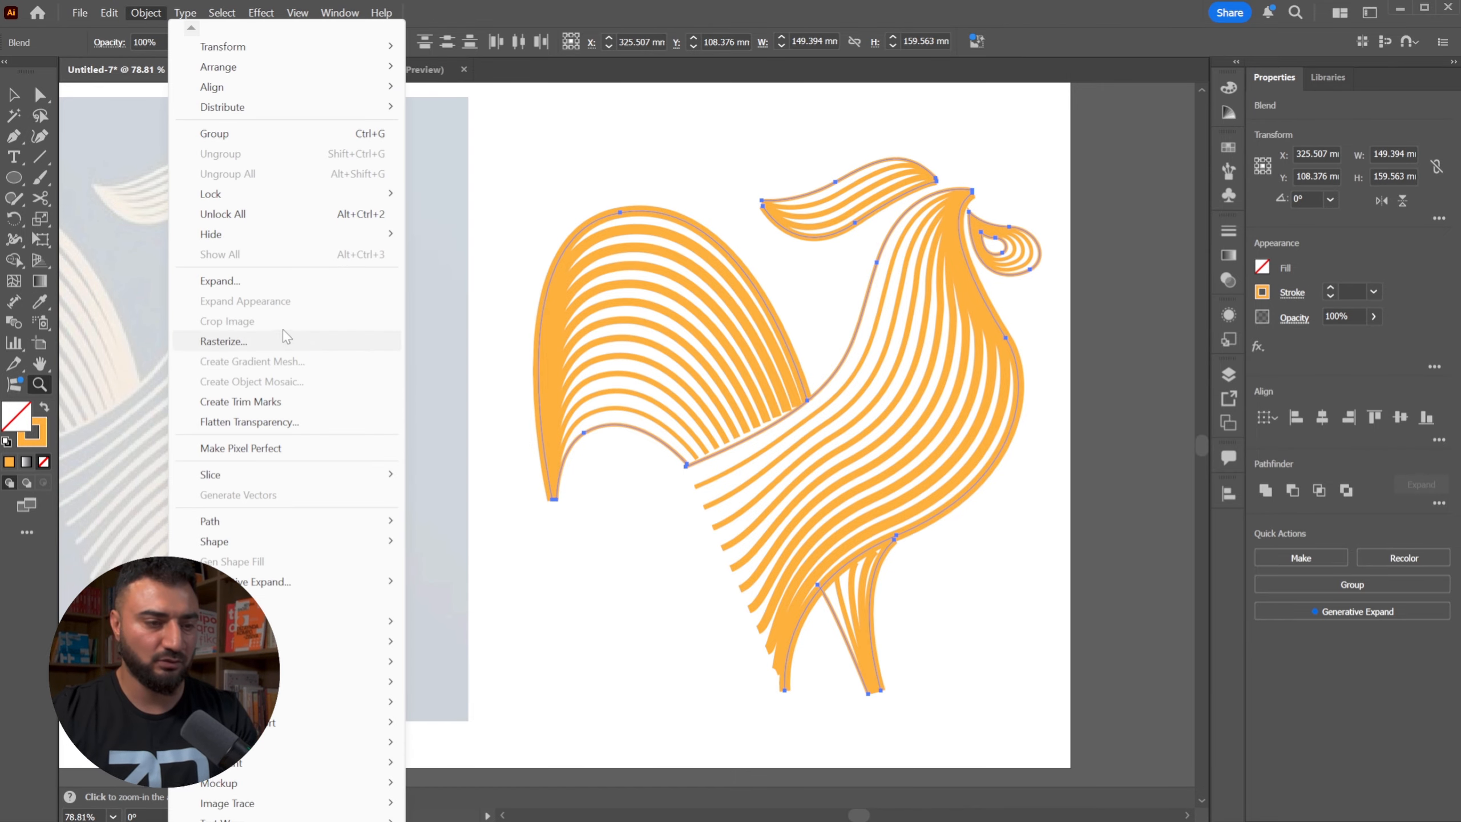
click(267, 283)
key(Escape)
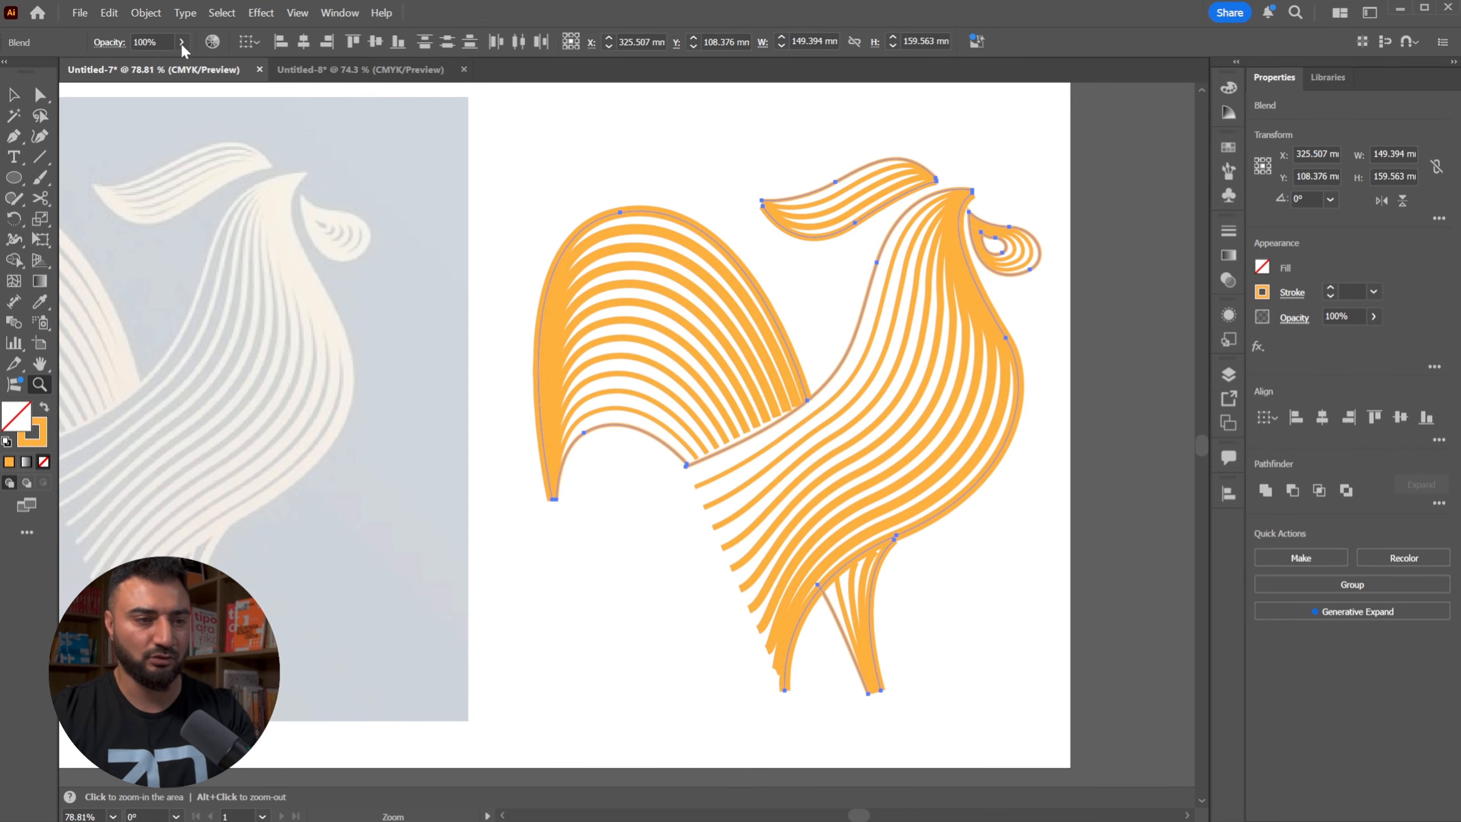
- Expand the rooster's blends into separate editable paths with the blend Expand command
click(146, 13)
mouse_move(368, 702)
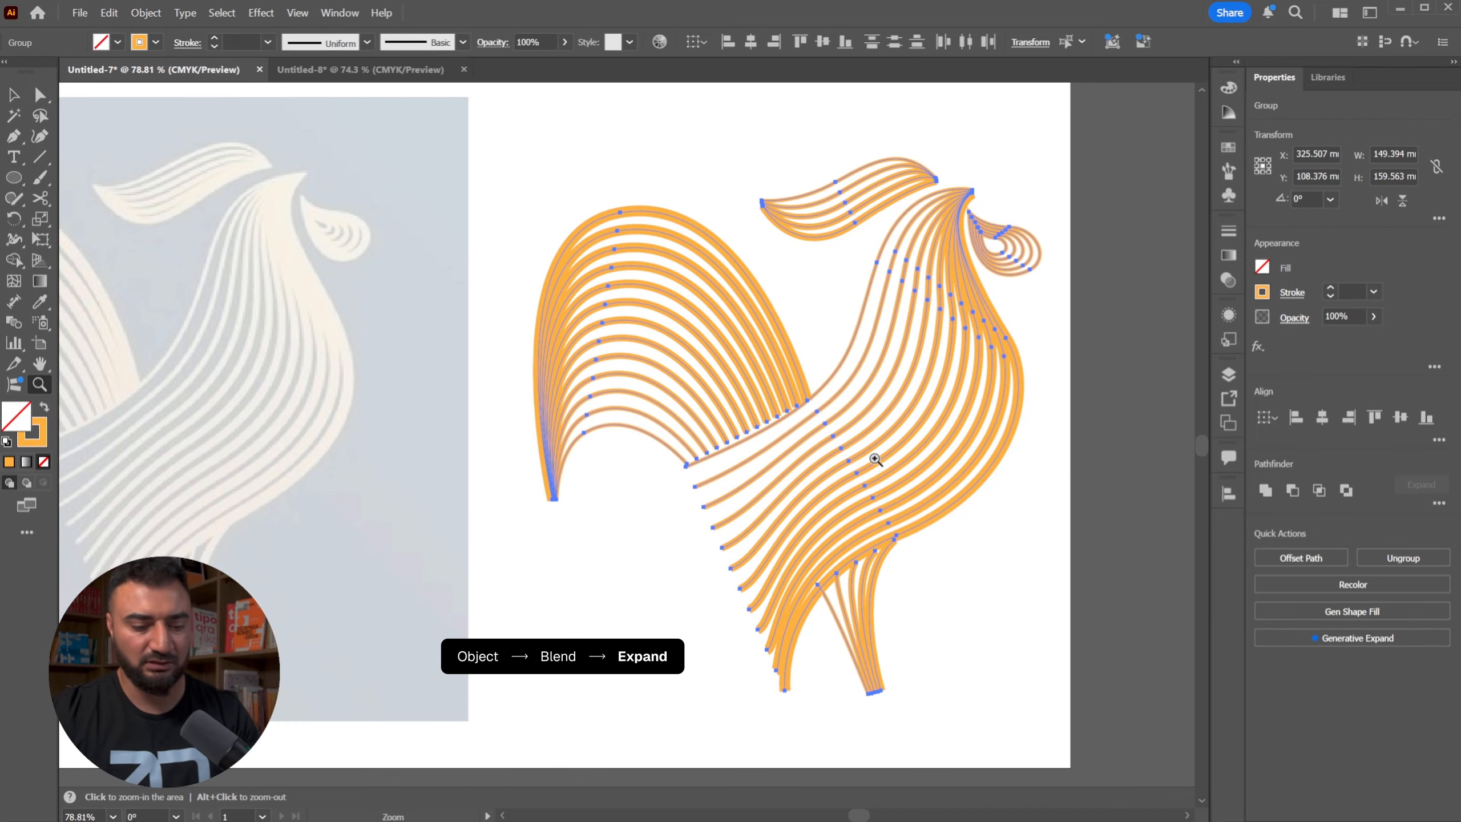
- Inspect the rooster's expanded paths and their anchor points around the tail in outline view, and return to preview
key(ctrl+y)
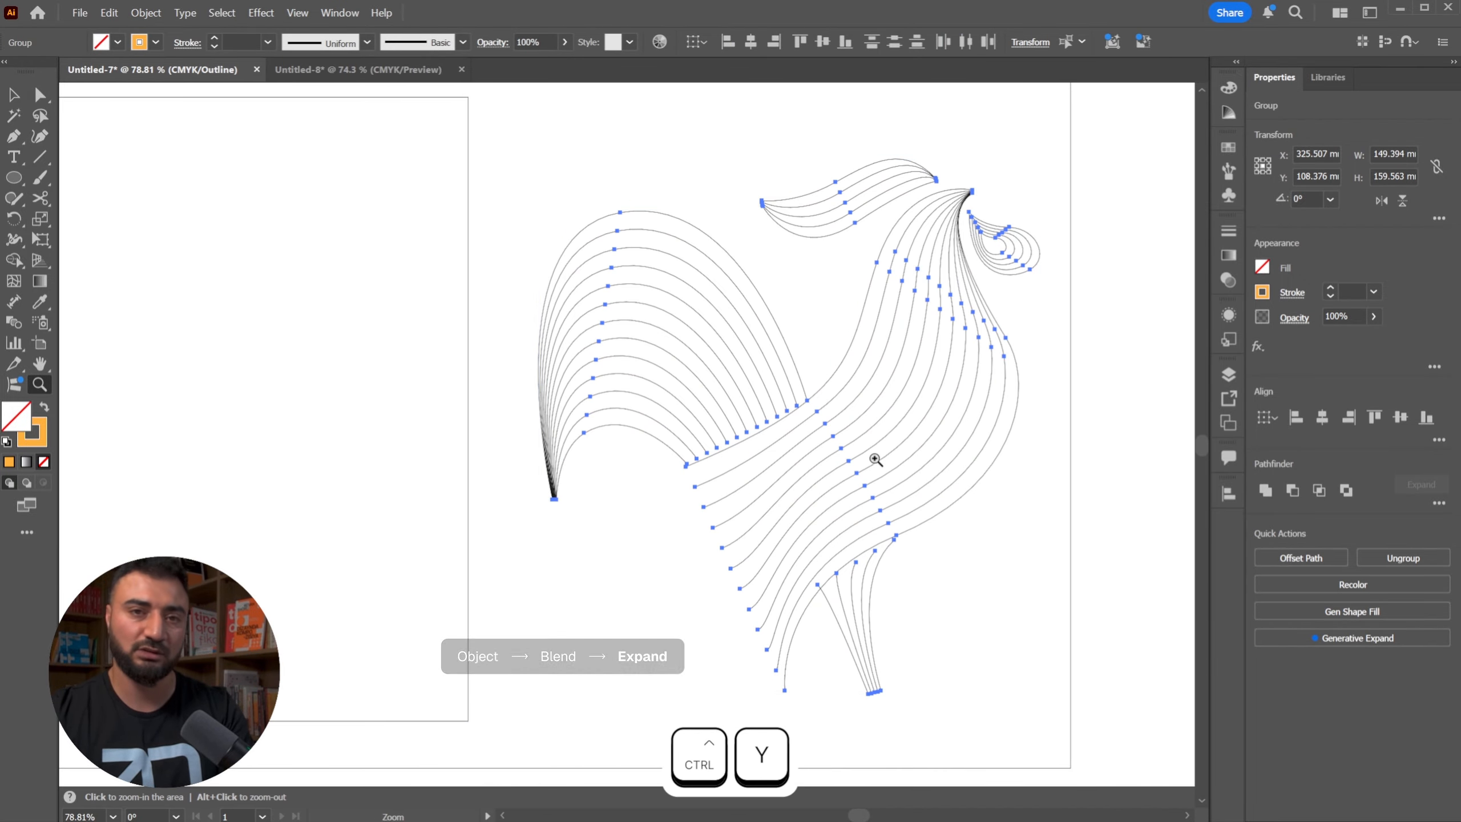
key(ctrl+space)
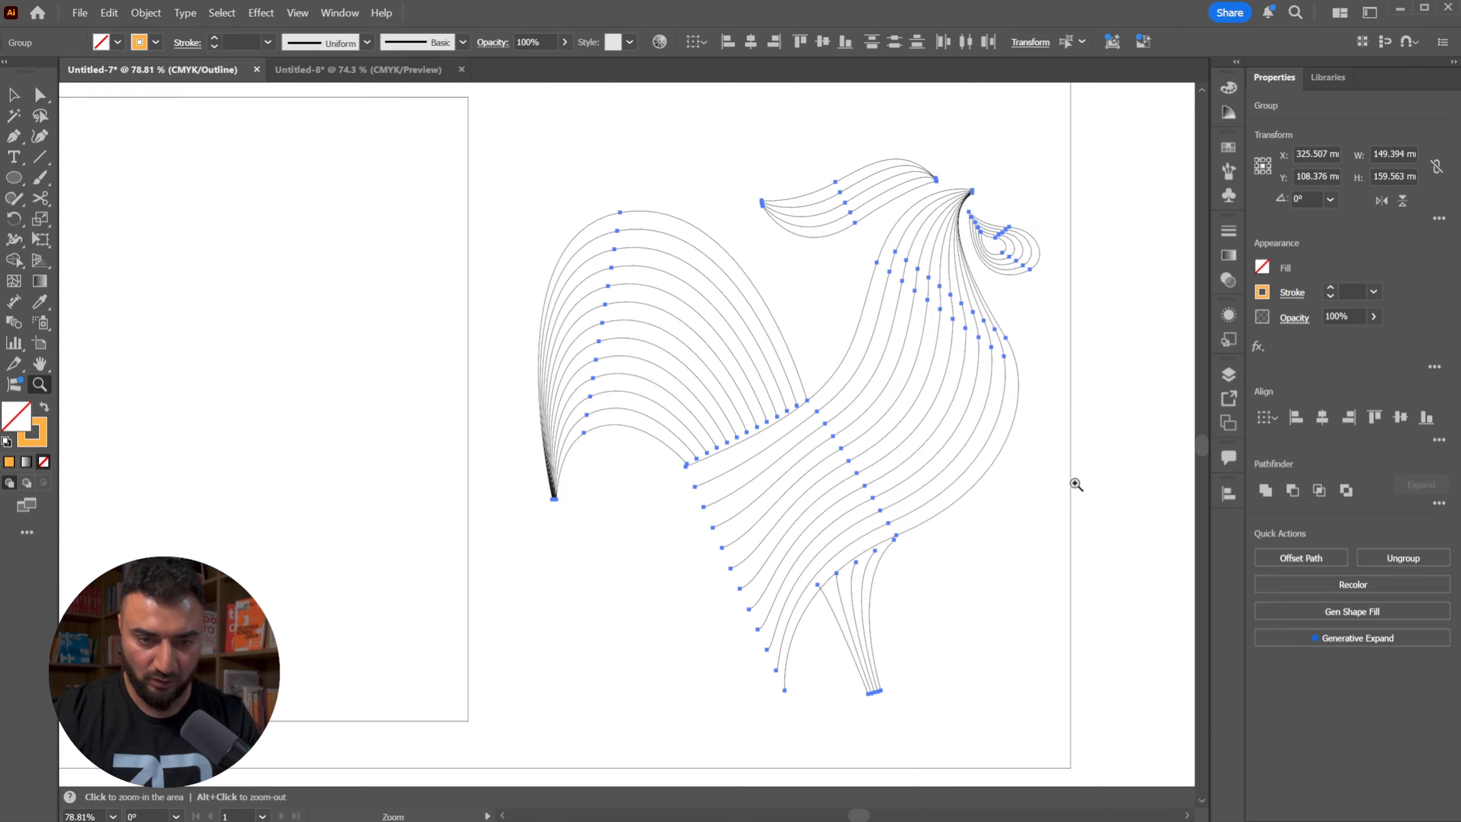
click(746, 444)
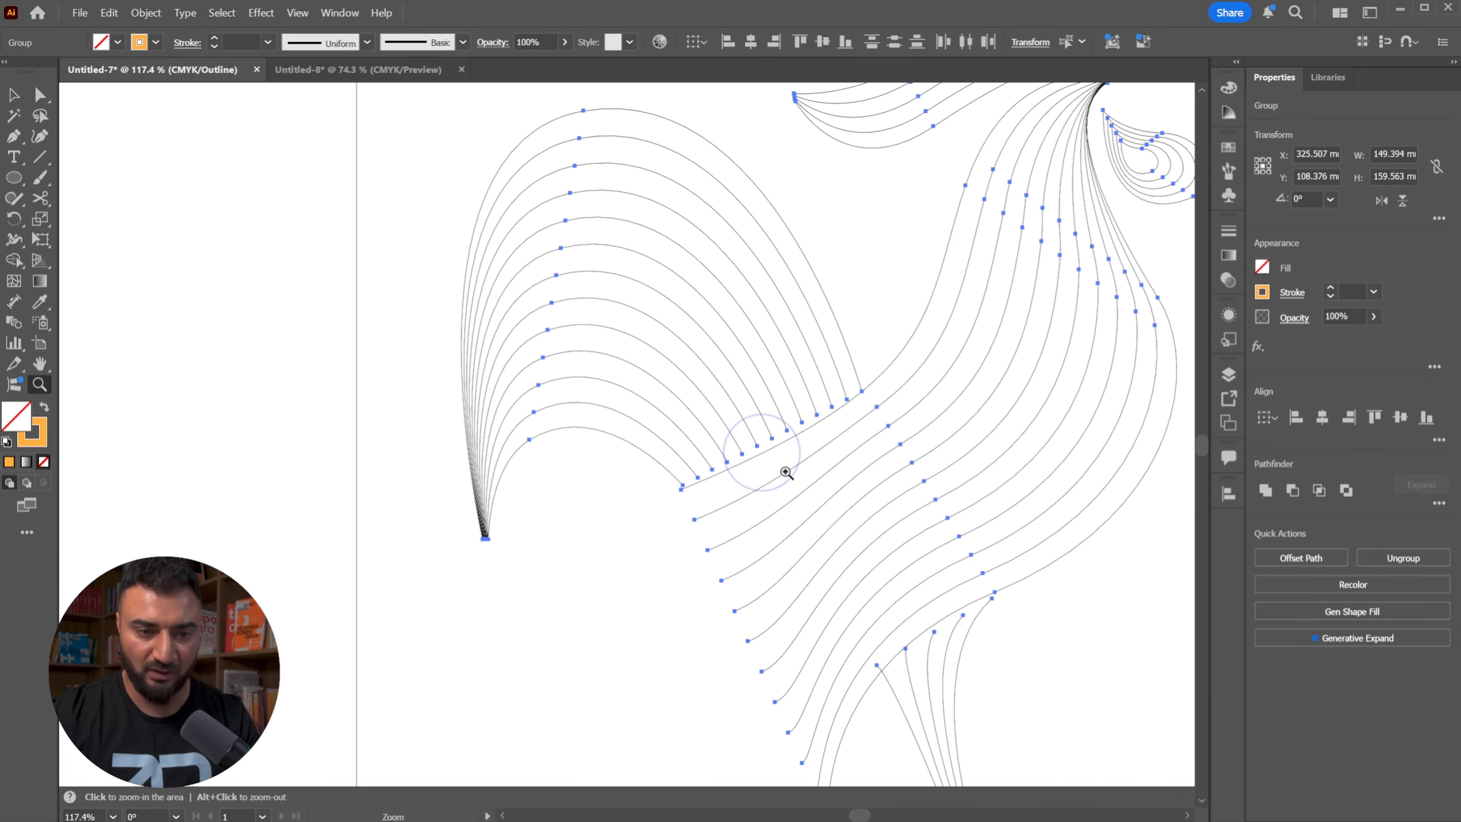
key(ctrl+y)
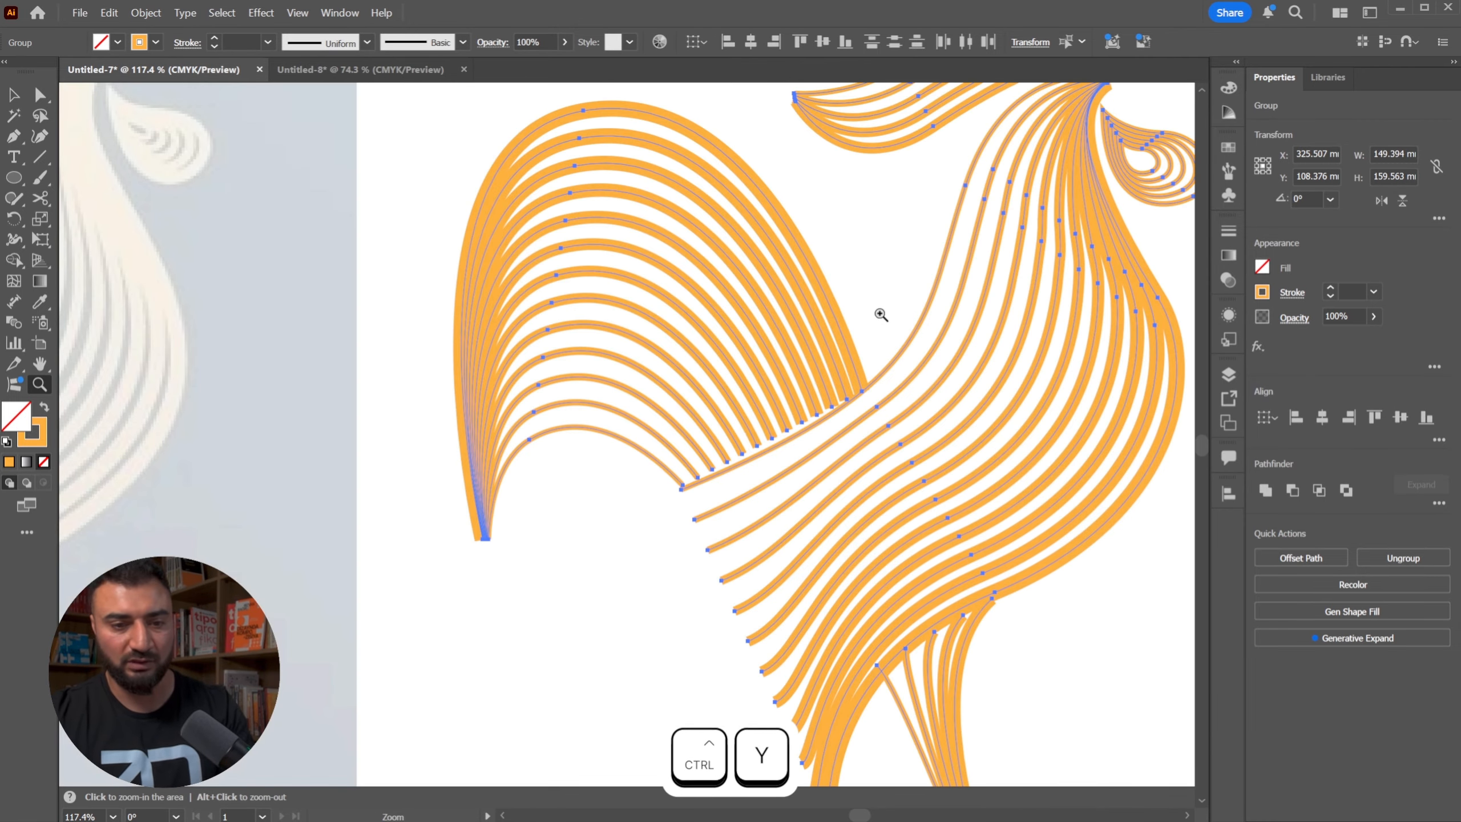
- Ungroup the expanded tail feather lines so that each one is an independent path
key(a)
click(877, 315)
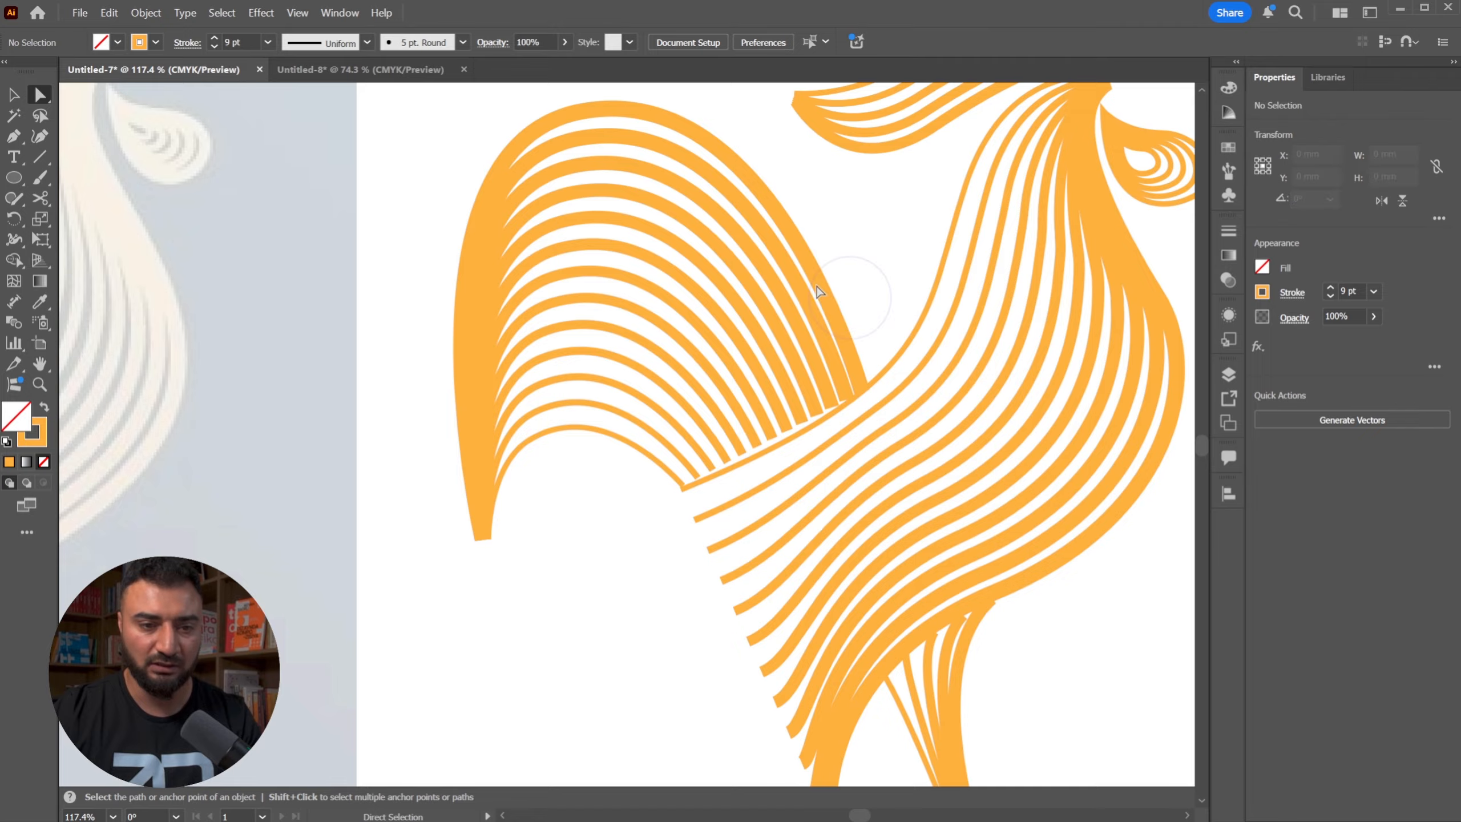
click(808, 262)
key(v)
click(644, 313)
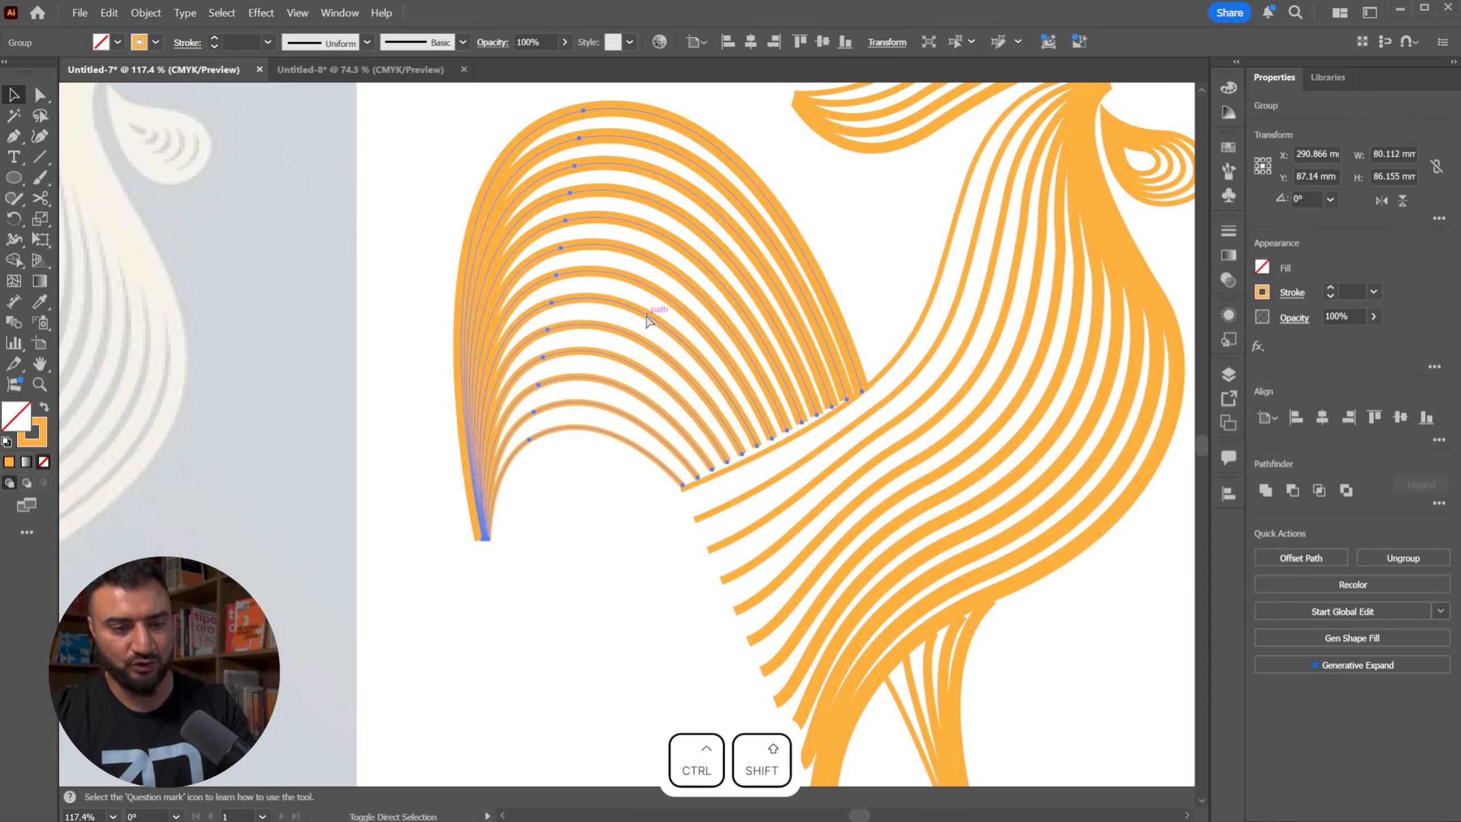
key(ctrl+shift+g)
click(652, 581)
- Extend the lower ends of two inner tail lines to meet the body's upper edge line by moving their end anchor points
key(a)
scroll(684, 451, up, 5)
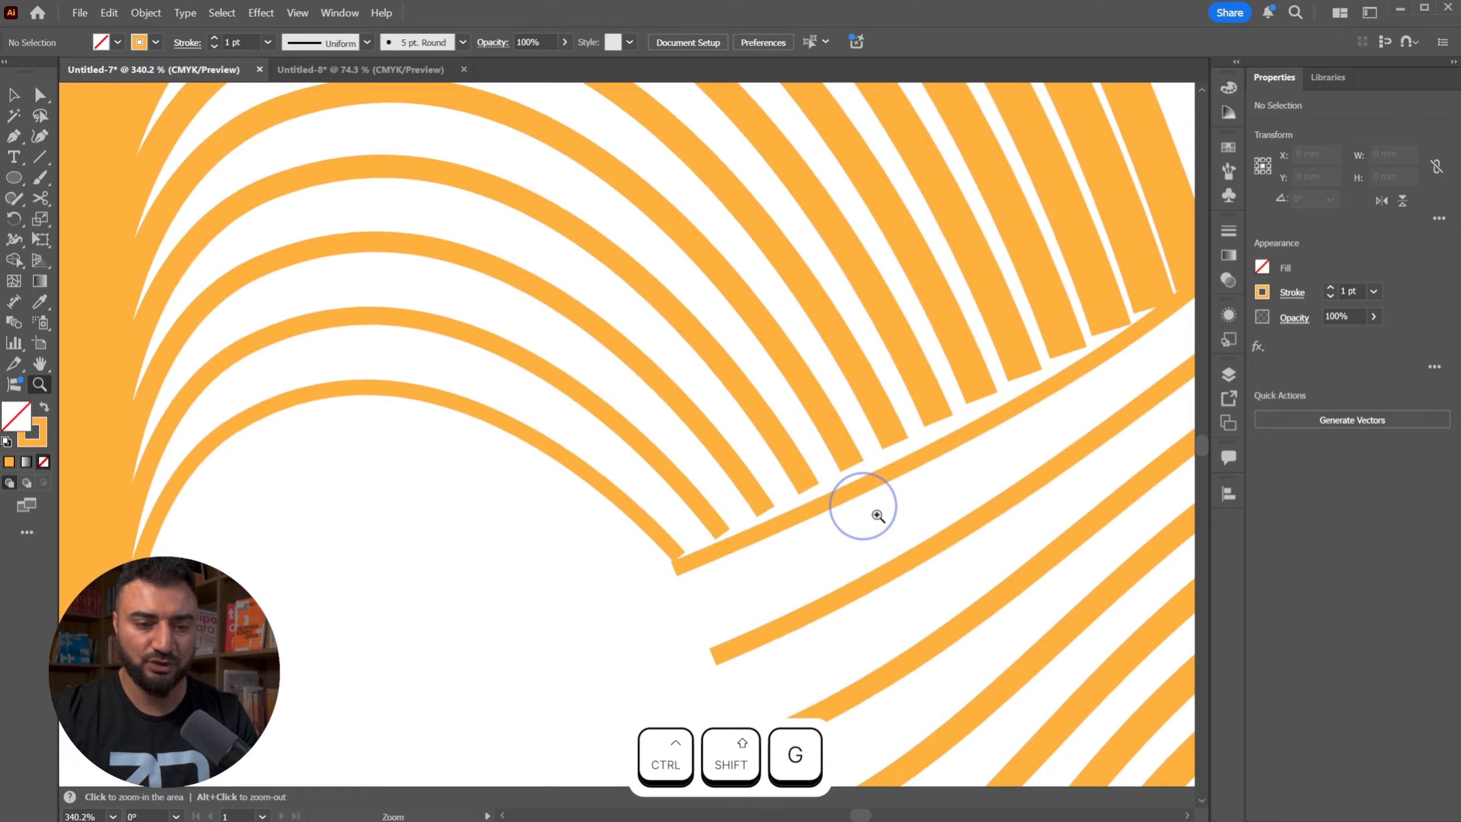
click(769, 511)
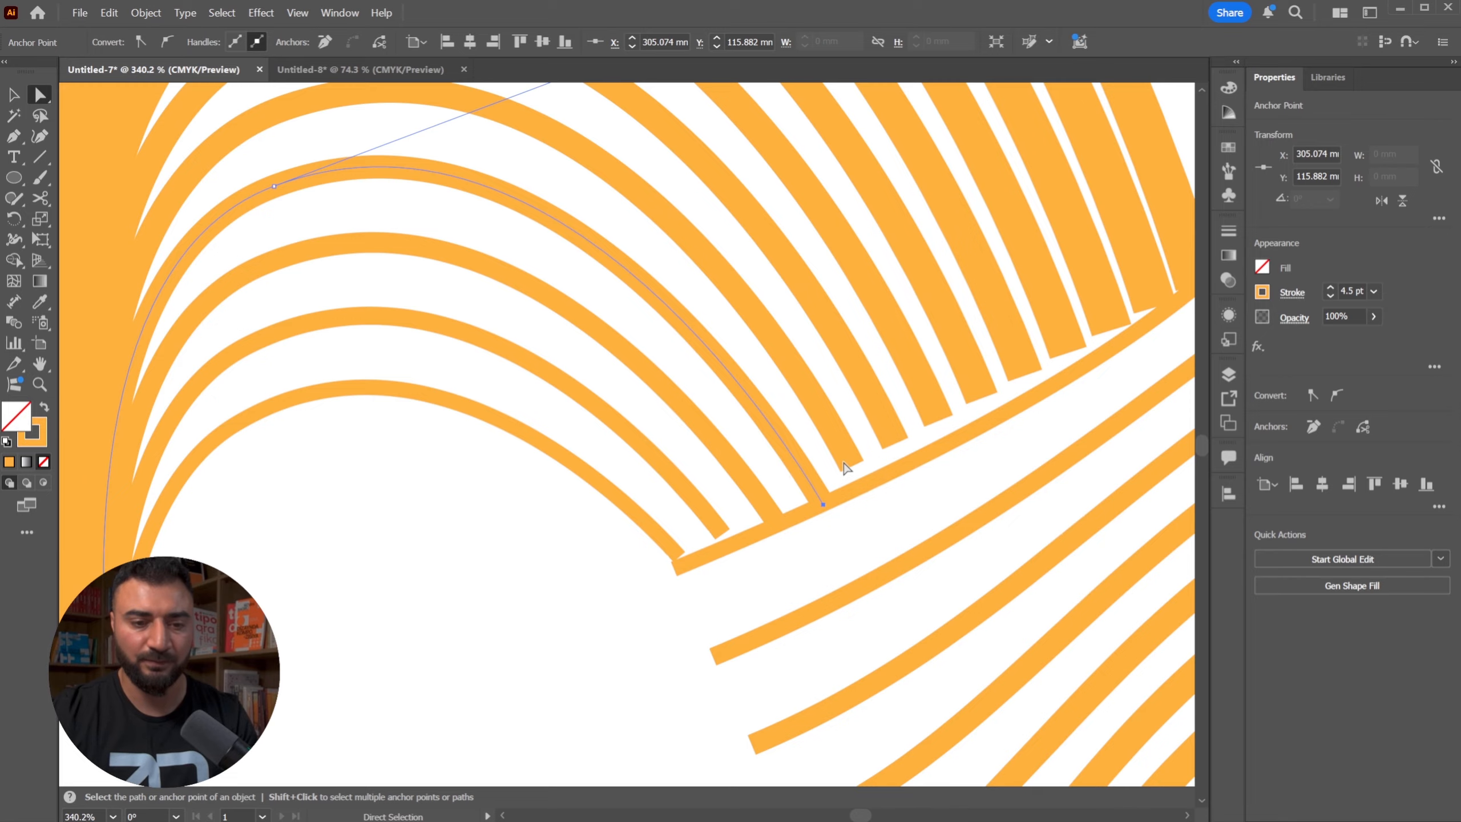
- Review the whole rooster beside the reference image by selecting all of its paths, and clear the selection
key(v)
scroll(847, 194, down, 6)
click(847, 194)
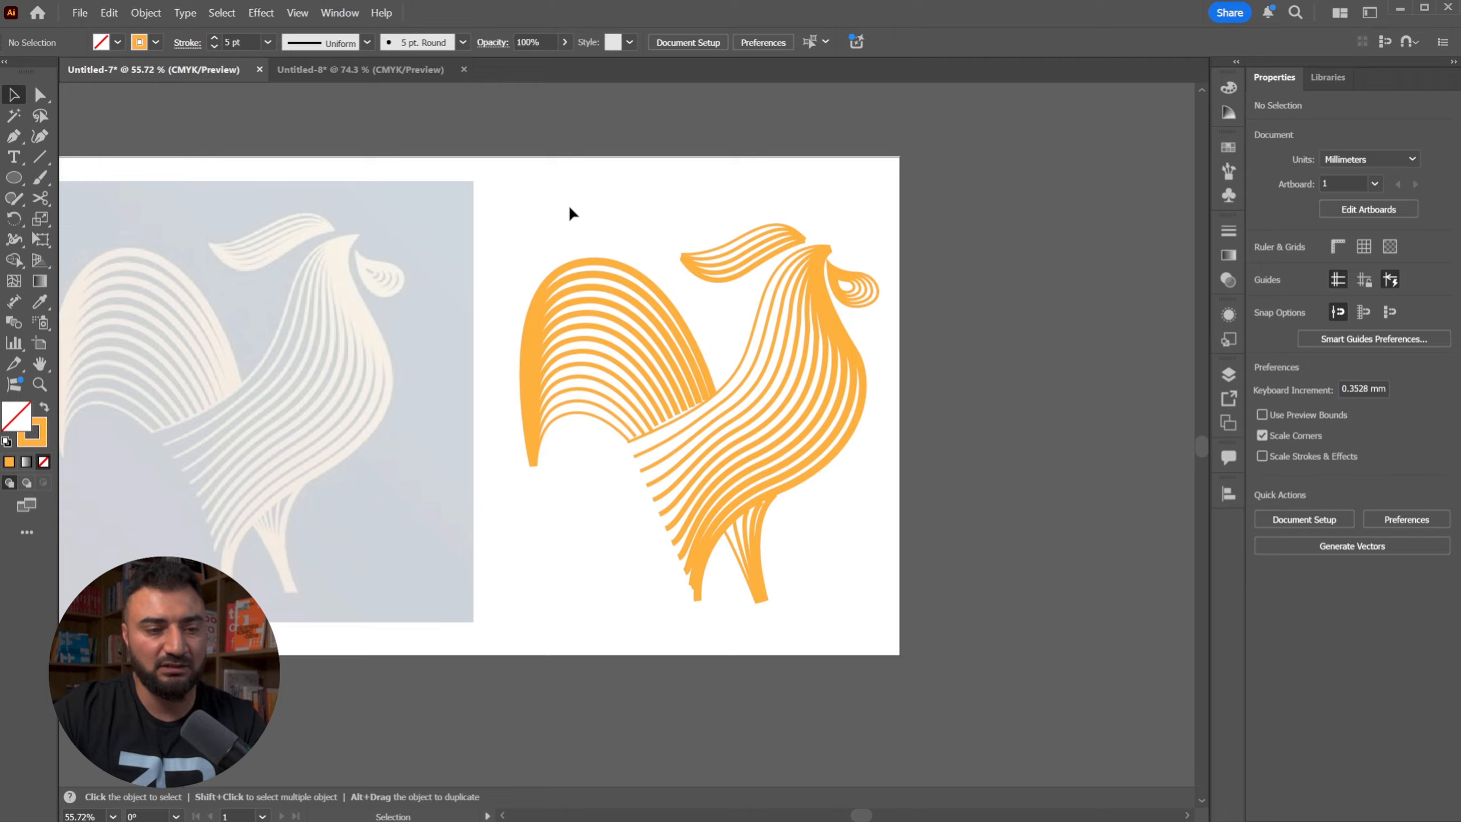
key(ctrl+a)
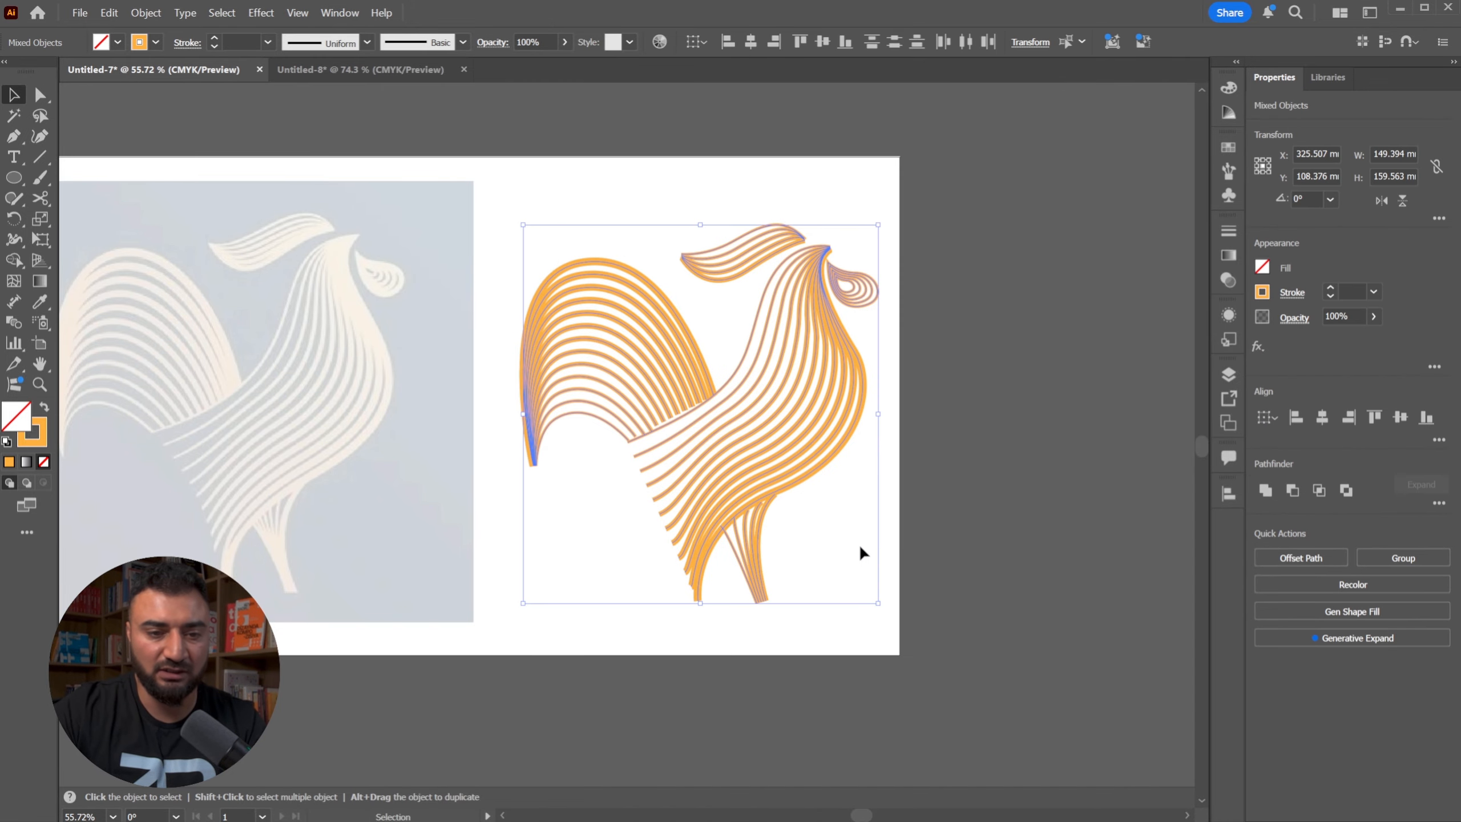
click(860, 544)
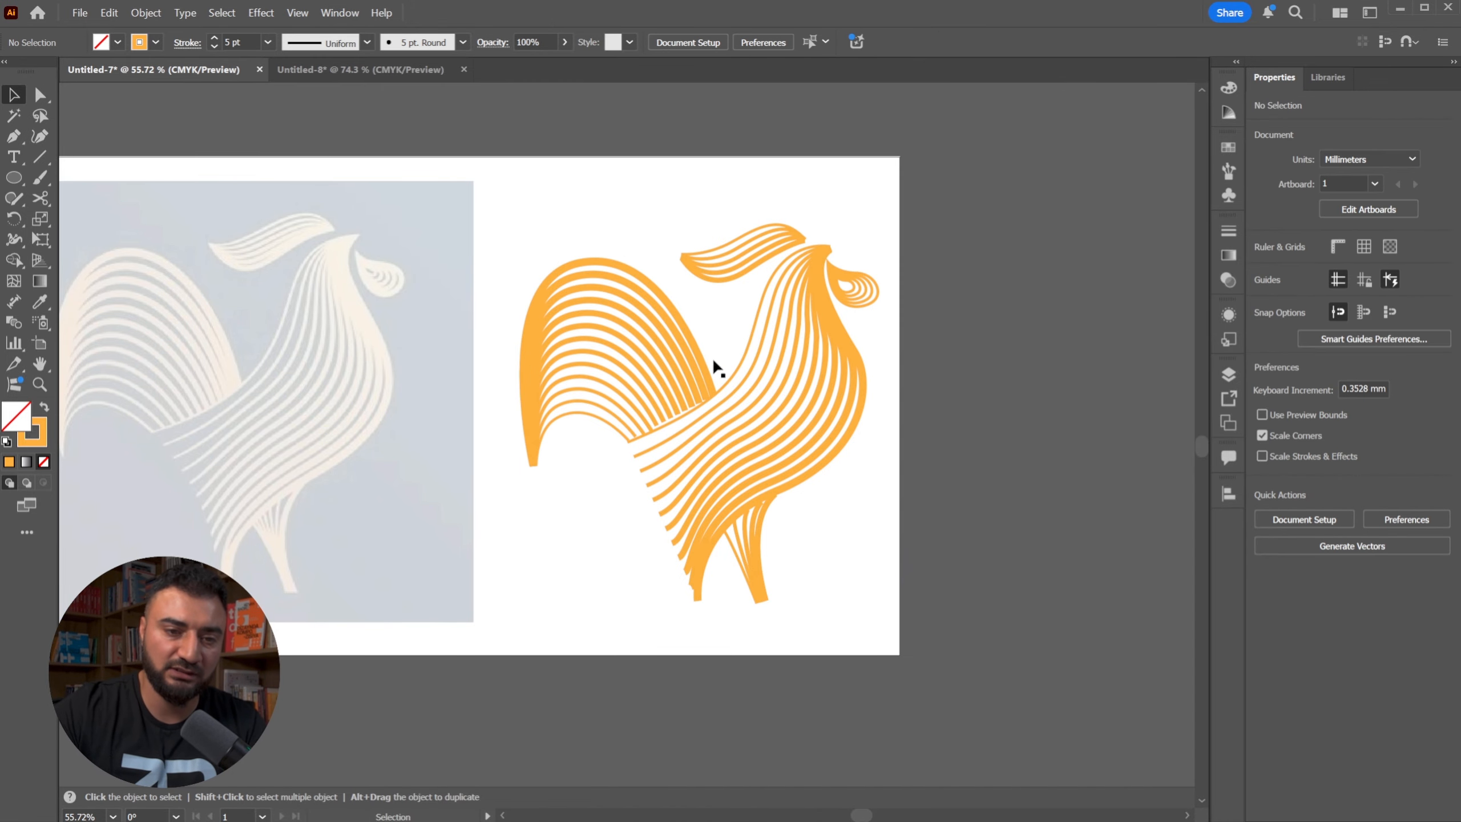